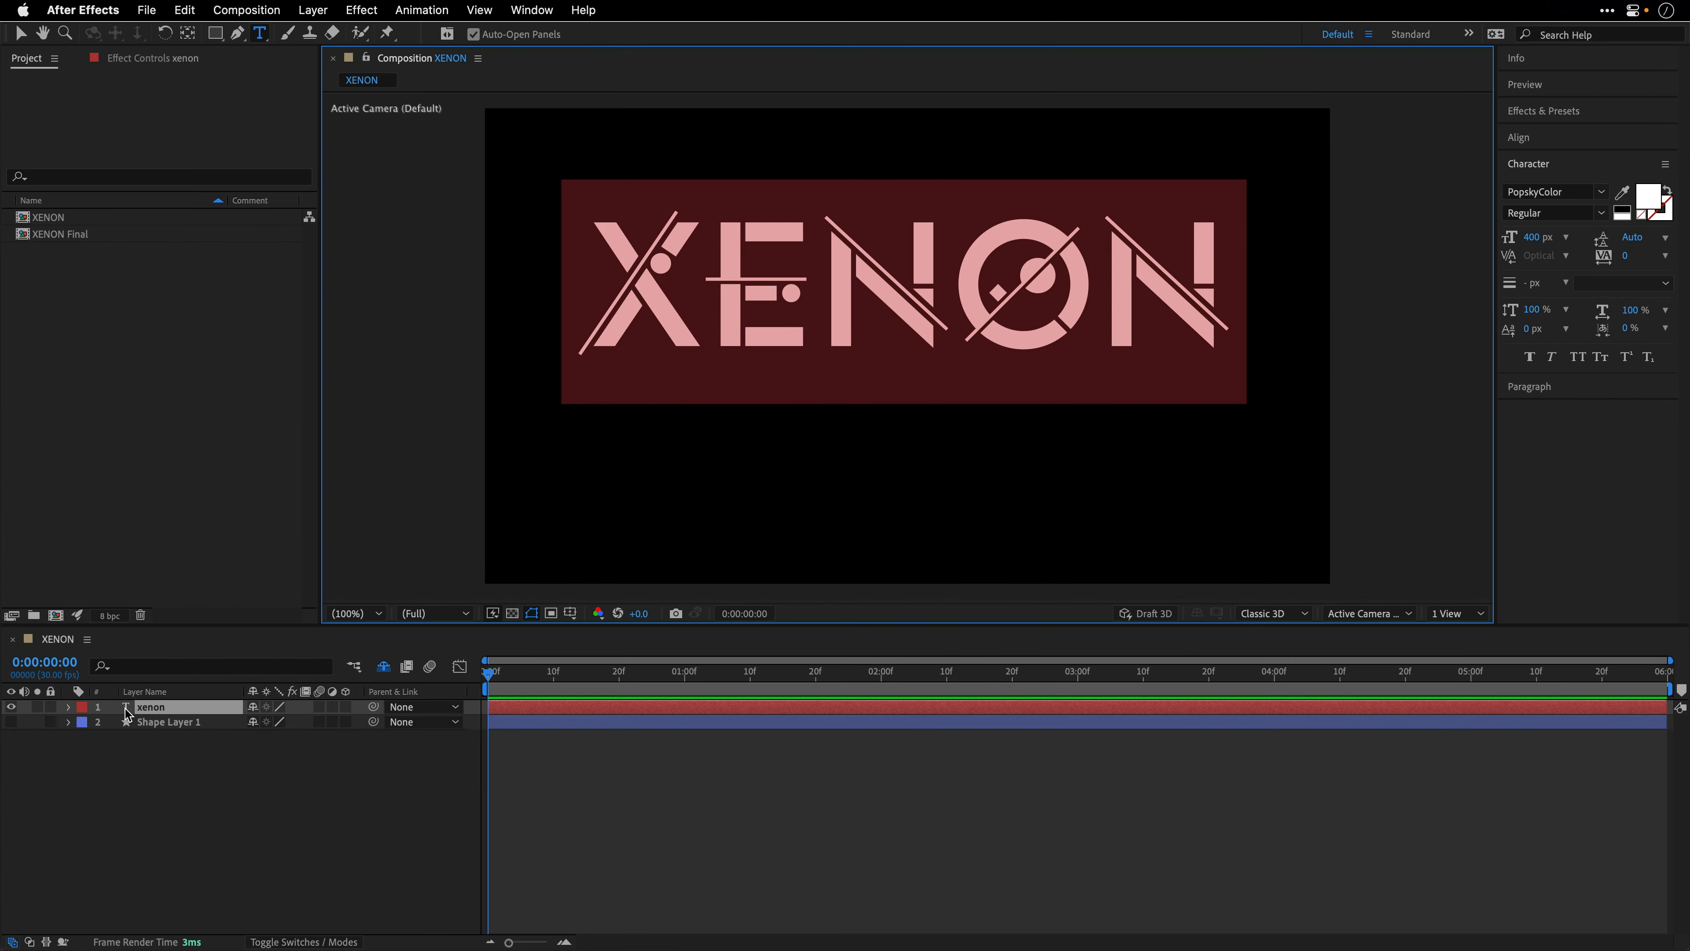
- Delete the xenon text layer from the XENON composition
click(126, 708)
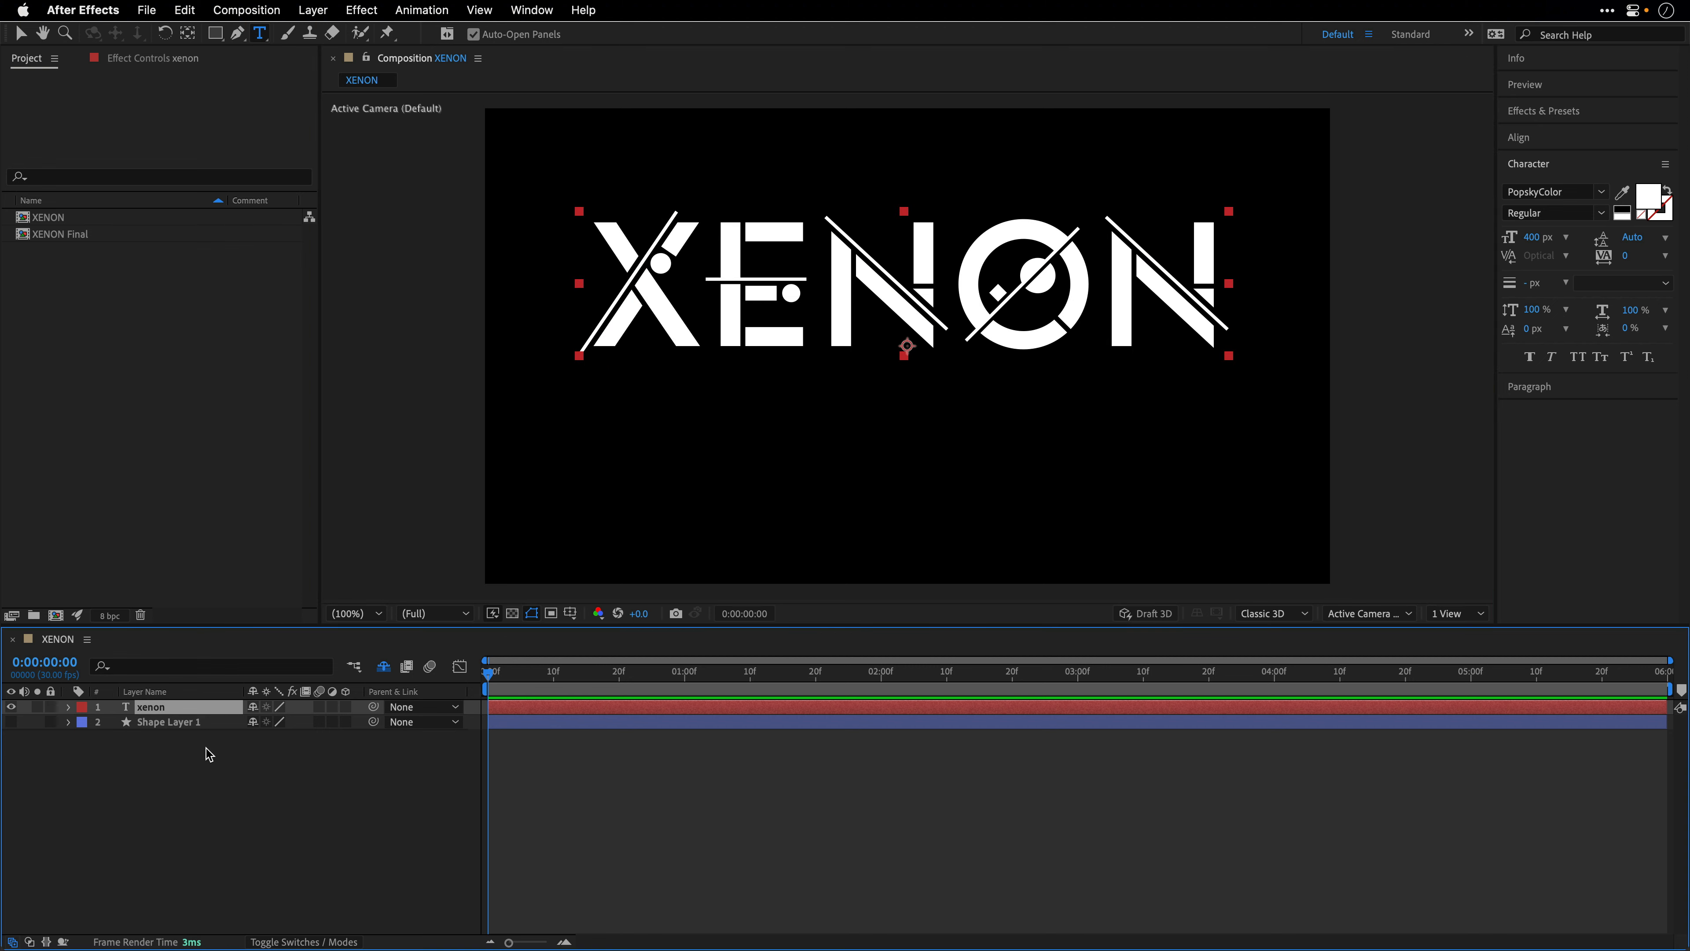
key(Delete)
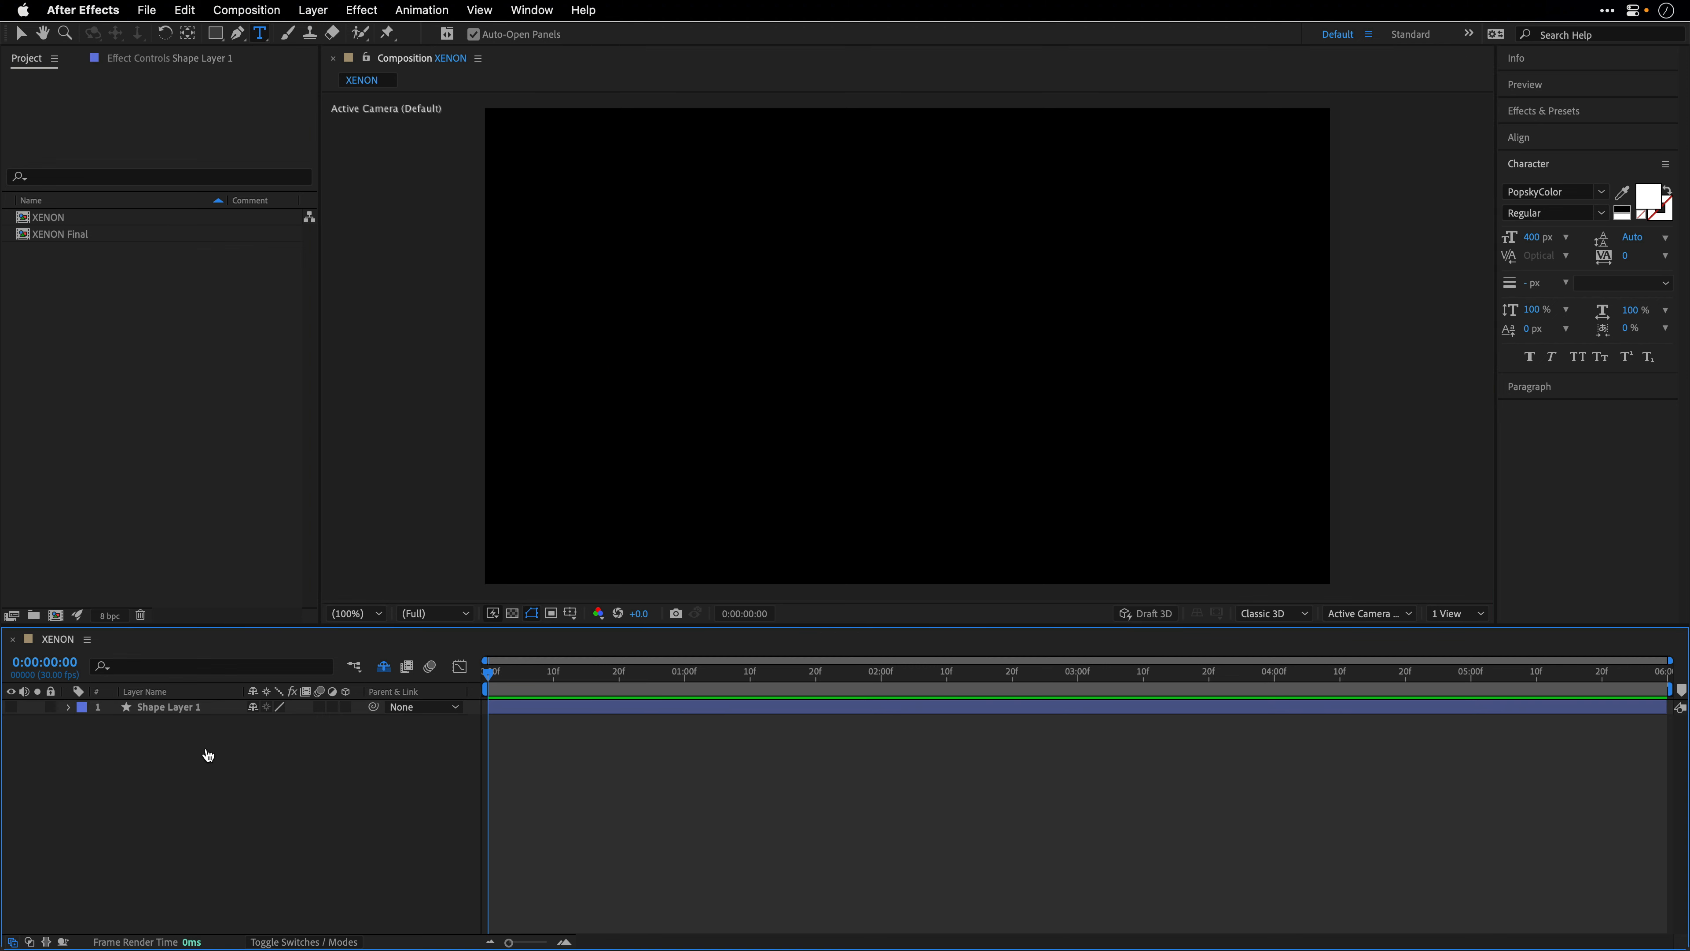
- Switch to Illustrator and create a new 1920 x 1080 px RGB web document
key(super+Tab)
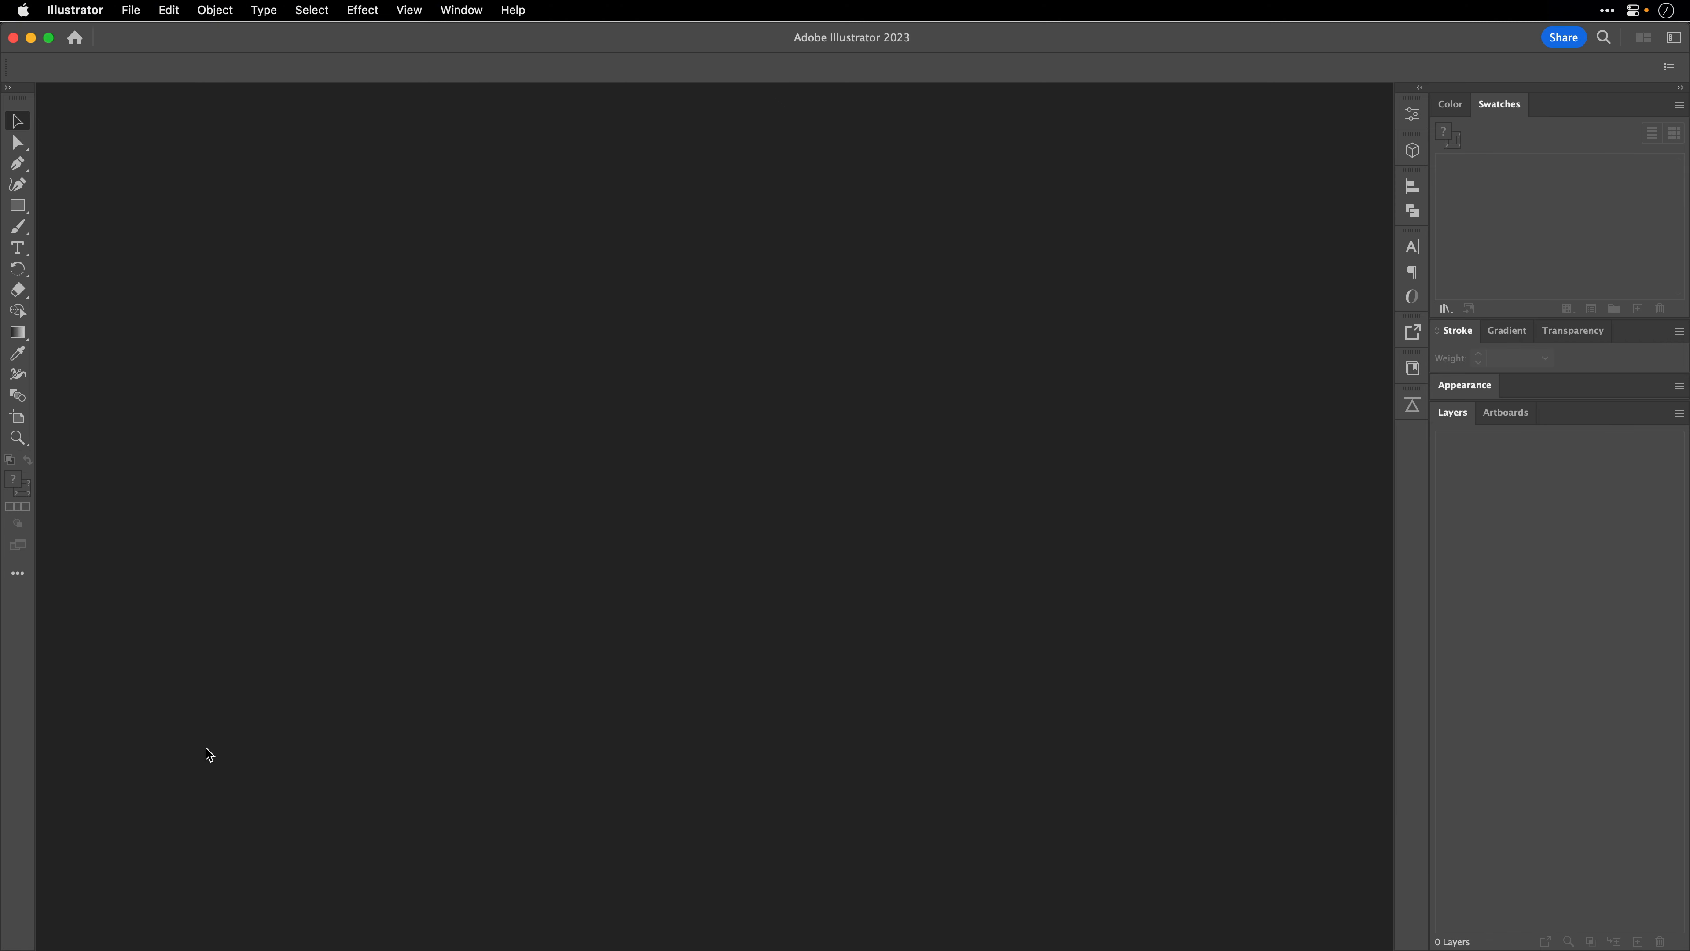
key(super+n)
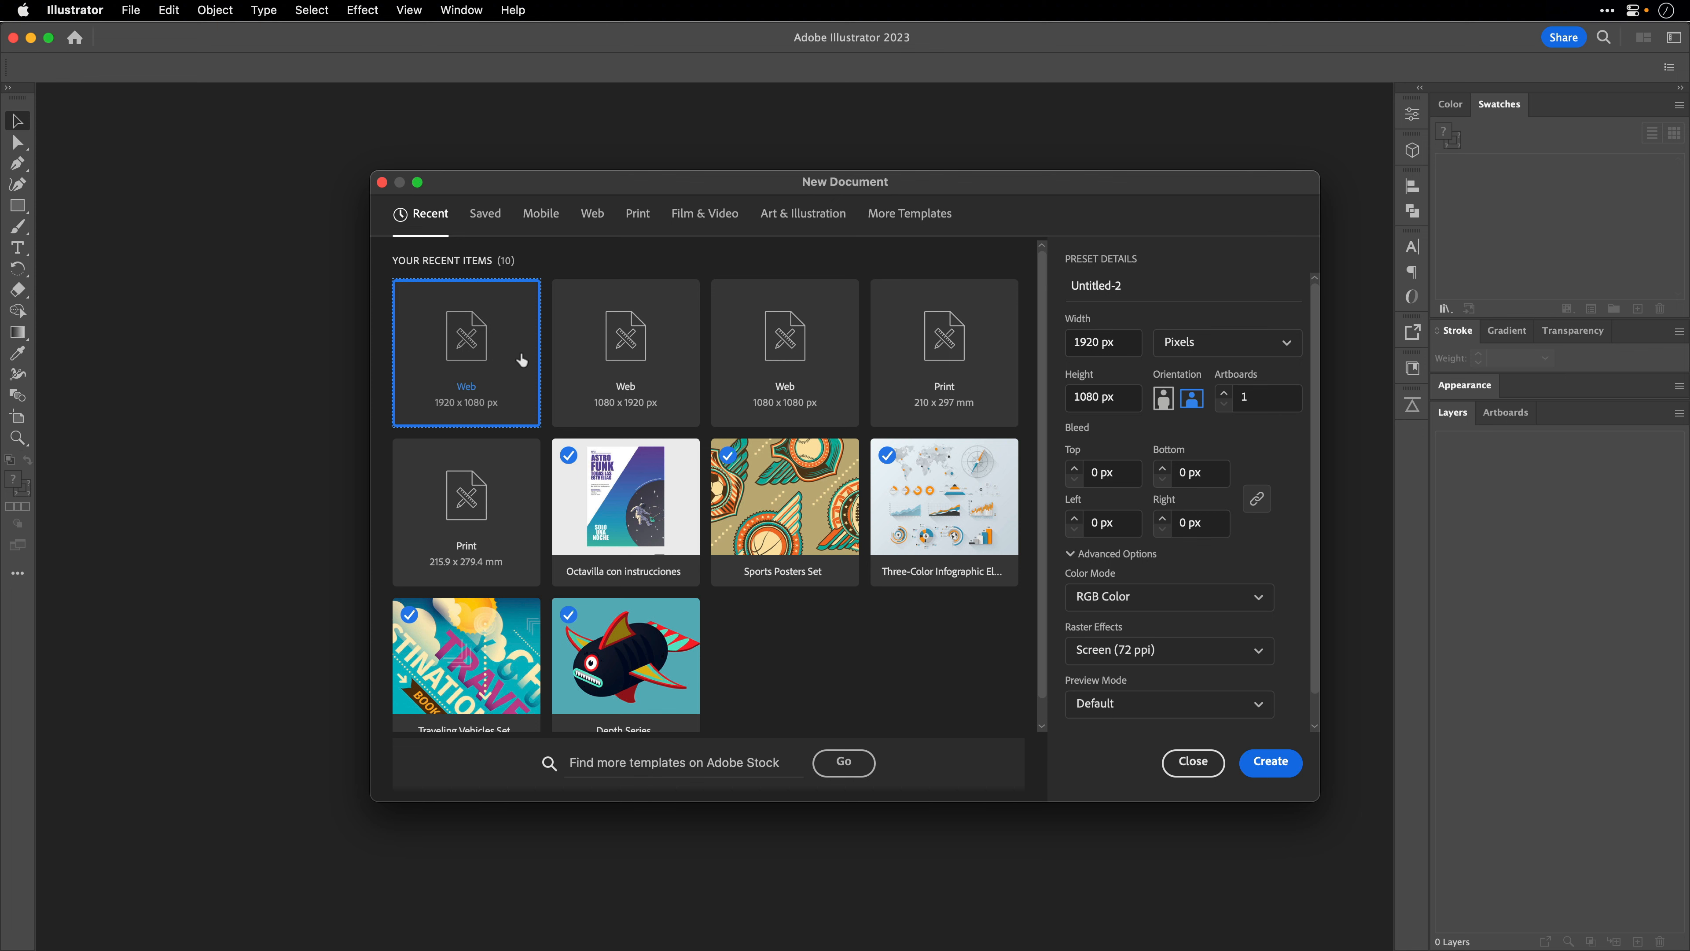
click(1271, 763)
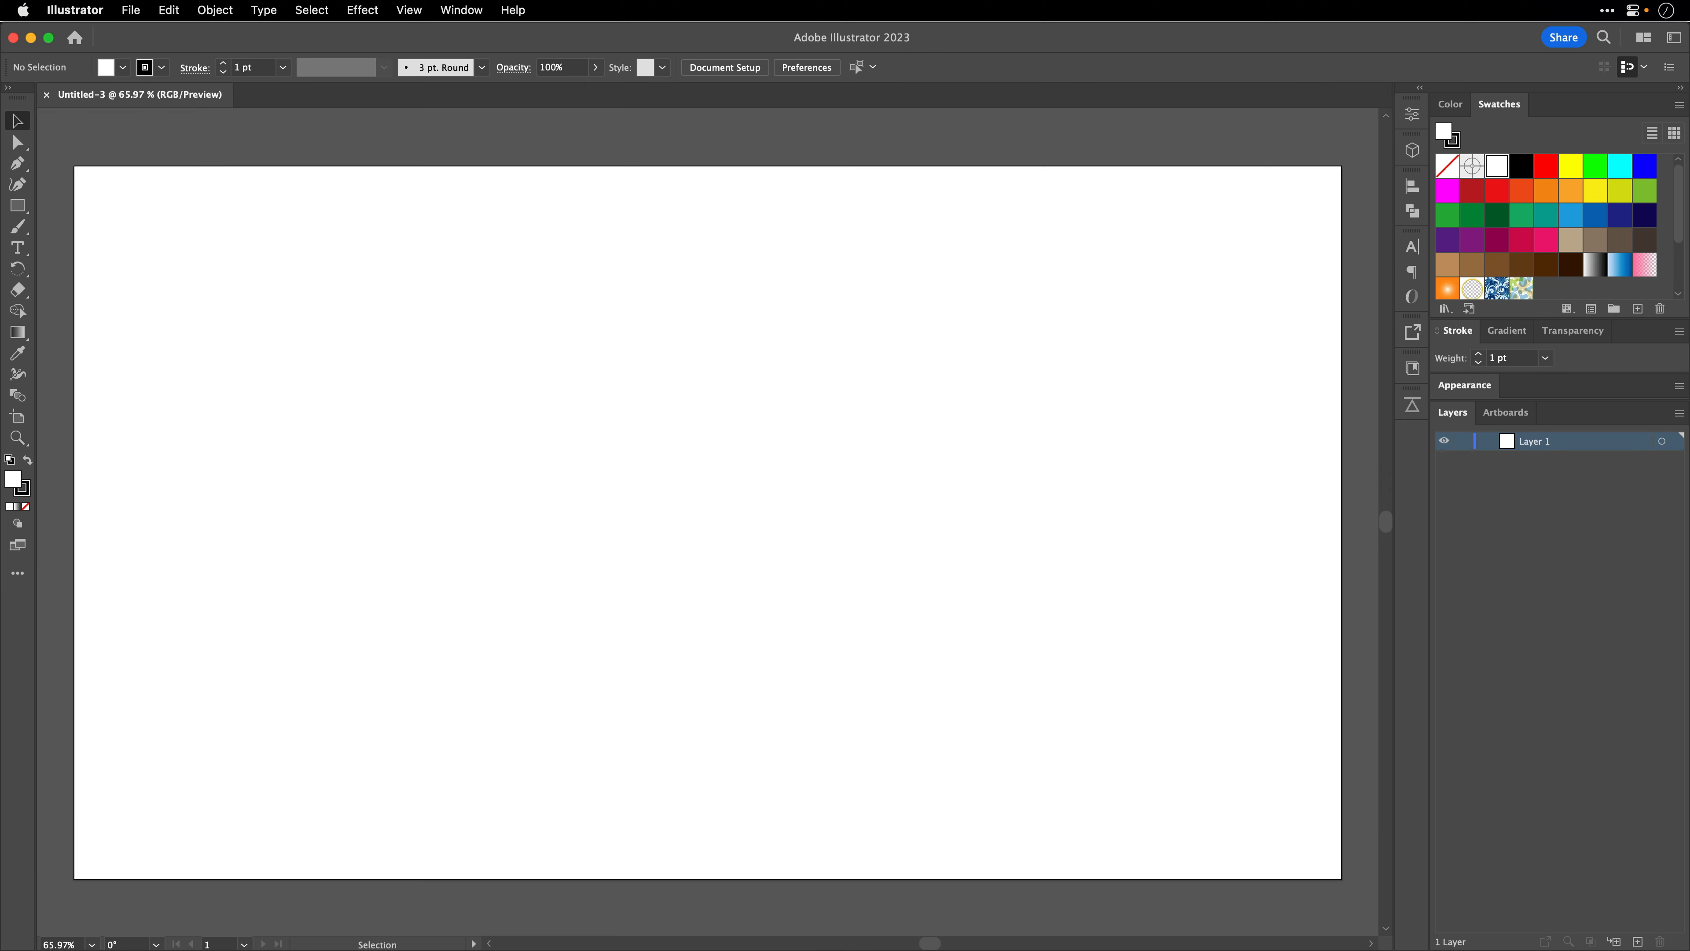
- Paste the copied XENON text onto the artboard as a new text object
click(17, 247)
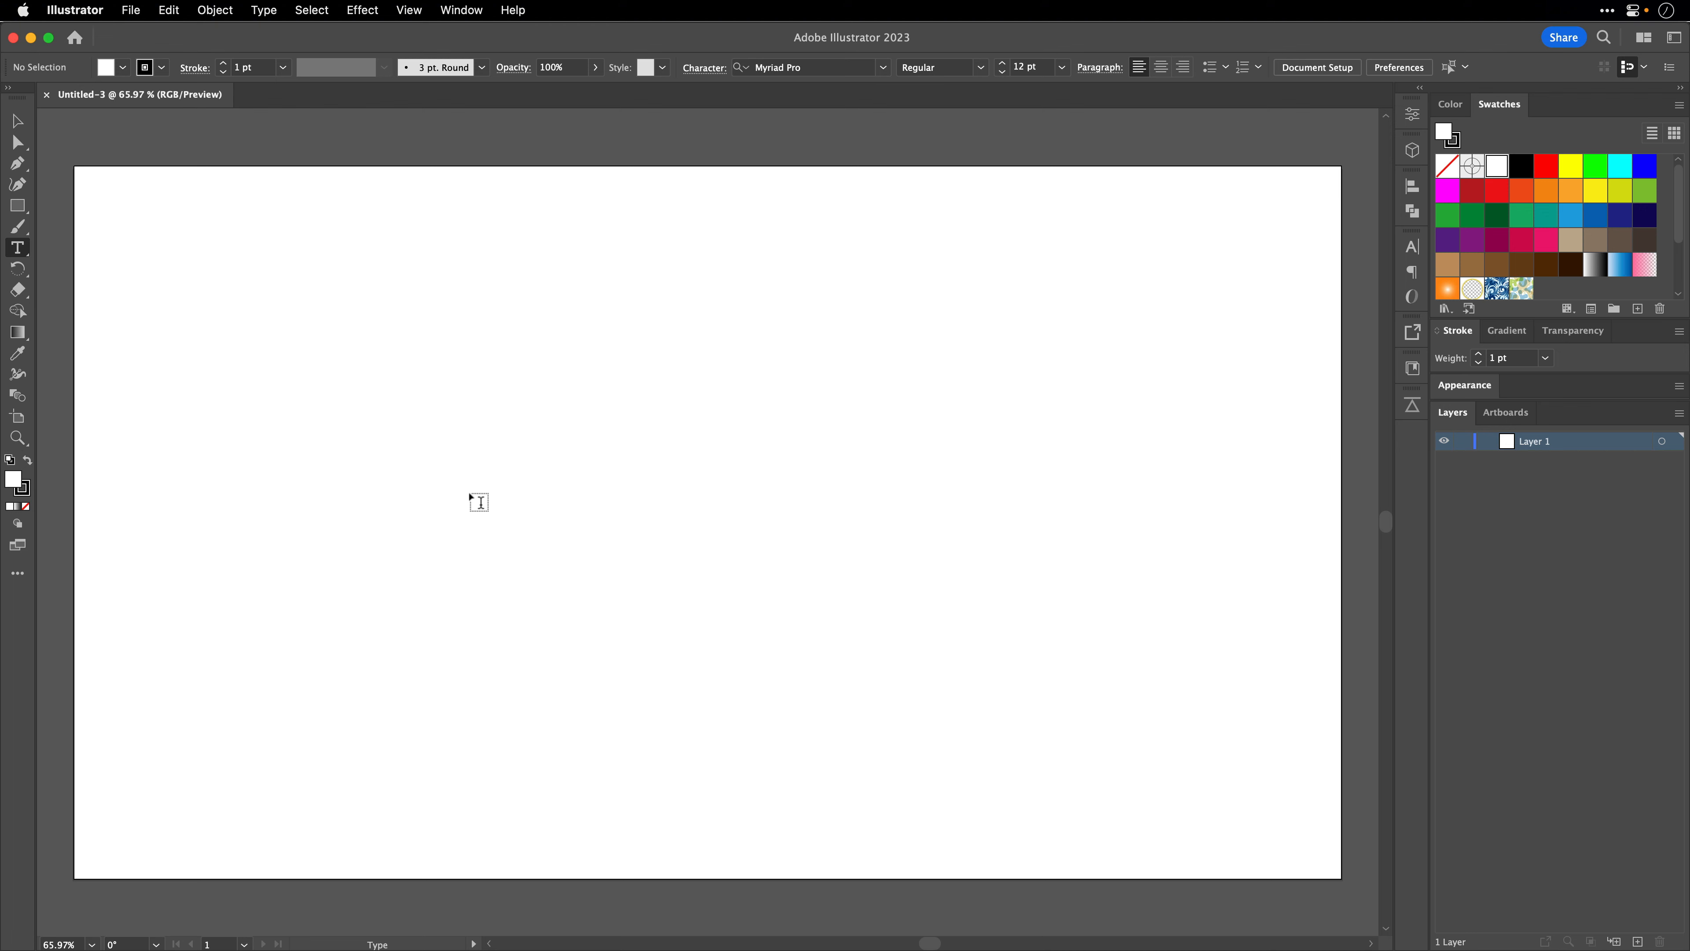
click(479, 503)
text(XENON)
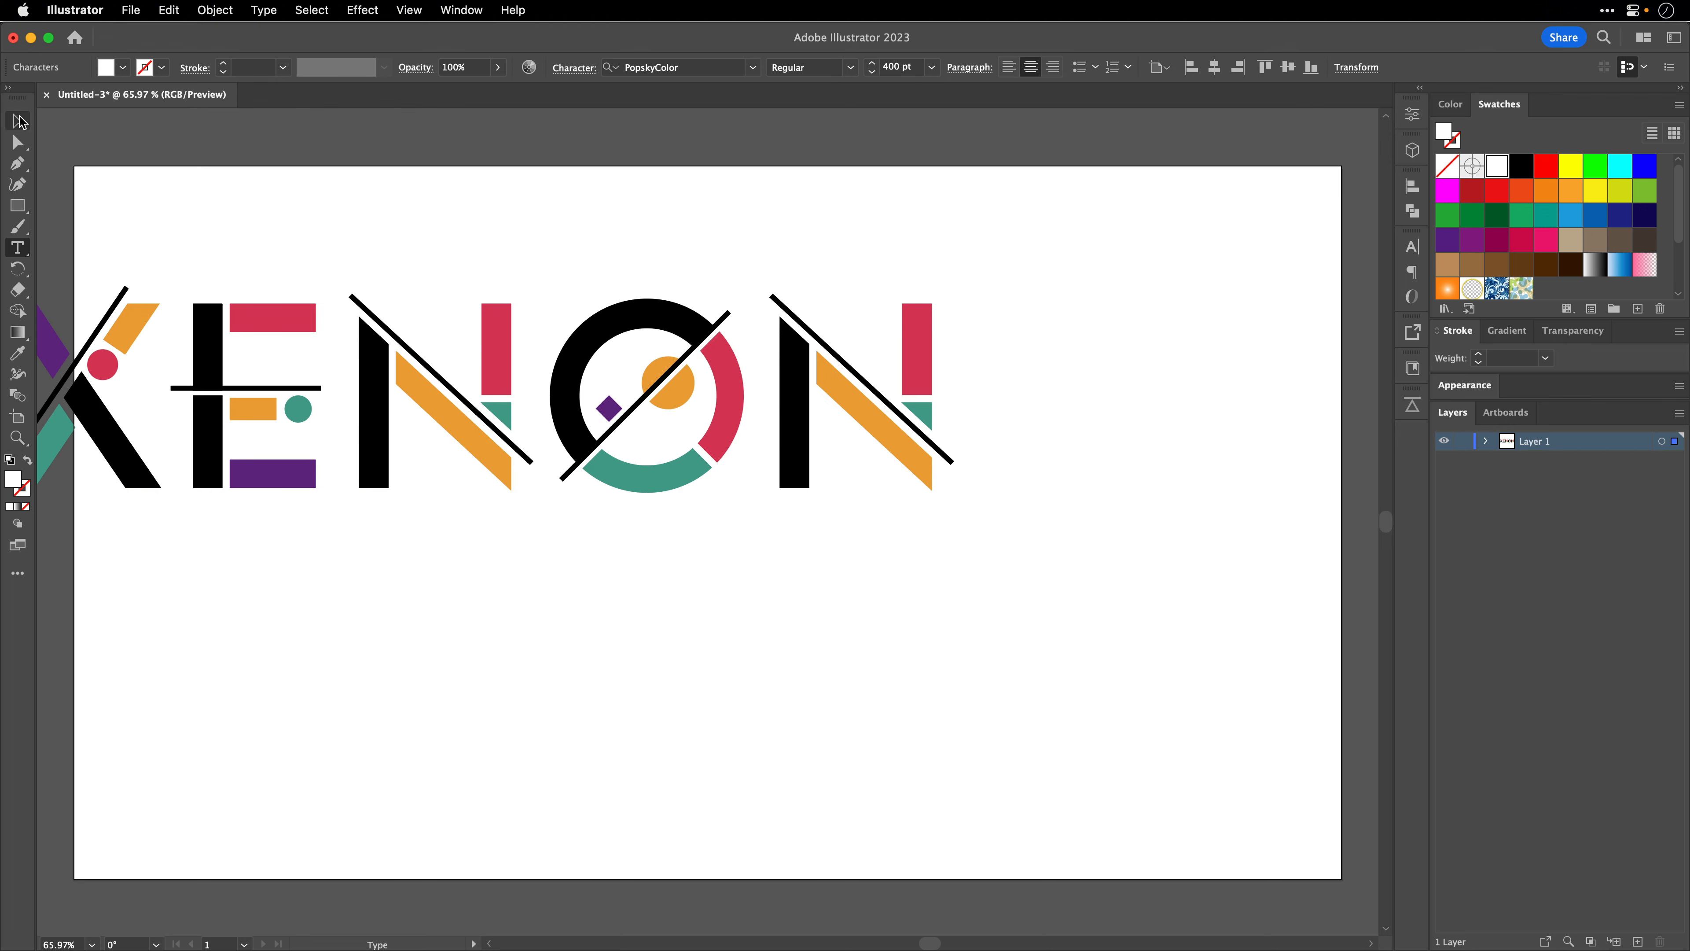
- Centre the XENON text horizontally and vertically on the artboard and convert it to outlines
click(17, 121)
drag(246, 325, 496, 449)
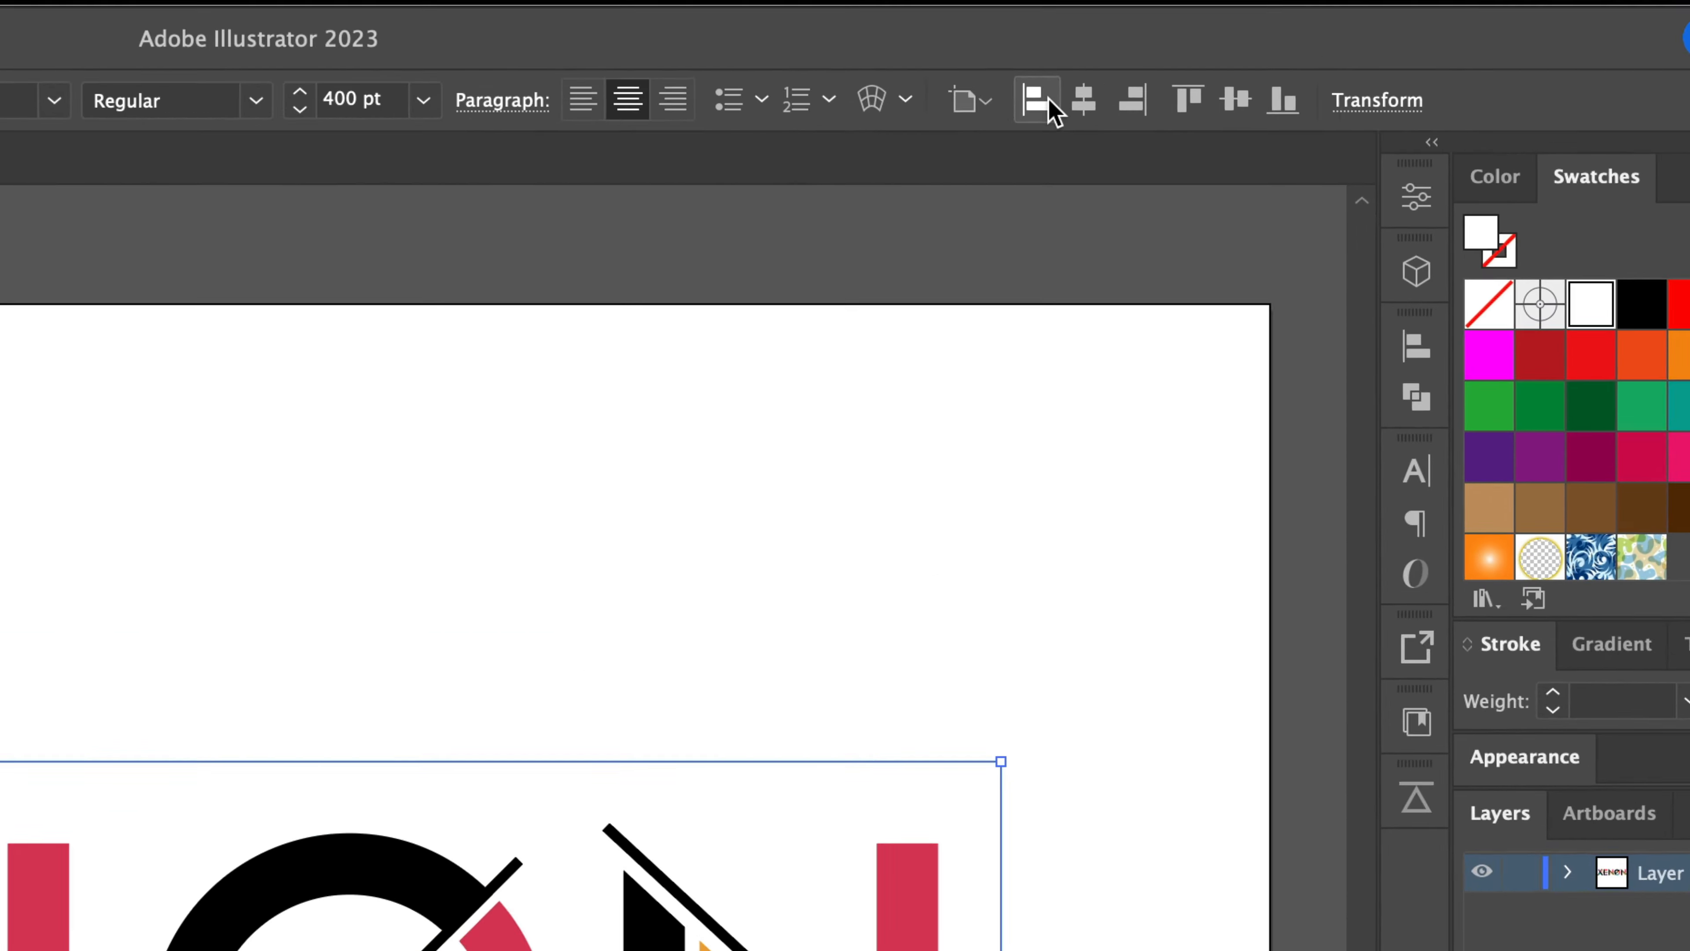
click(1251, 68)
click(1200, 113)
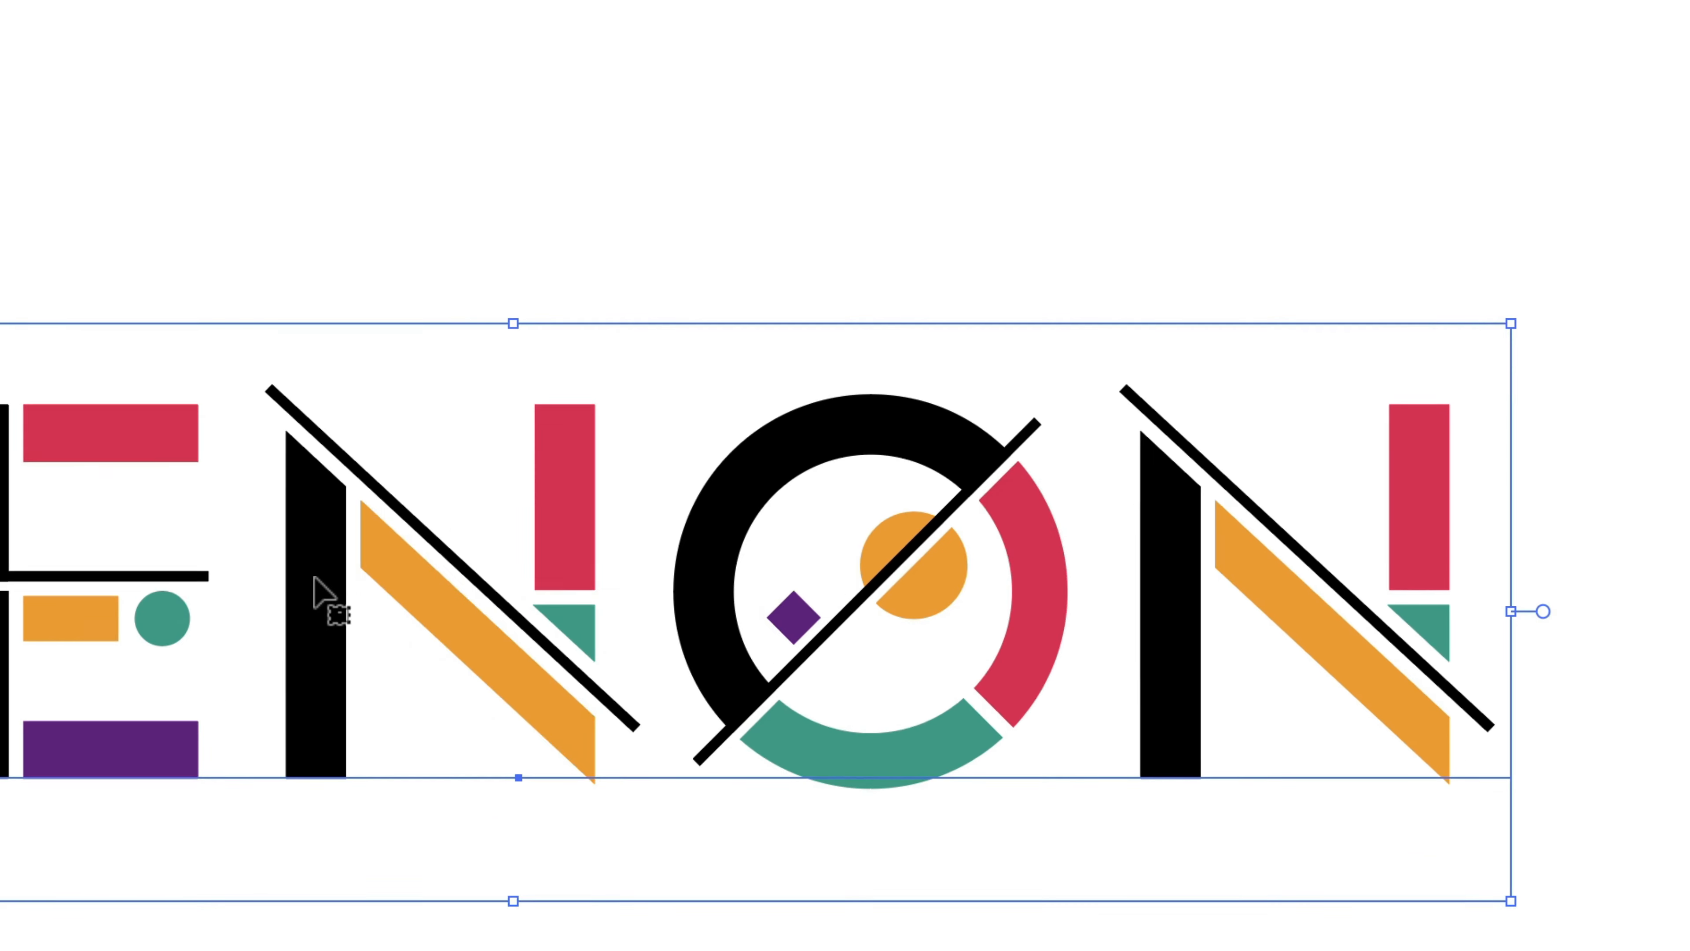
right_click(375, 536)
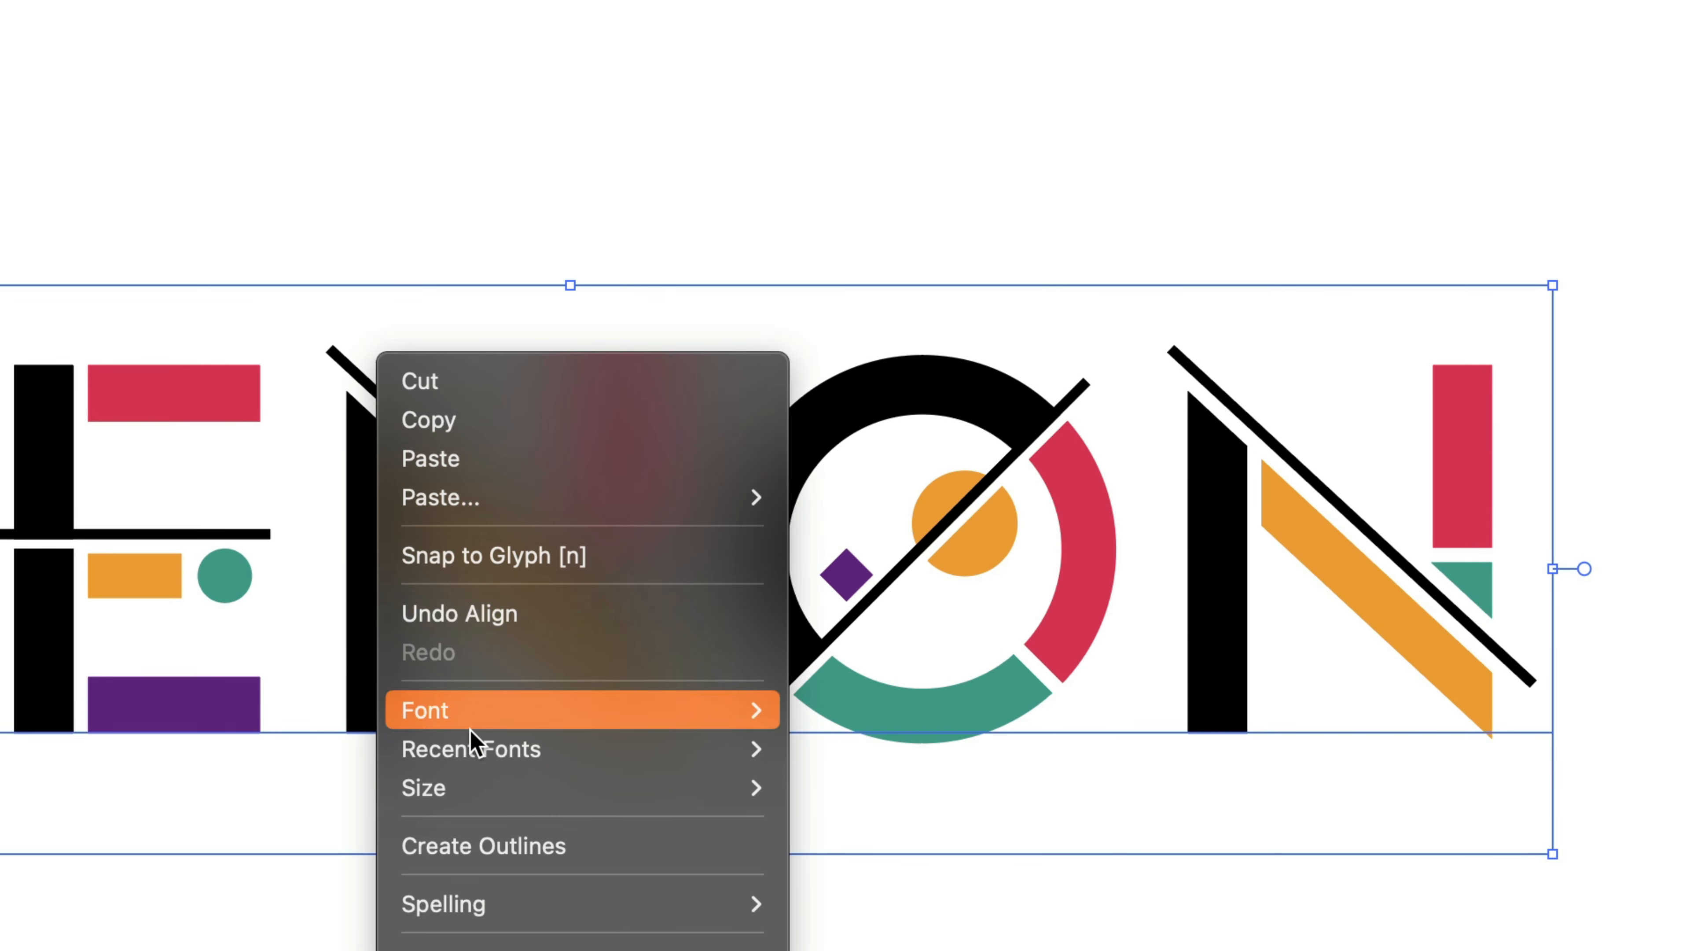
click(483, 848)
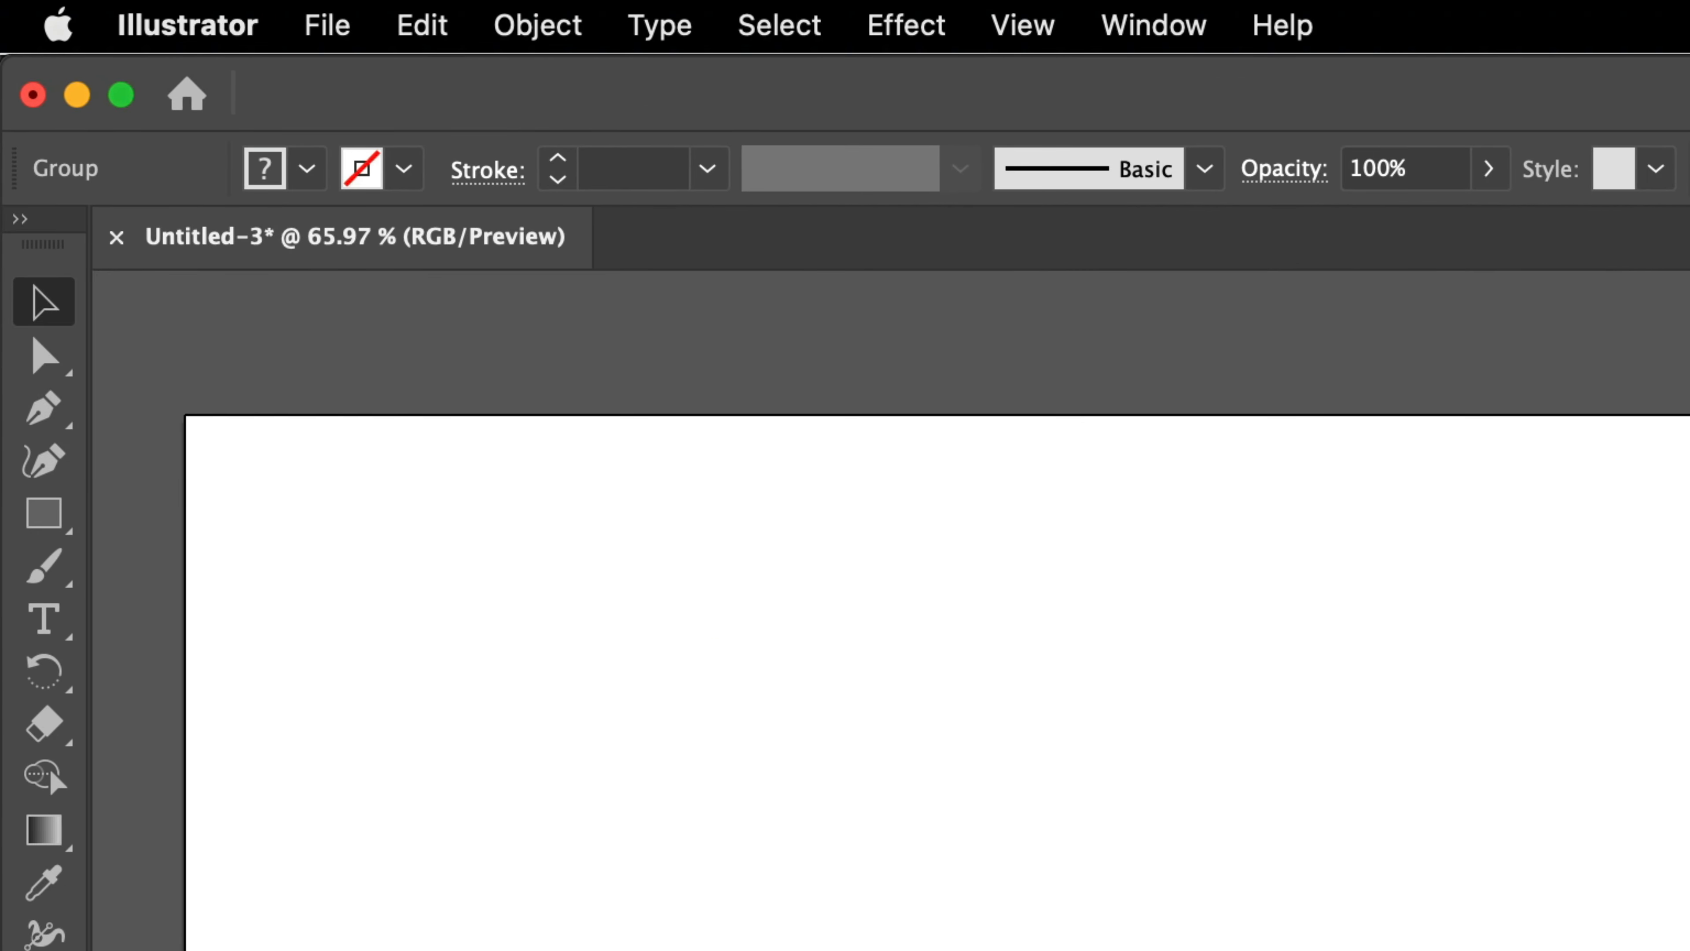
- Select all black letter parts by picking one in the X and selecting everything with the same fill color
key(a)
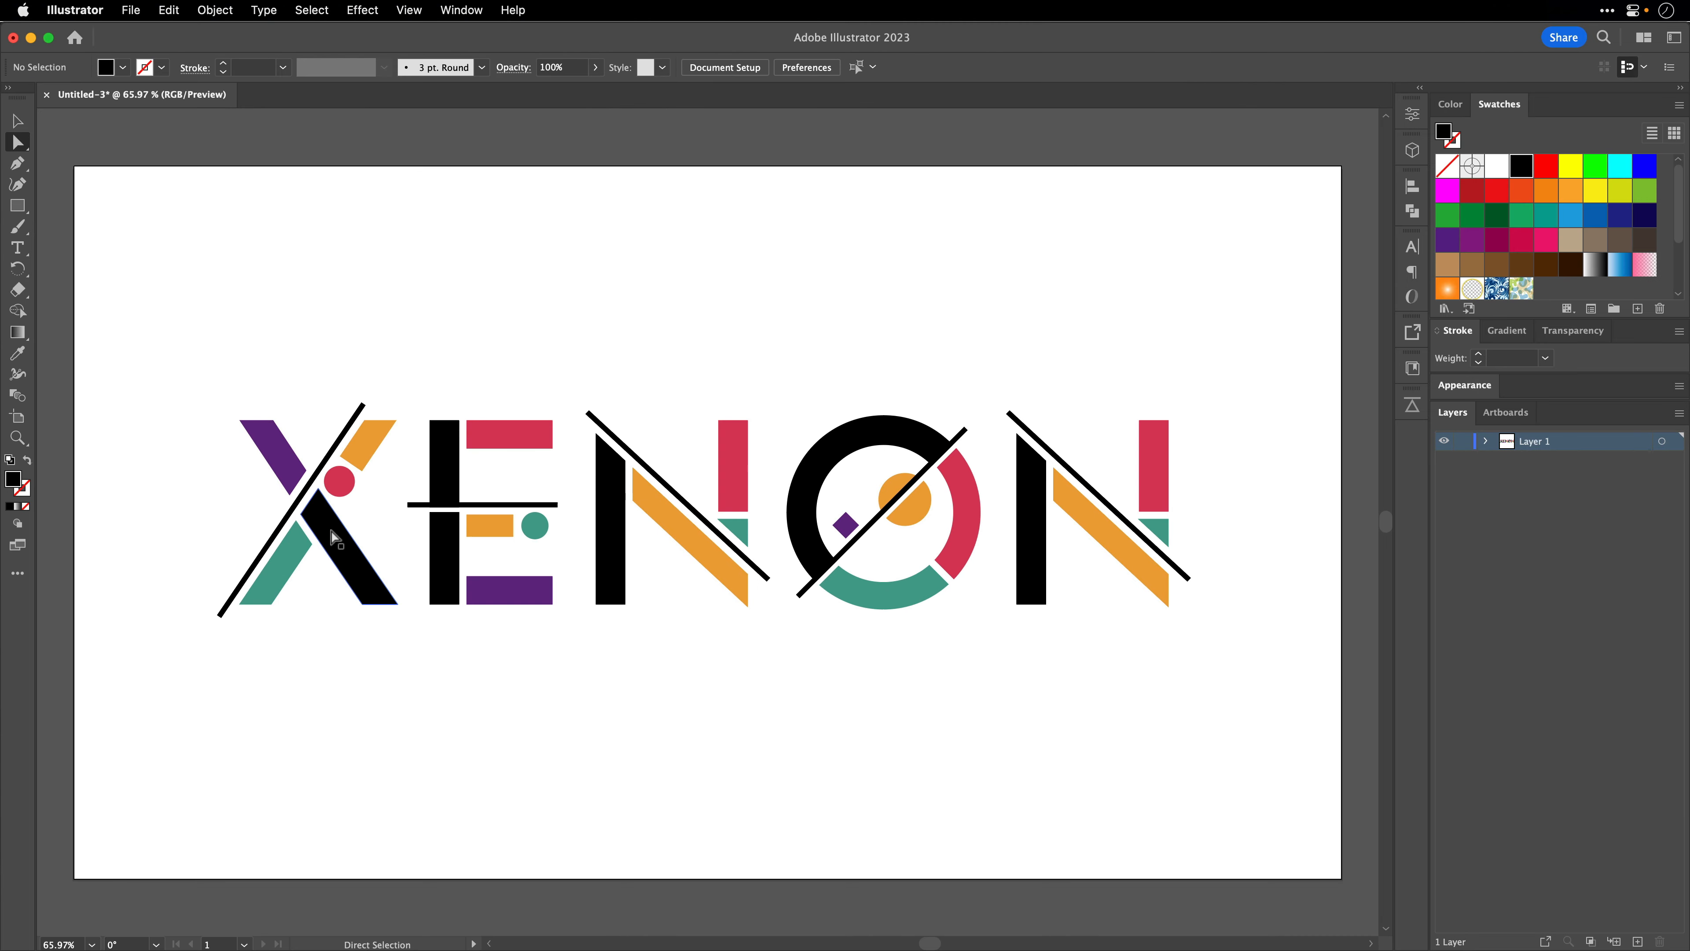
click(333, 538)
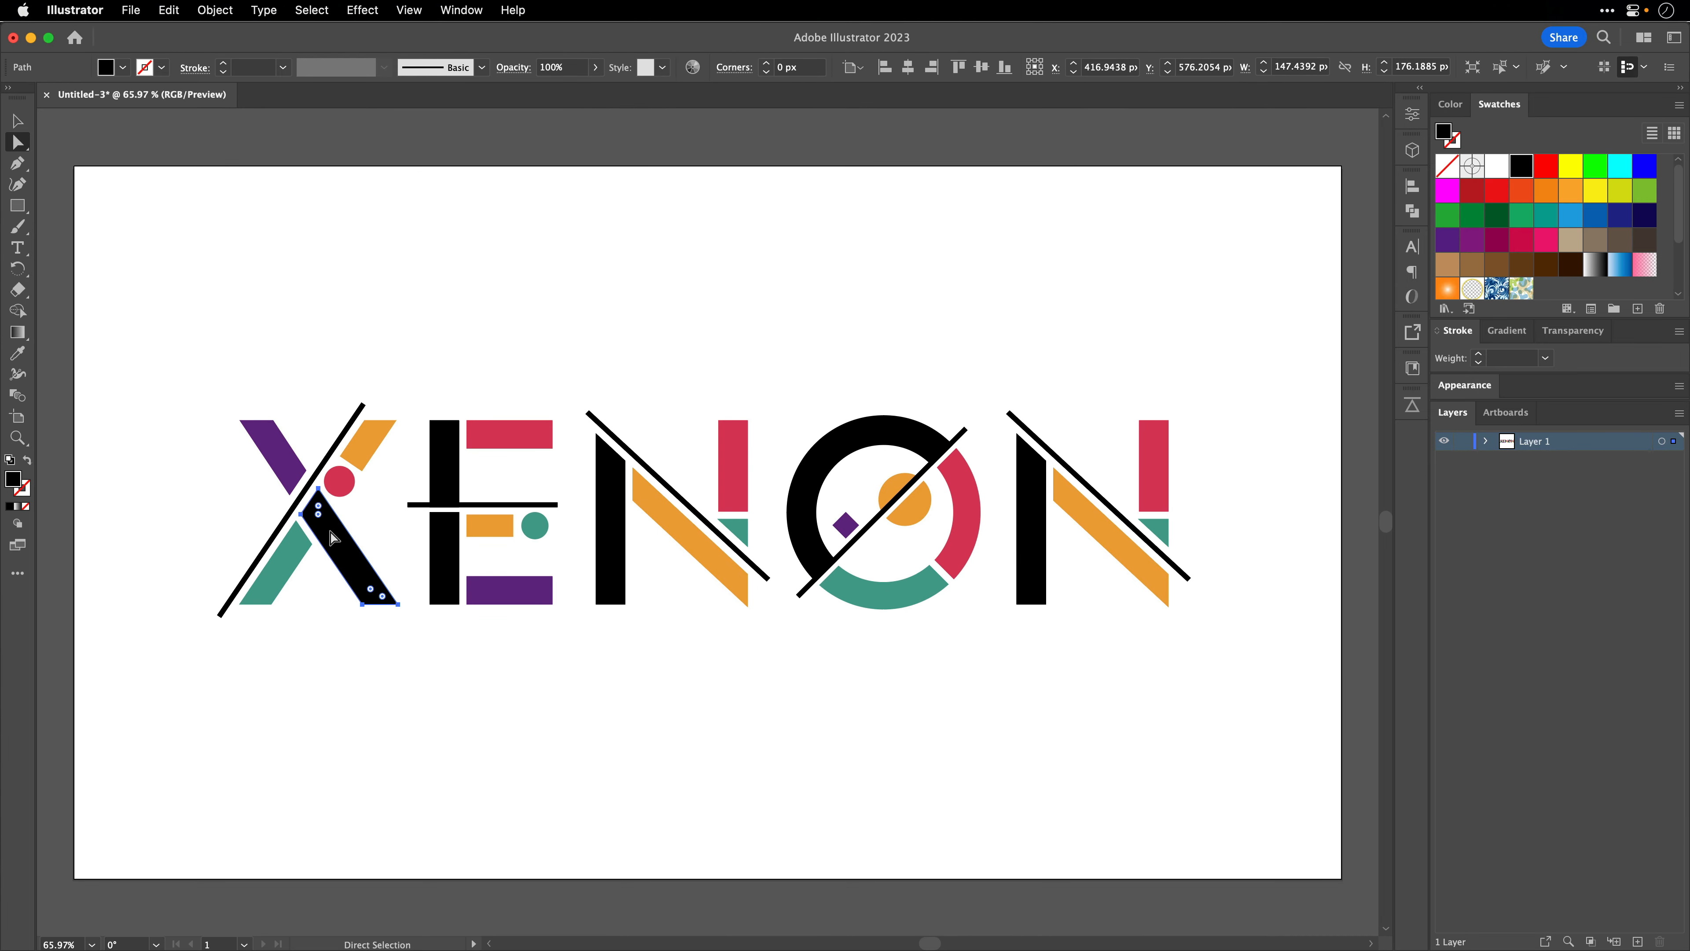
click(311, 10)
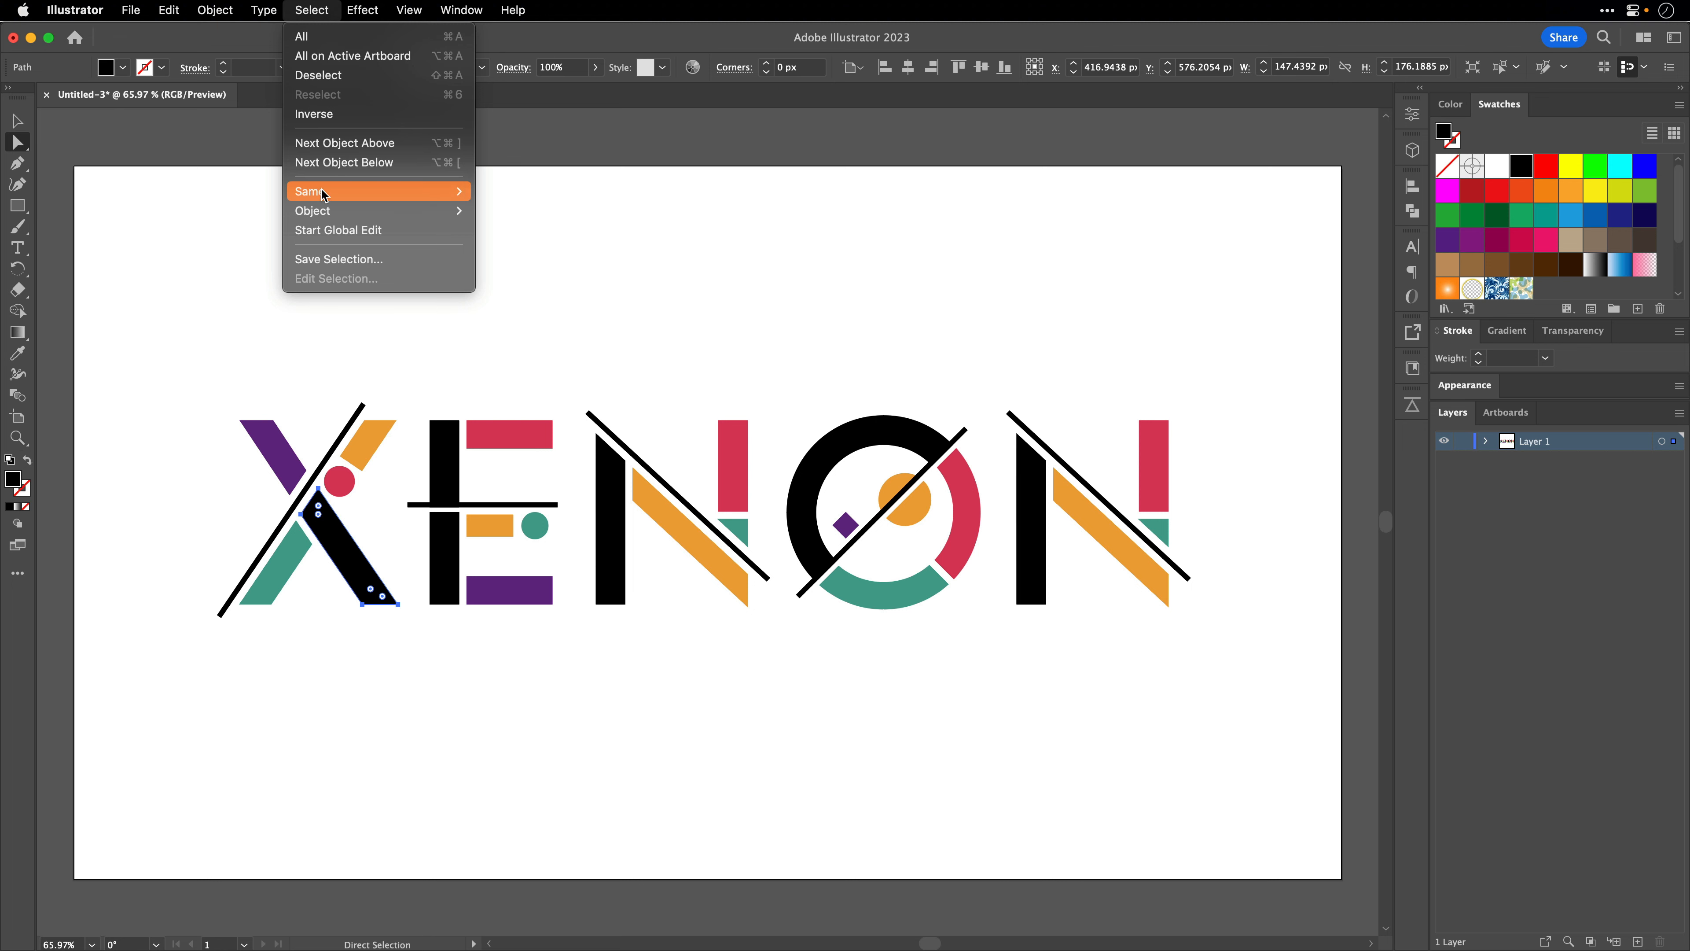
mouse_move(324, 195)
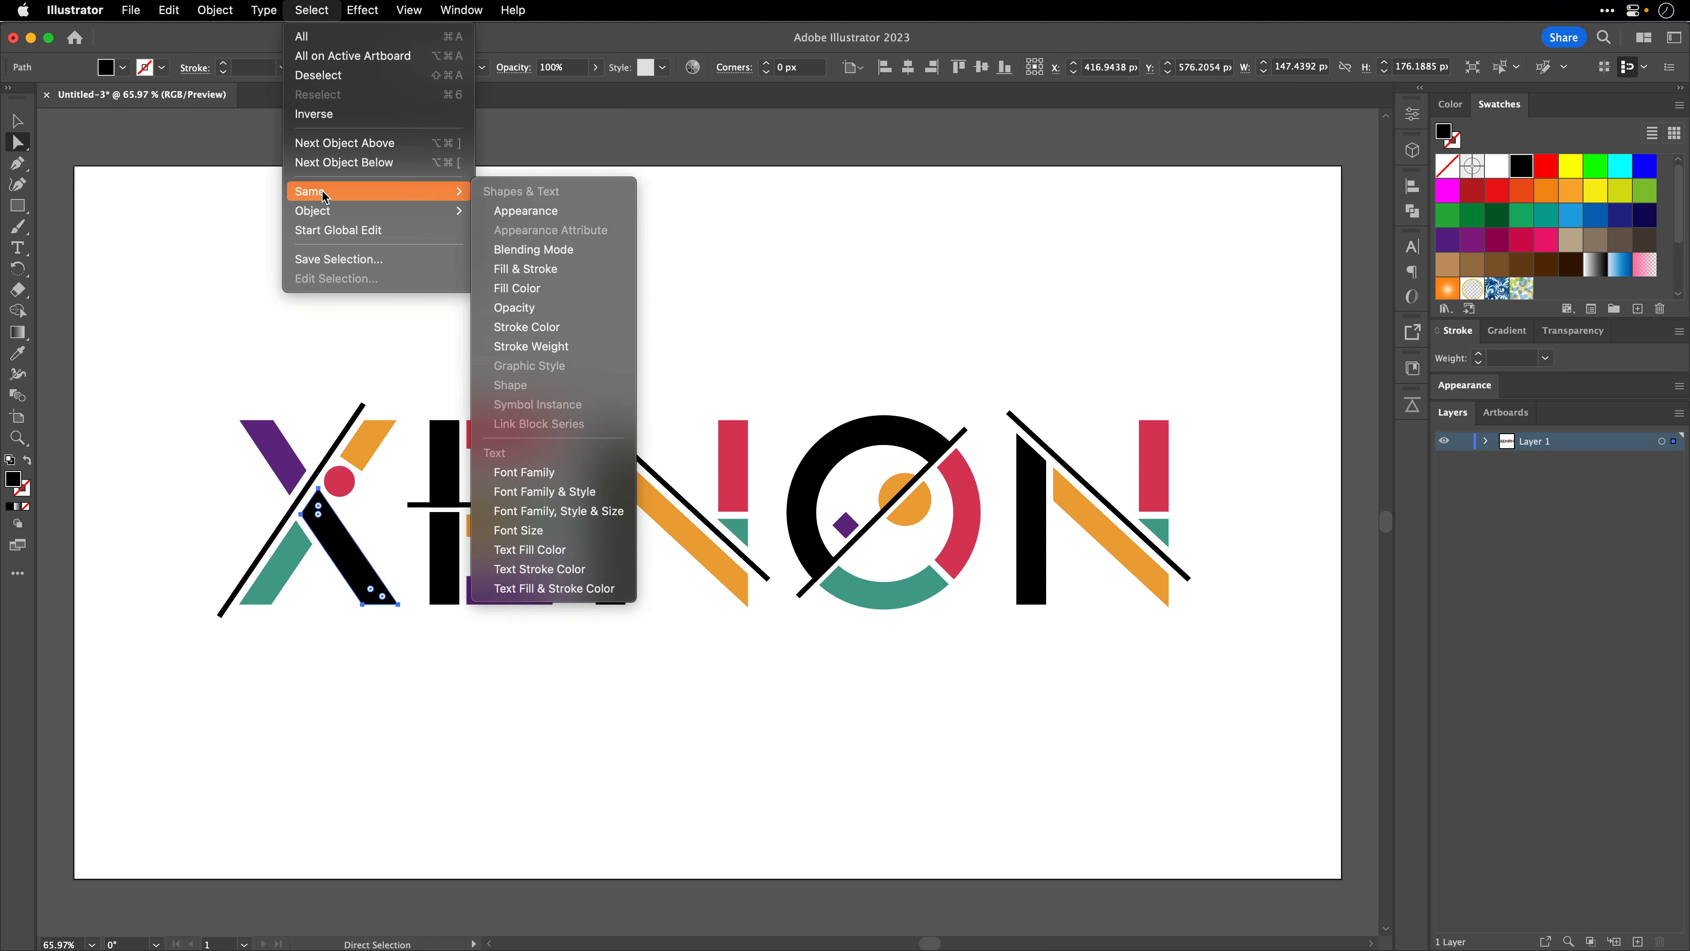
click(525, 288)
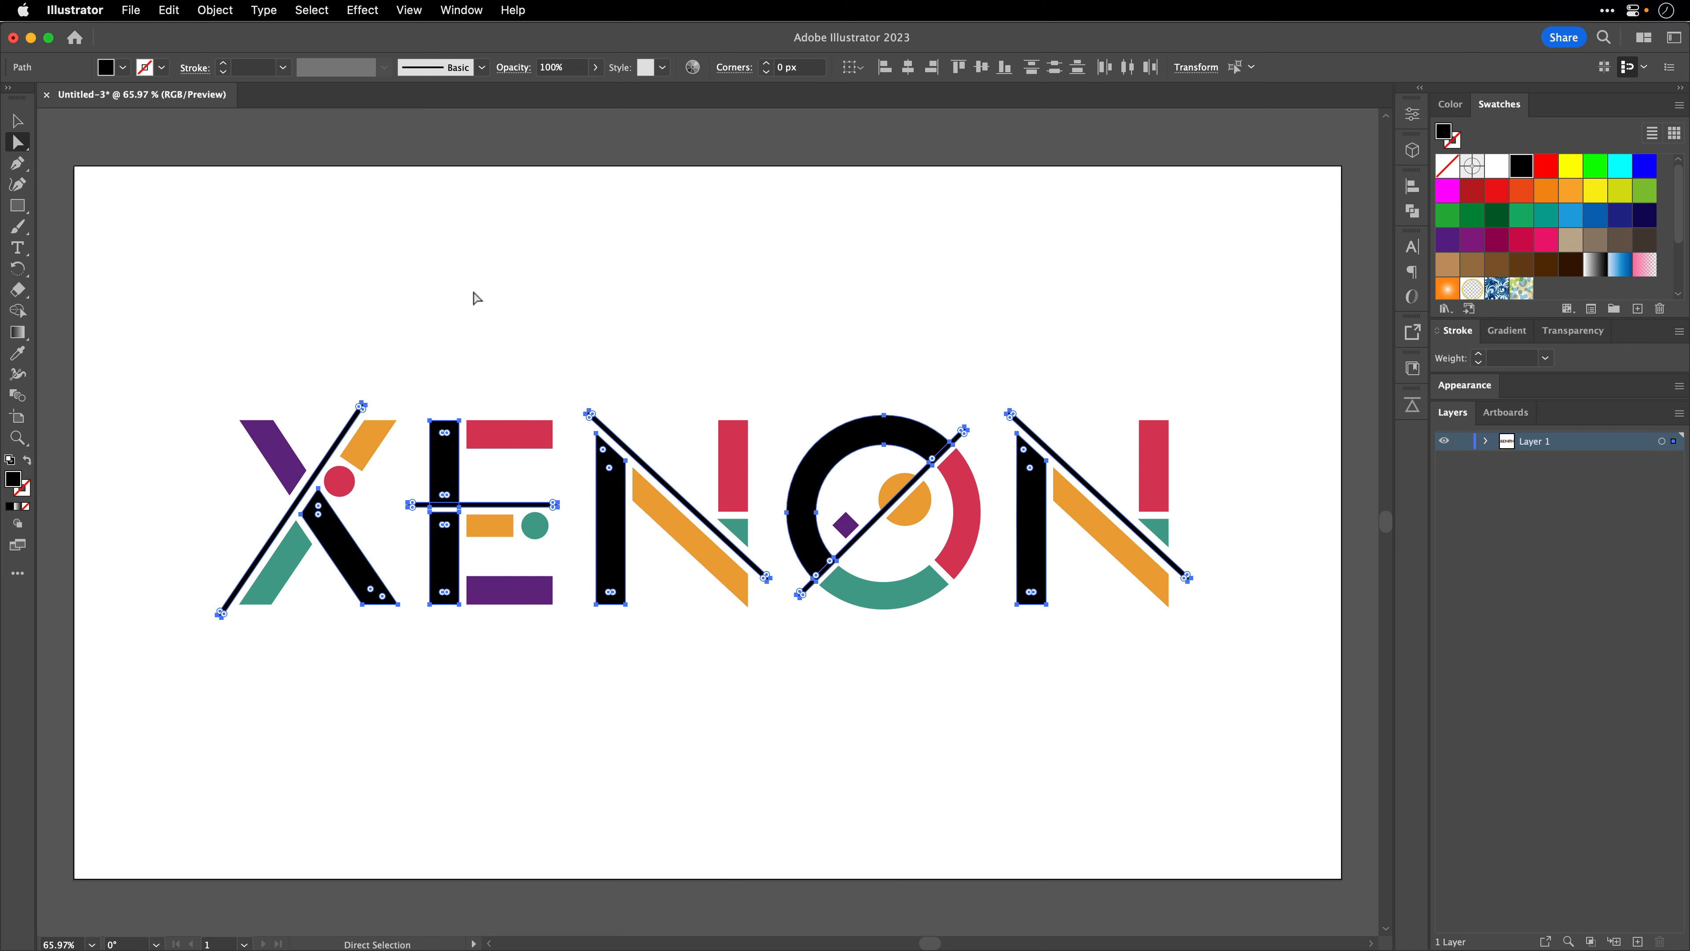
- Change the fill of the selected black parts to blue with hue 220°, saturation 90% and brightness 90%
double_click(13, 479)
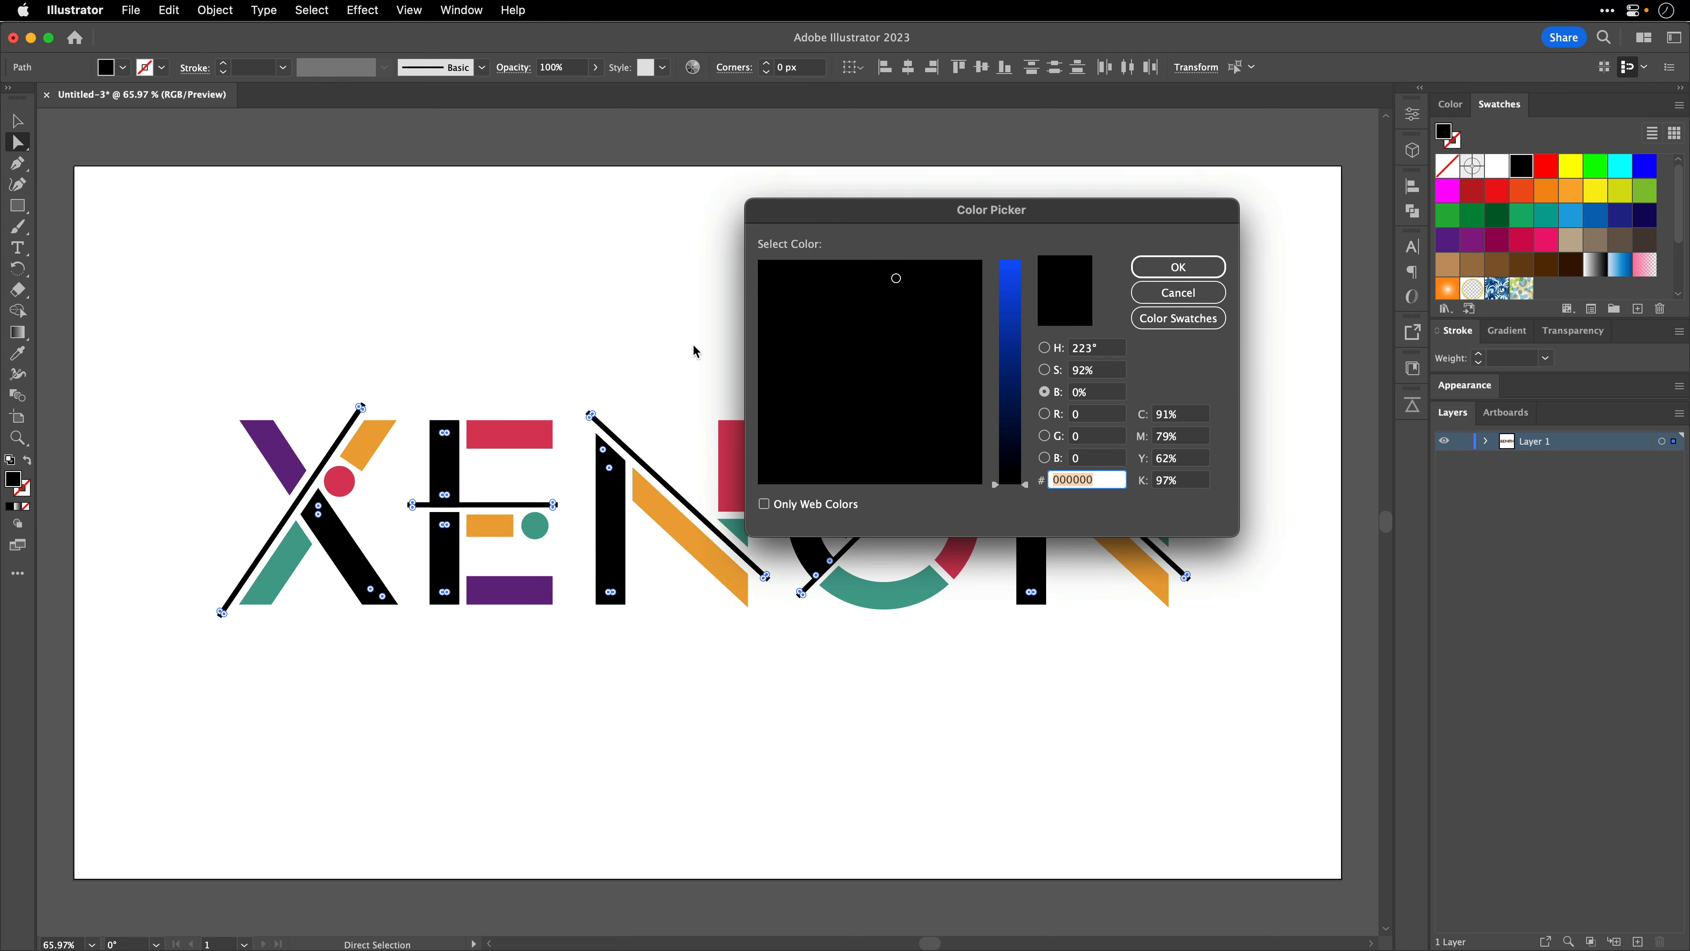
click(1097, 348)
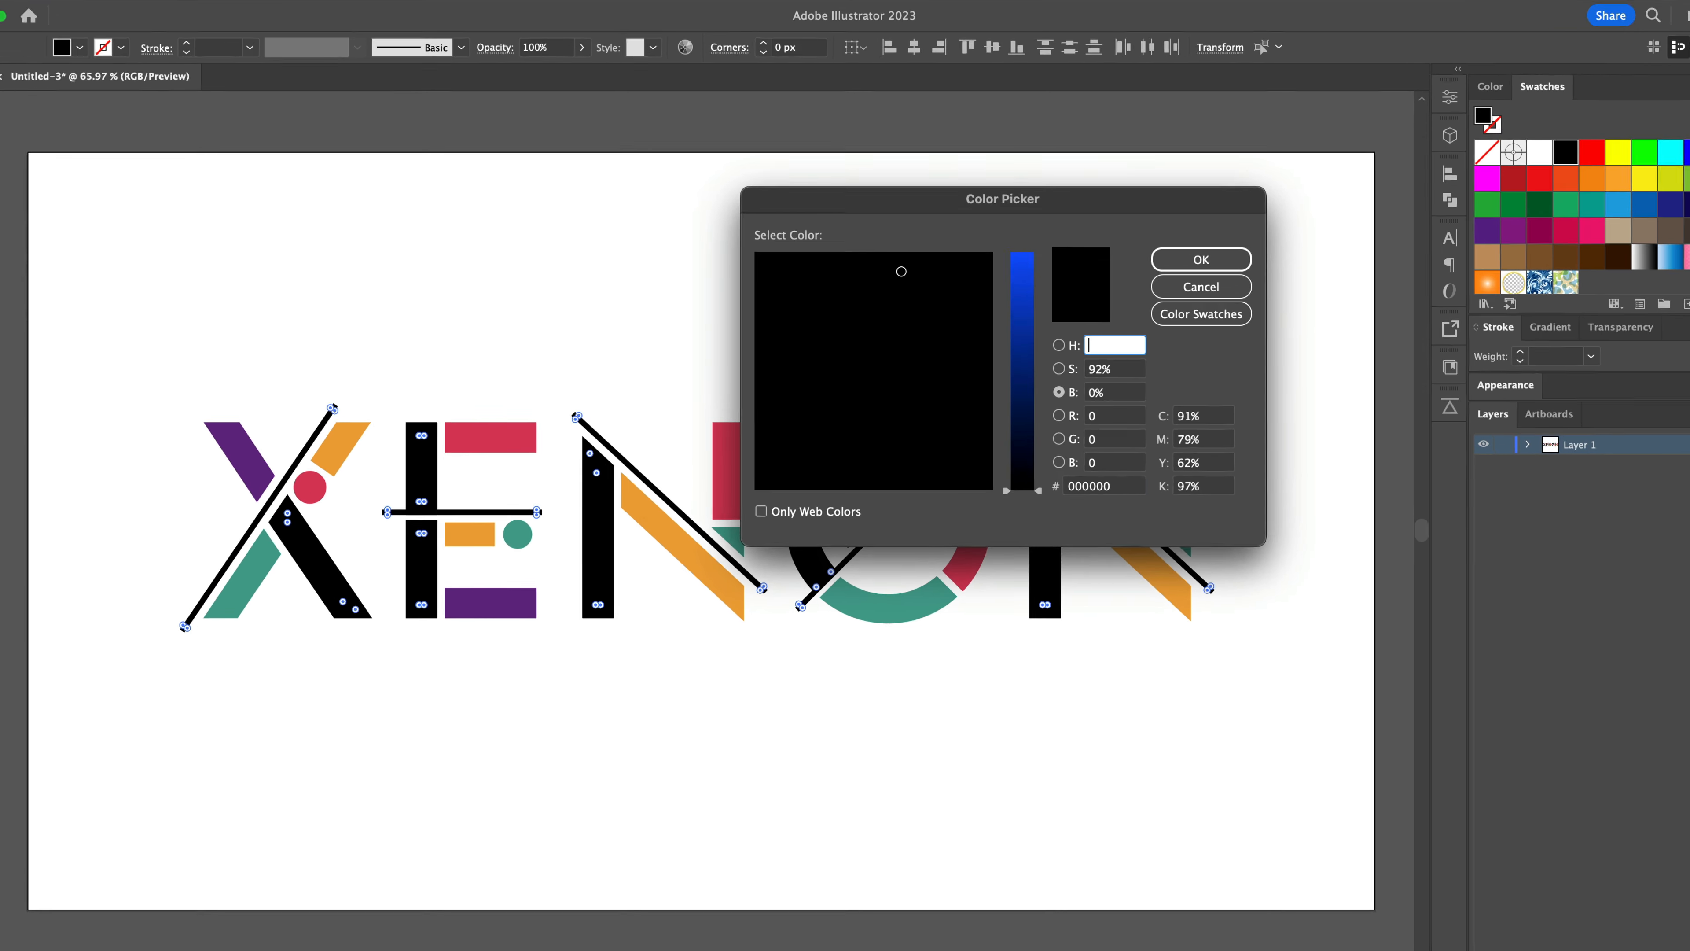
text(220)
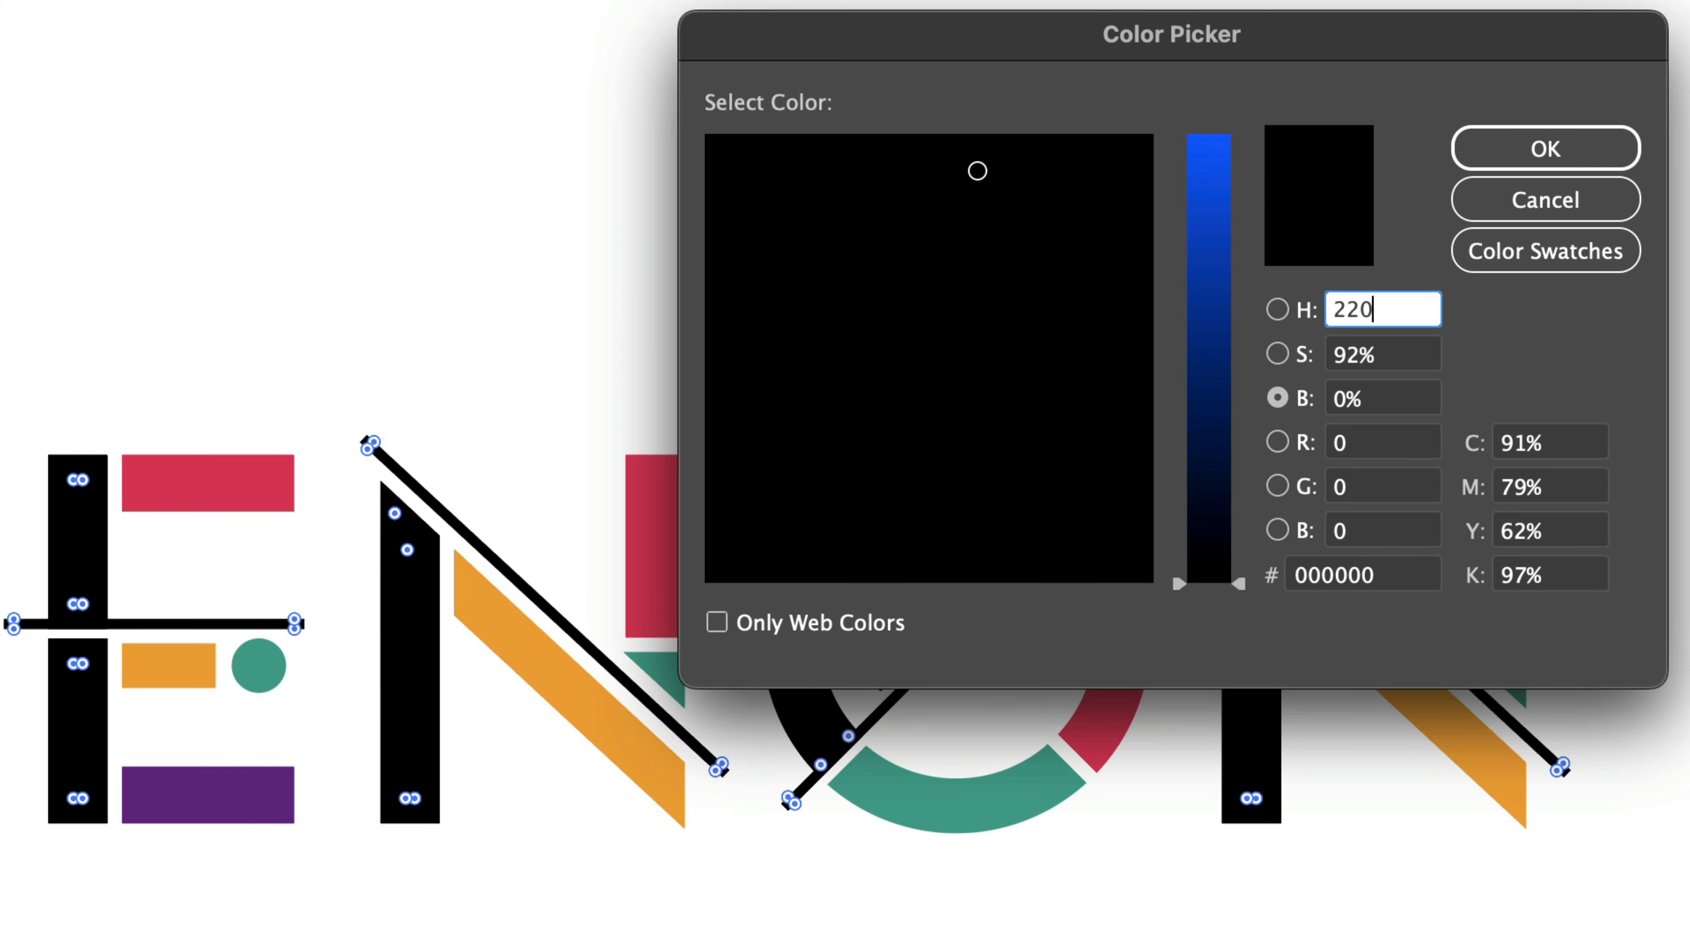
key(Tab)
text(90)
key(Tab)
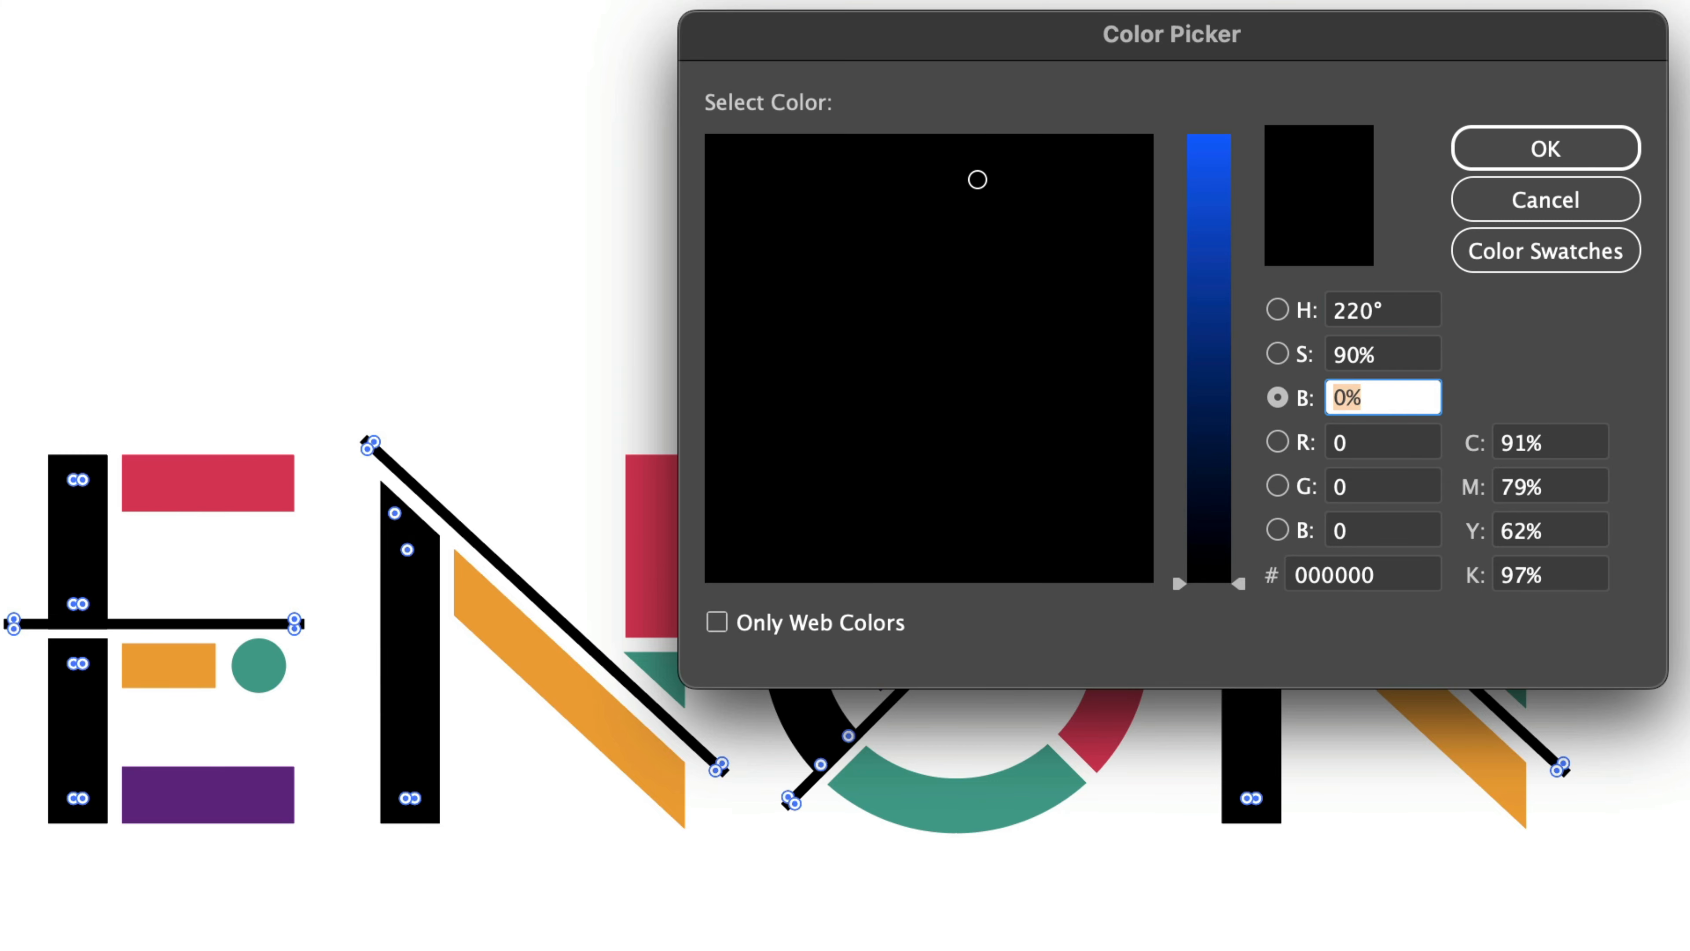
text(90)
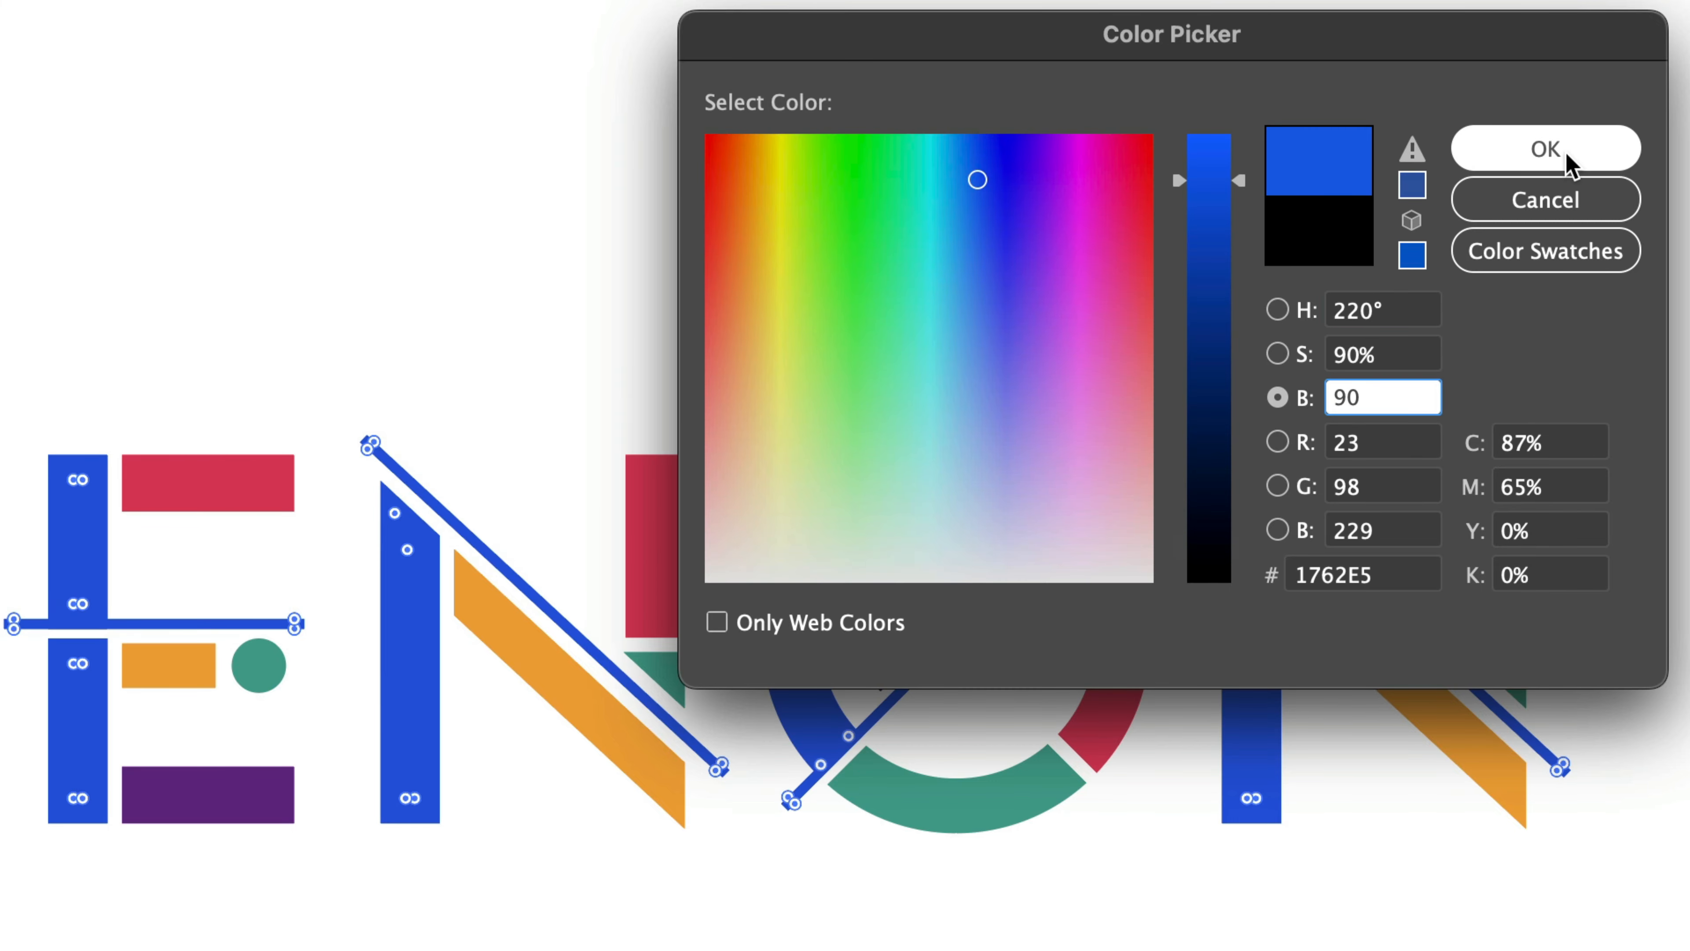
click(1630, 158)
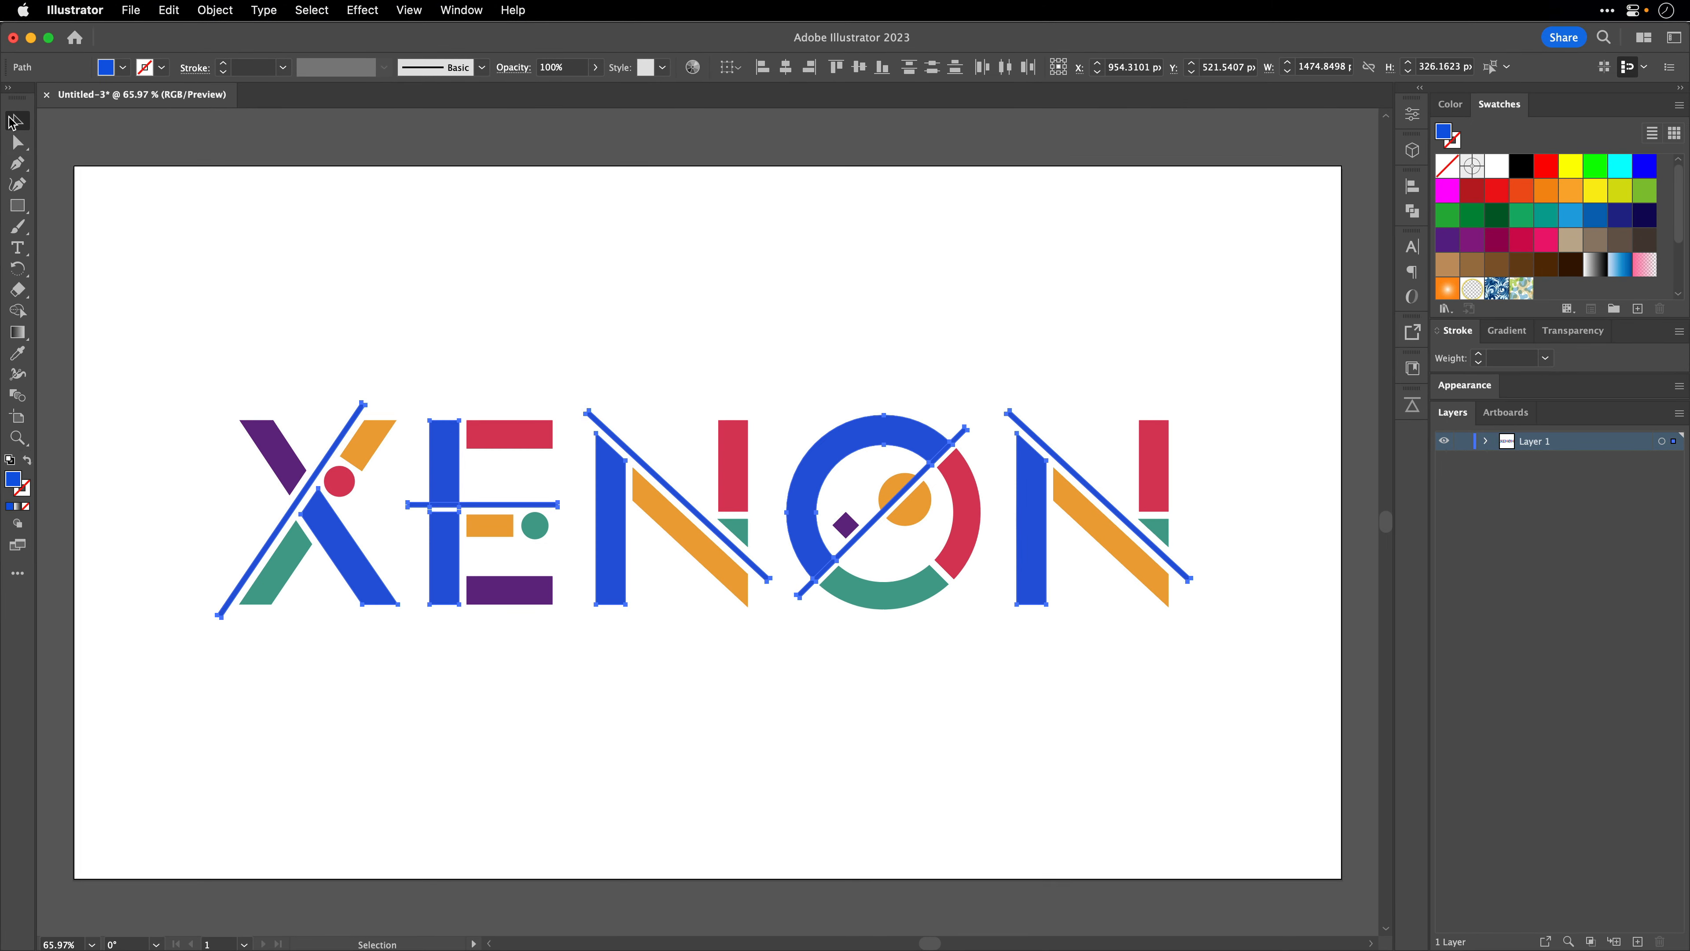
click(13, 122)
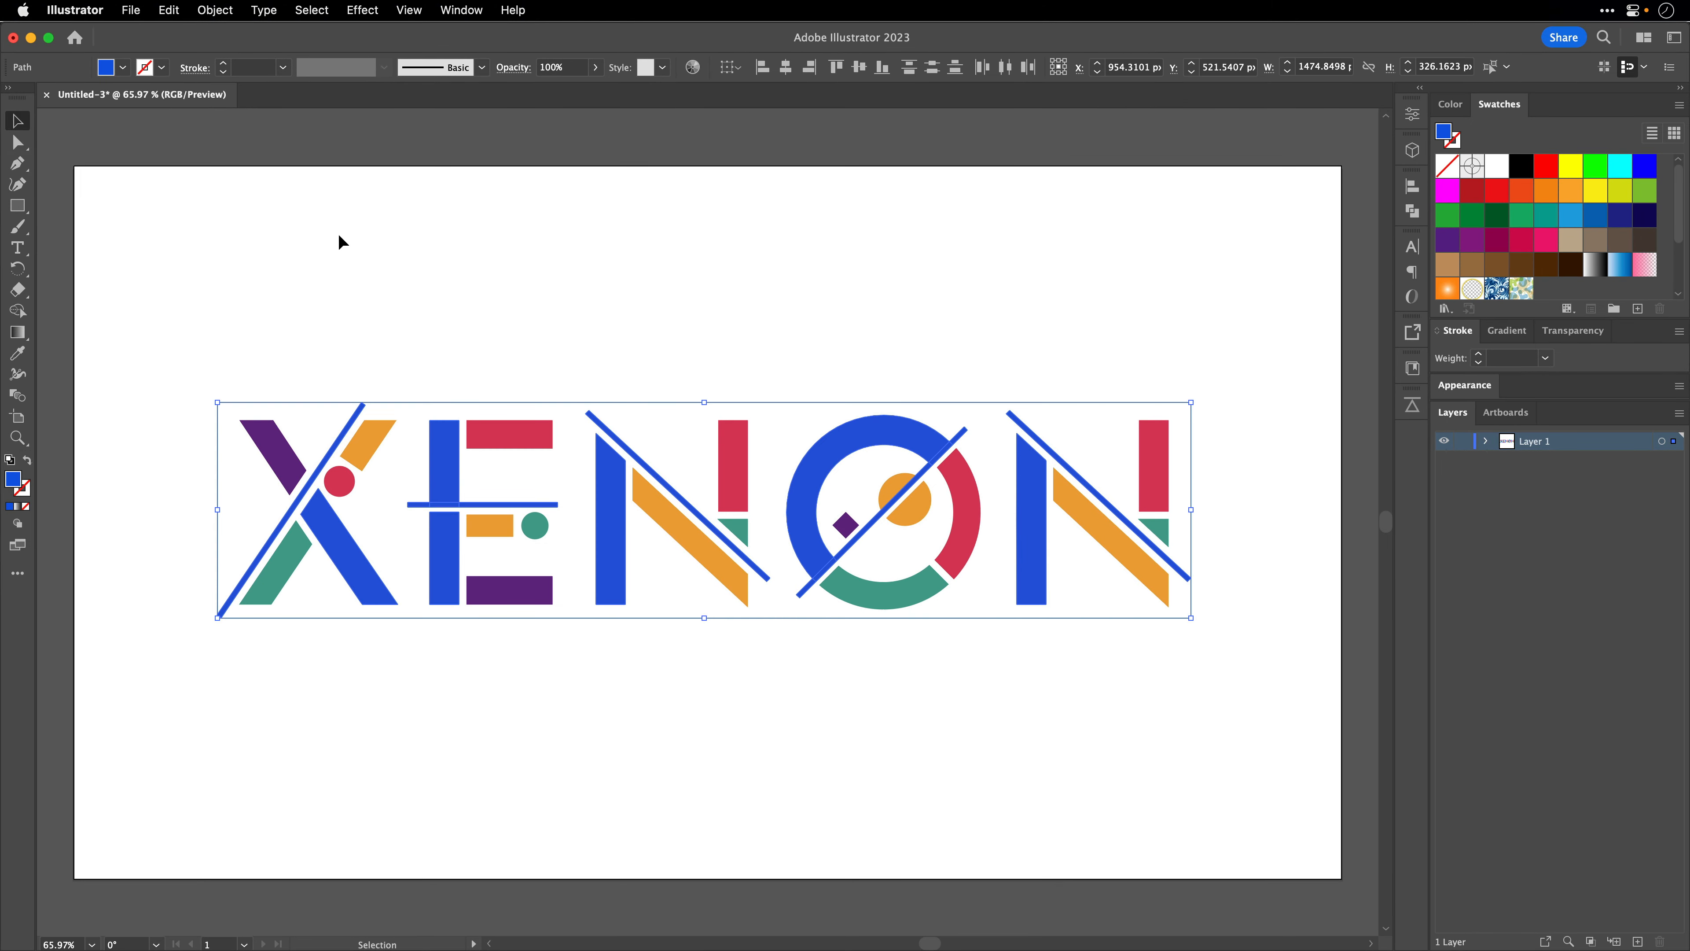
key(a)
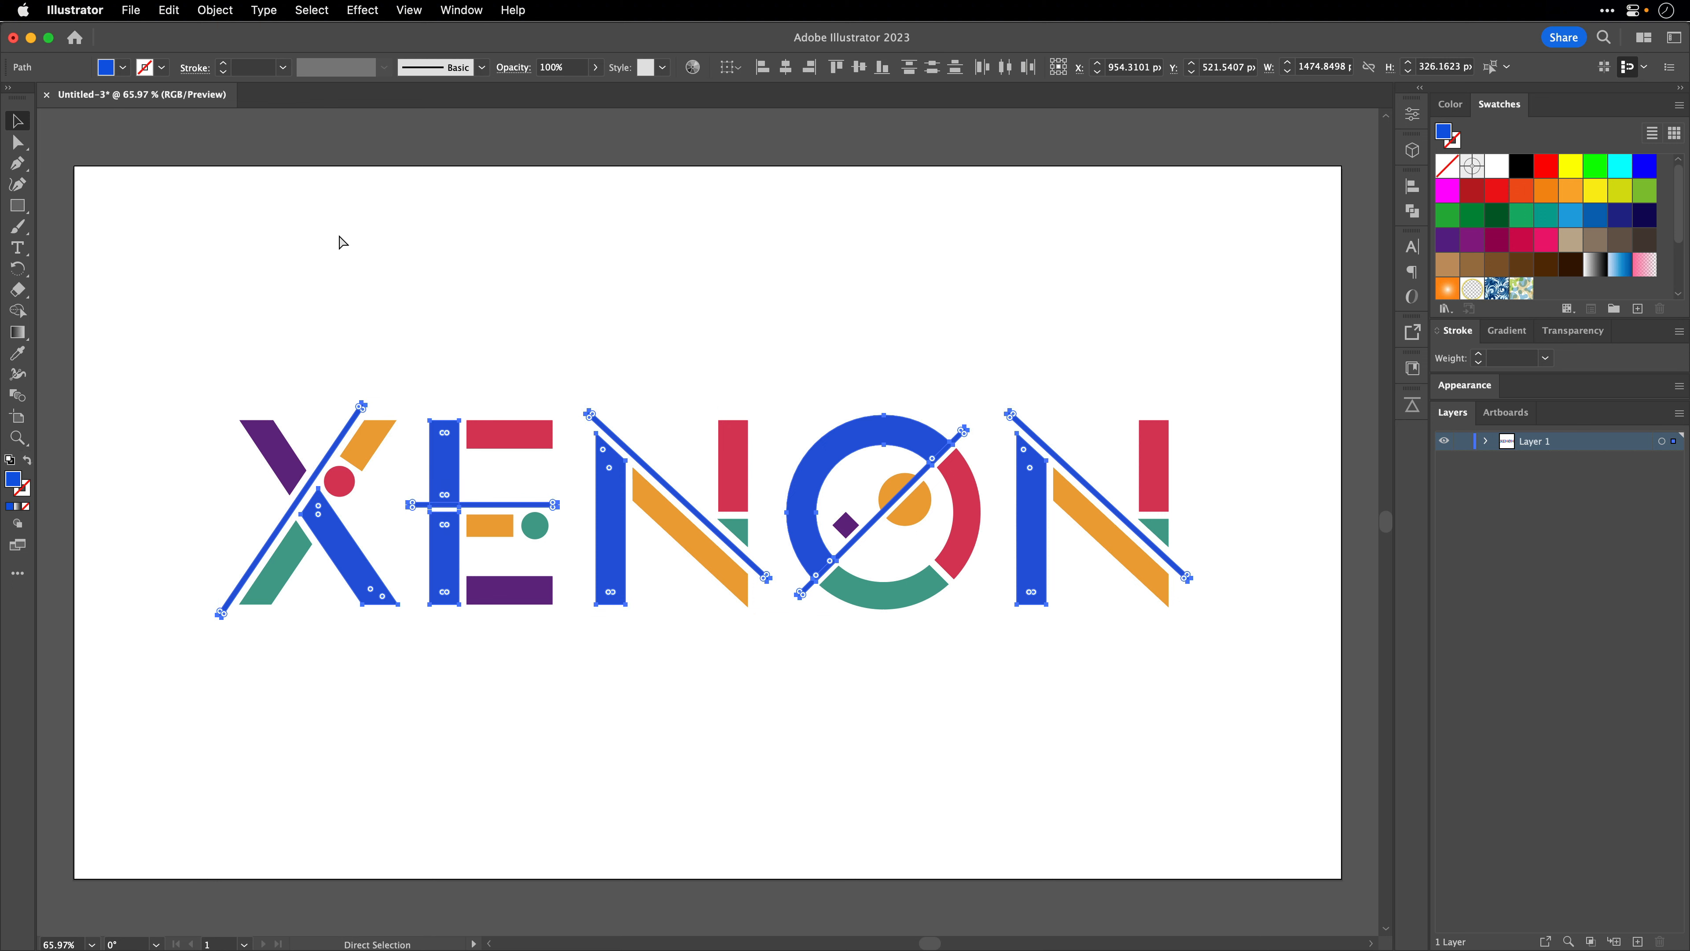
- Save the document to the Desktop as xenon.ai in Adobe Illustrator format
key(super+s)
key(super+shift+d)
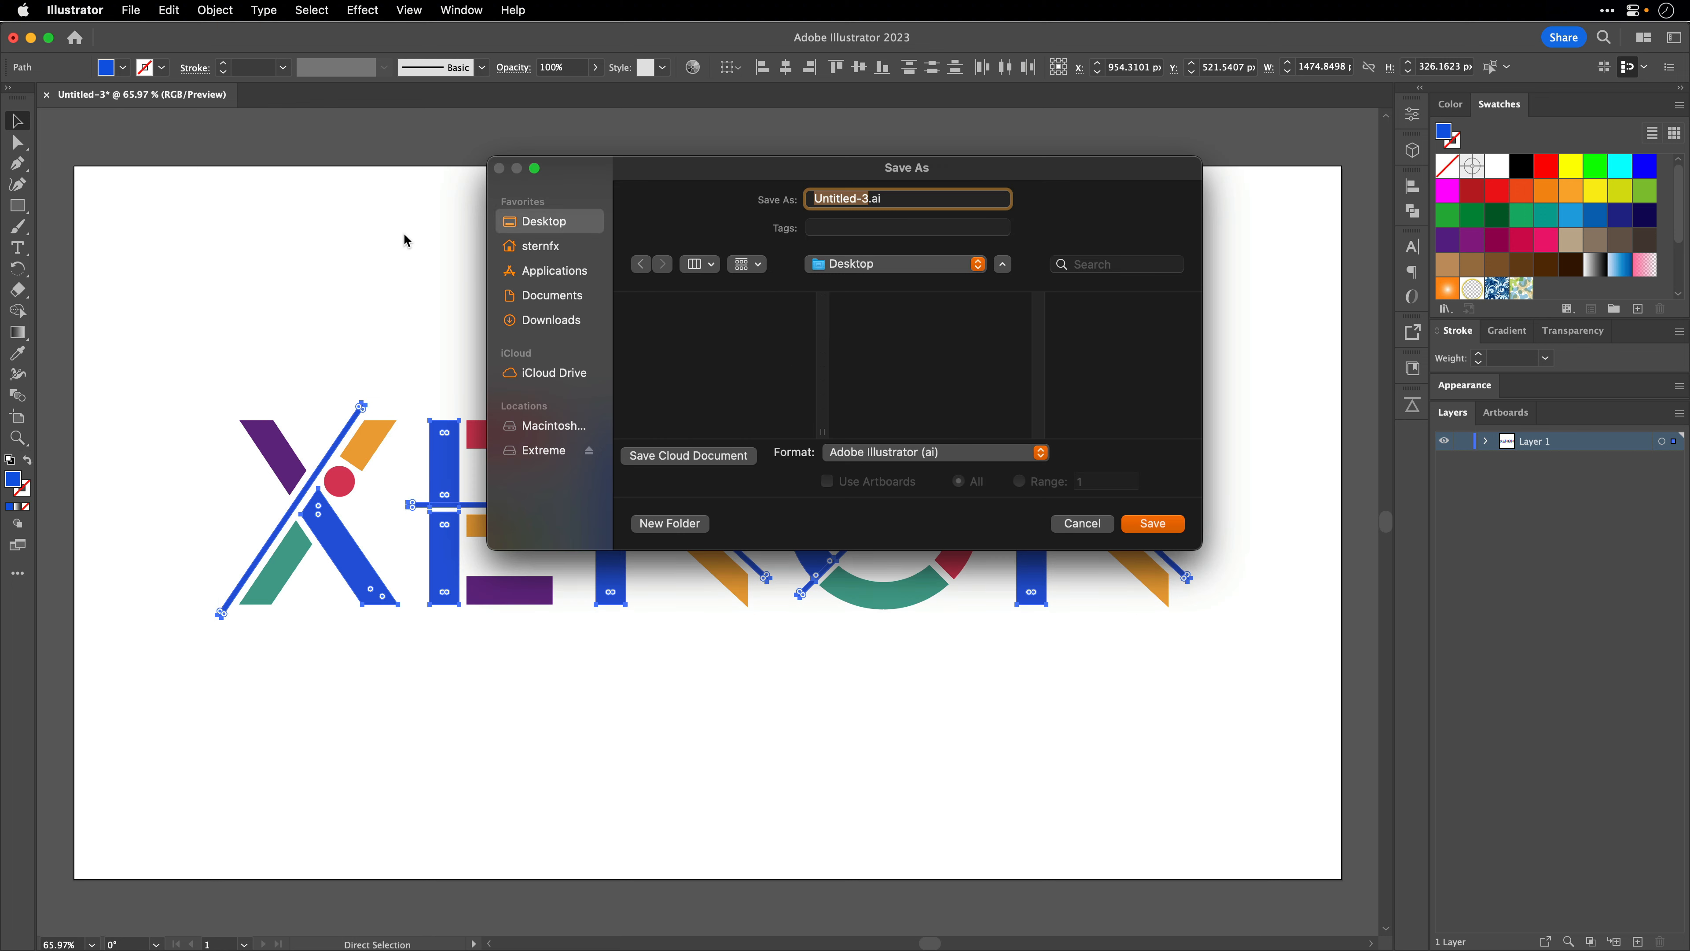
text(xenon)
key(Return)
click(482, 617)
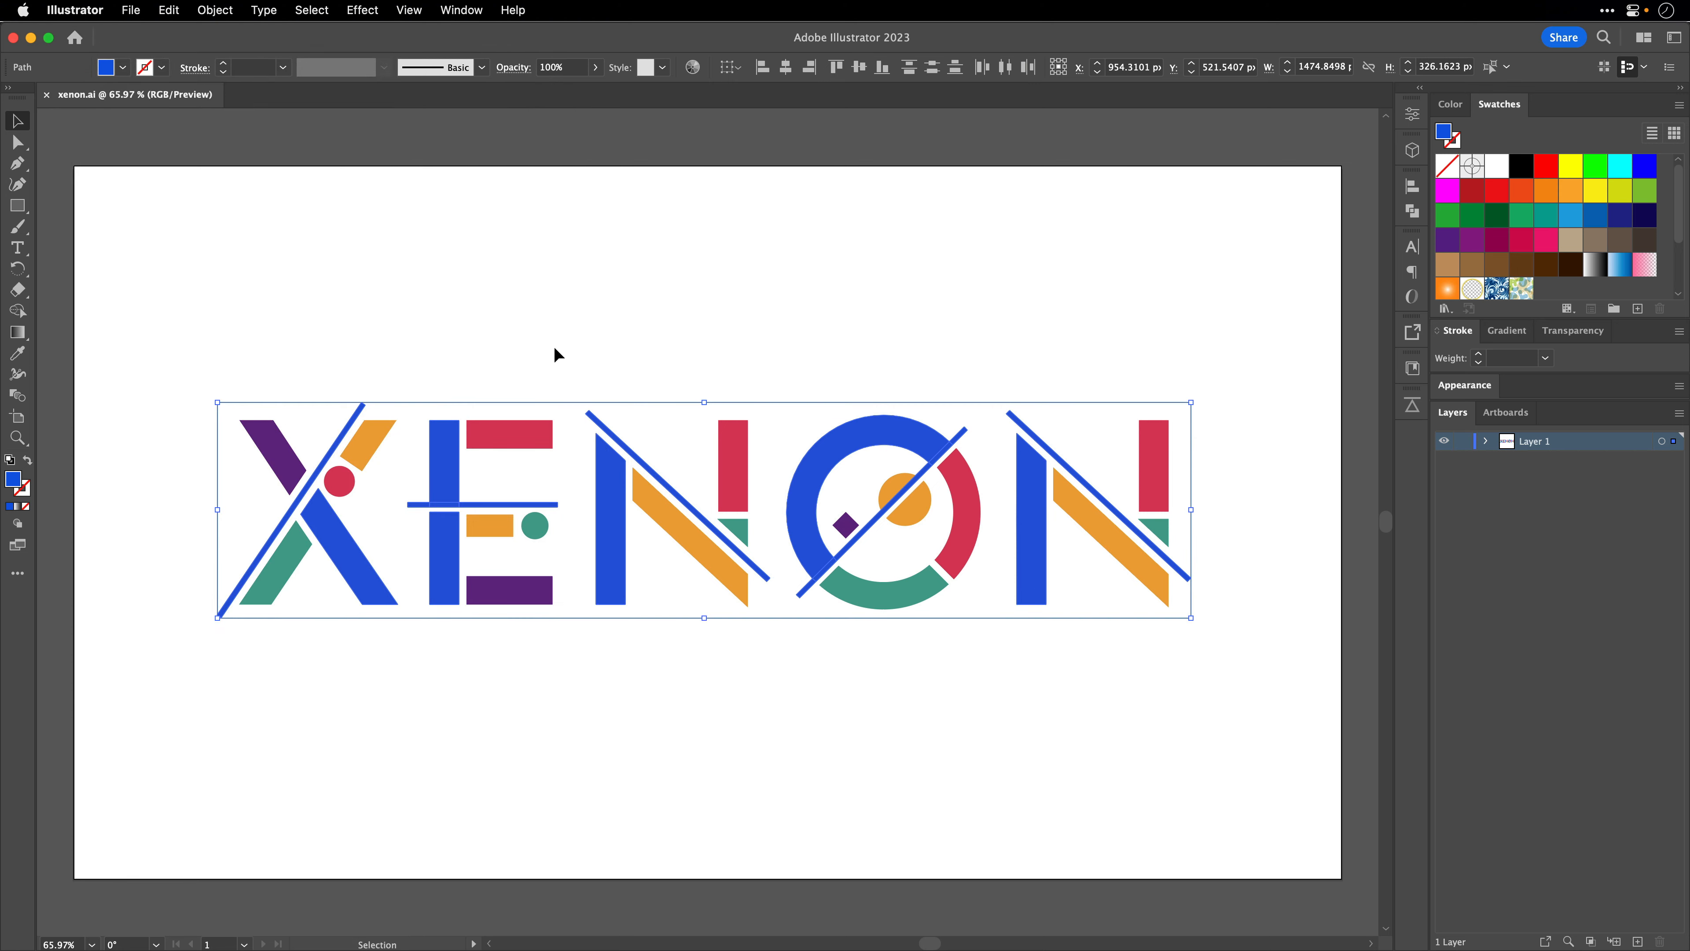
- Switch to After Effects and import xenon.ai from the Desktop as footage with merged layers
key(super+Tab)
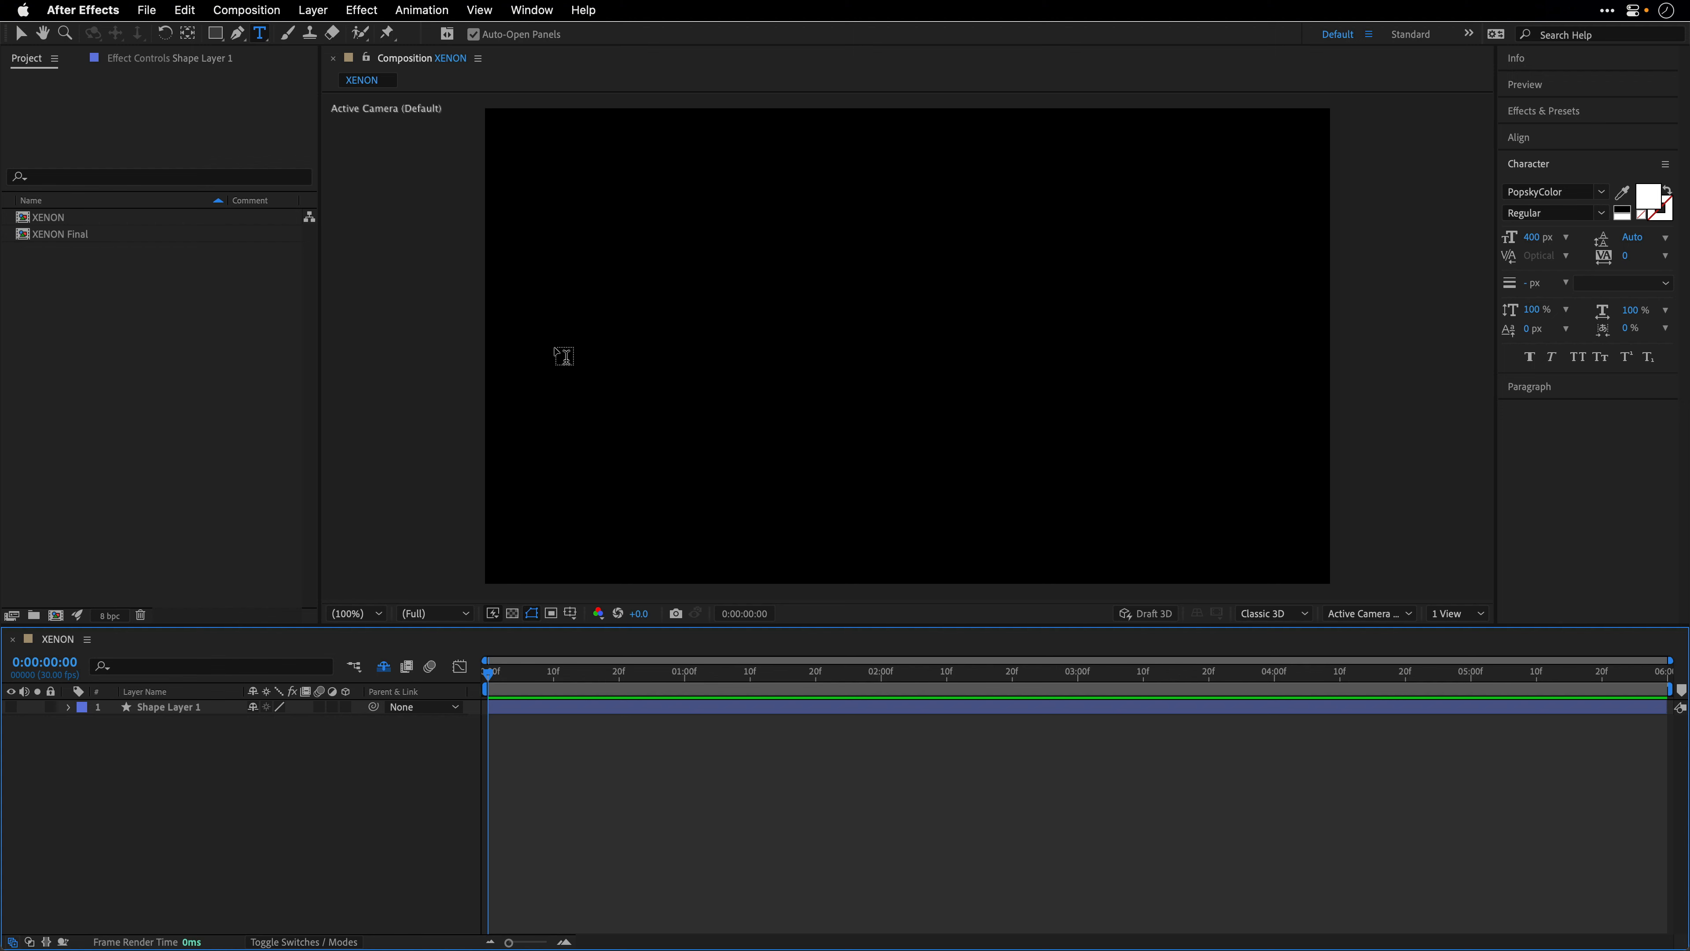
click(56, 307)
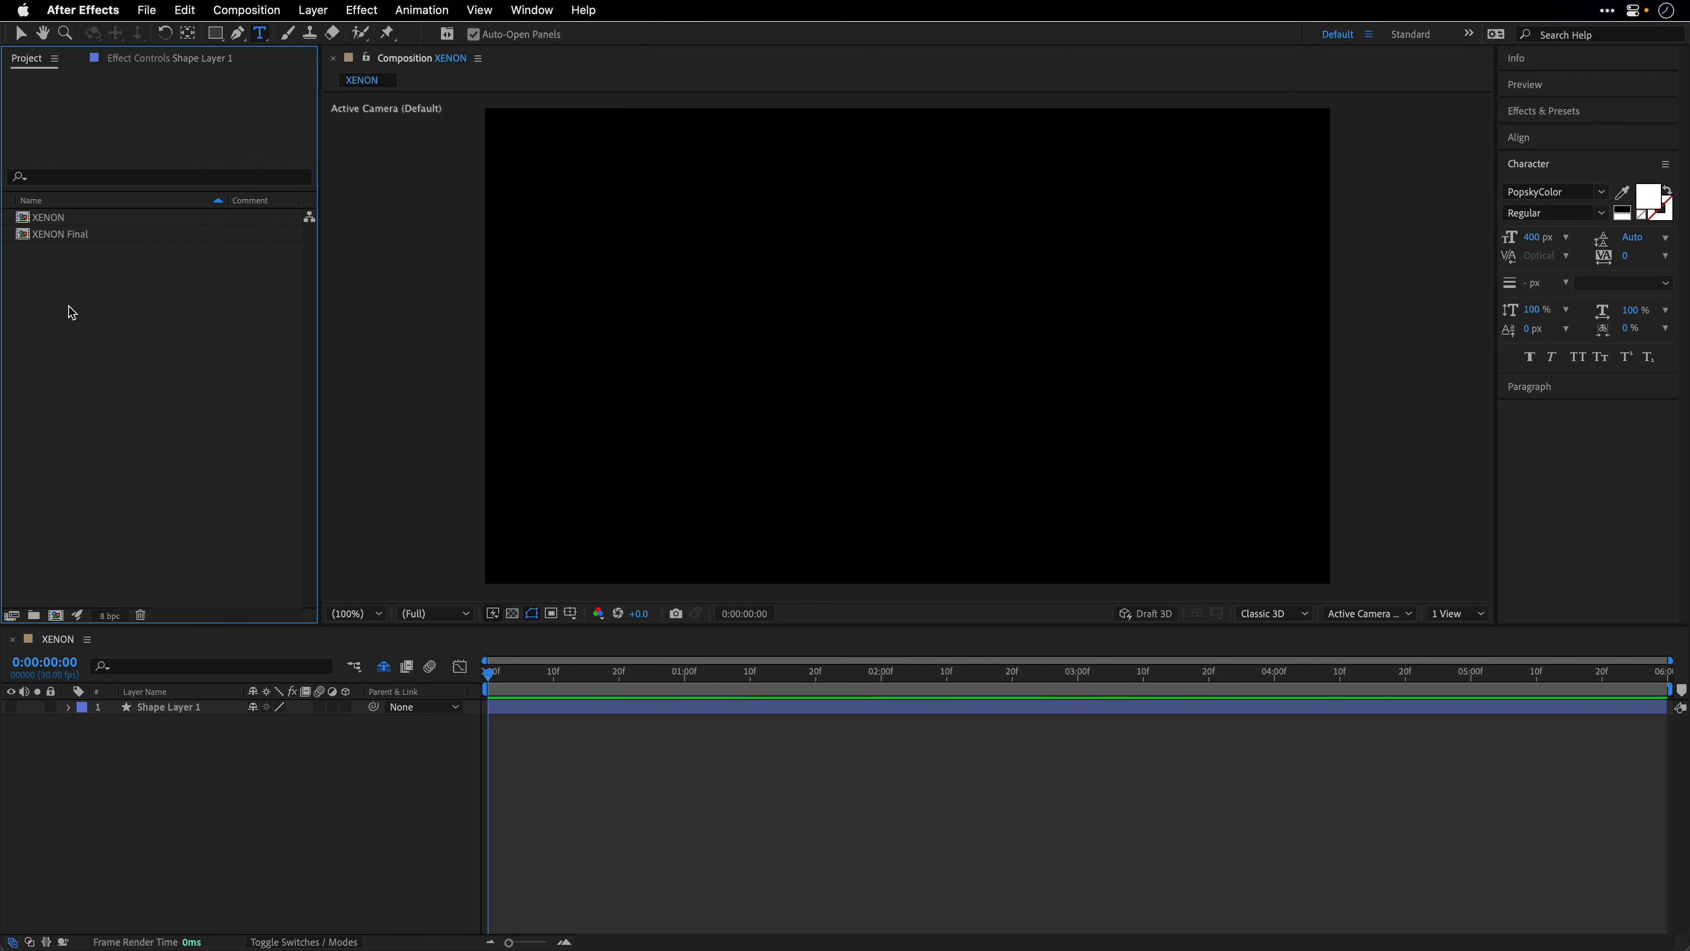
double_click(67, 309)
key(super+shift+d)
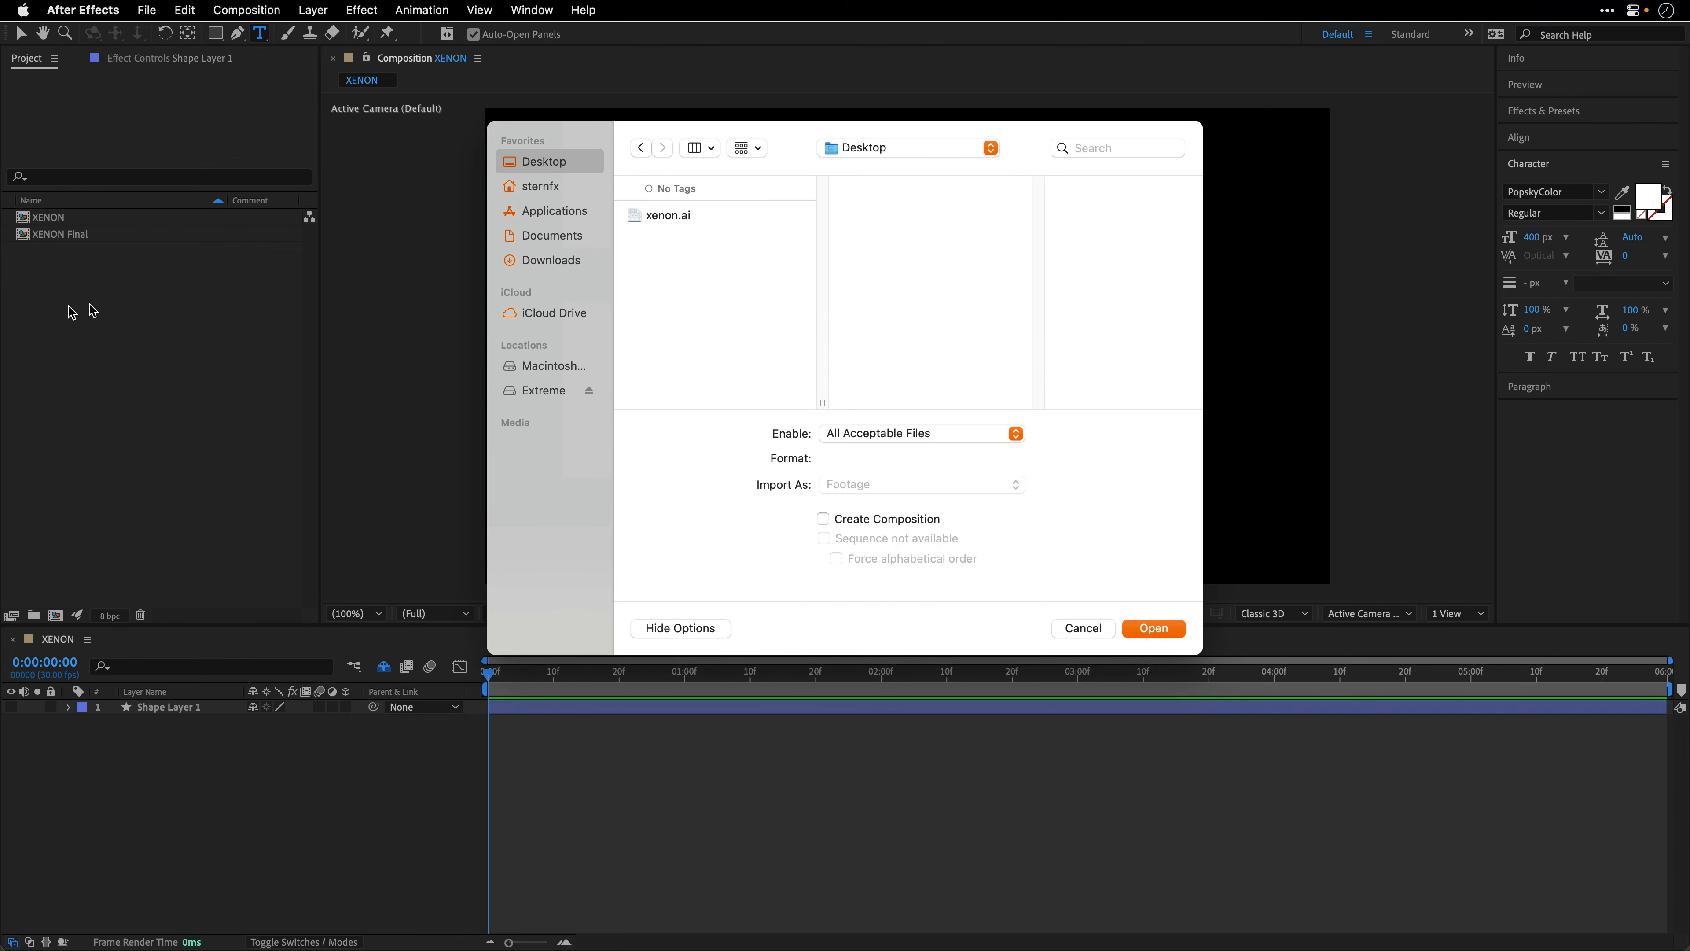
click(642, 220)
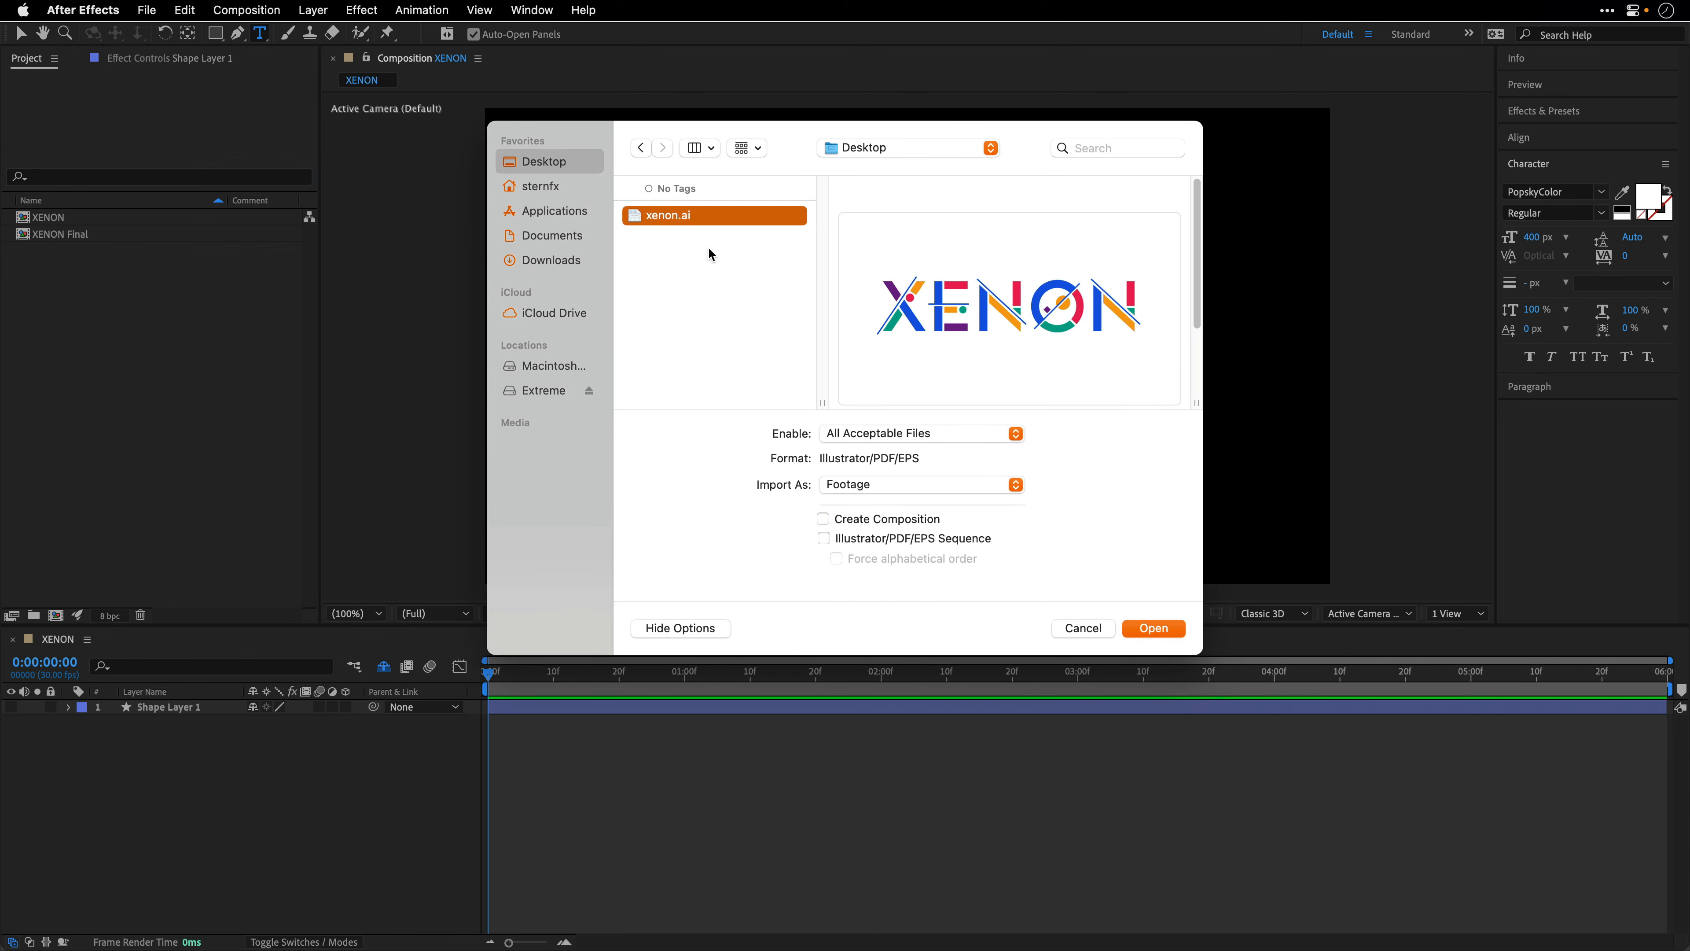
click(1168, 629)
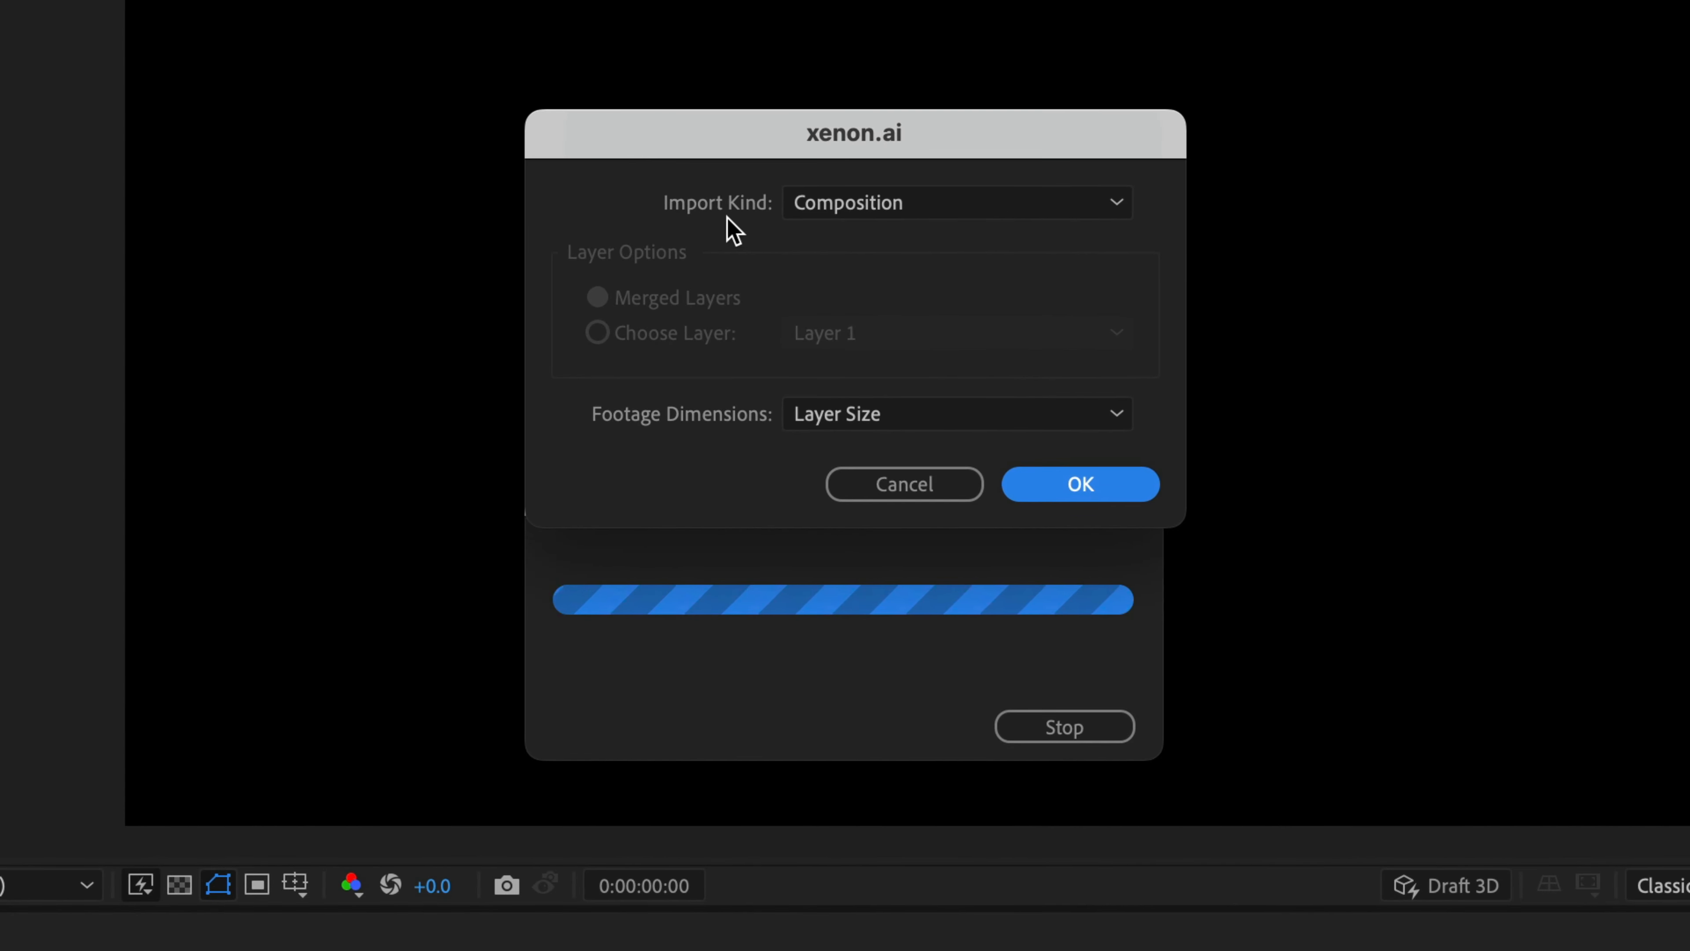
click(799, 212)
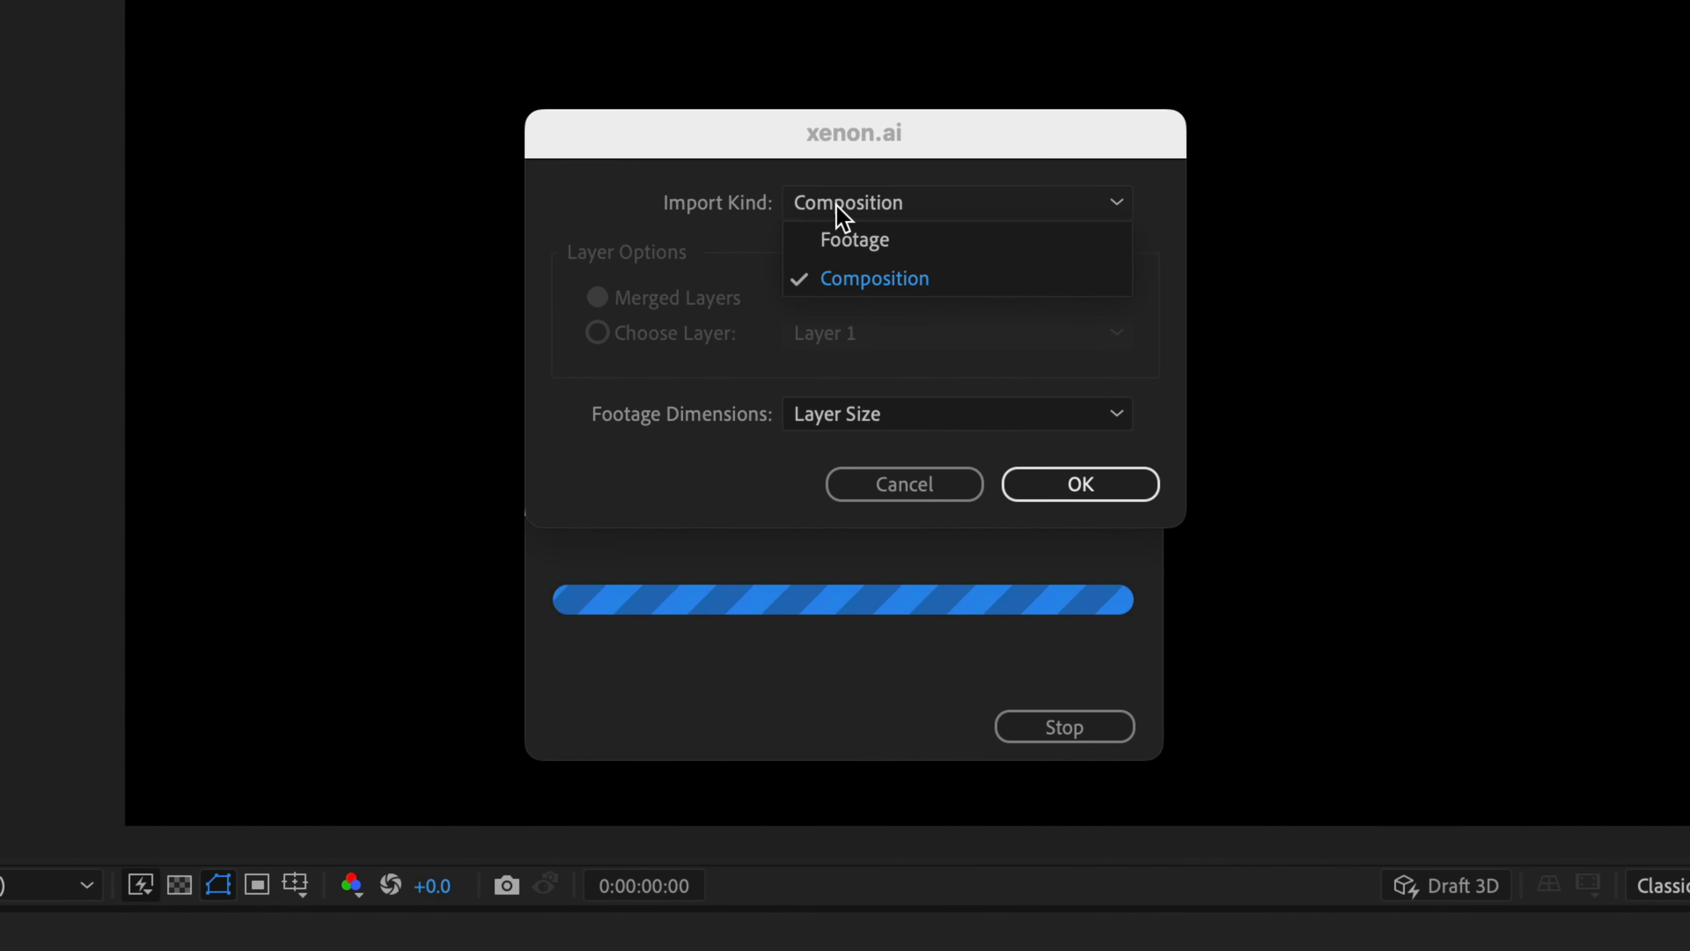
click(832, 237)
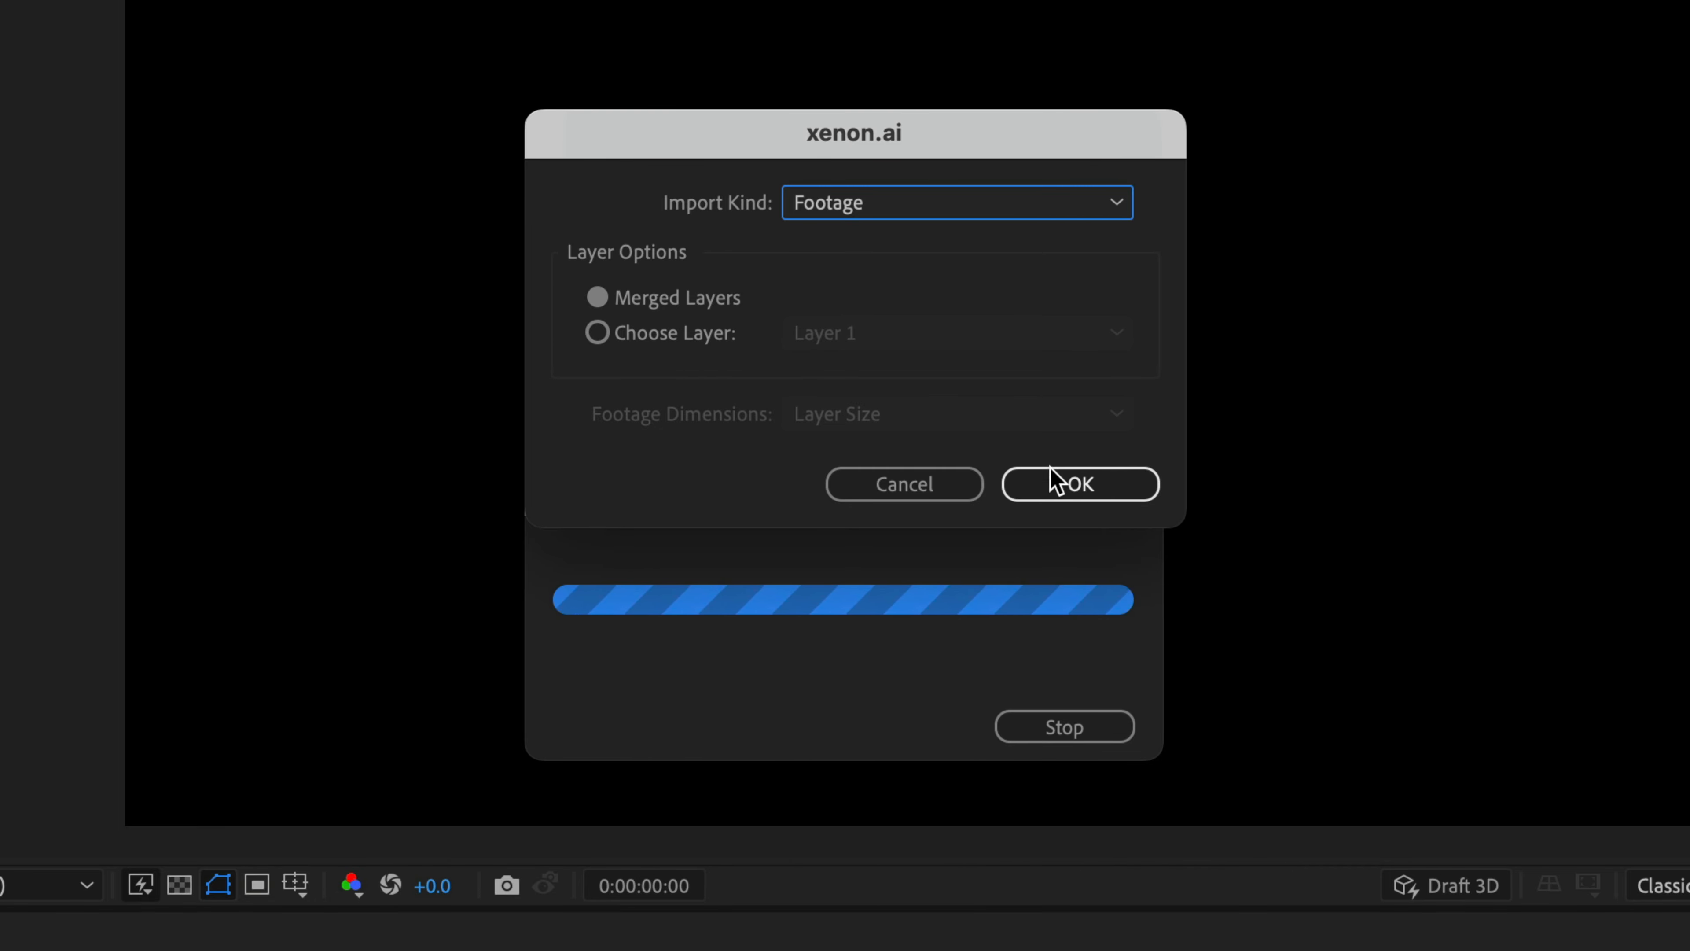
click(1087, 482)
- Place xenon.ai below Shape Layer 1 in the XENON composition and create shapes from the vector layer
drag(73, 251, 133, 752)
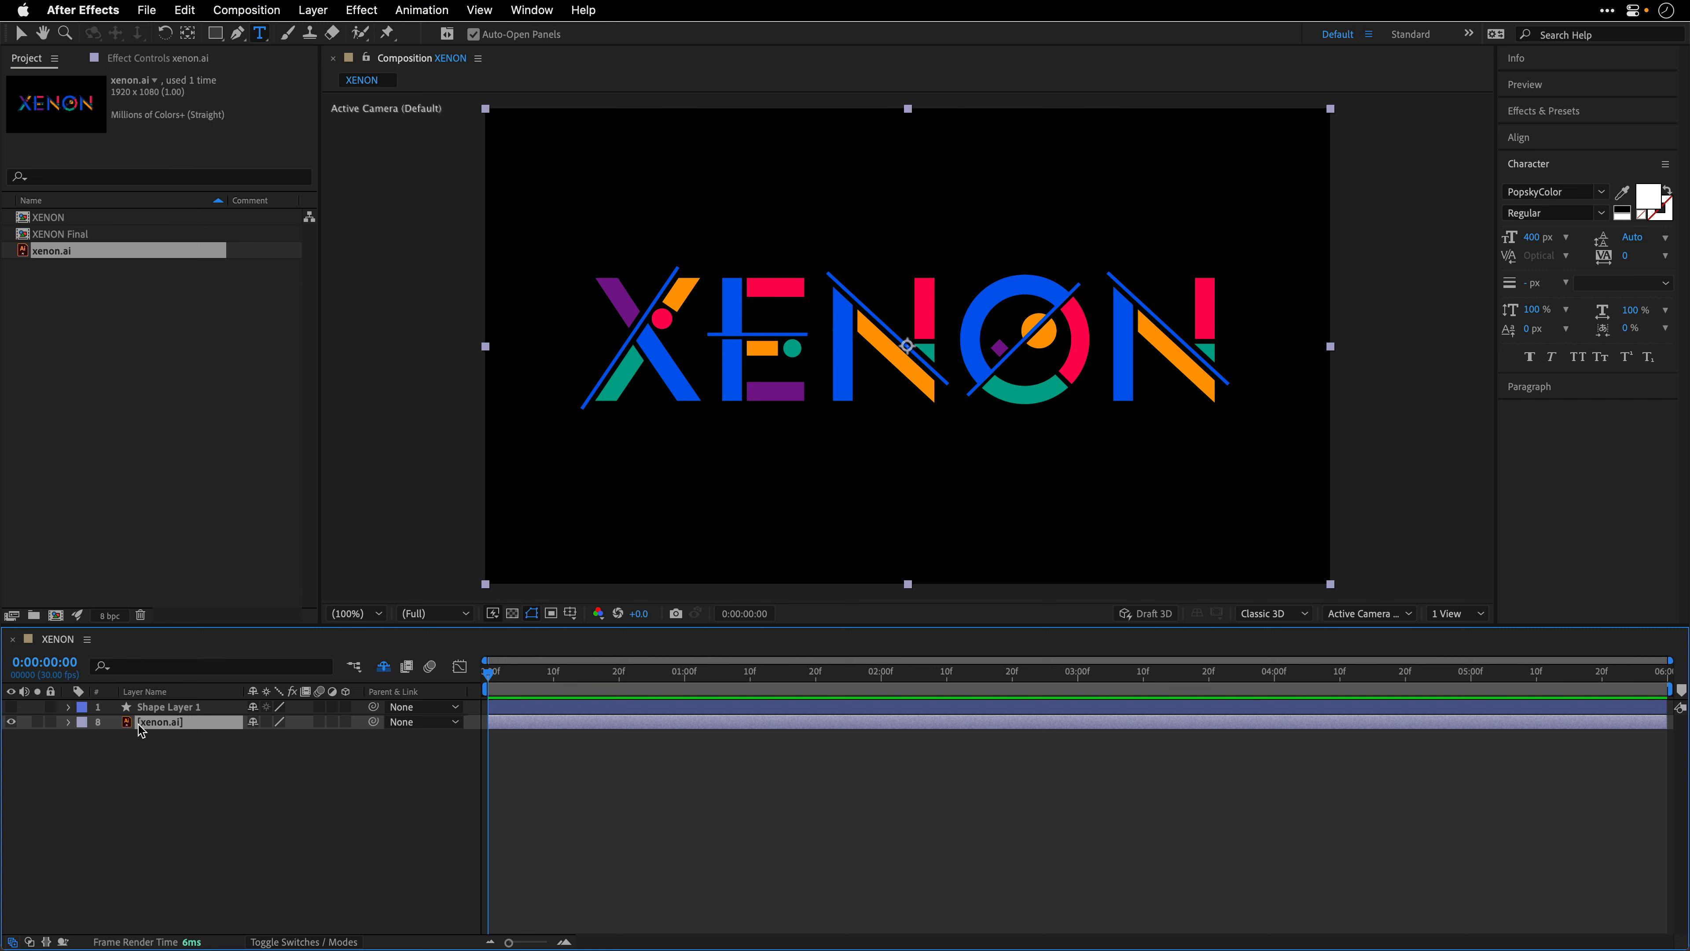
right_click(142, 727)
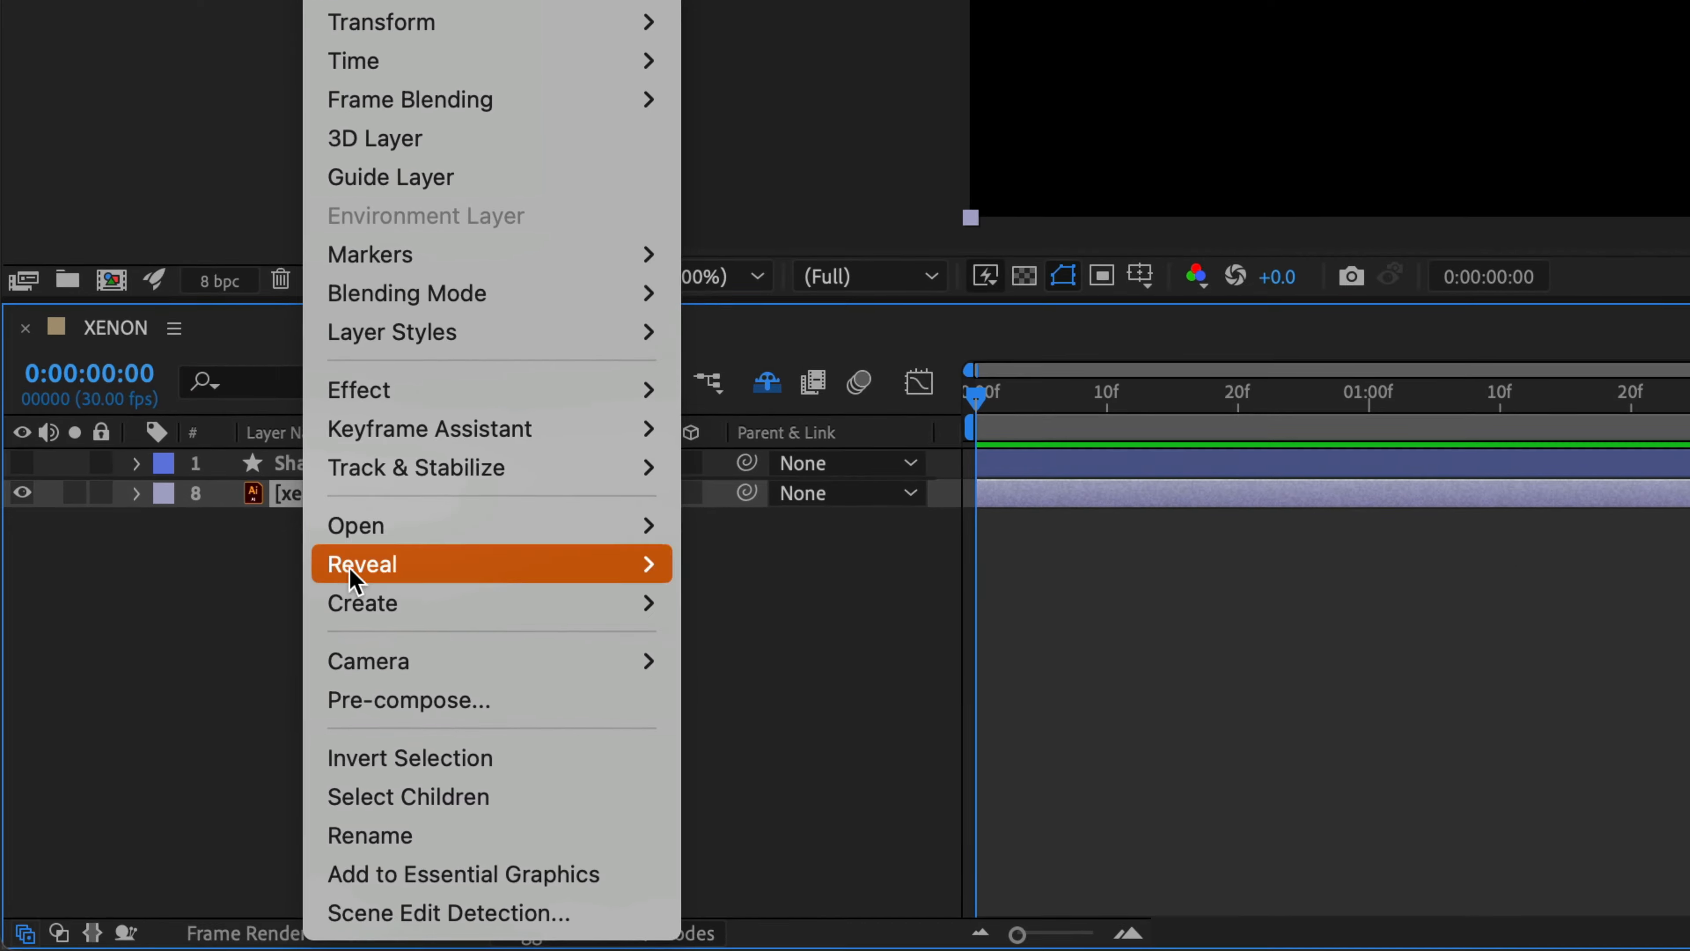
mouse_move(176, 775)
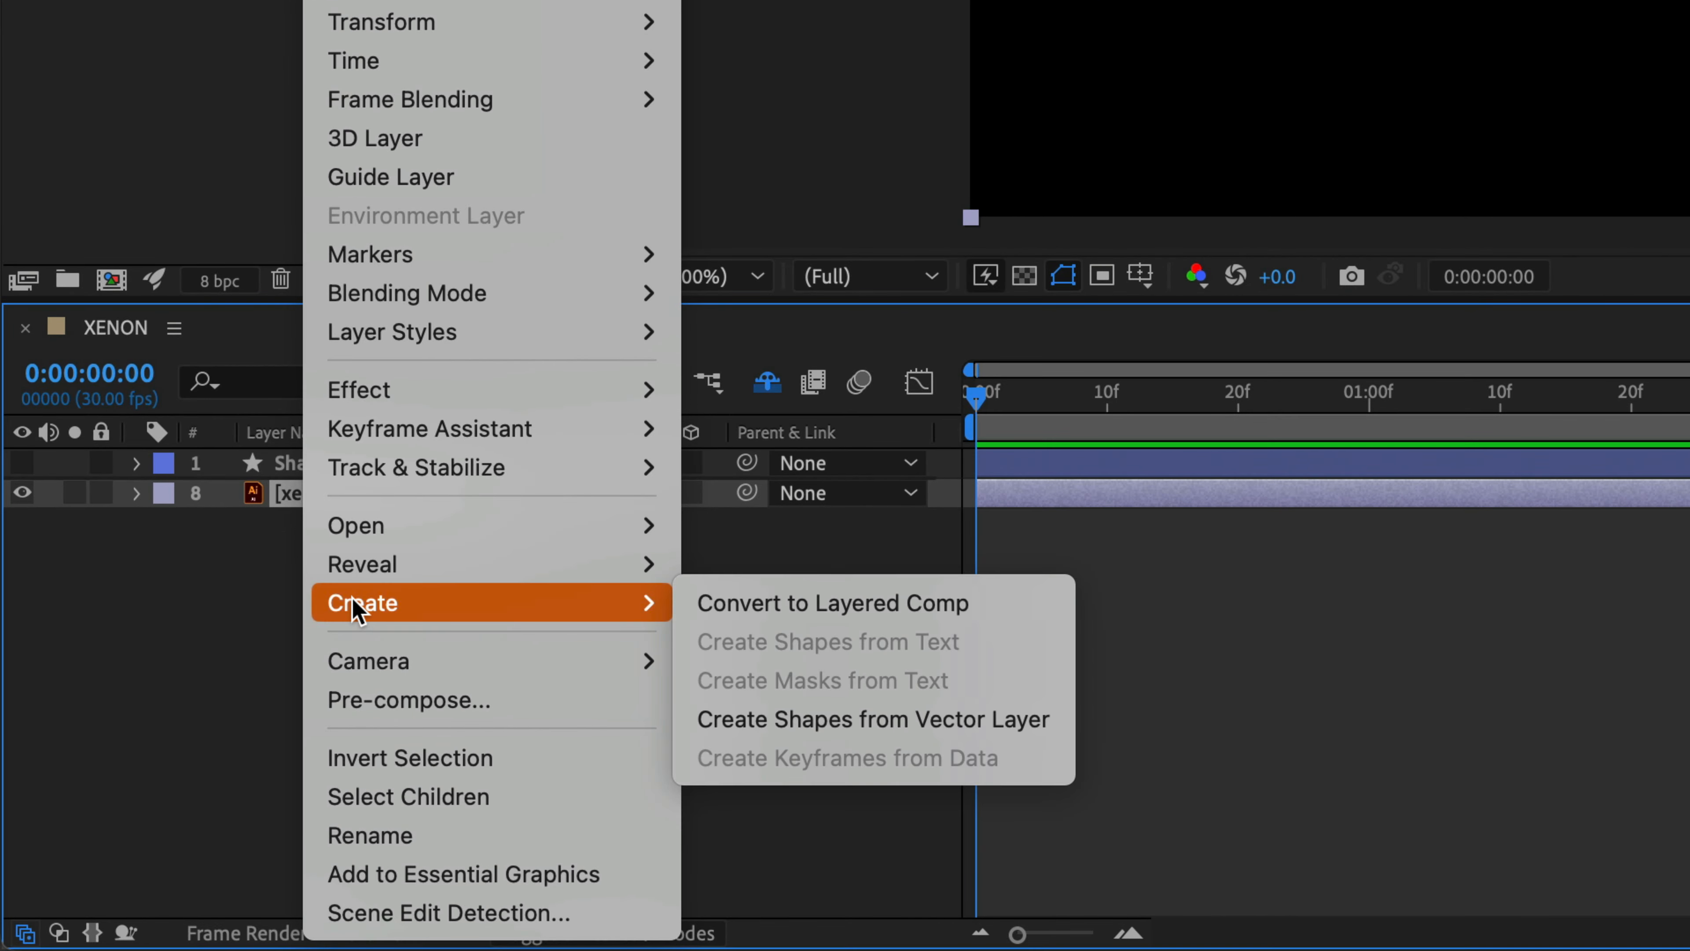
click(801, 726)
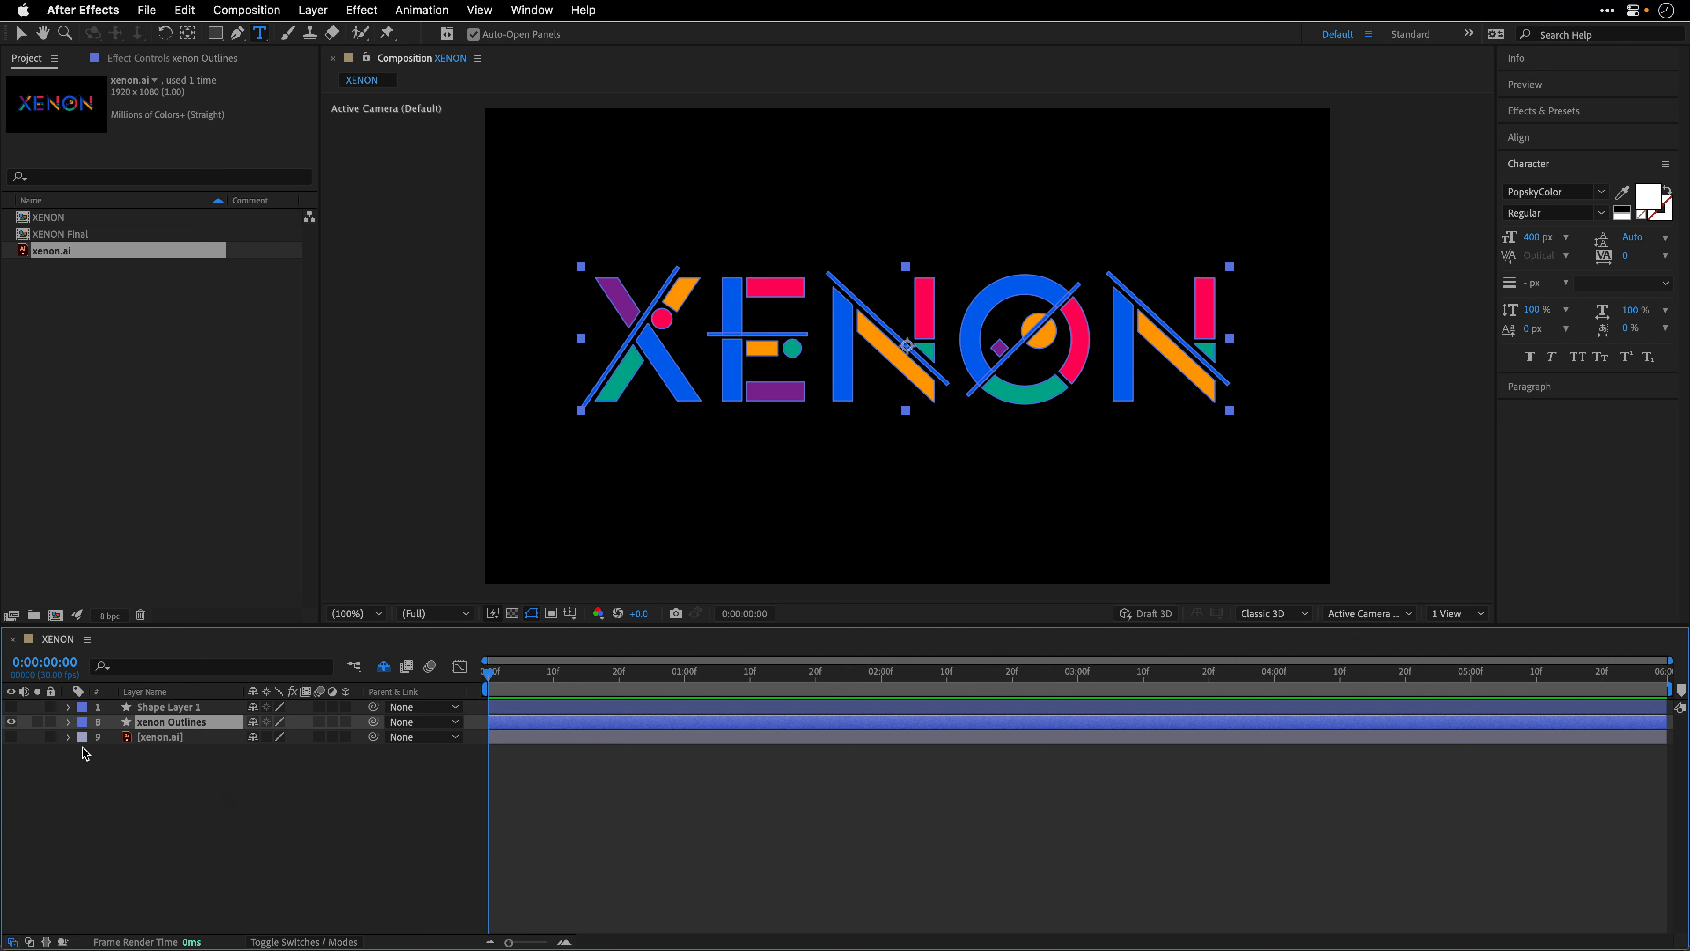
- Delete the original xenon.ai layer from the composition and the xenon.ai footage from the project
click(171, 739)
key(Delete)
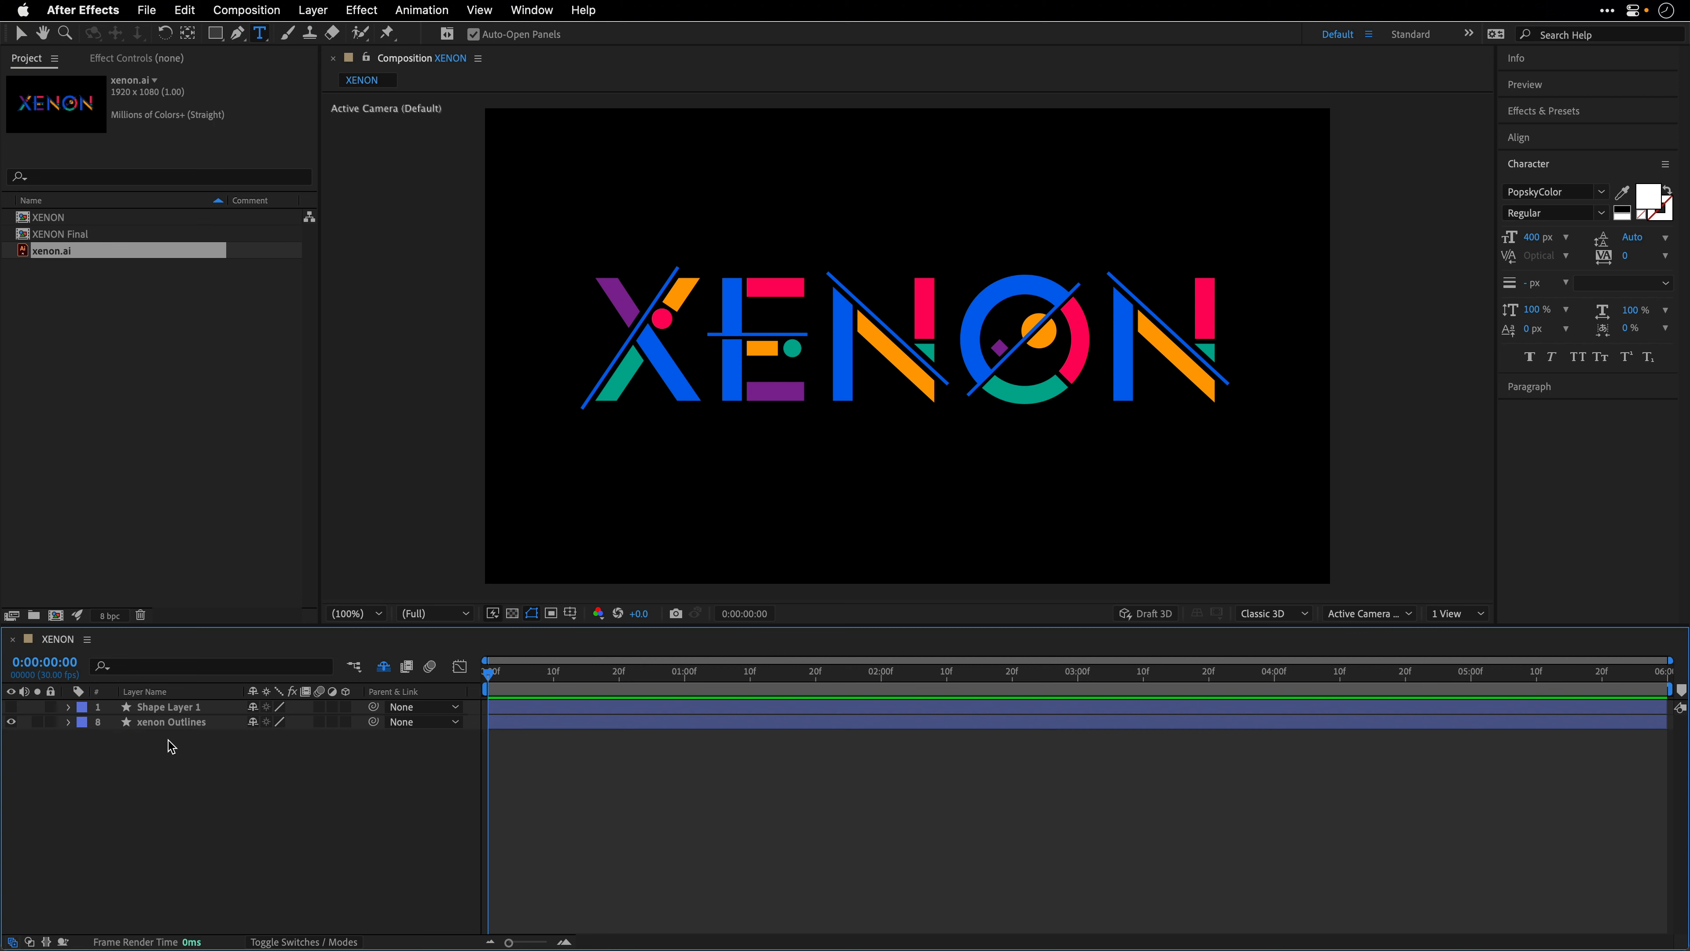
click(51, 253)
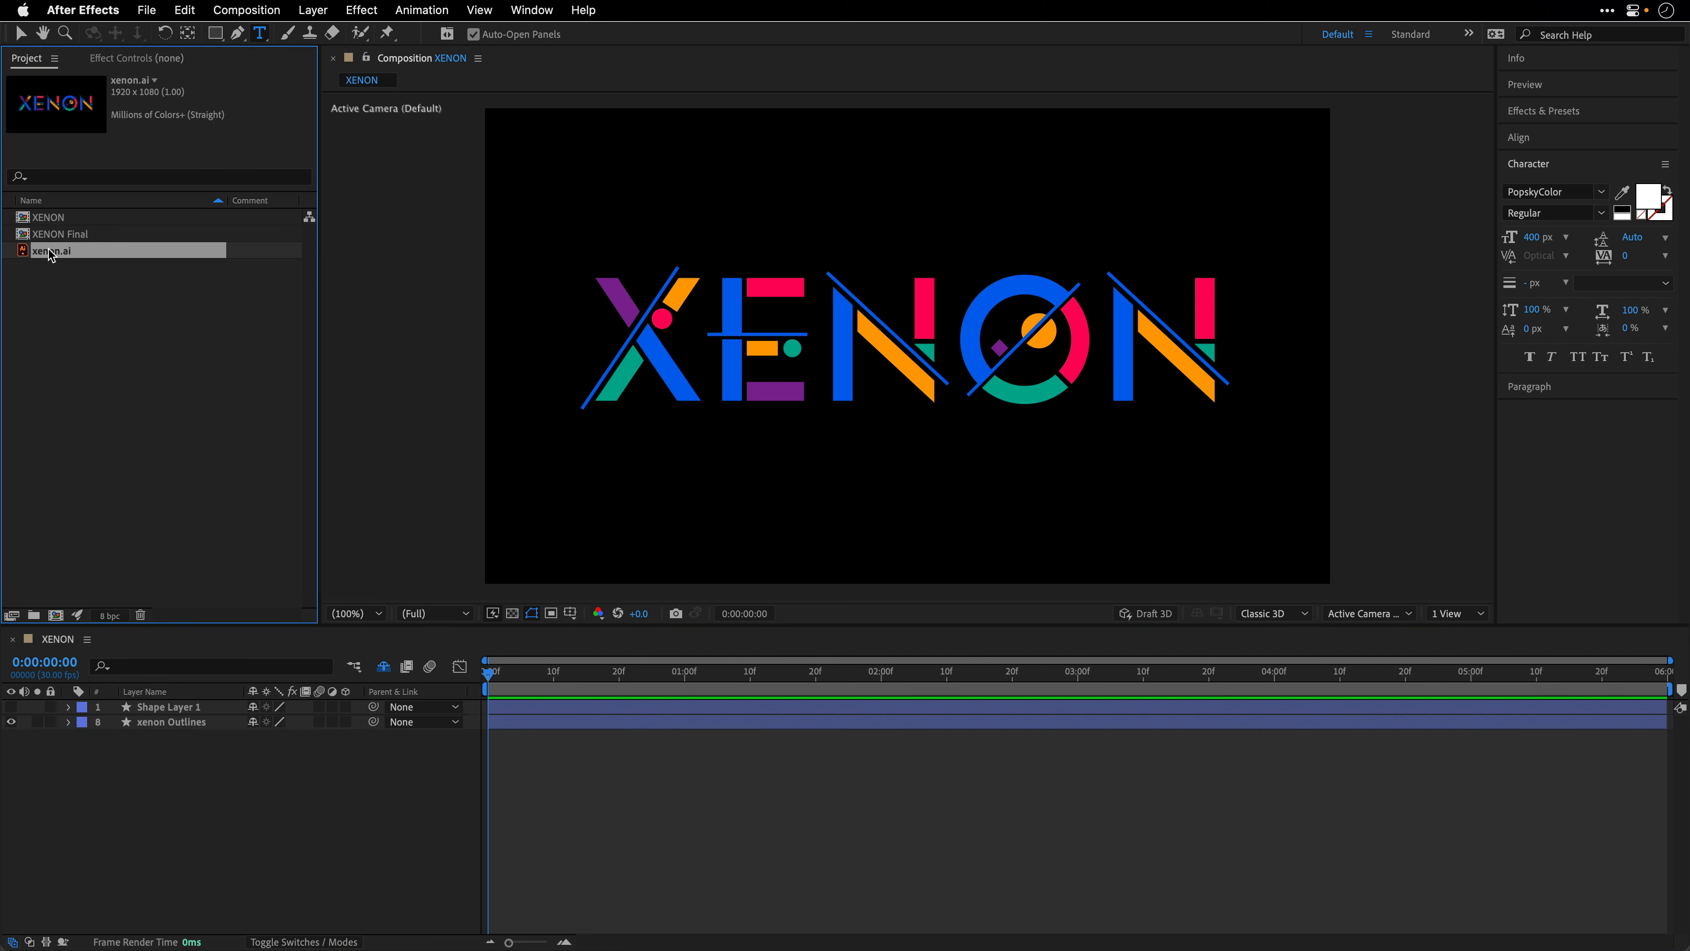
key(Delete)
- Expand the xenon Outlines layer to examine its shape groups, and delete the layer
click(151, 725)
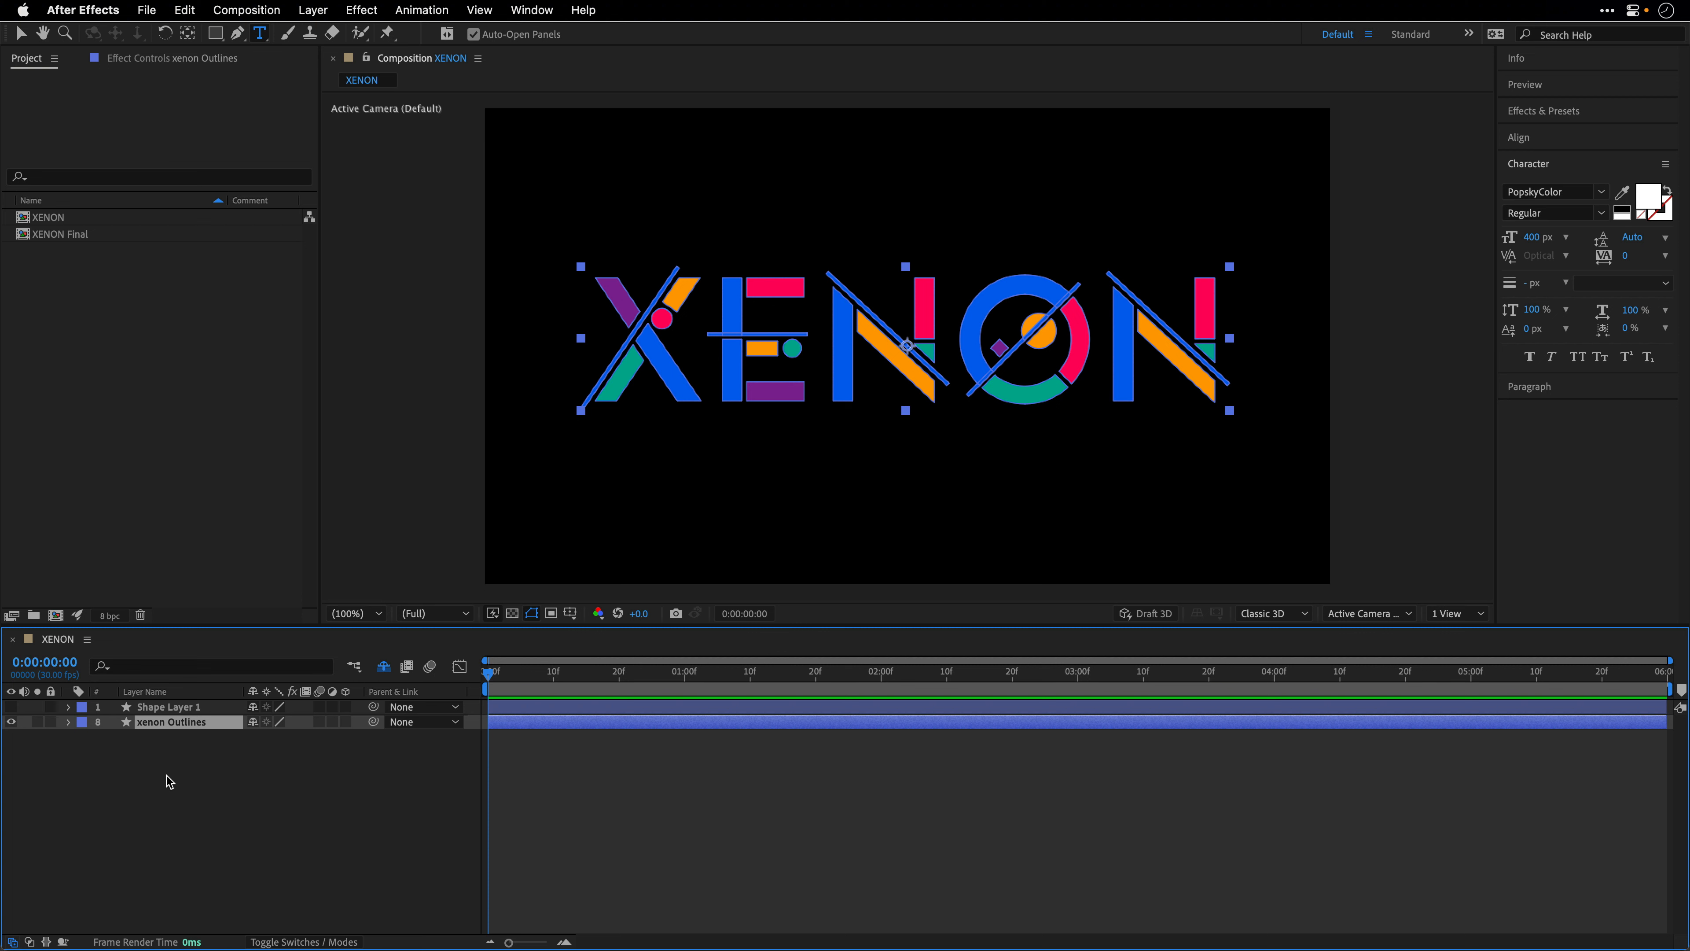
click(67, 722)
click(85, 738)
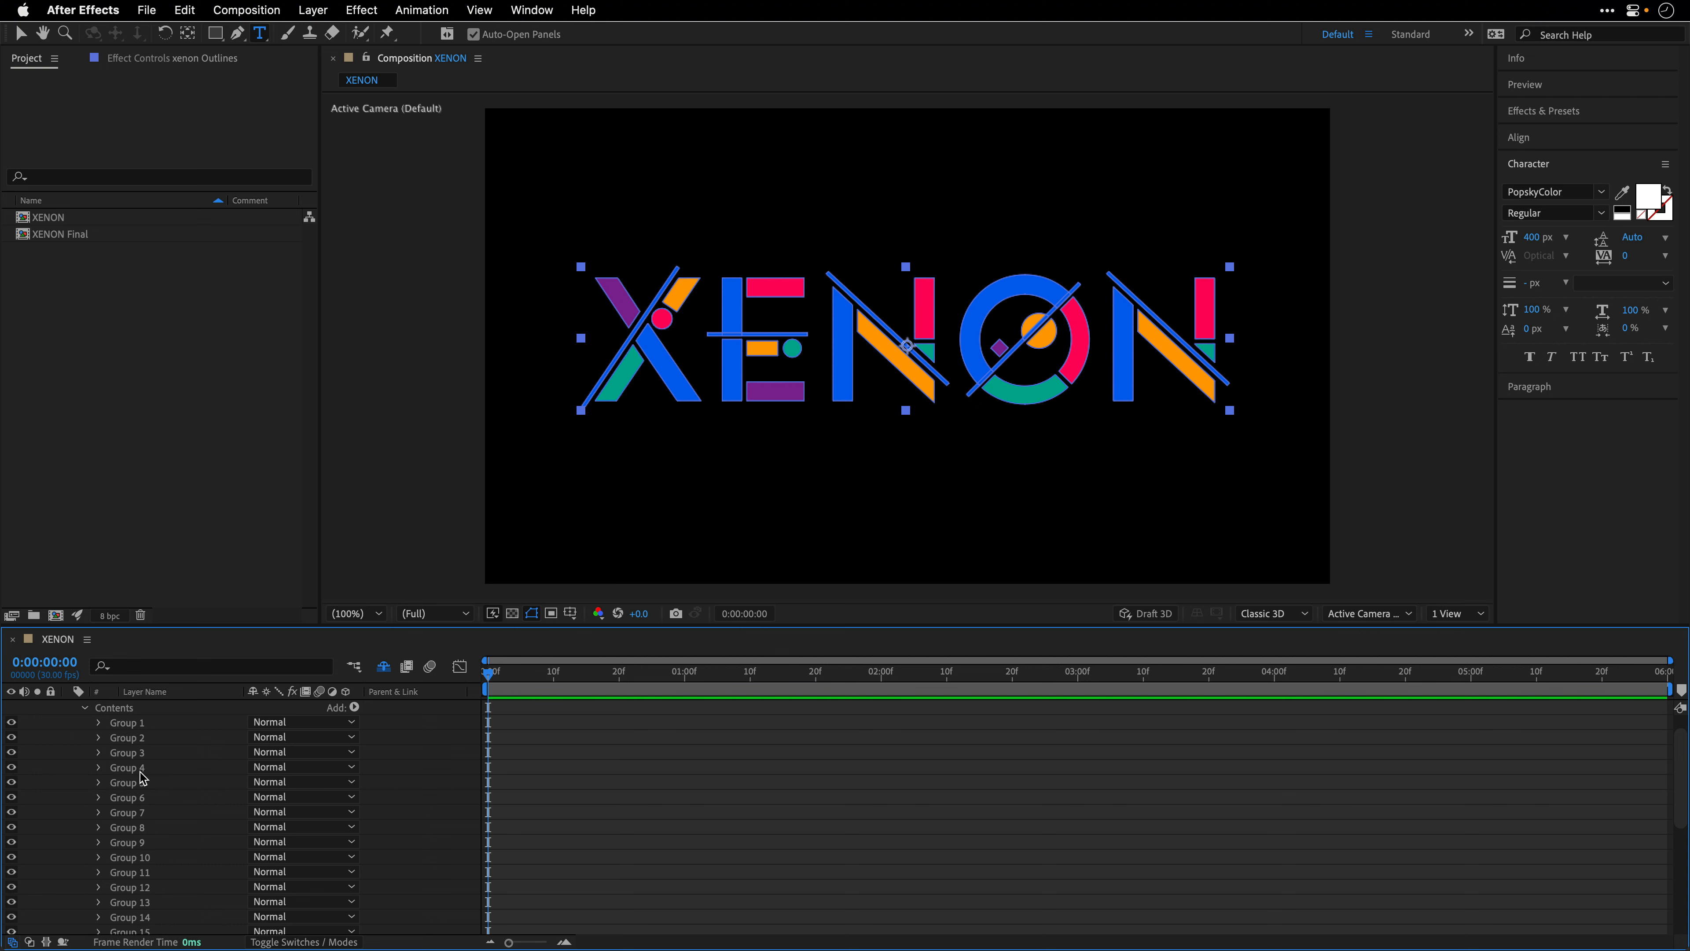
scroll(142, 778, up, 1)
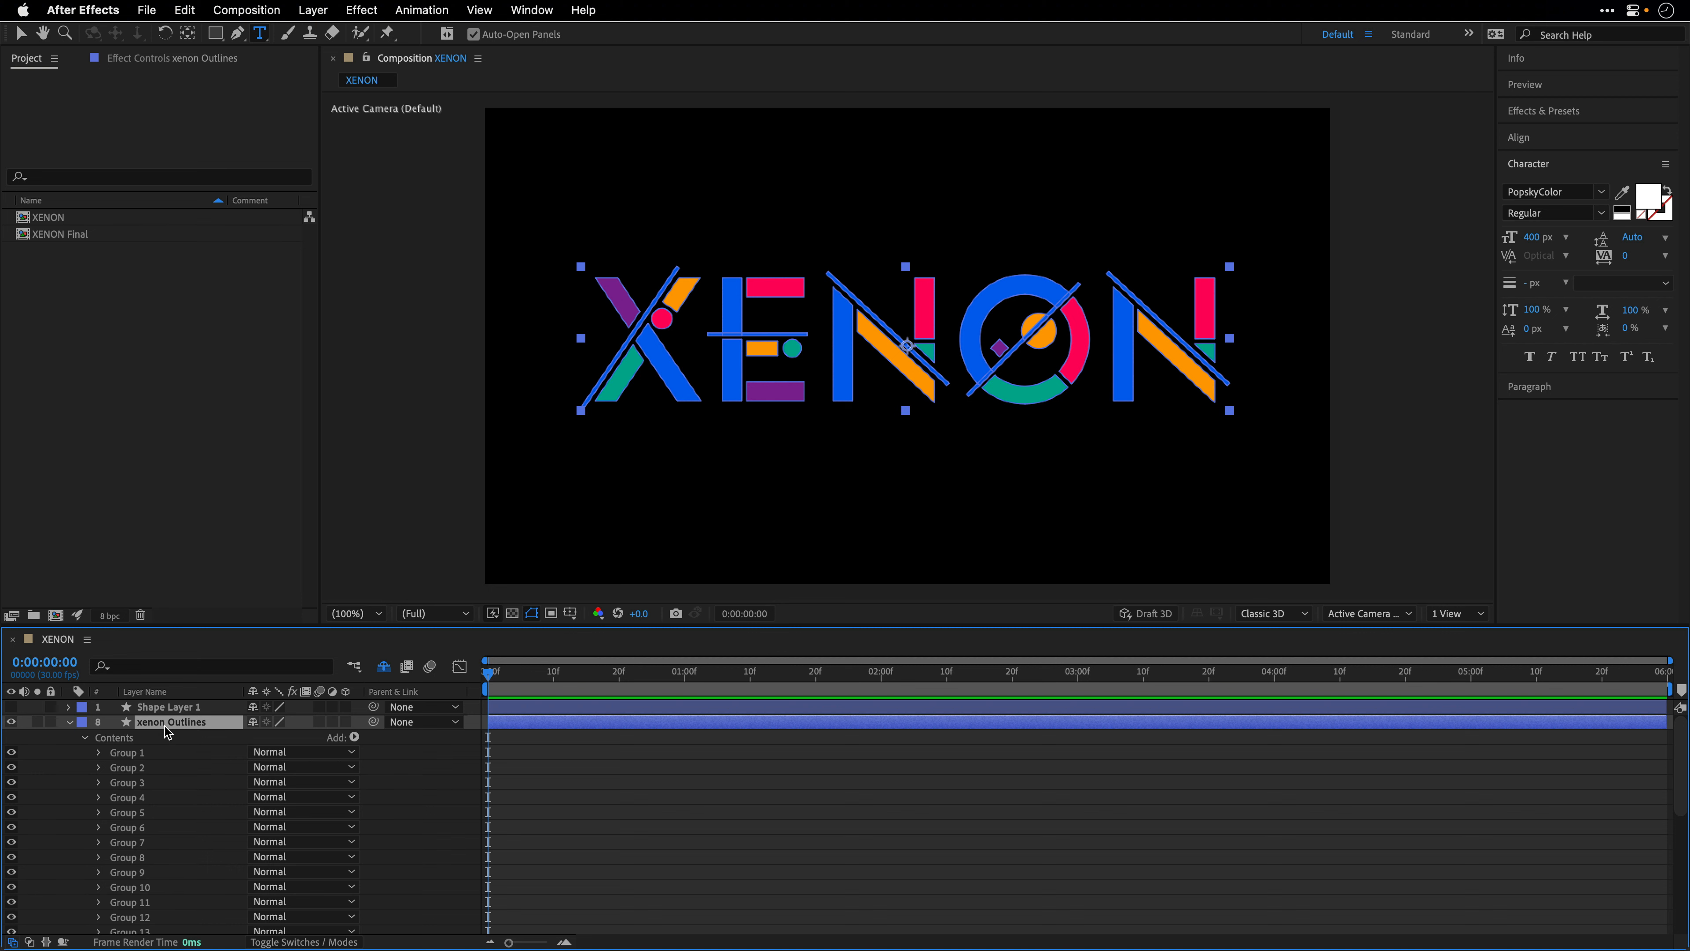
key(Delete)
- Rename Shape Layer 1 to xenon and turn on its visibility
click(130, 708)
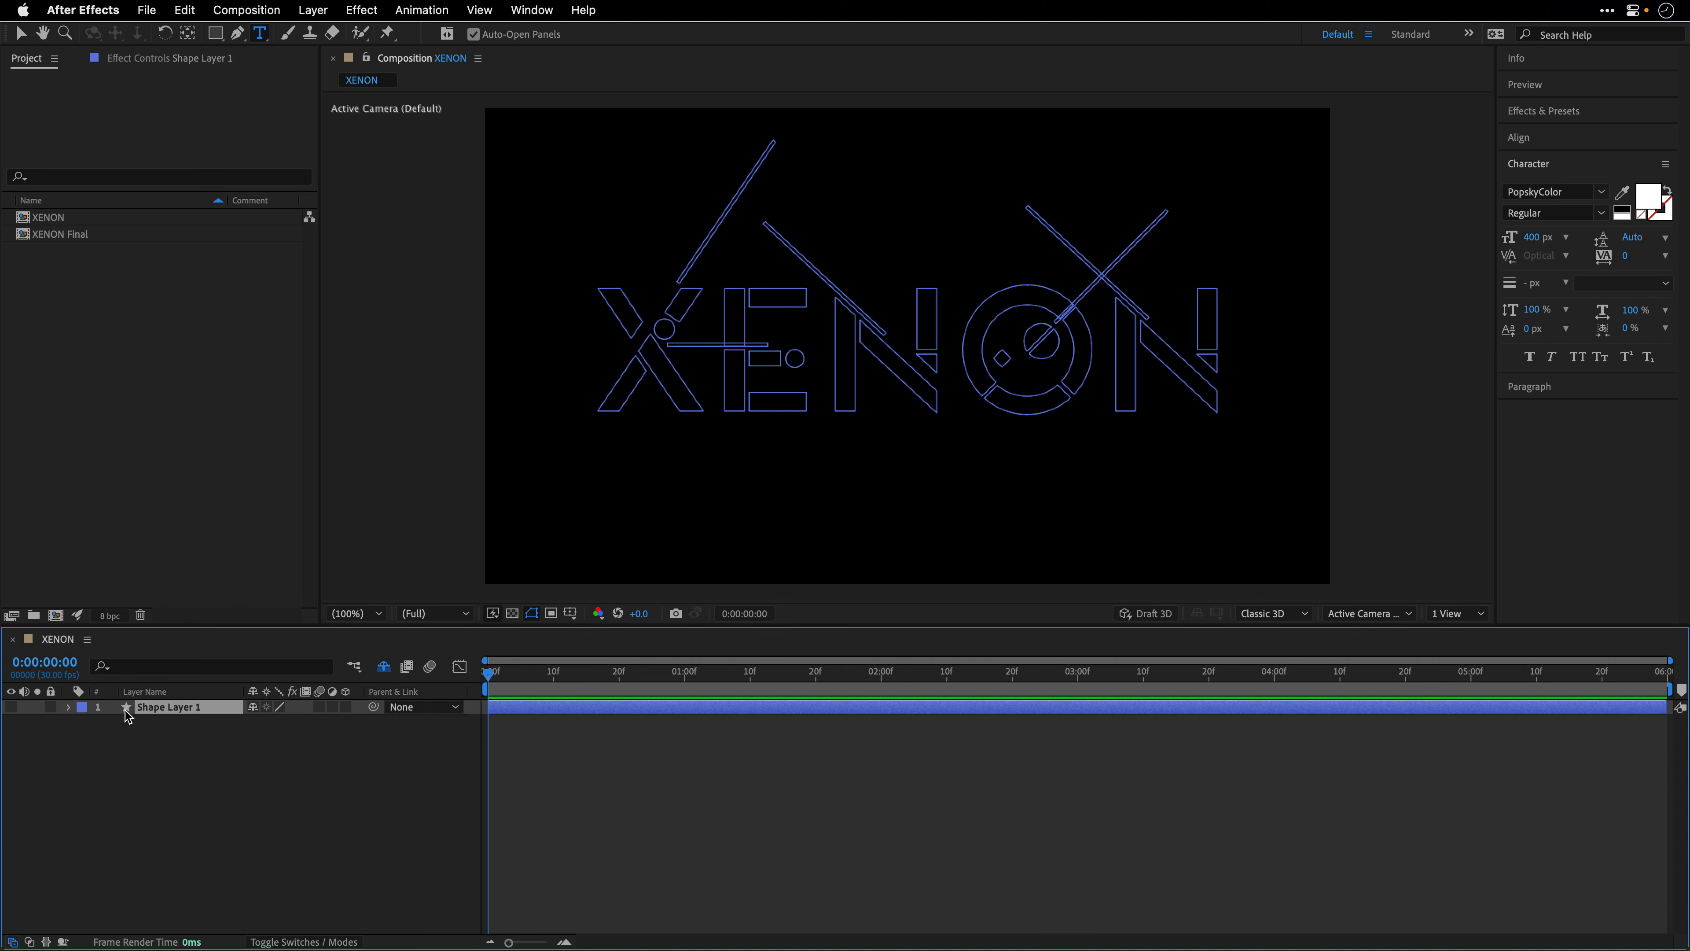
key(Return)
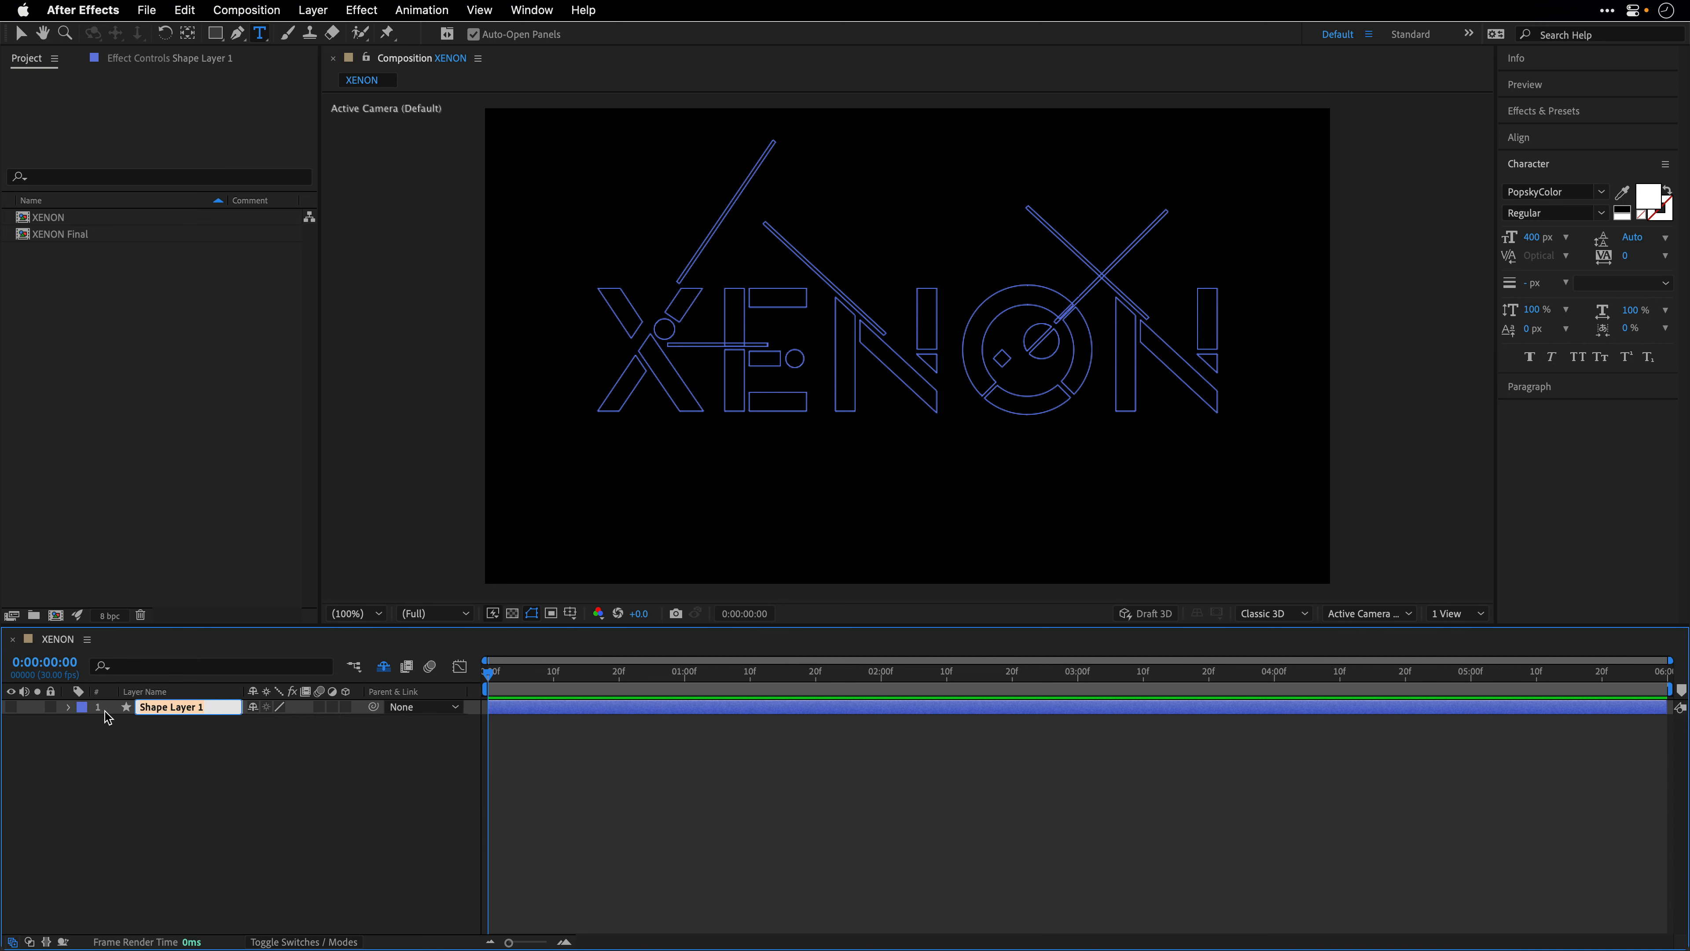
text(xenon)
key(Return)
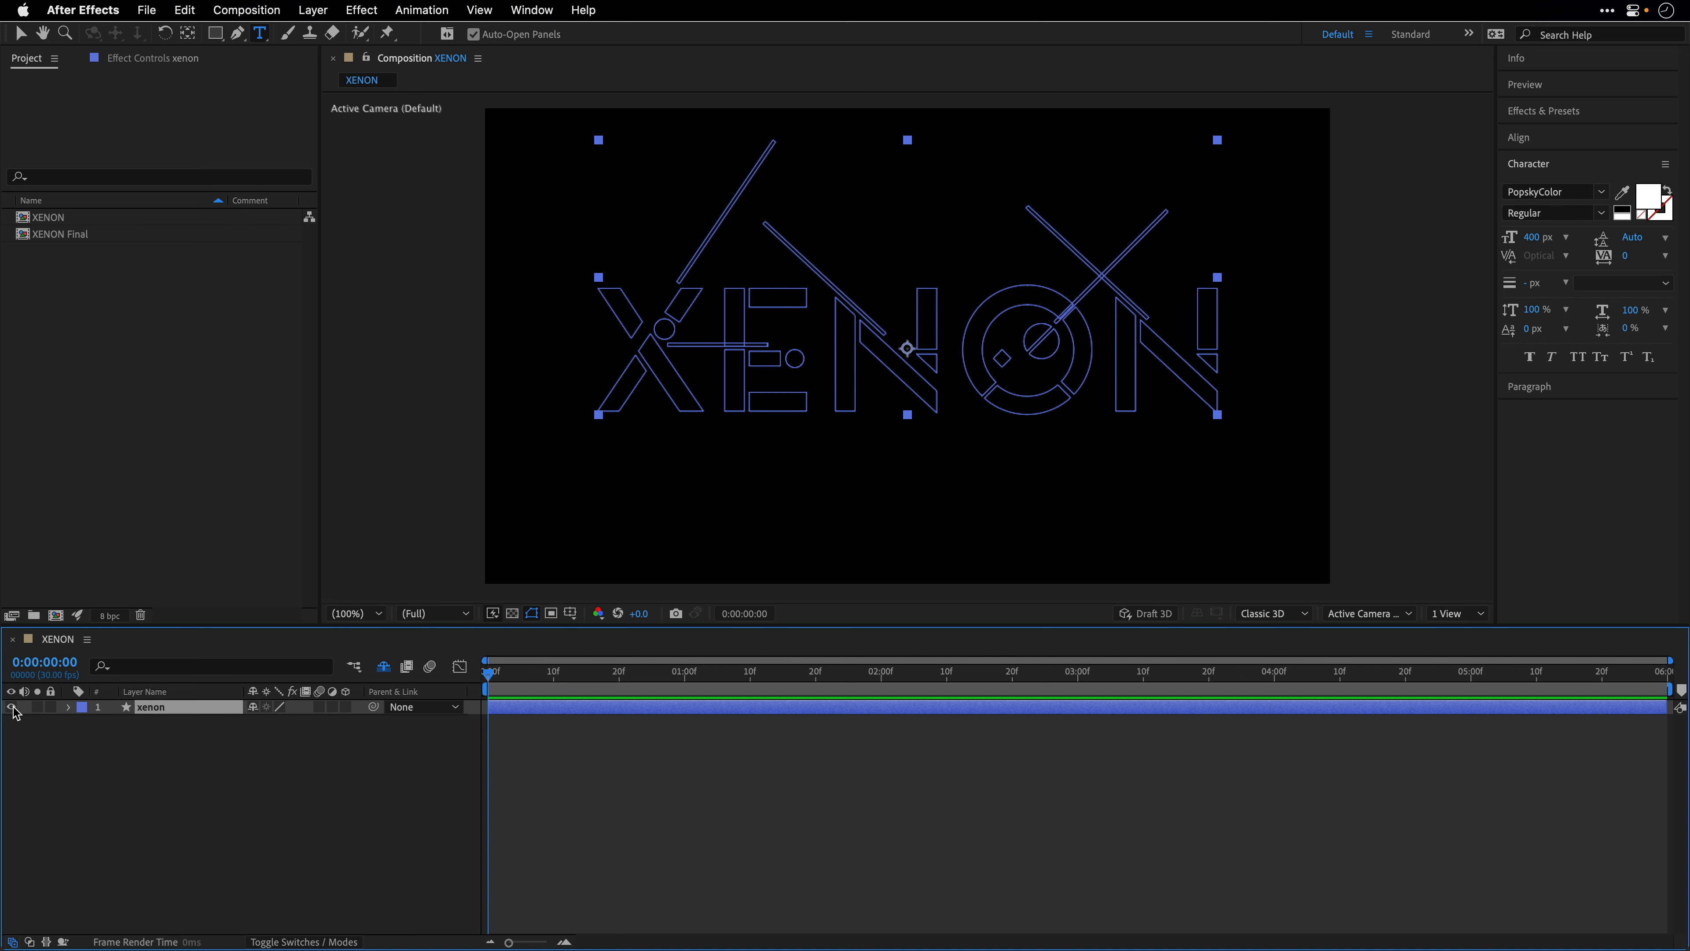
click(11, 707)
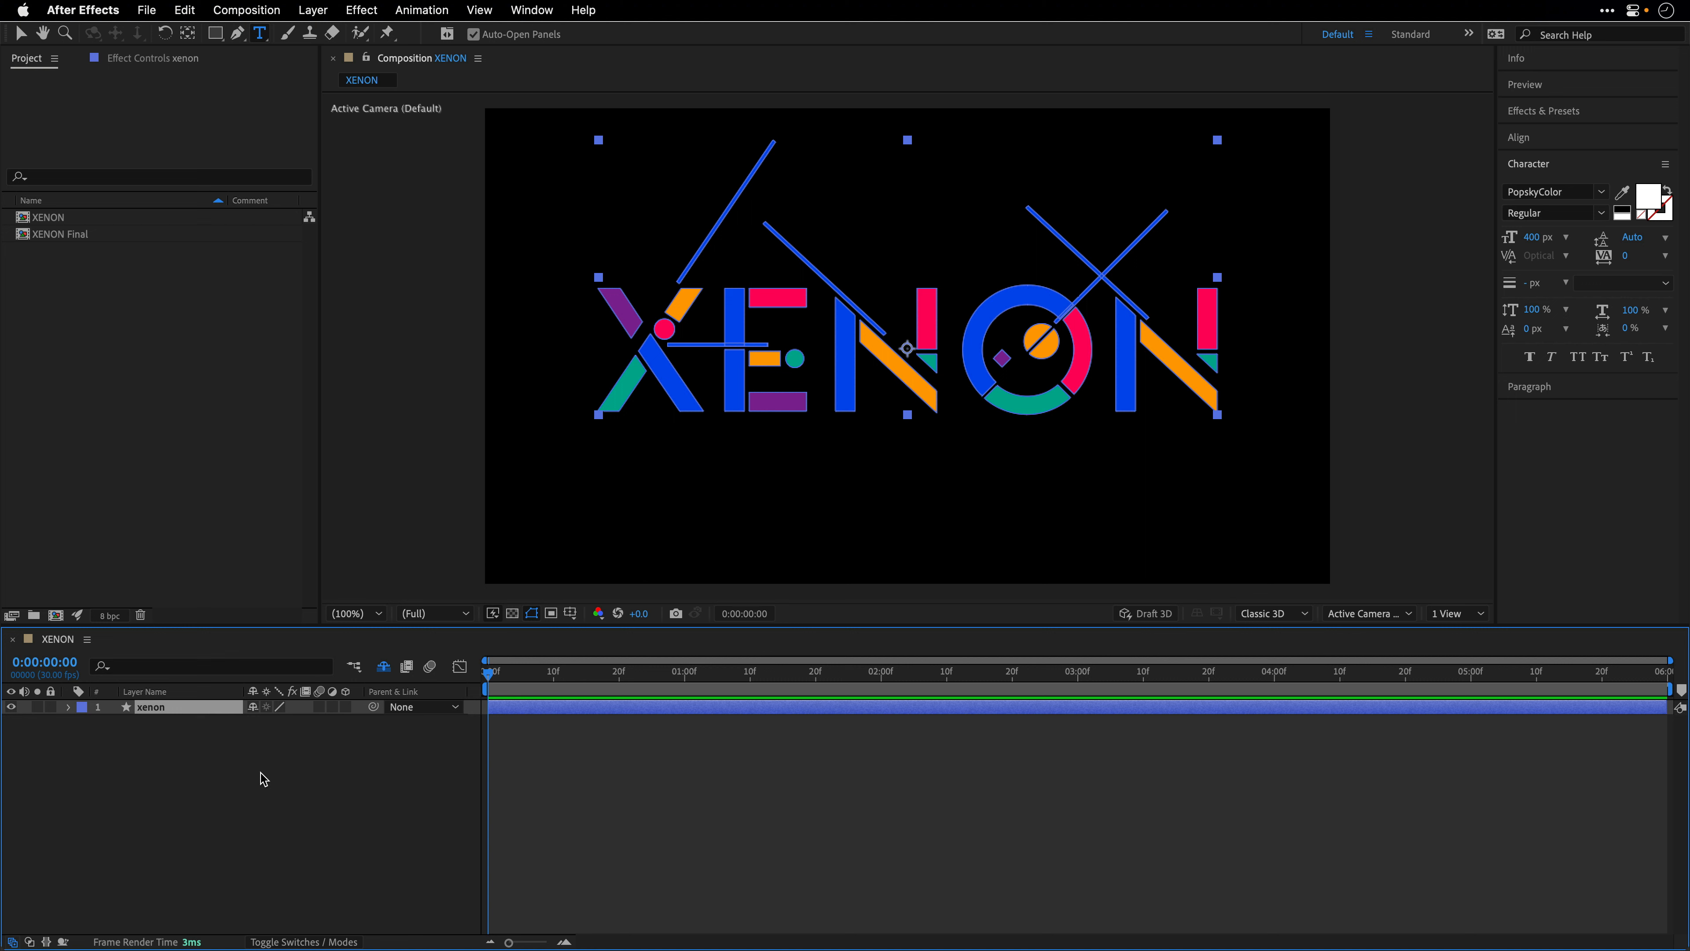
- Reveal the xenon layer's keyframed group positions, switch to the Selection tool and preview the animation
key(u)
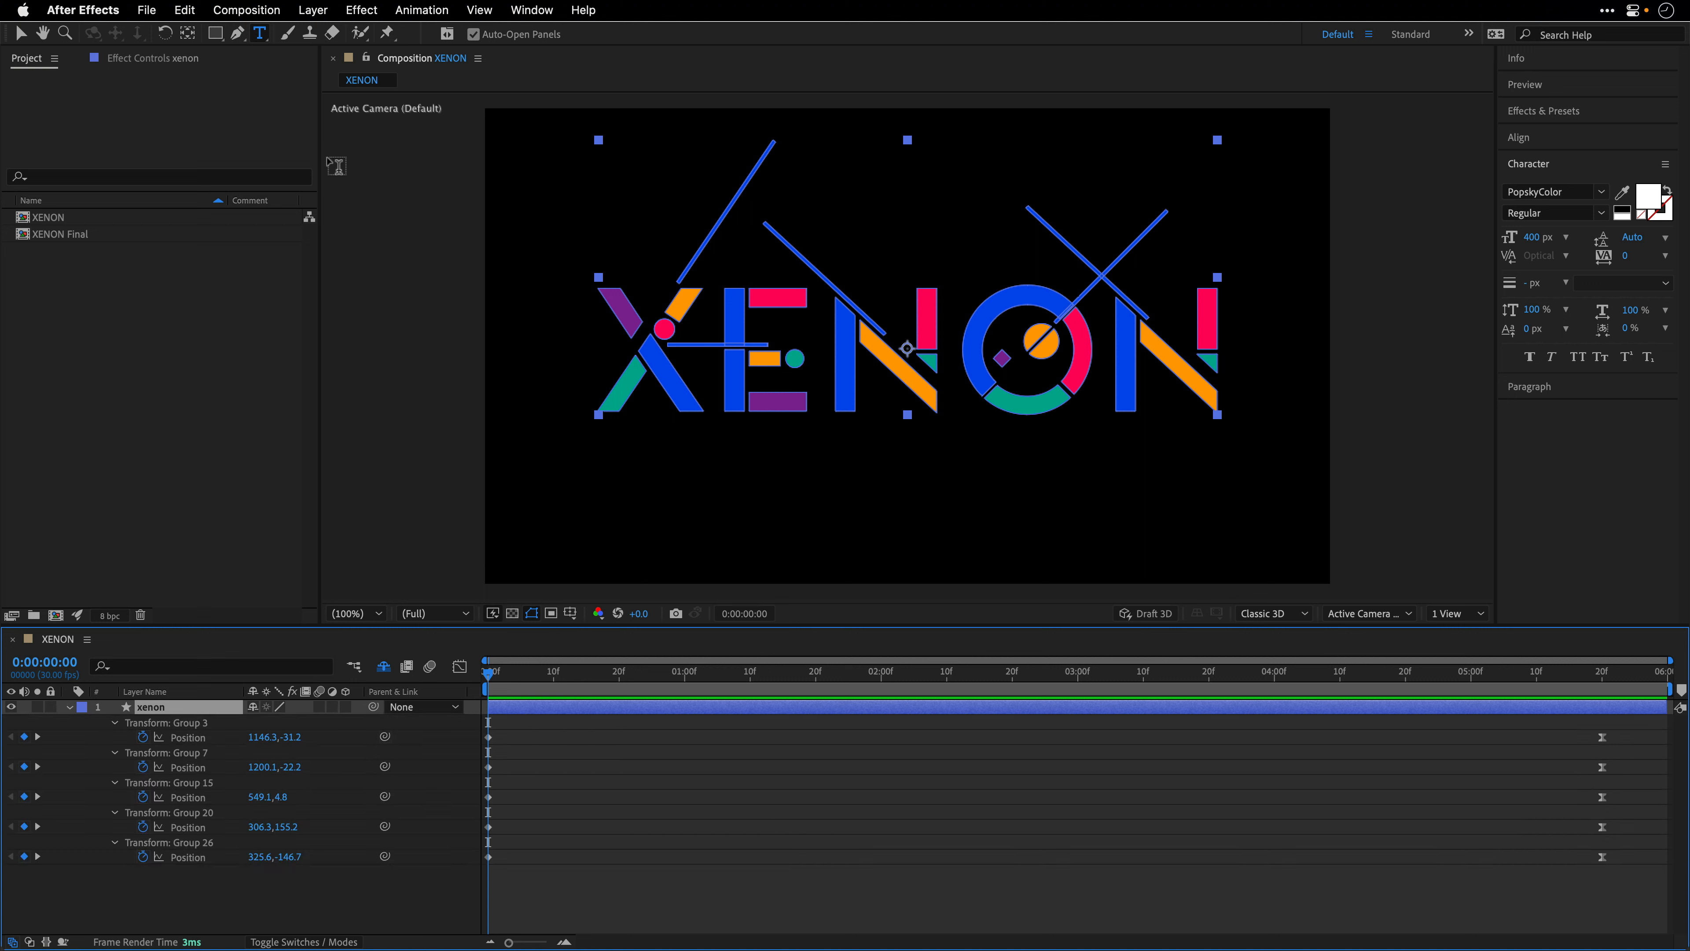
click(21, 34)
key(space)
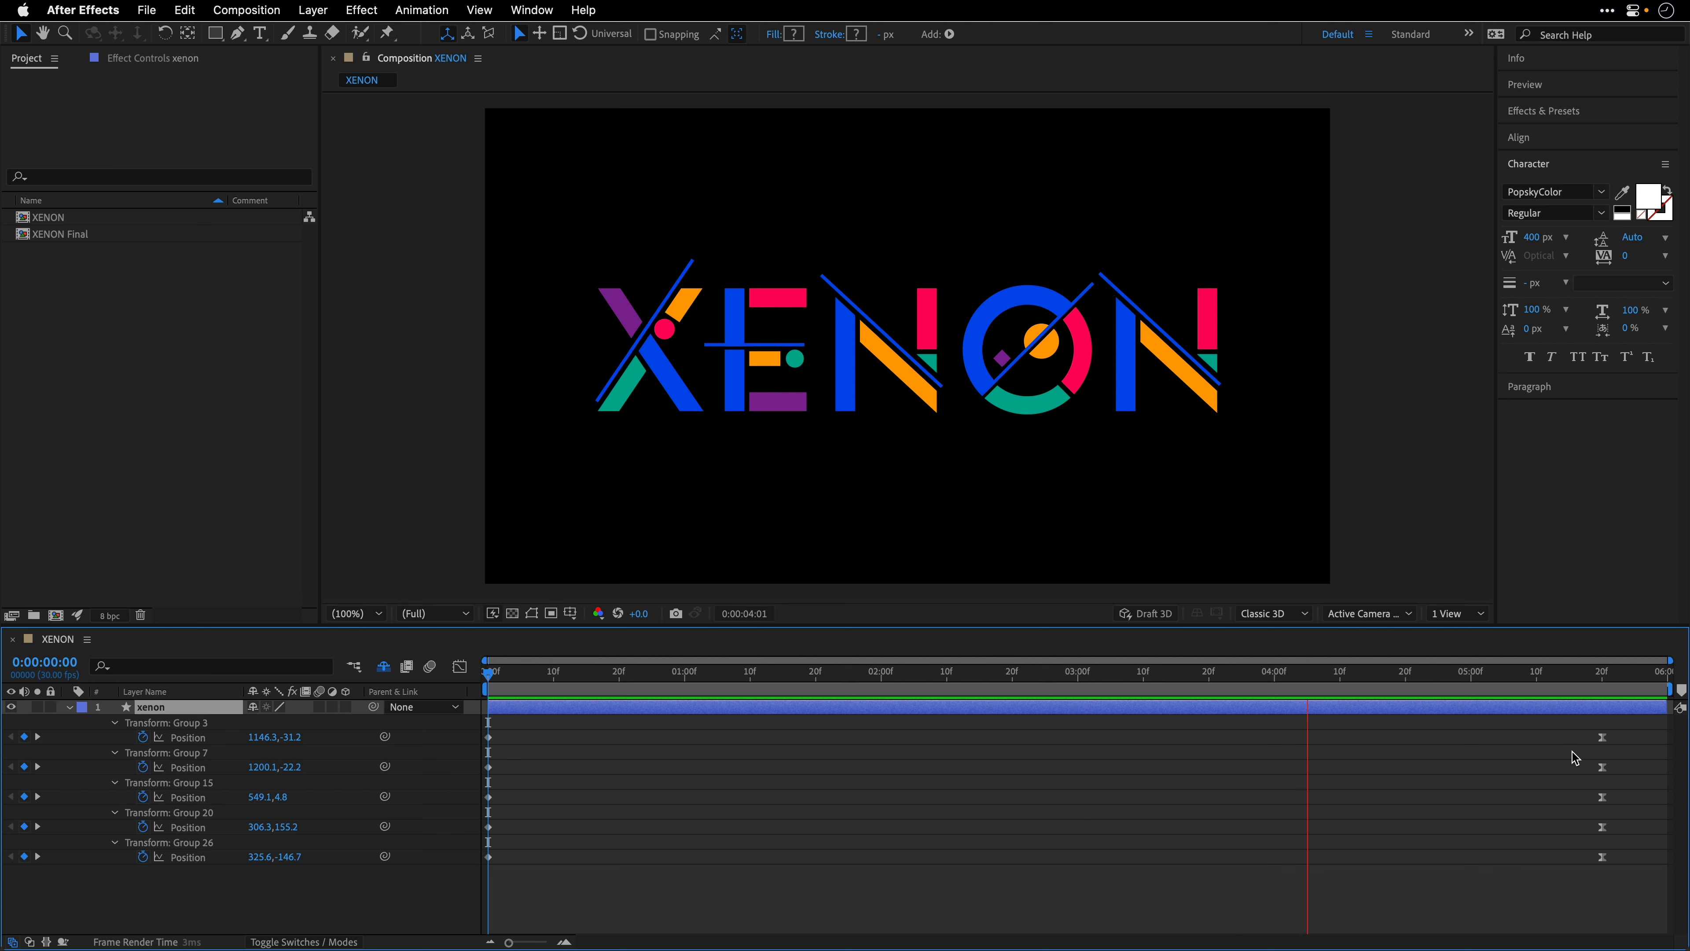
key(space)
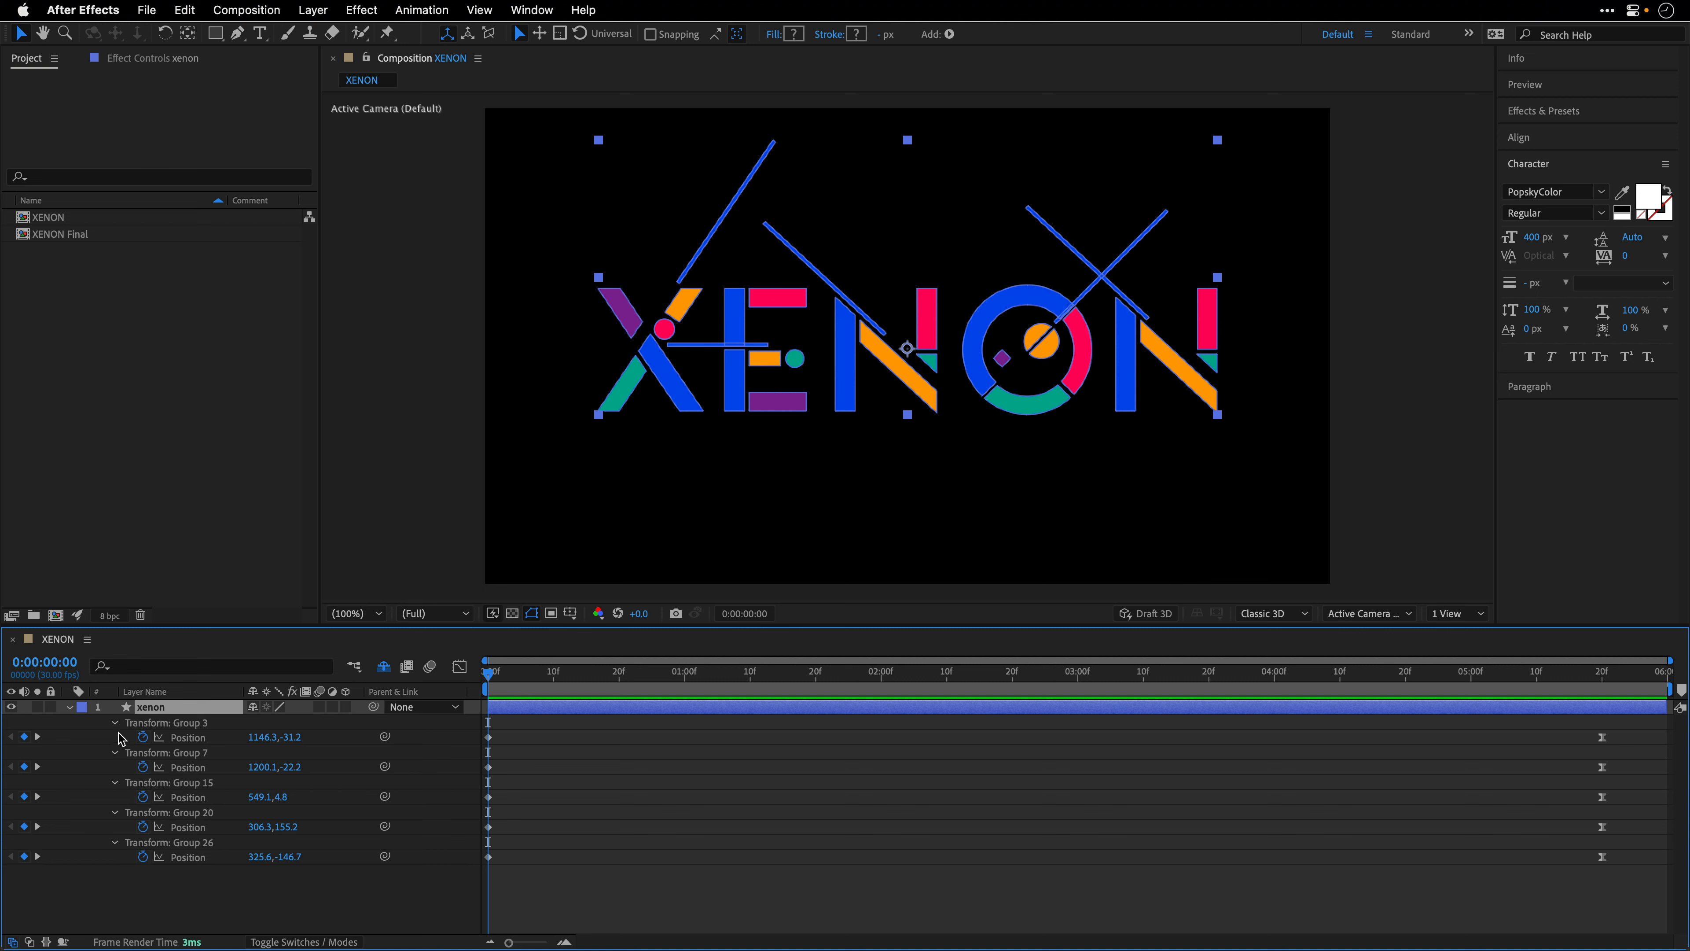
key(u)
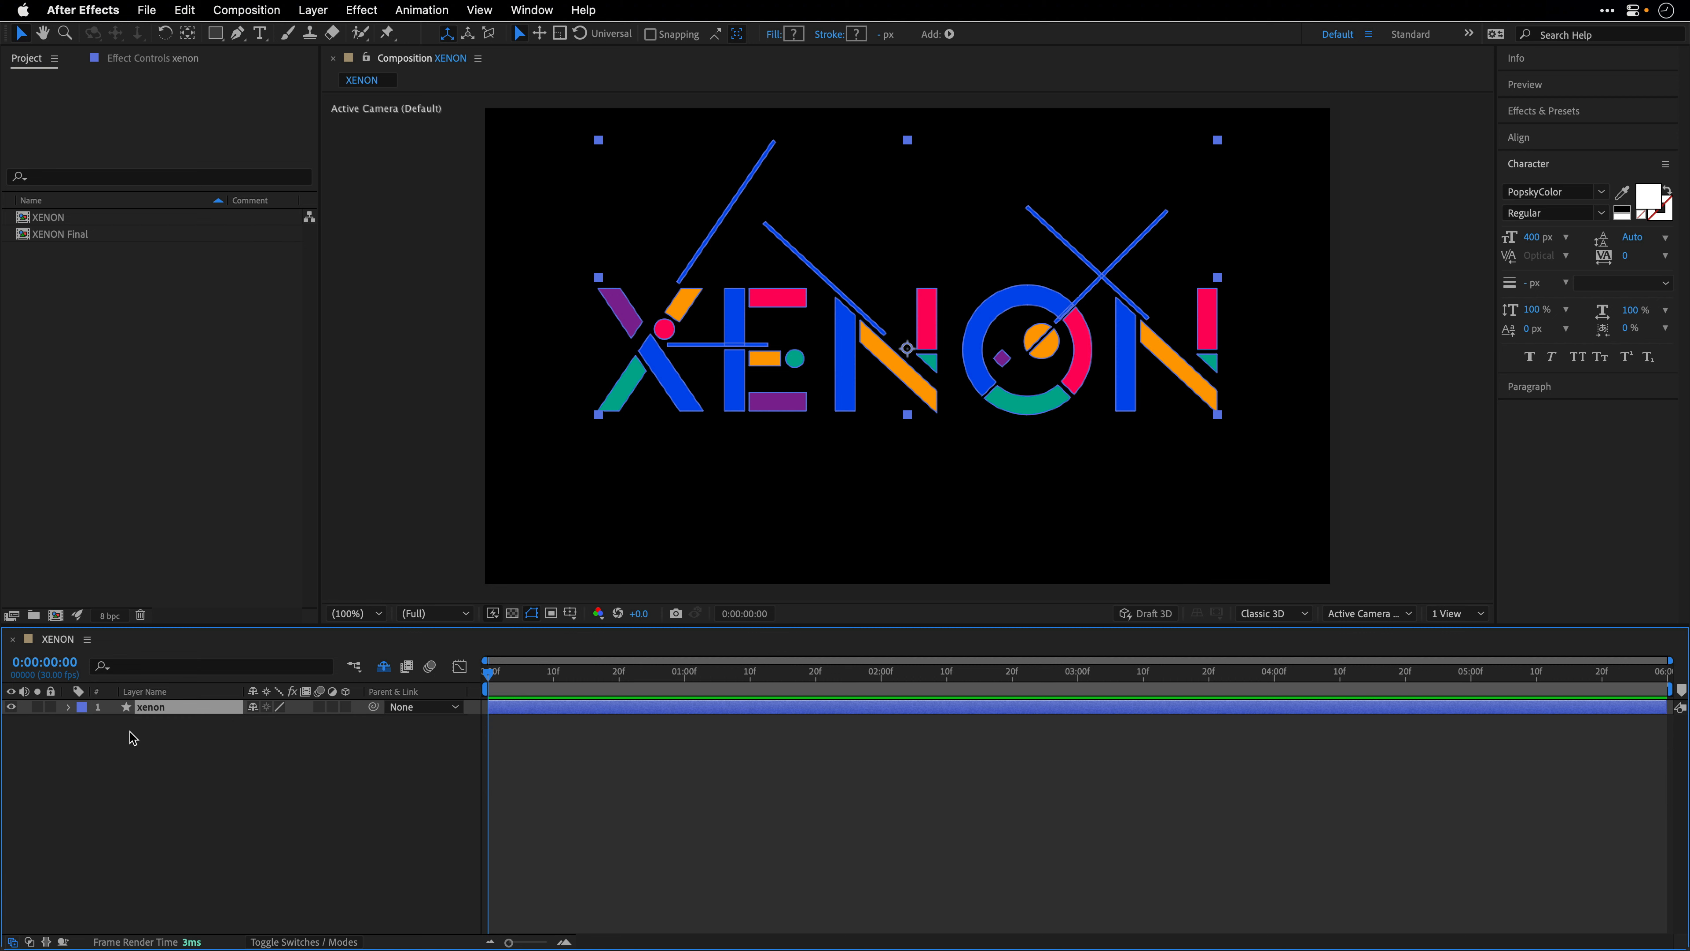
- Make the xenon layer 3D and switch the composition's renderer to Cinema 4D
click(69, 707)
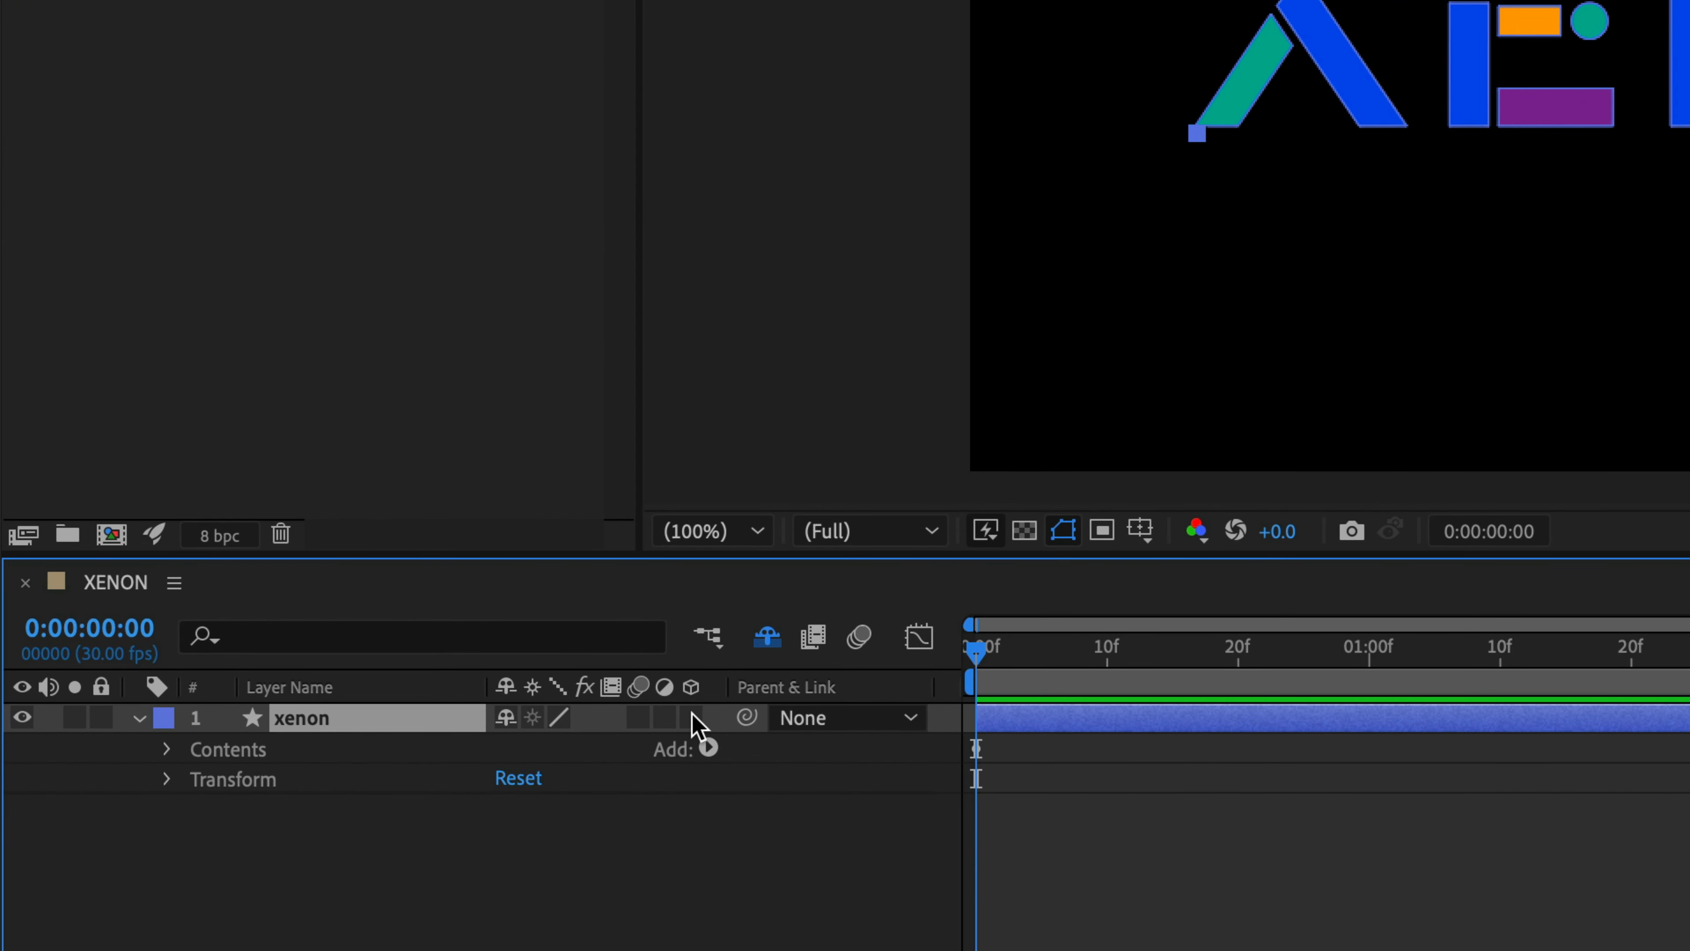
click(692, 717)
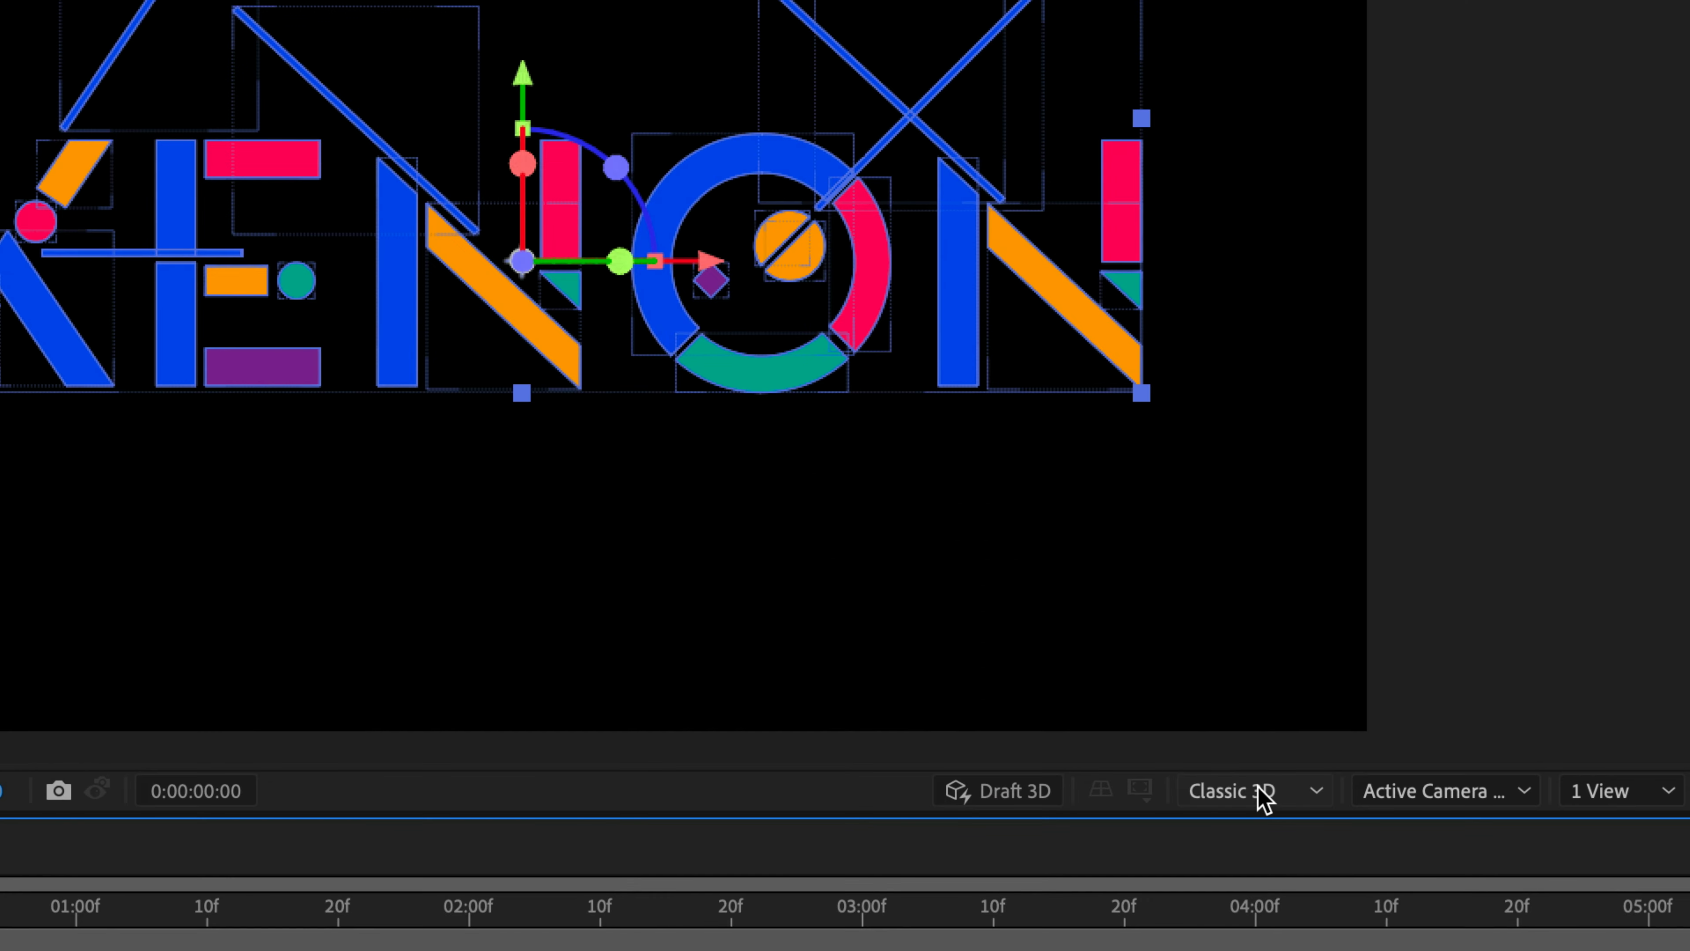
click(1254, 795)
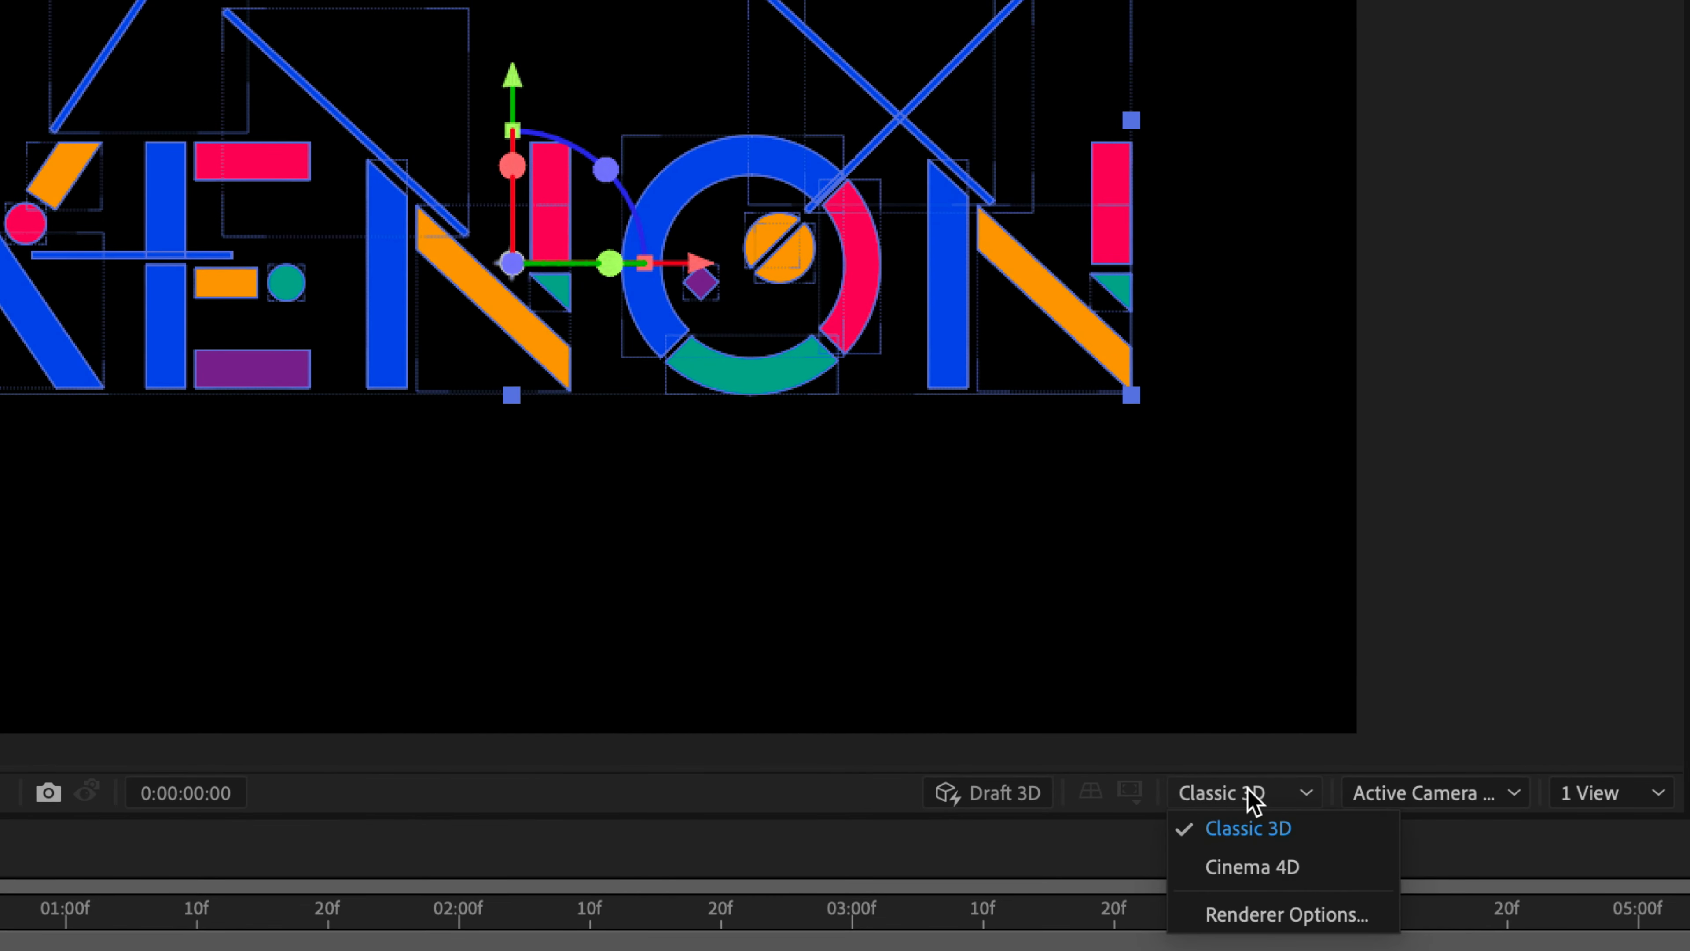
click(1251, 867)
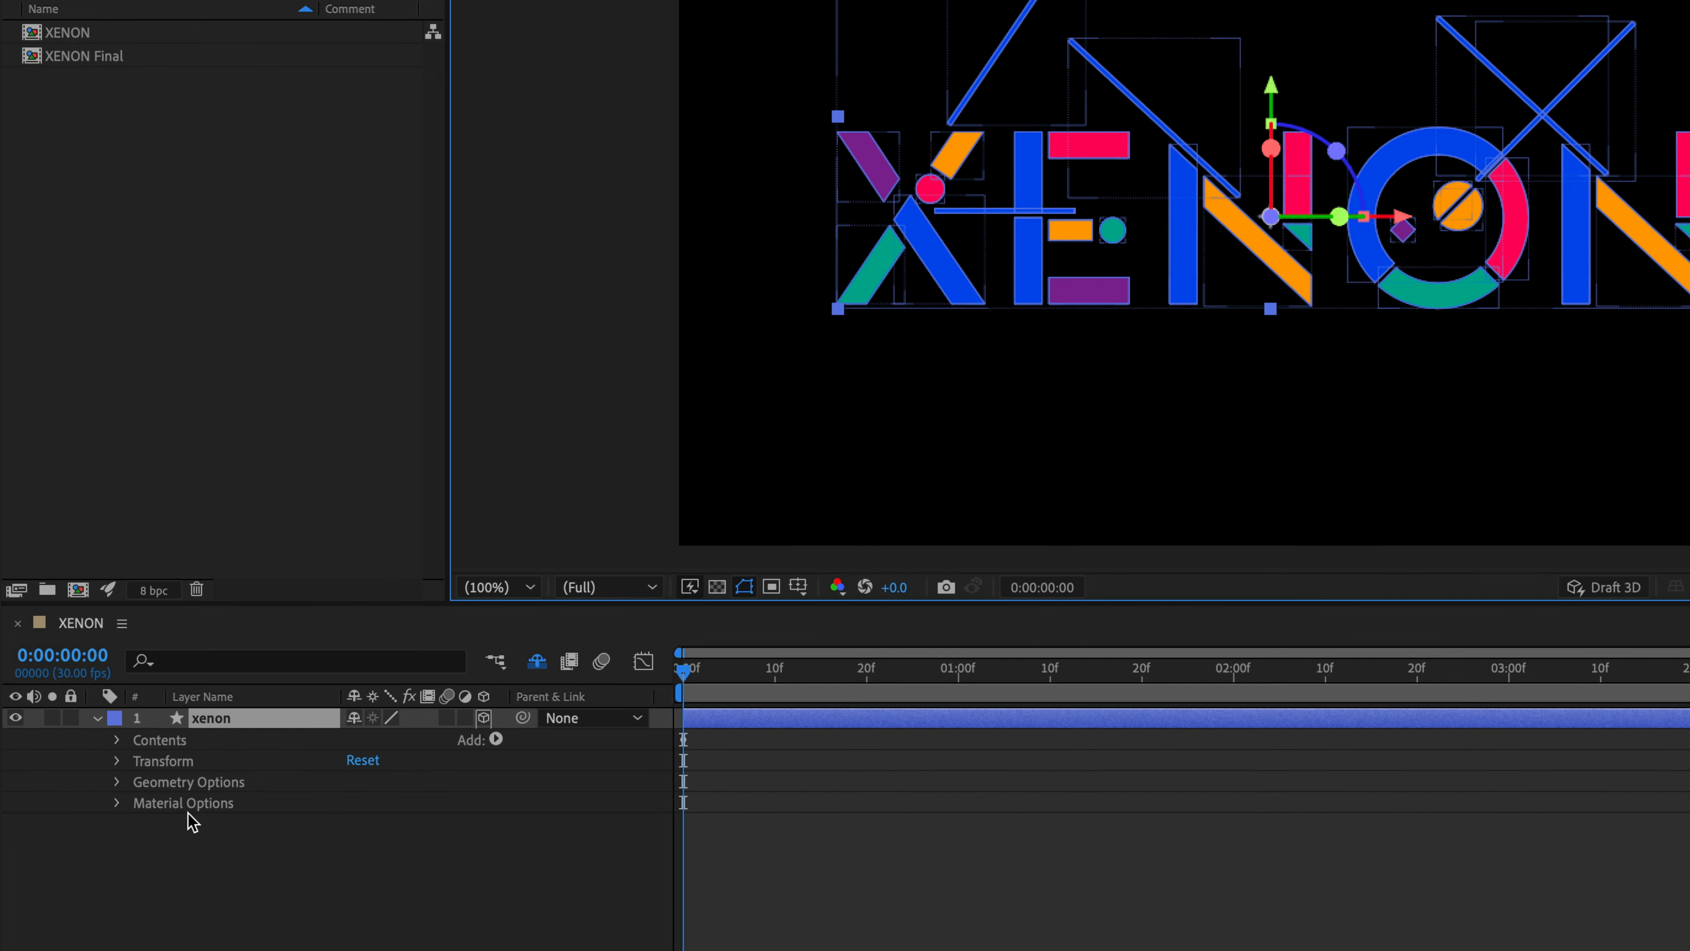
- In the xenon layer's geometry options, set the bevel style to Angular, bevel depth to 4 and extrusion depth to 1000
click(117, 782)
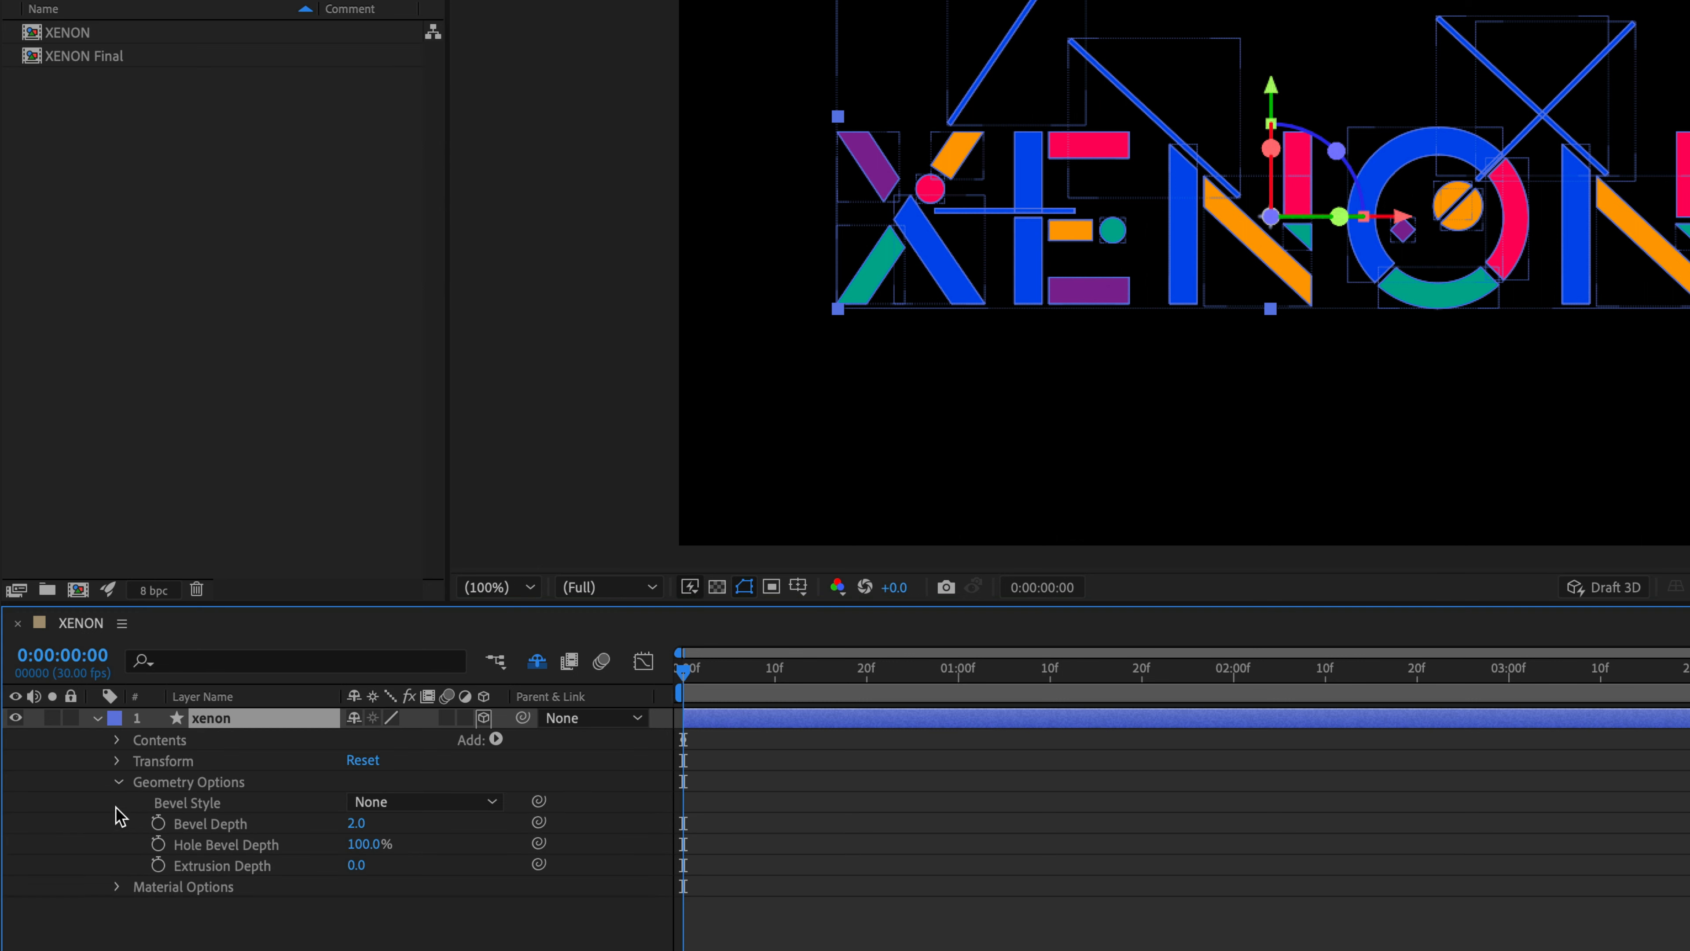
click(449, 804)
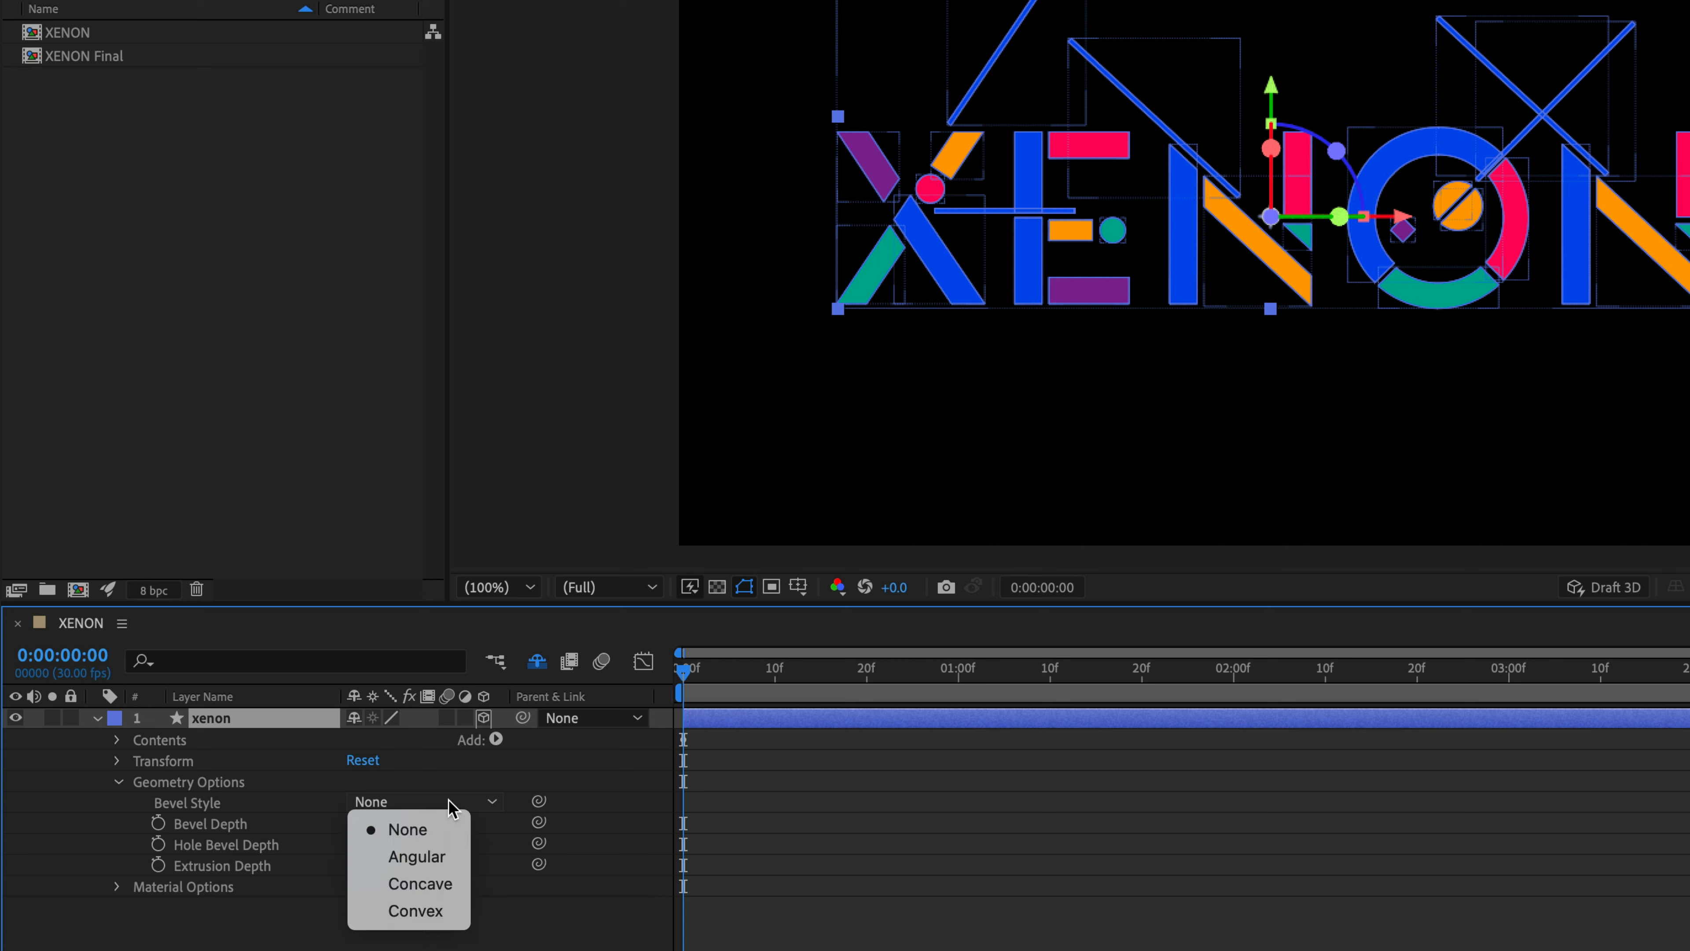
click(423, 857)
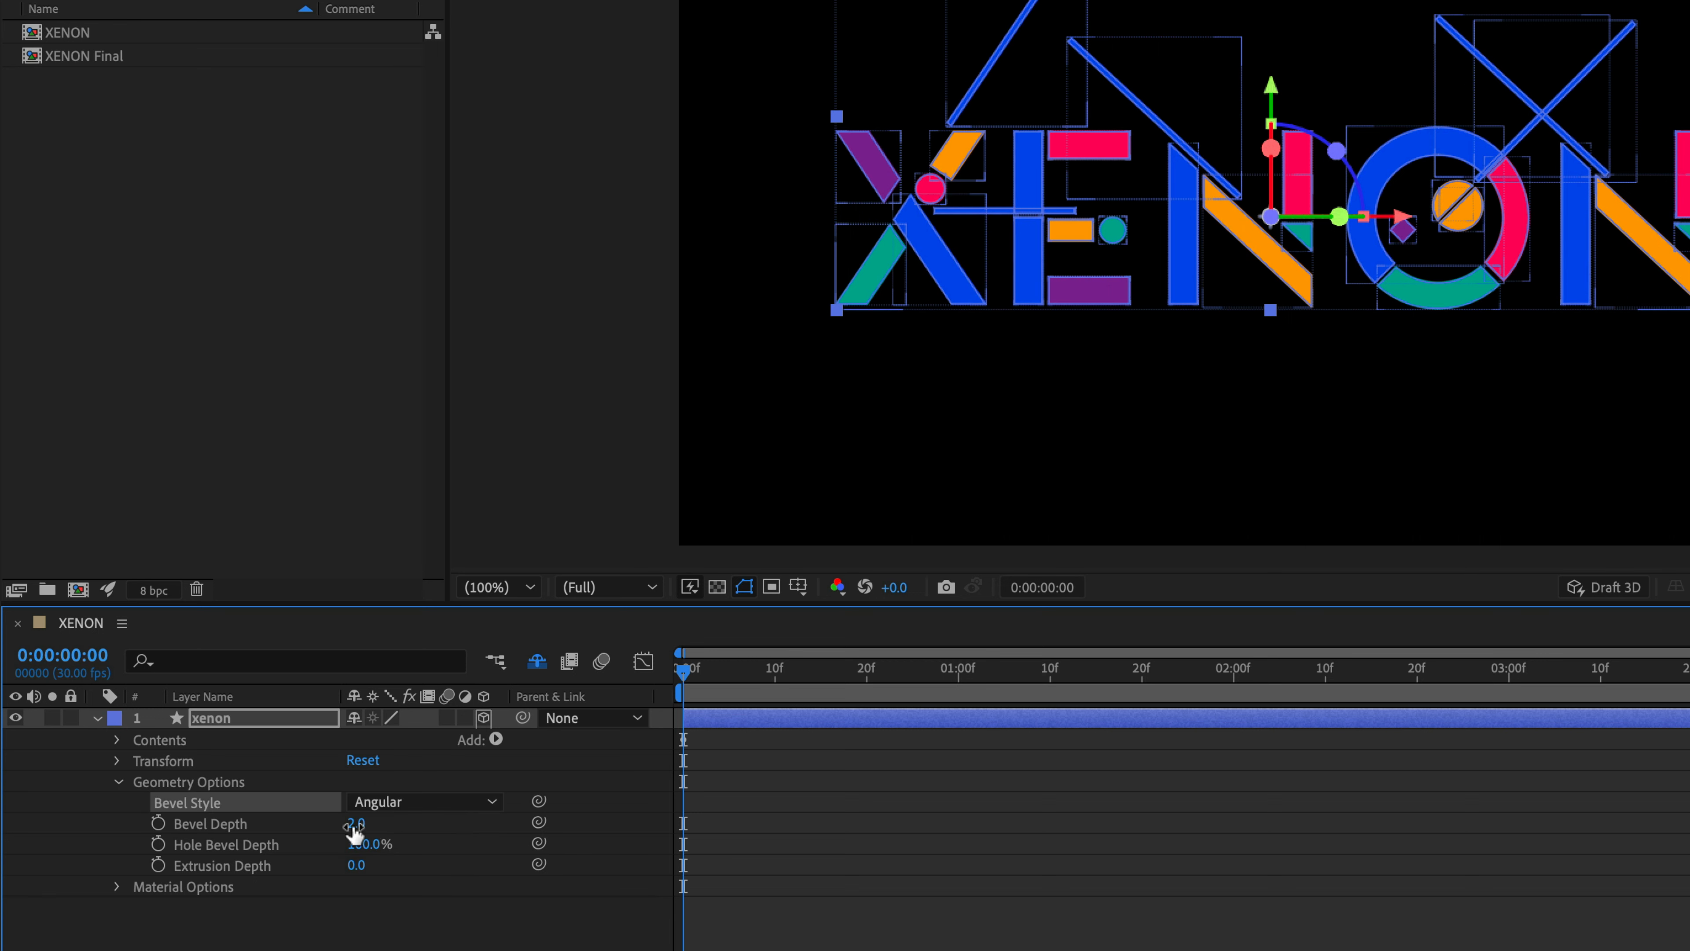
click(353, 825)
text(4)
click(356, 865)
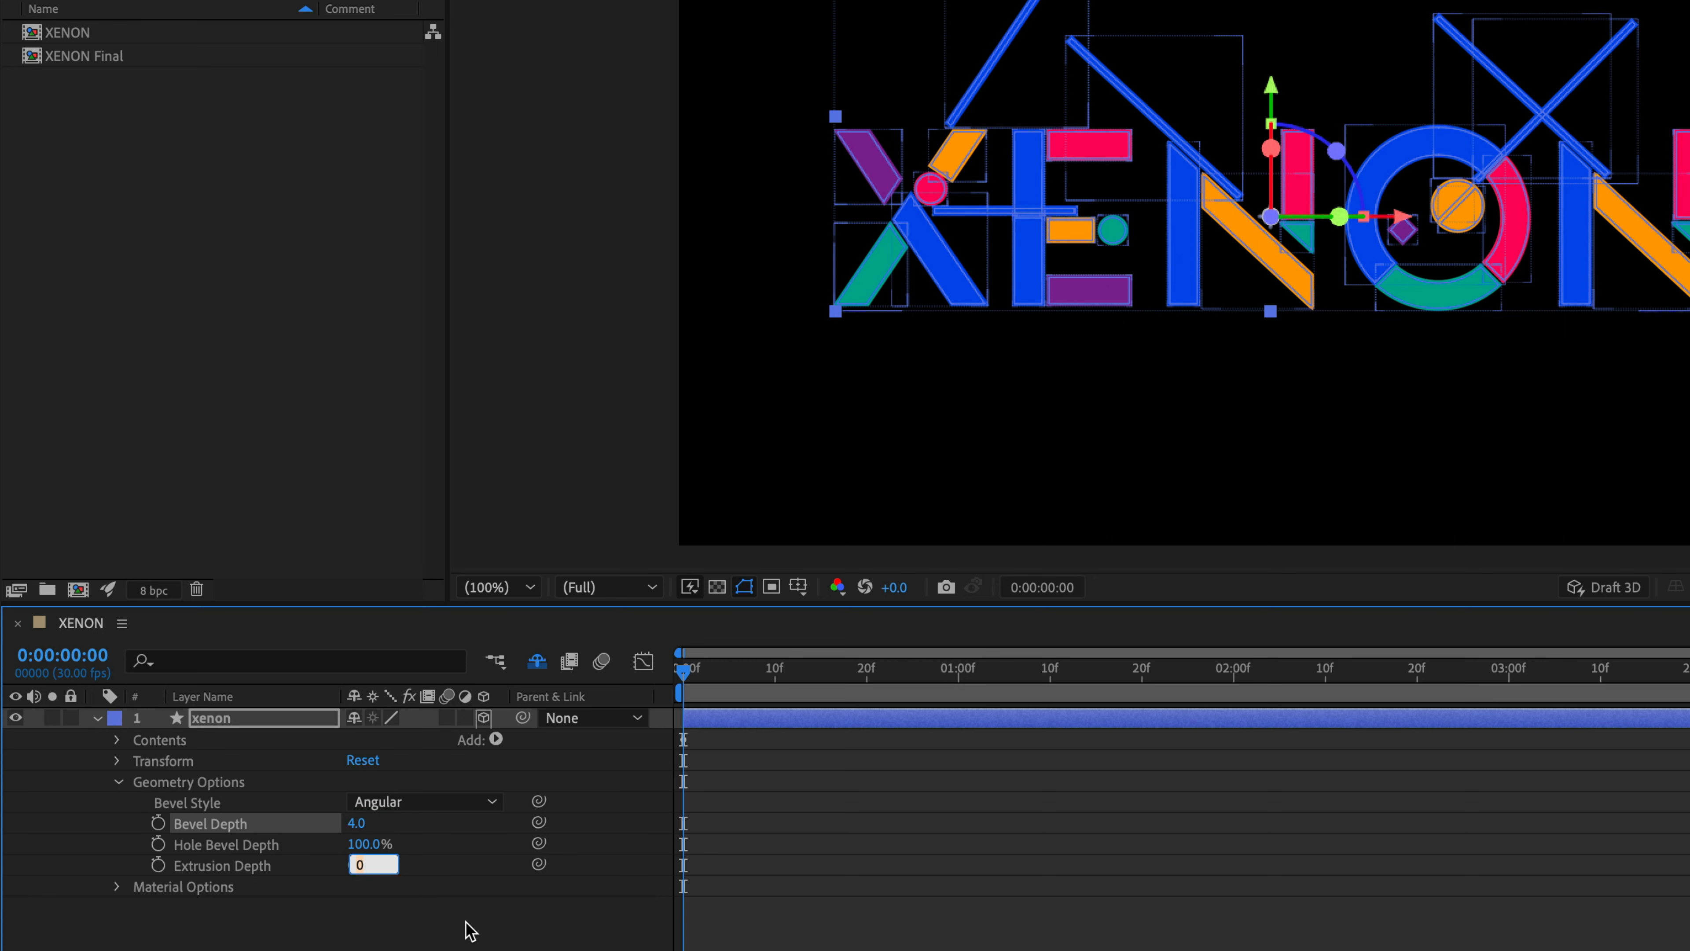
text(1000)
key(Return)
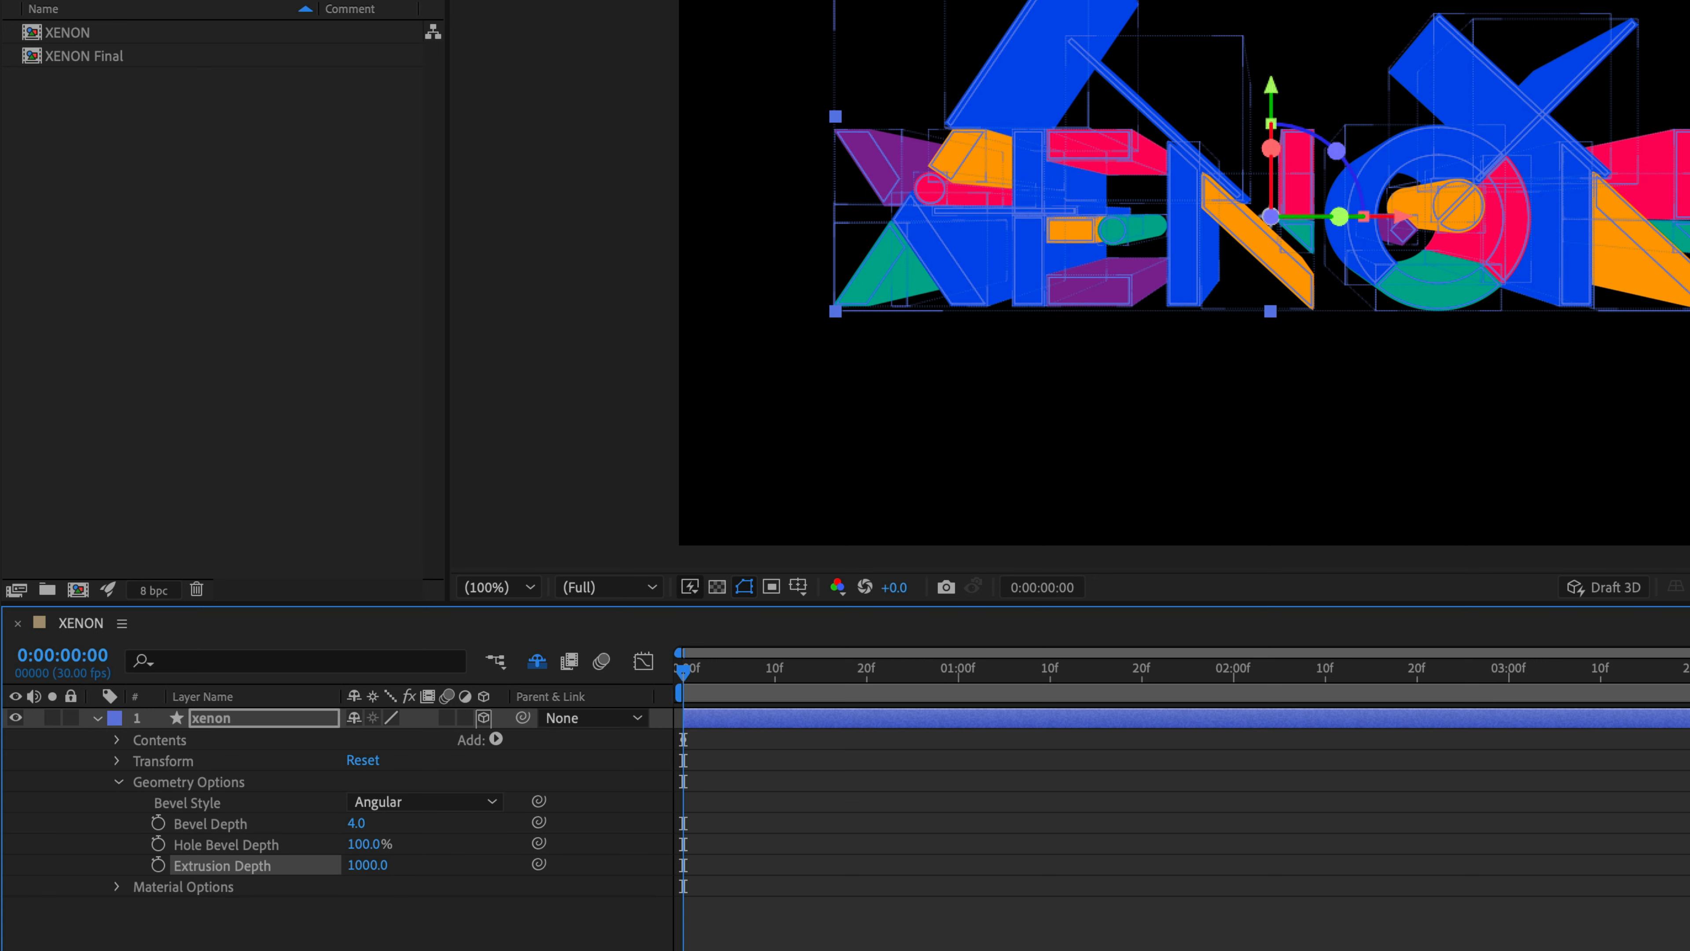
- In the xenon layer's material options, turn on Casts Shadows and set Reflection Intensity to 50%
click(118, 887)
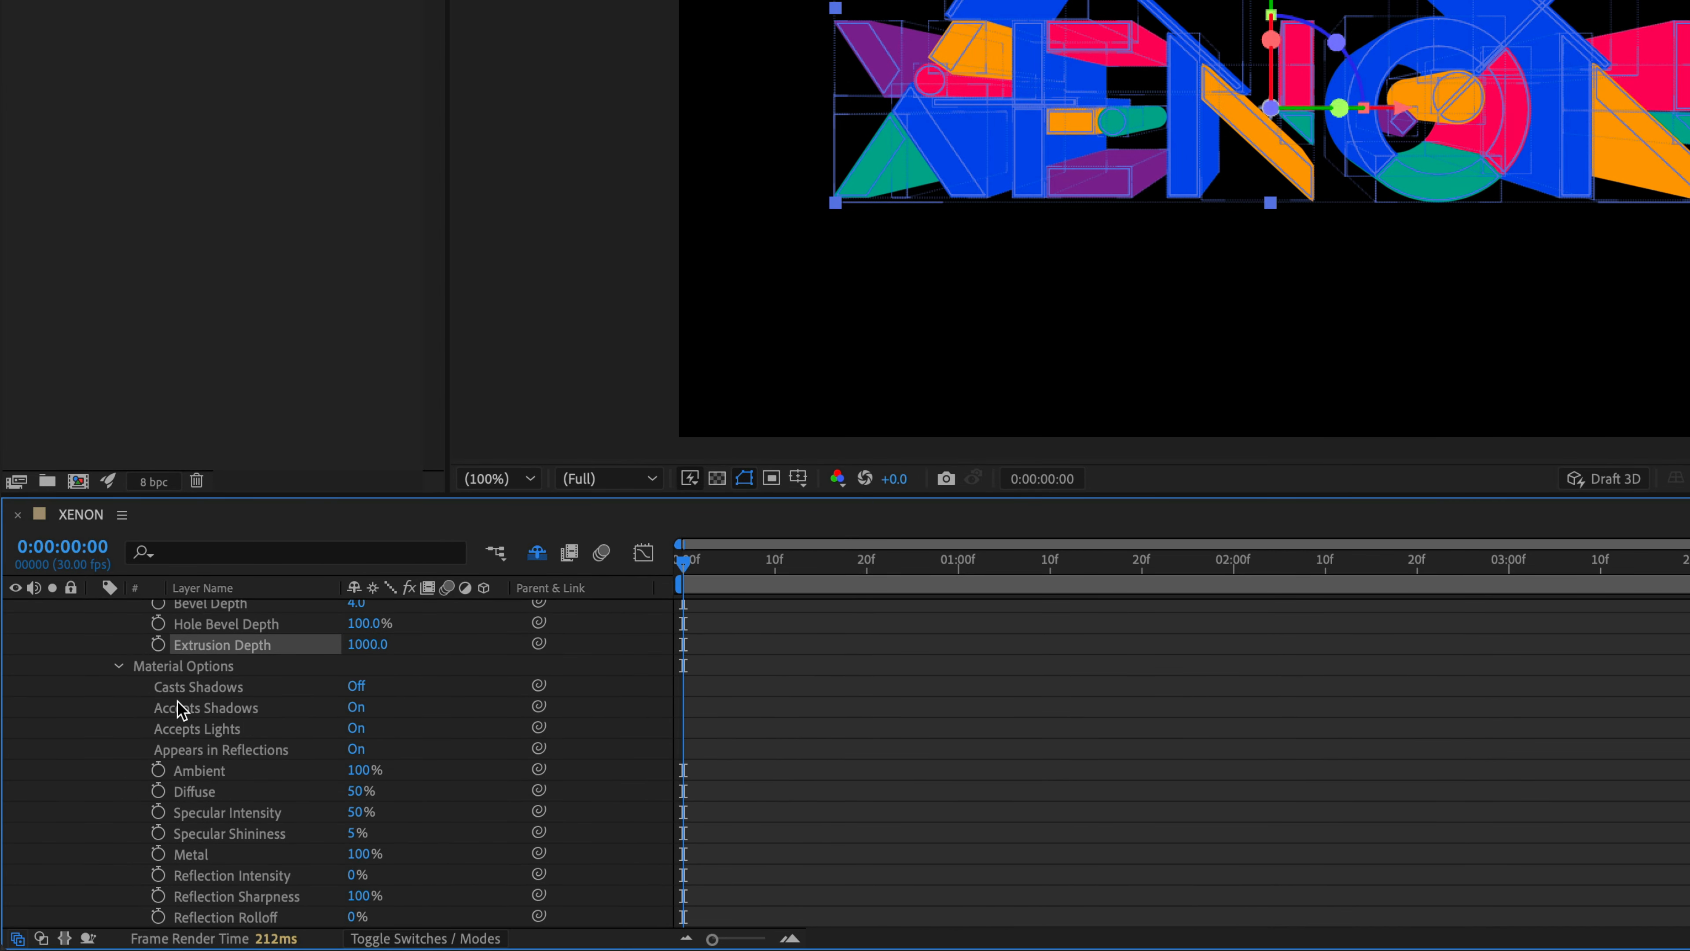
click(357, 686)
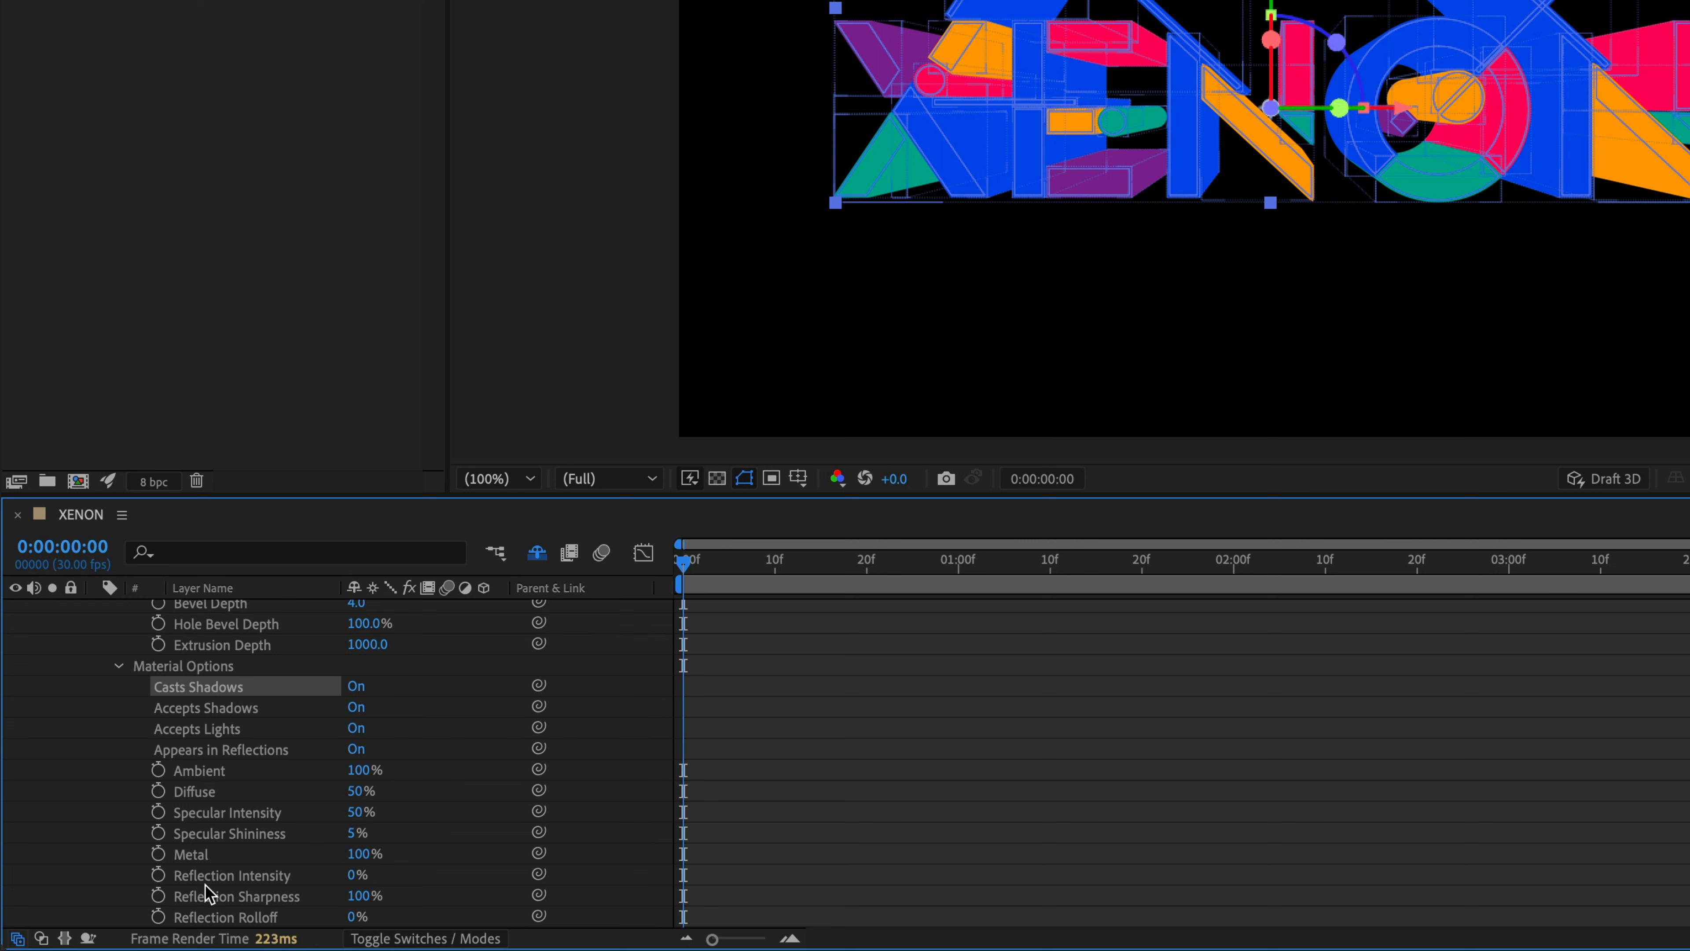
click(355, 875)
key(Return)
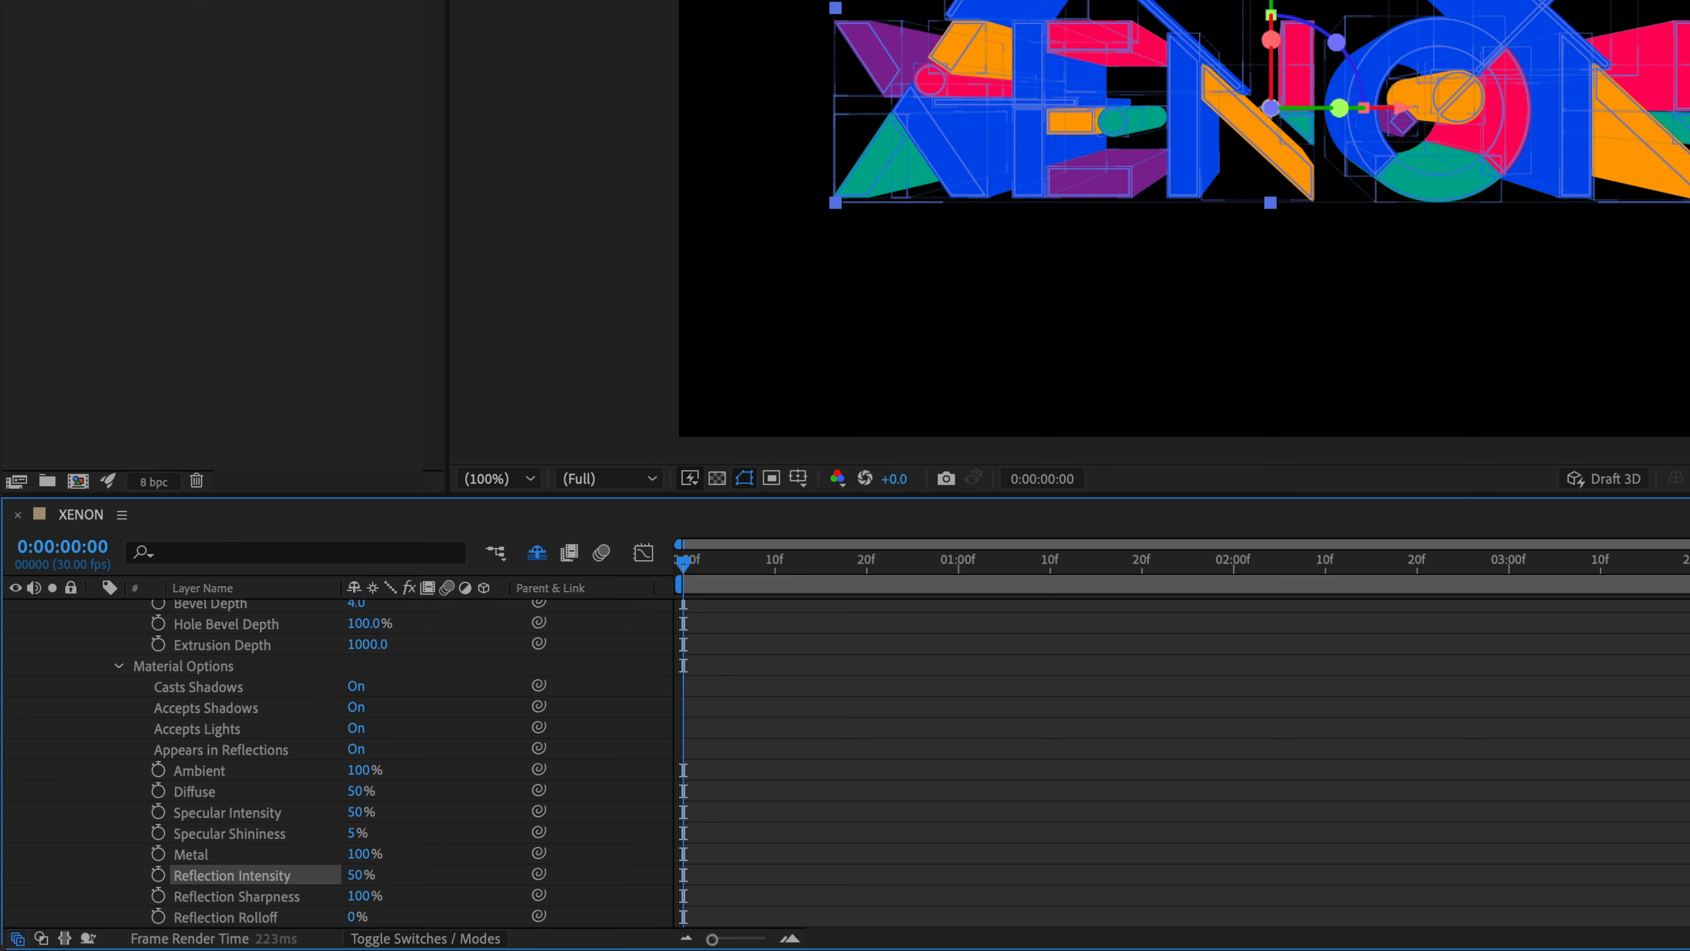
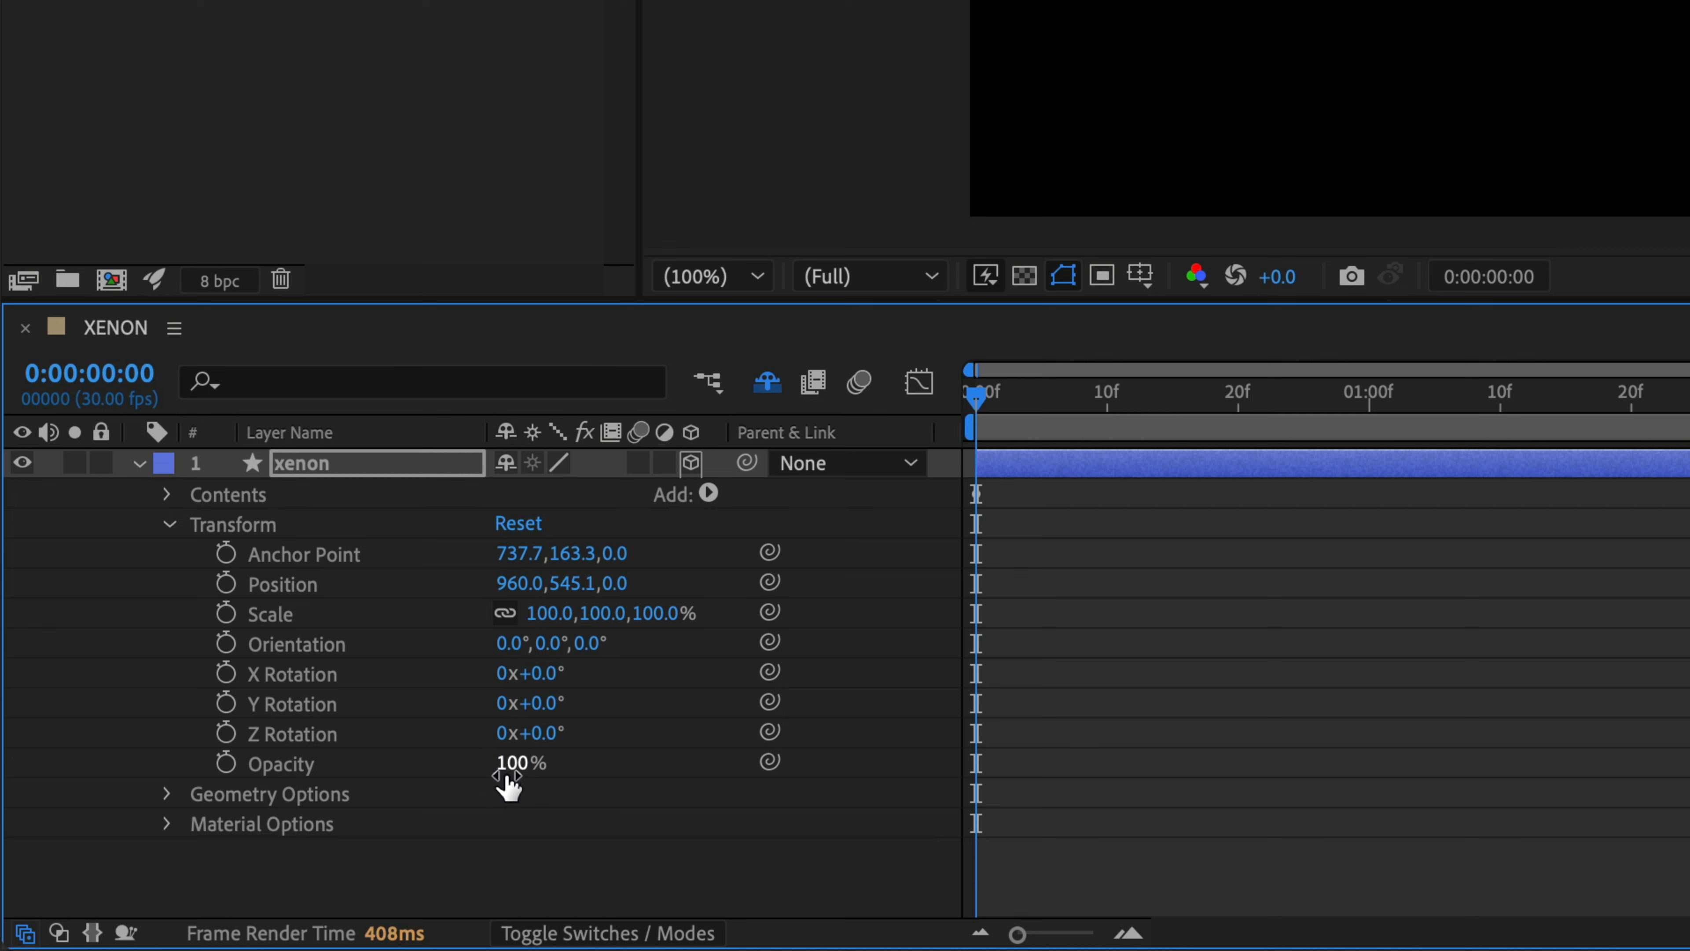
- Set the xenon layer's opacity to 50% and deselect the layer
click(509, 776)
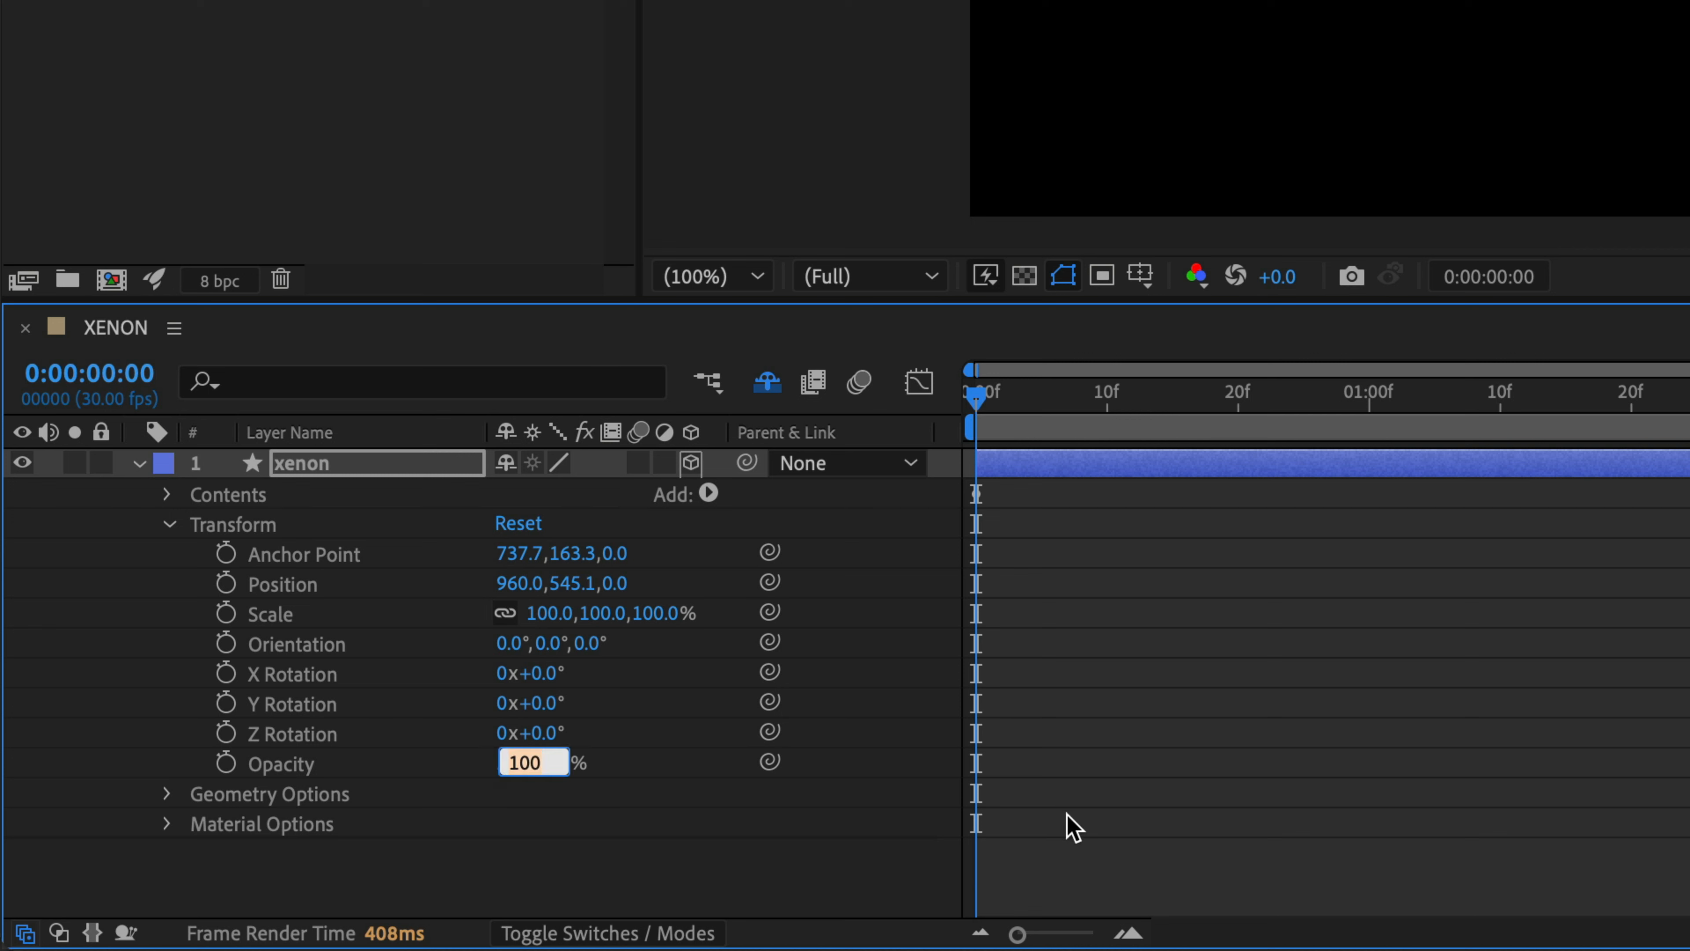
text(50)
key(Return)
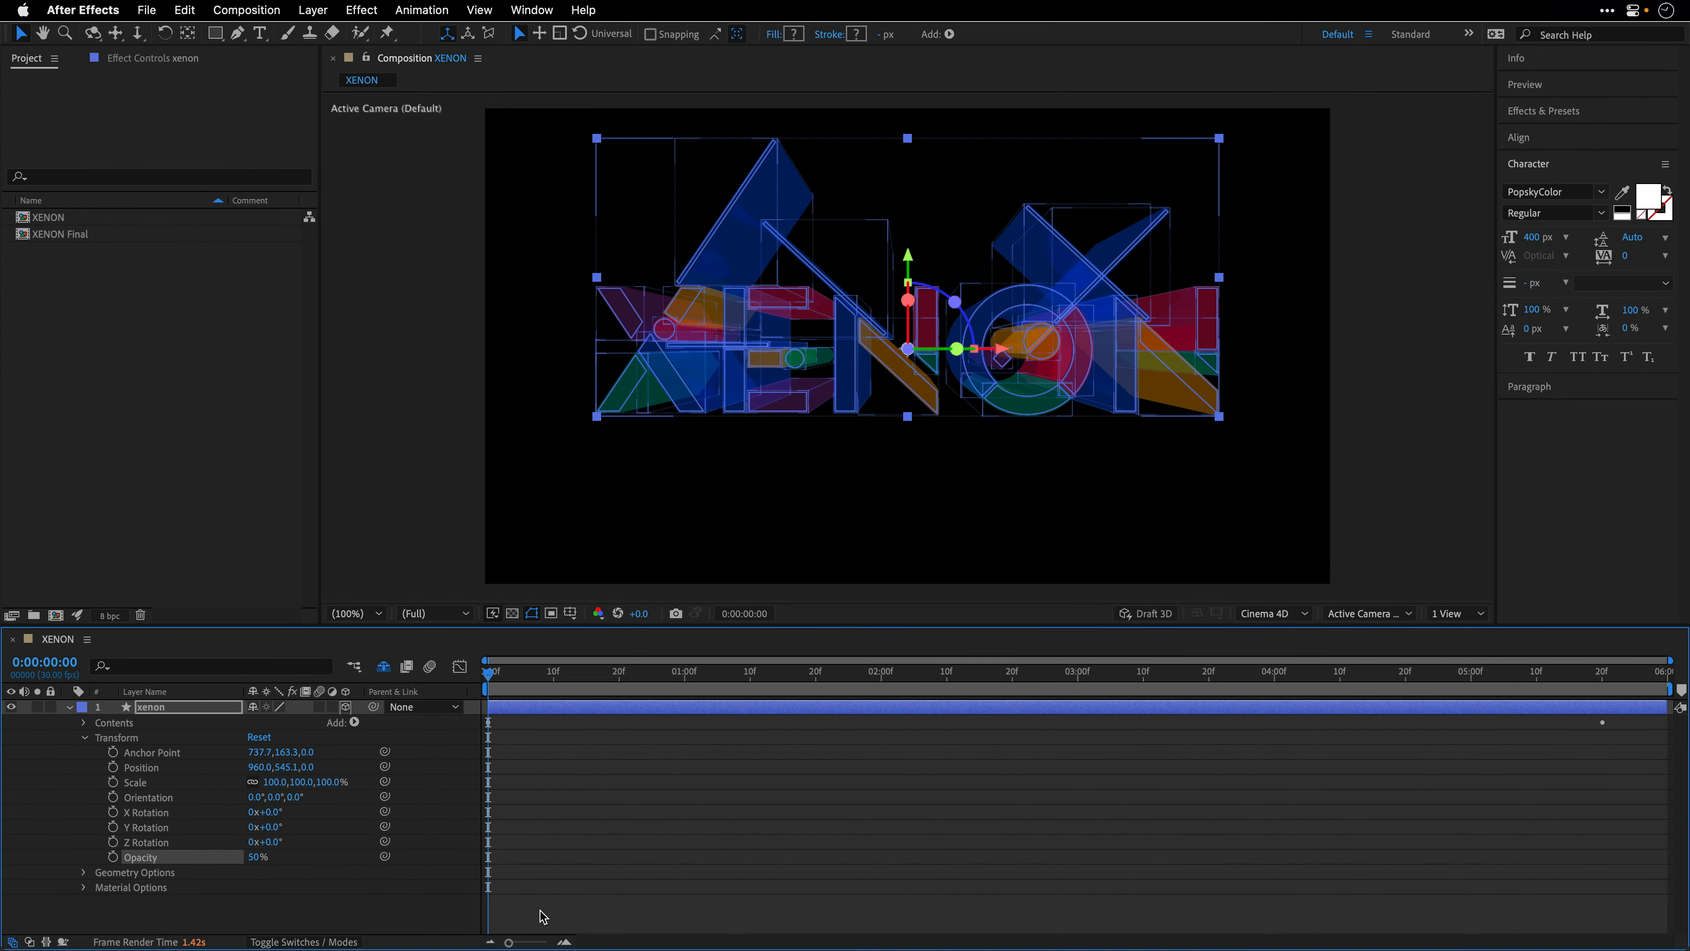
click(449, 912)
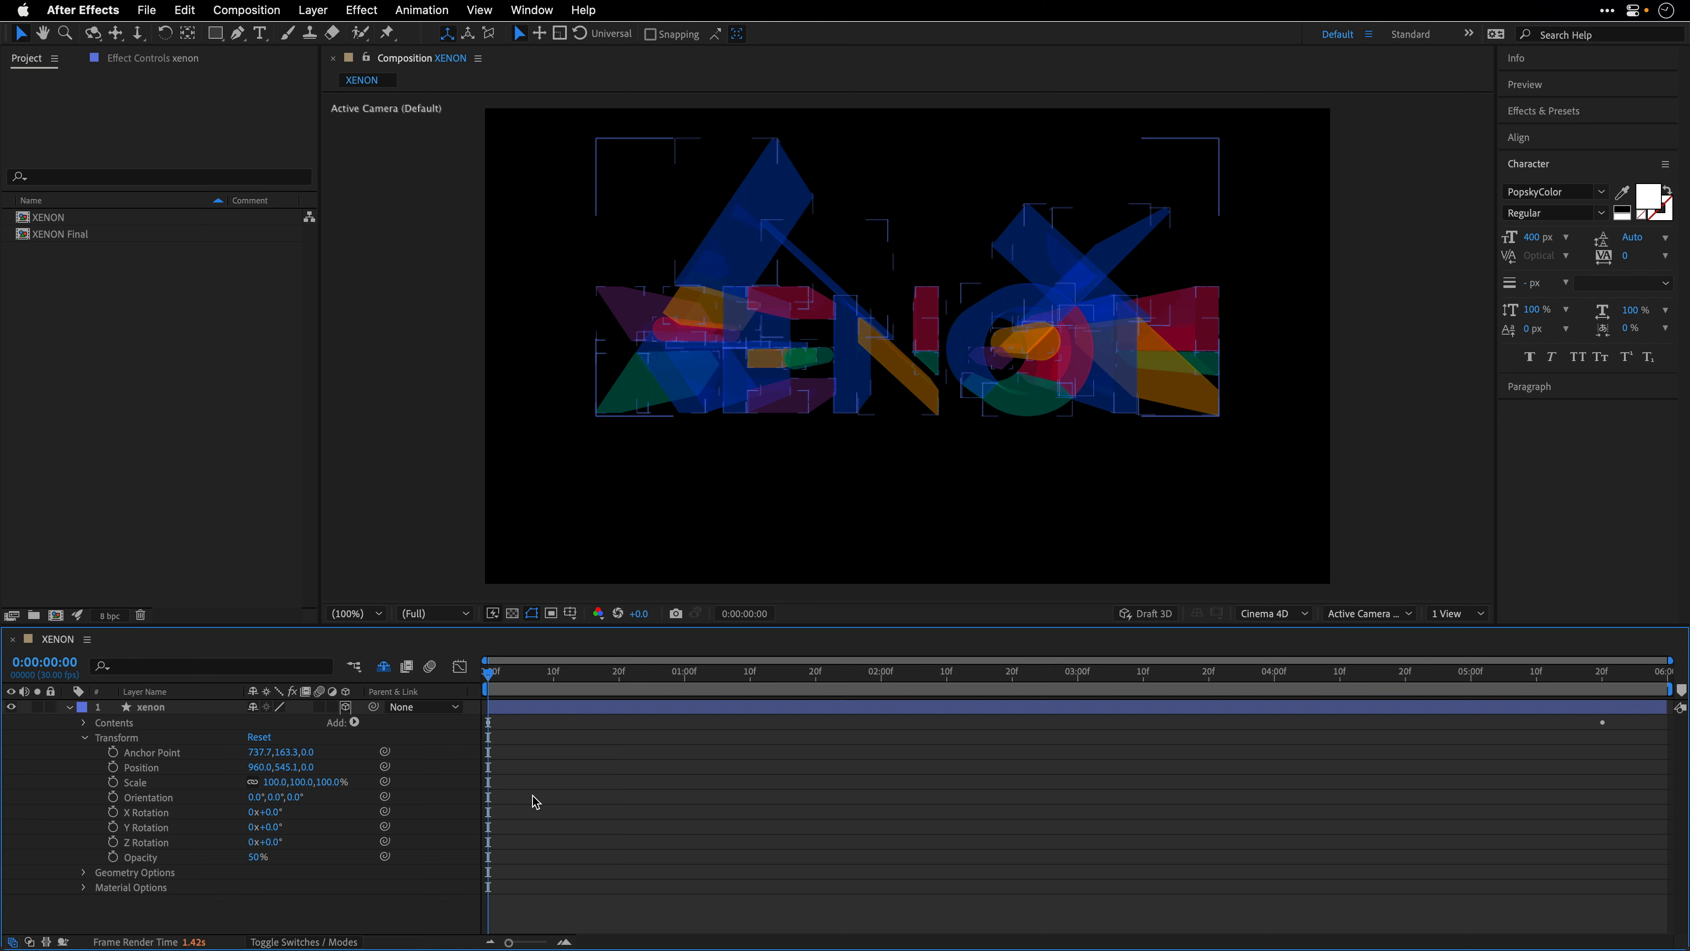
- Keyframe the xenon layer's opacity at the first frame and set it to 80% at 4 seconds
click(112, 857)
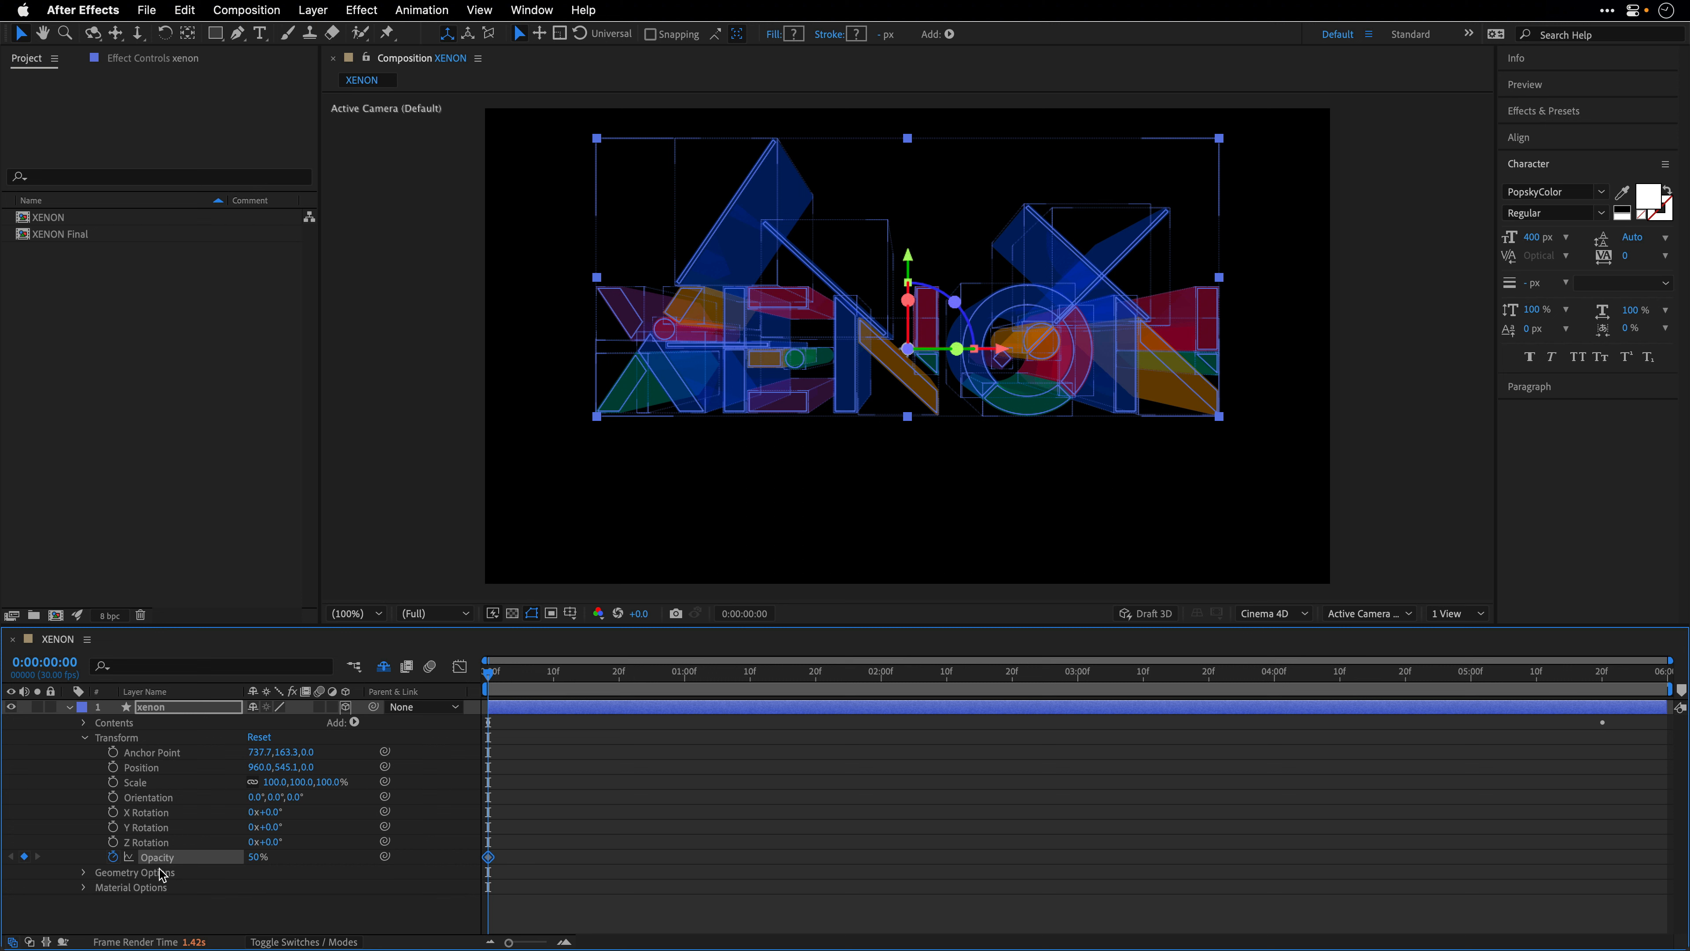
click(1274, 672)
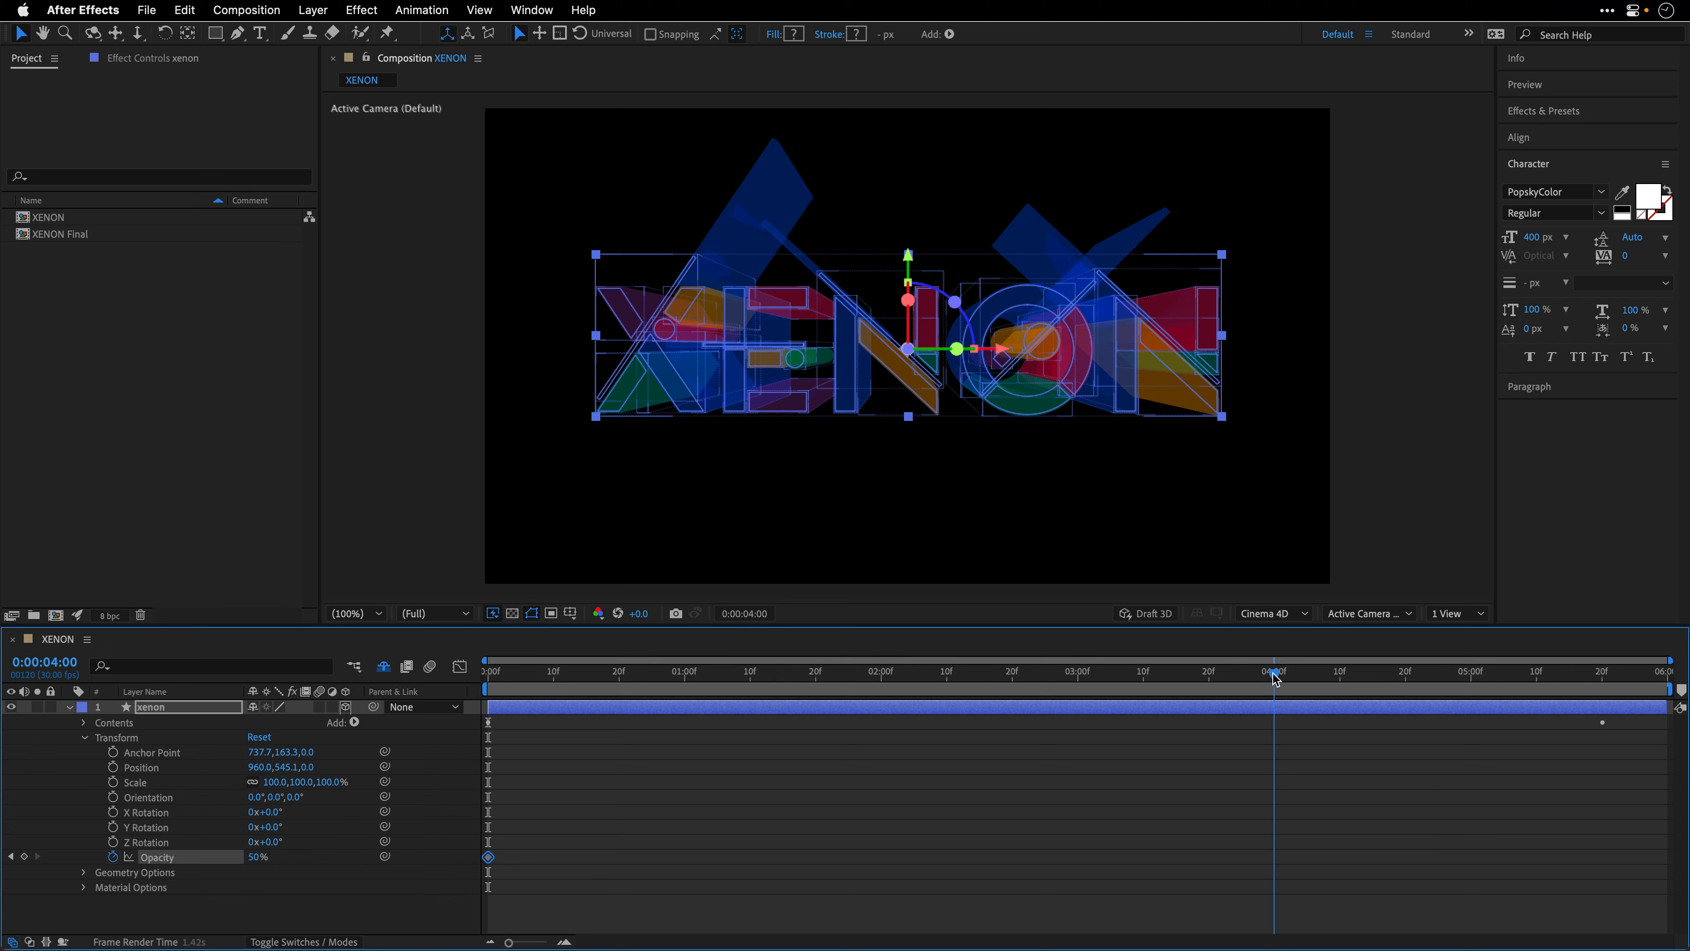
click(257, 857)
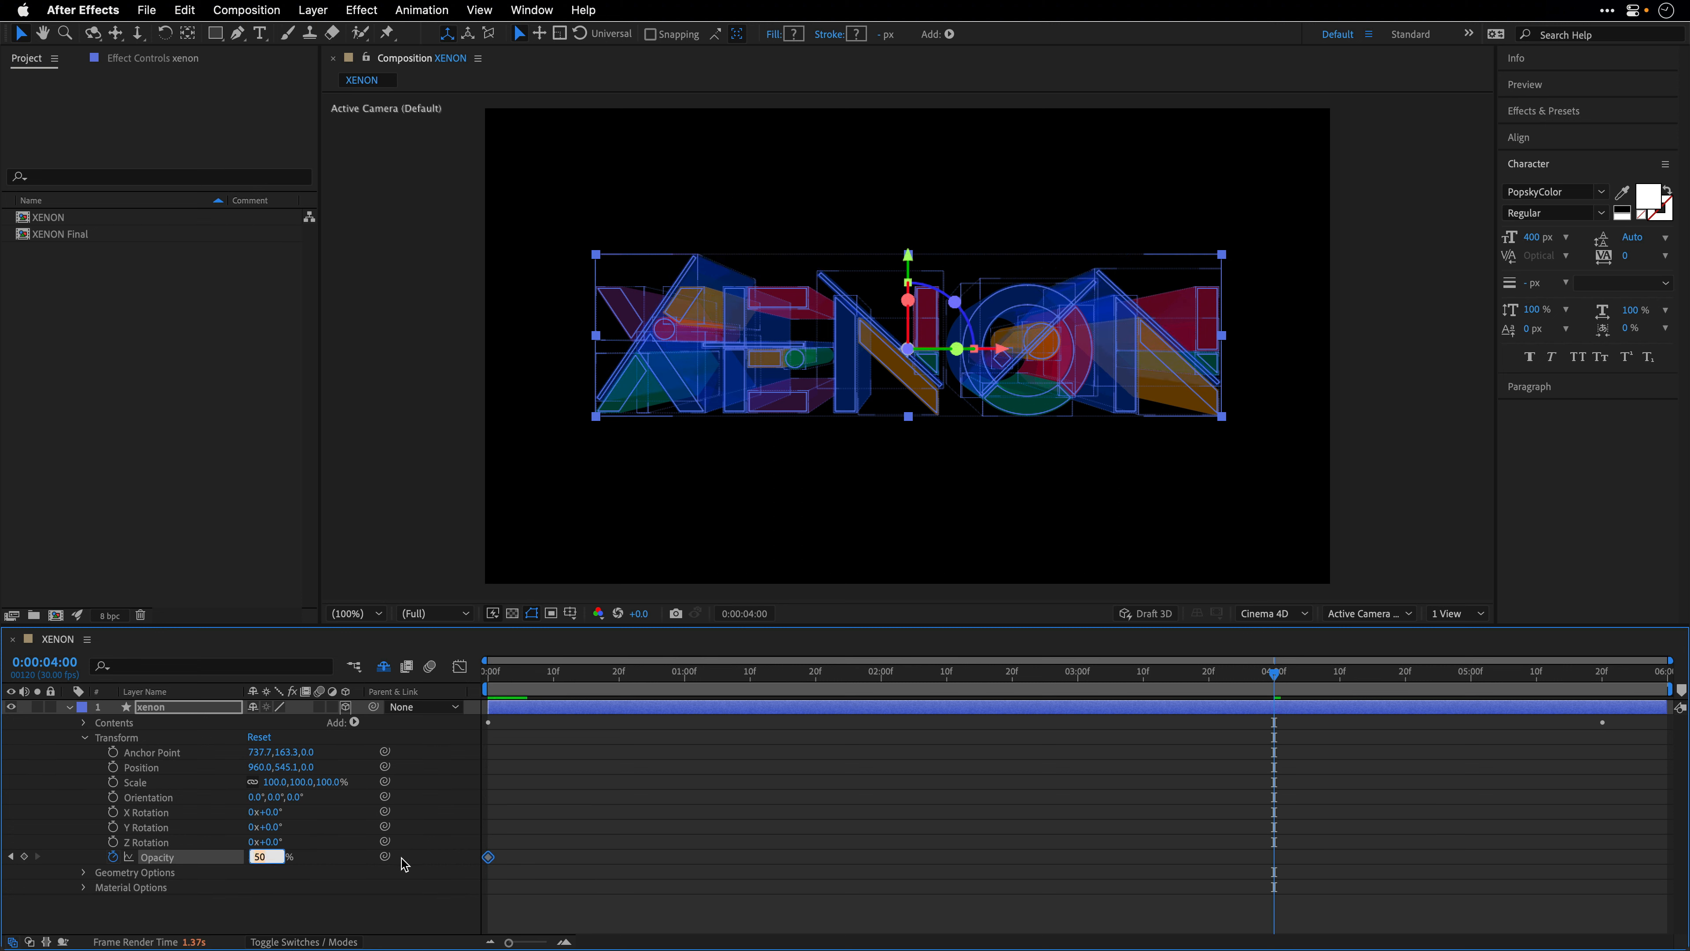
text(80)
key(Return)
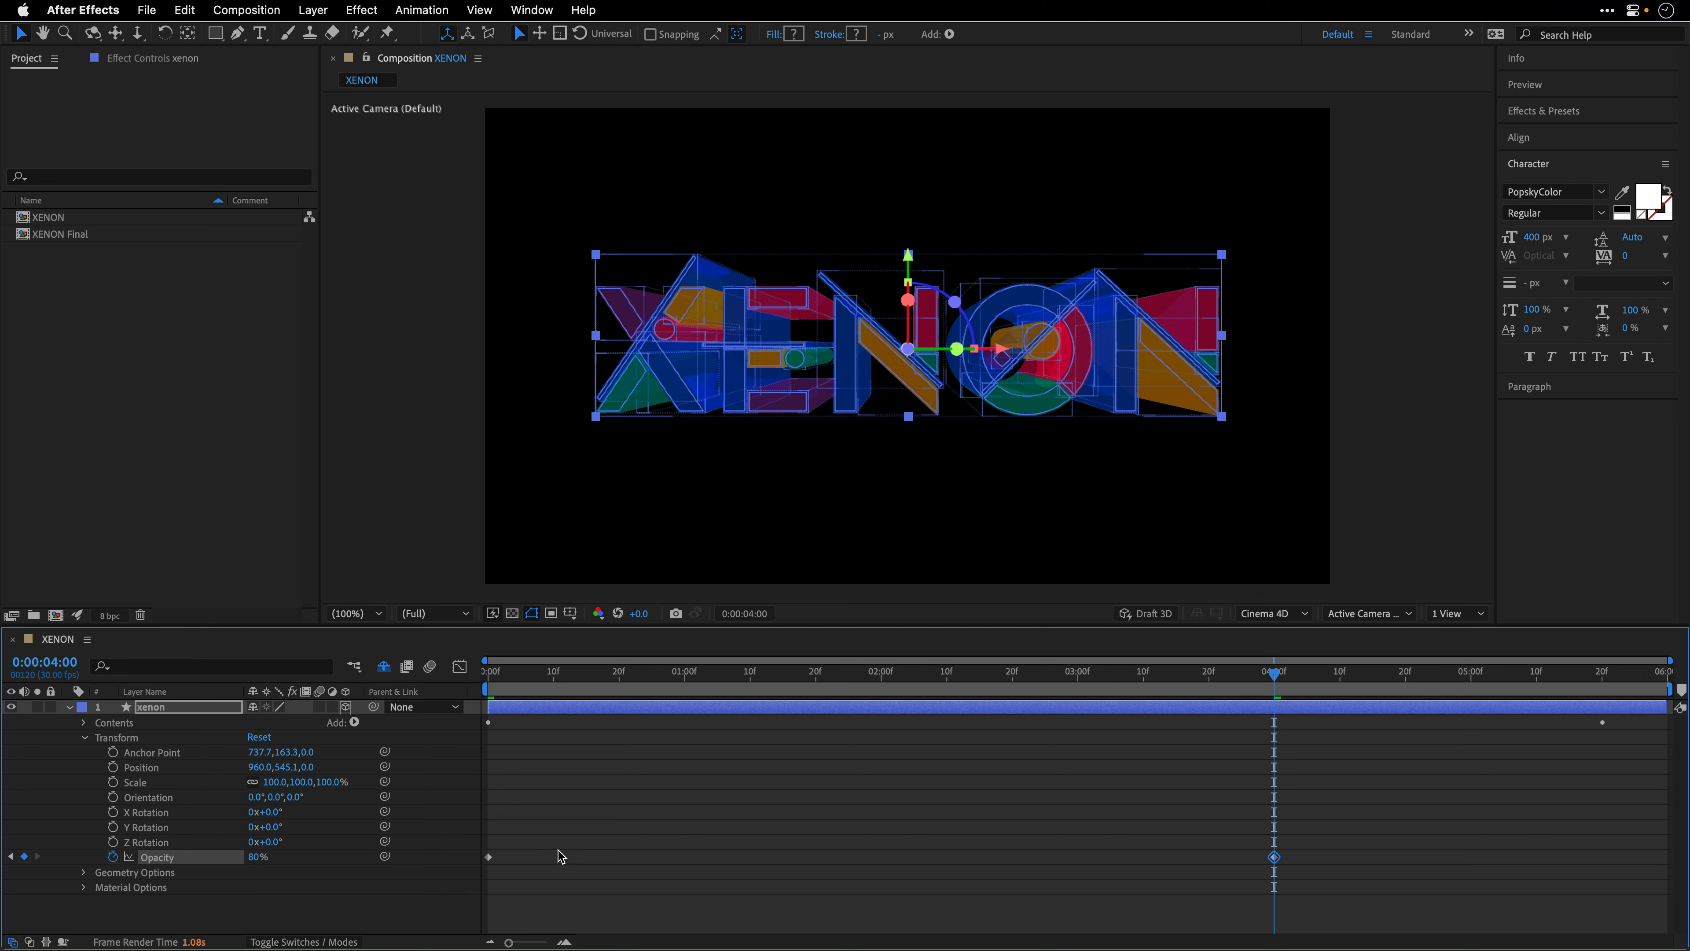
click(539, 914)
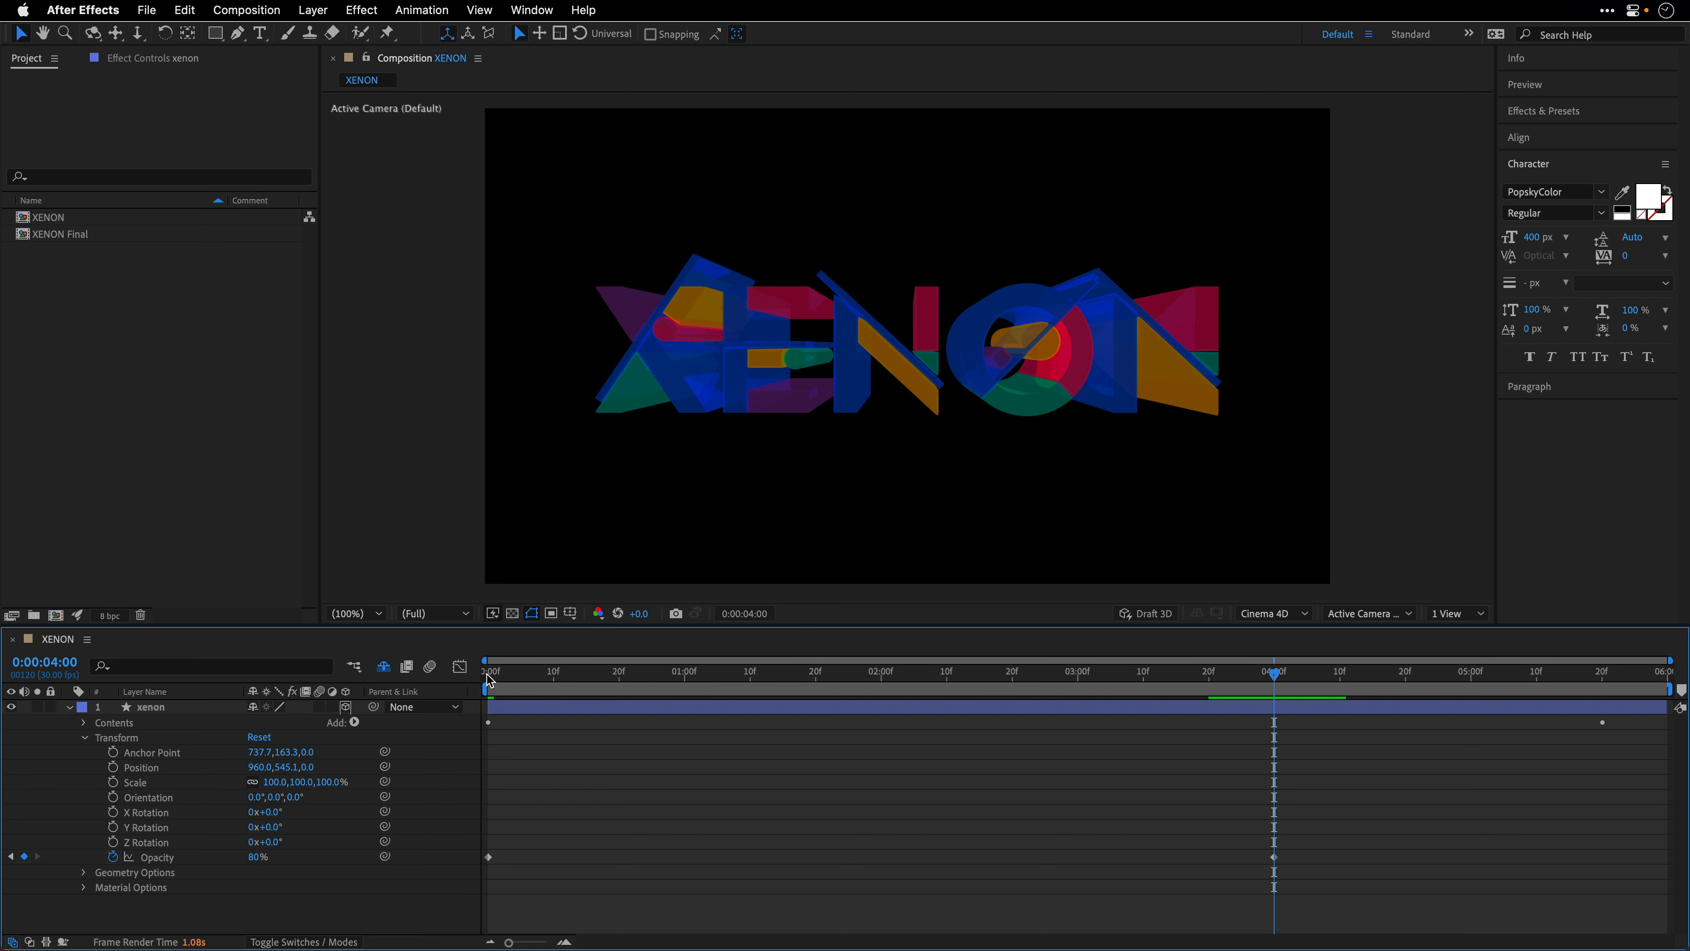
- Return to the first frame, collapse the xenon layer's properties and reveal the hidden shy layers
click(484, 678)
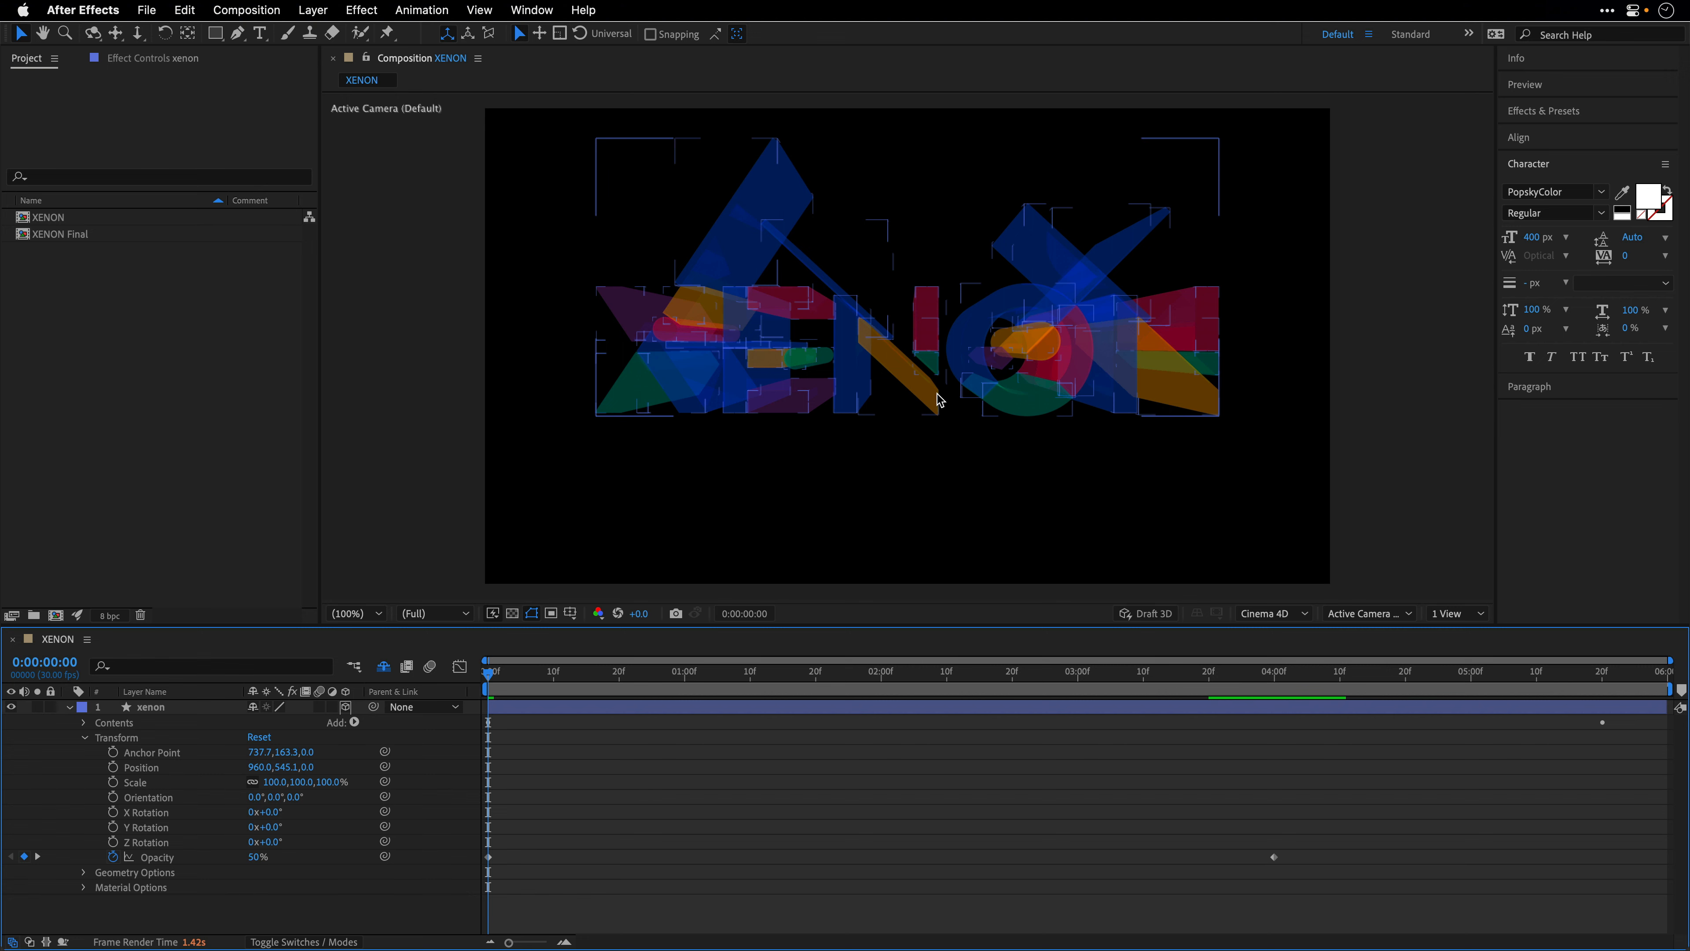
click(69, 708)
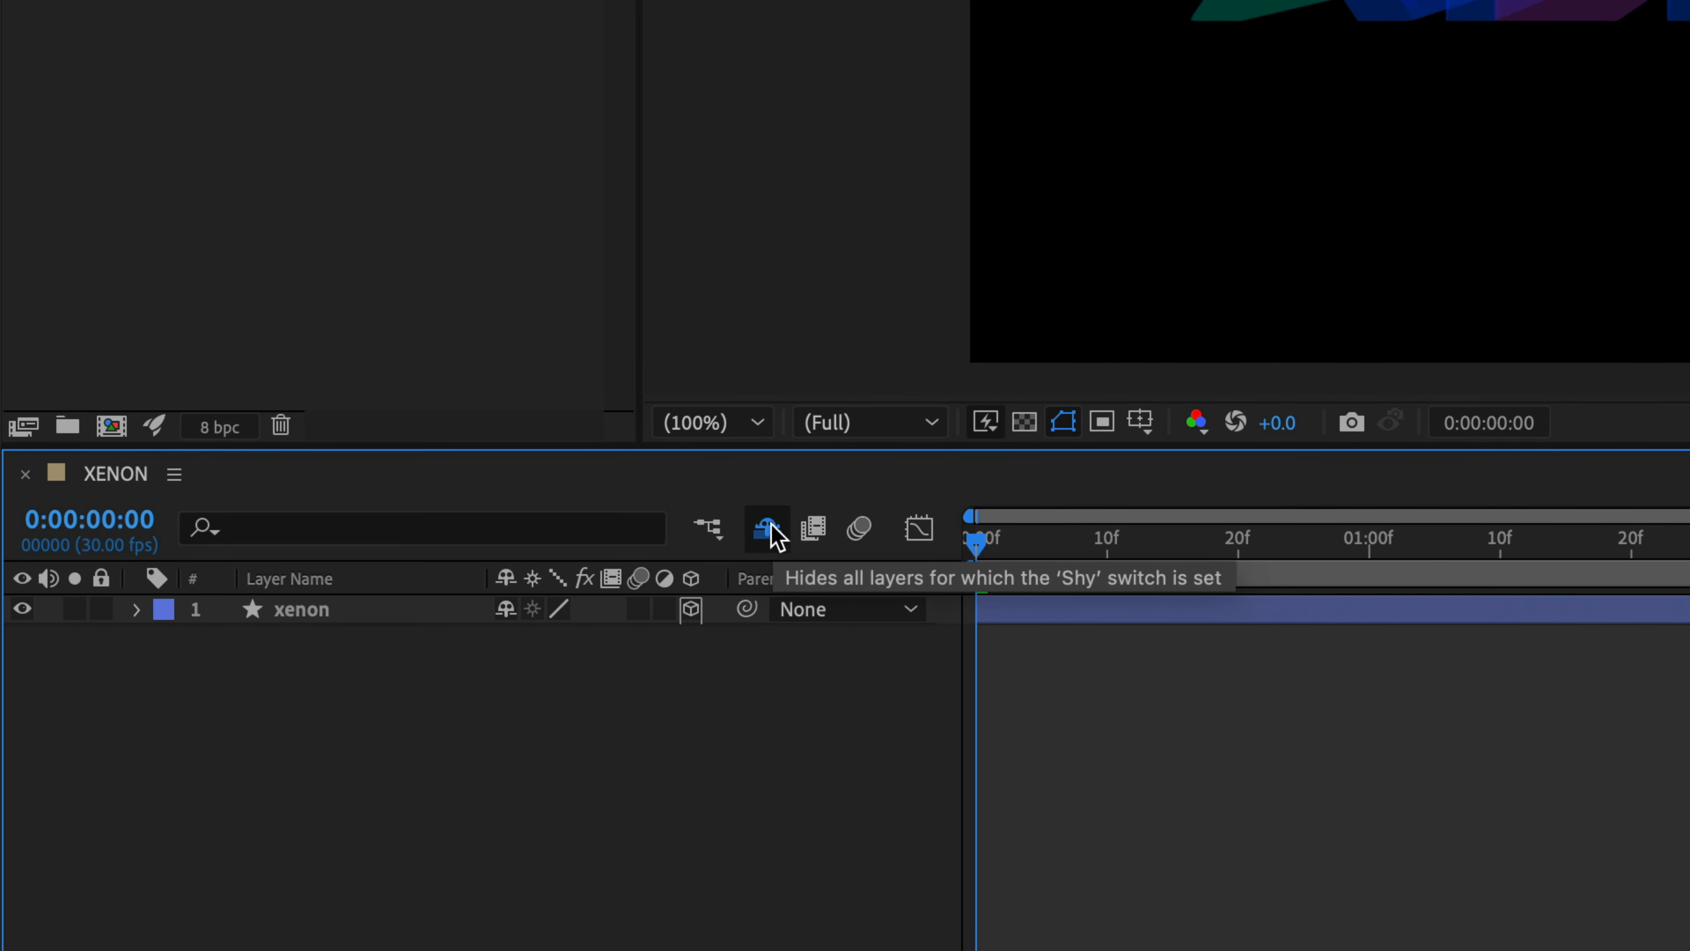
click(772, 533)
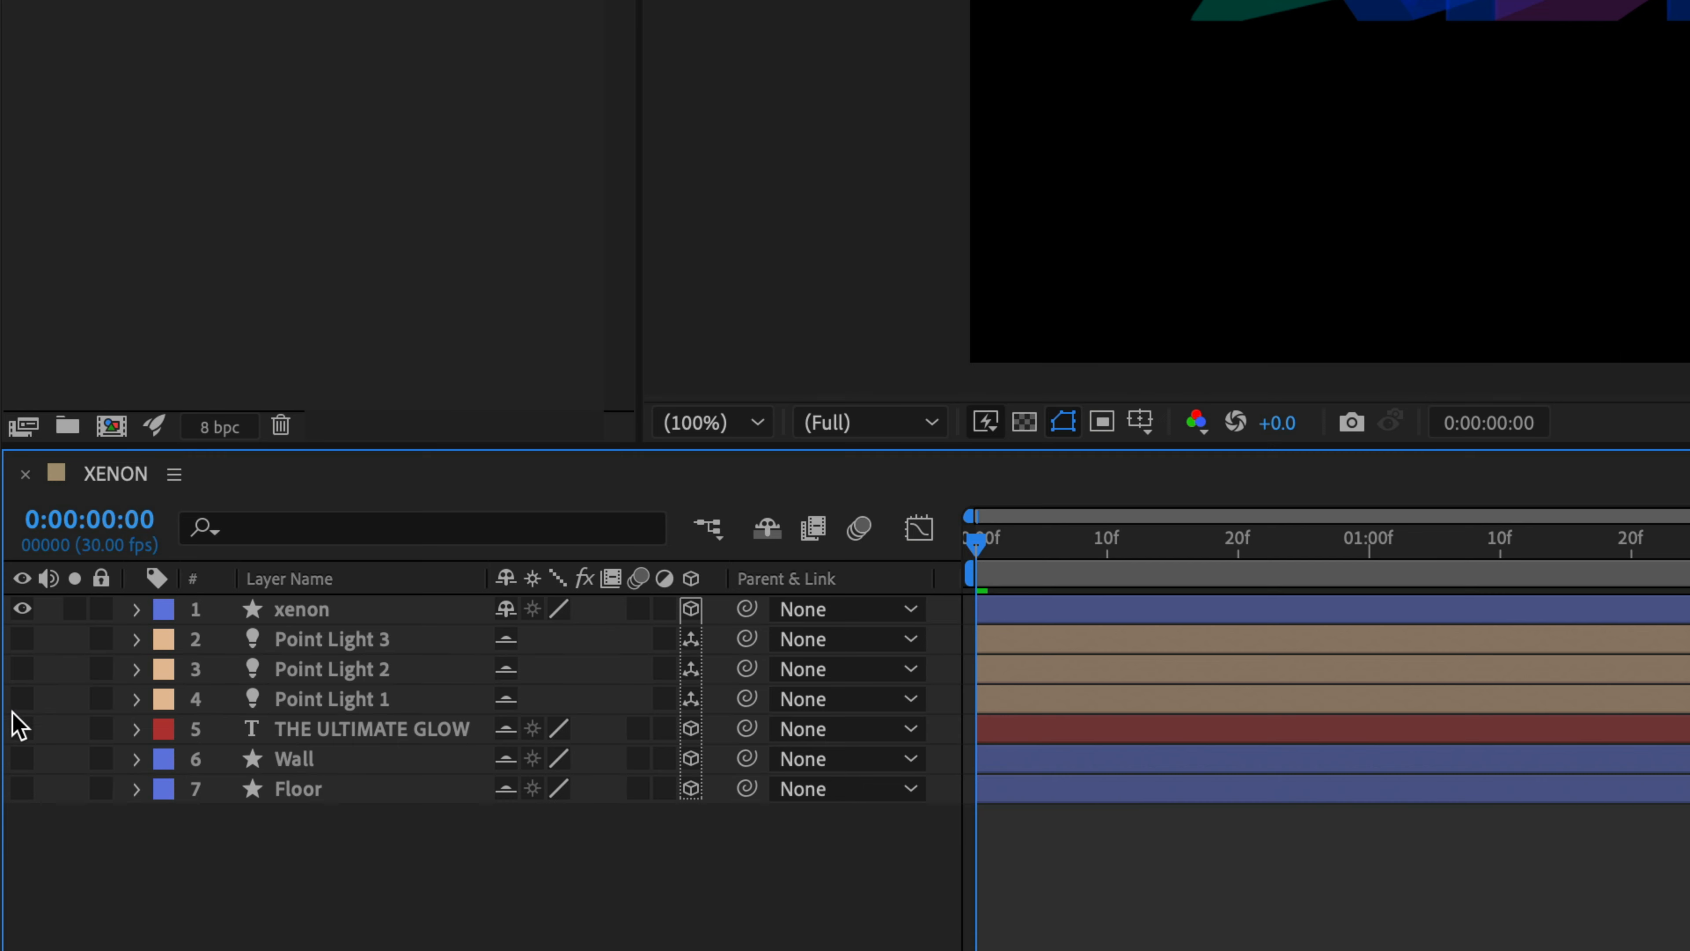
- Make Point Light 1, Point Light 2, Point Light 3 and the Floor layer visible
click(21, 699)
click(21, 669)
click(21, 639)
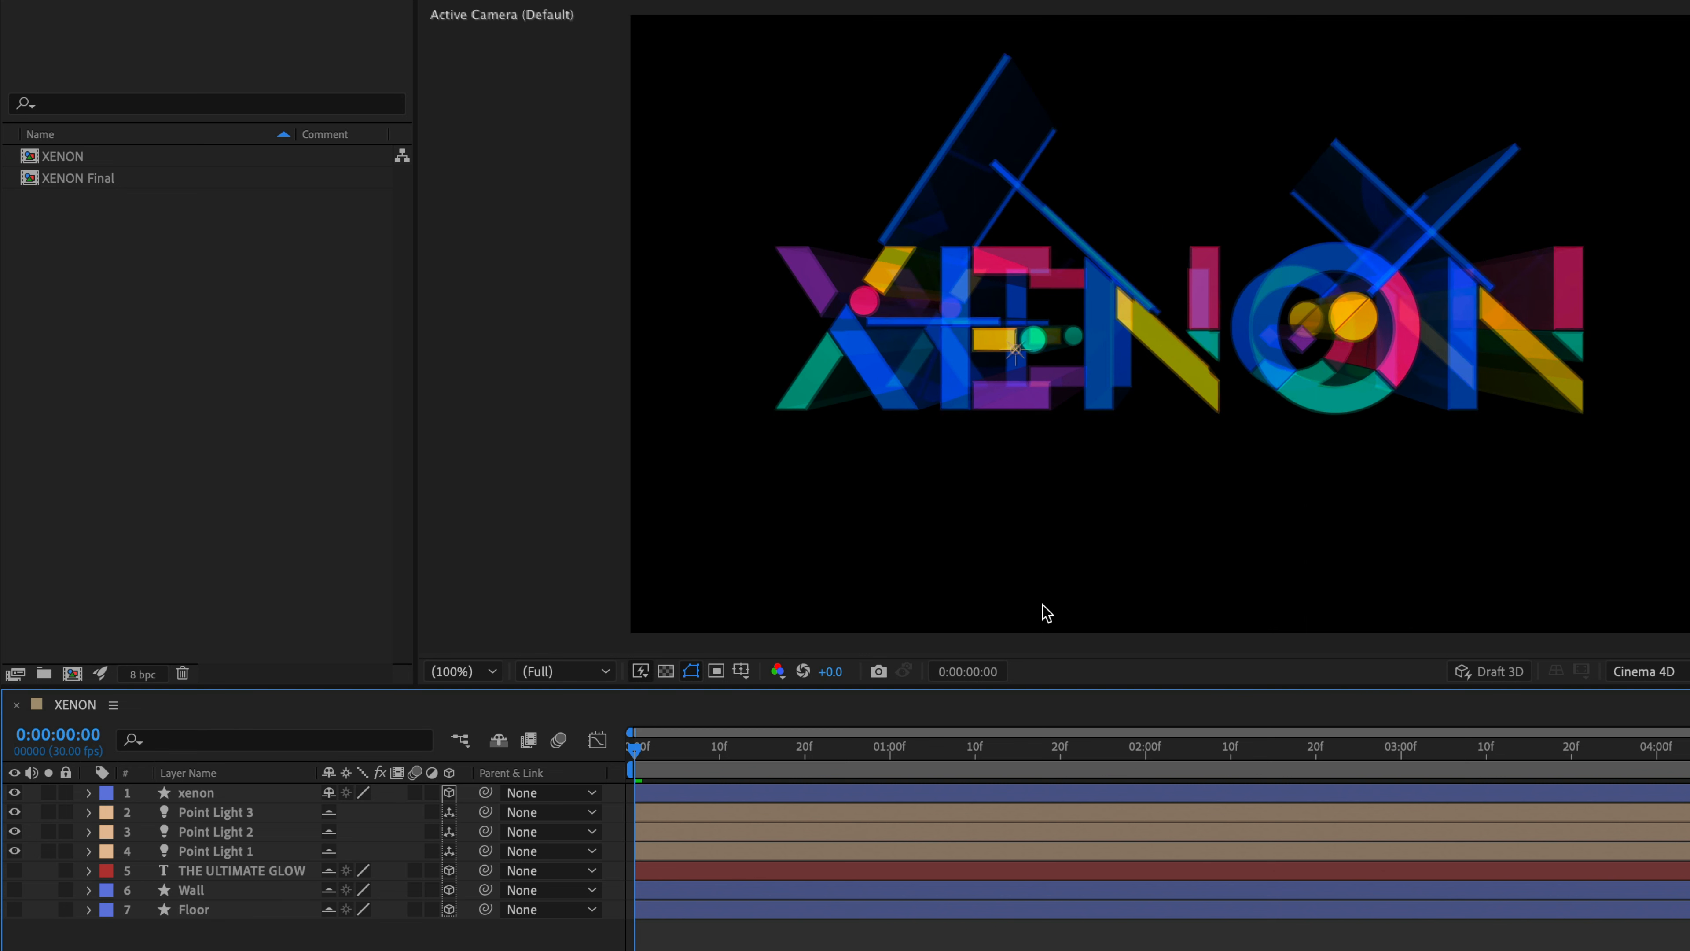
click(13, 910)
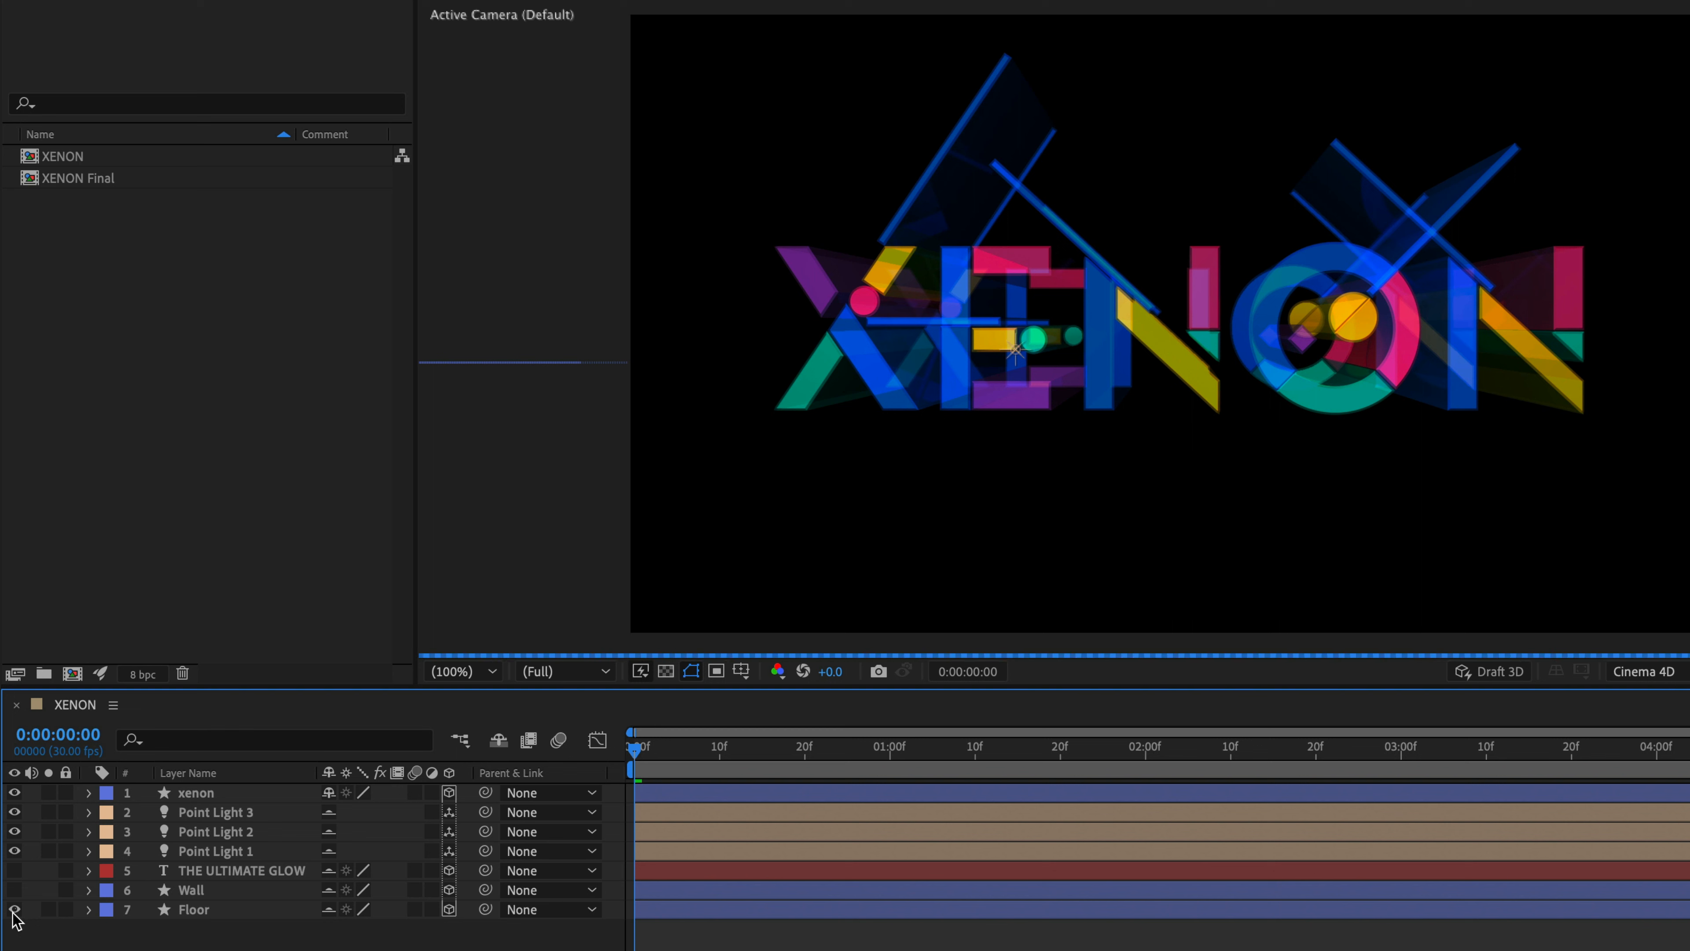
- In the Floor layer's material options, try Reflection Rolloff at 0%, restore it to 100% and collapse the layer
click(191, 910)
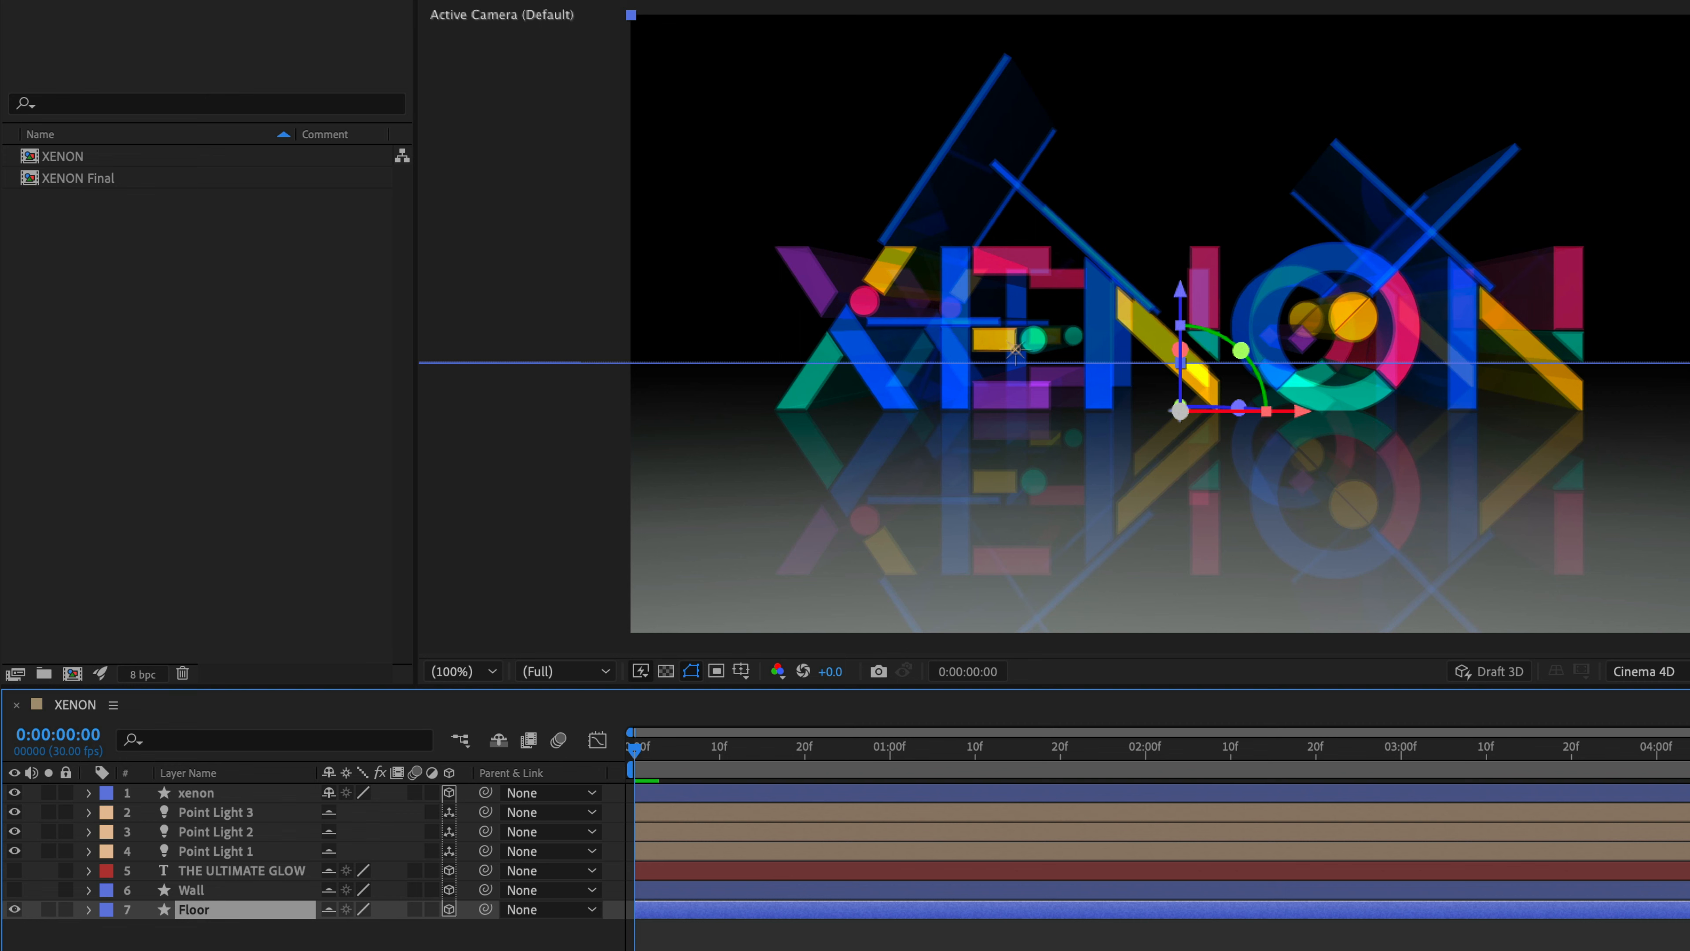
click(89, 908)
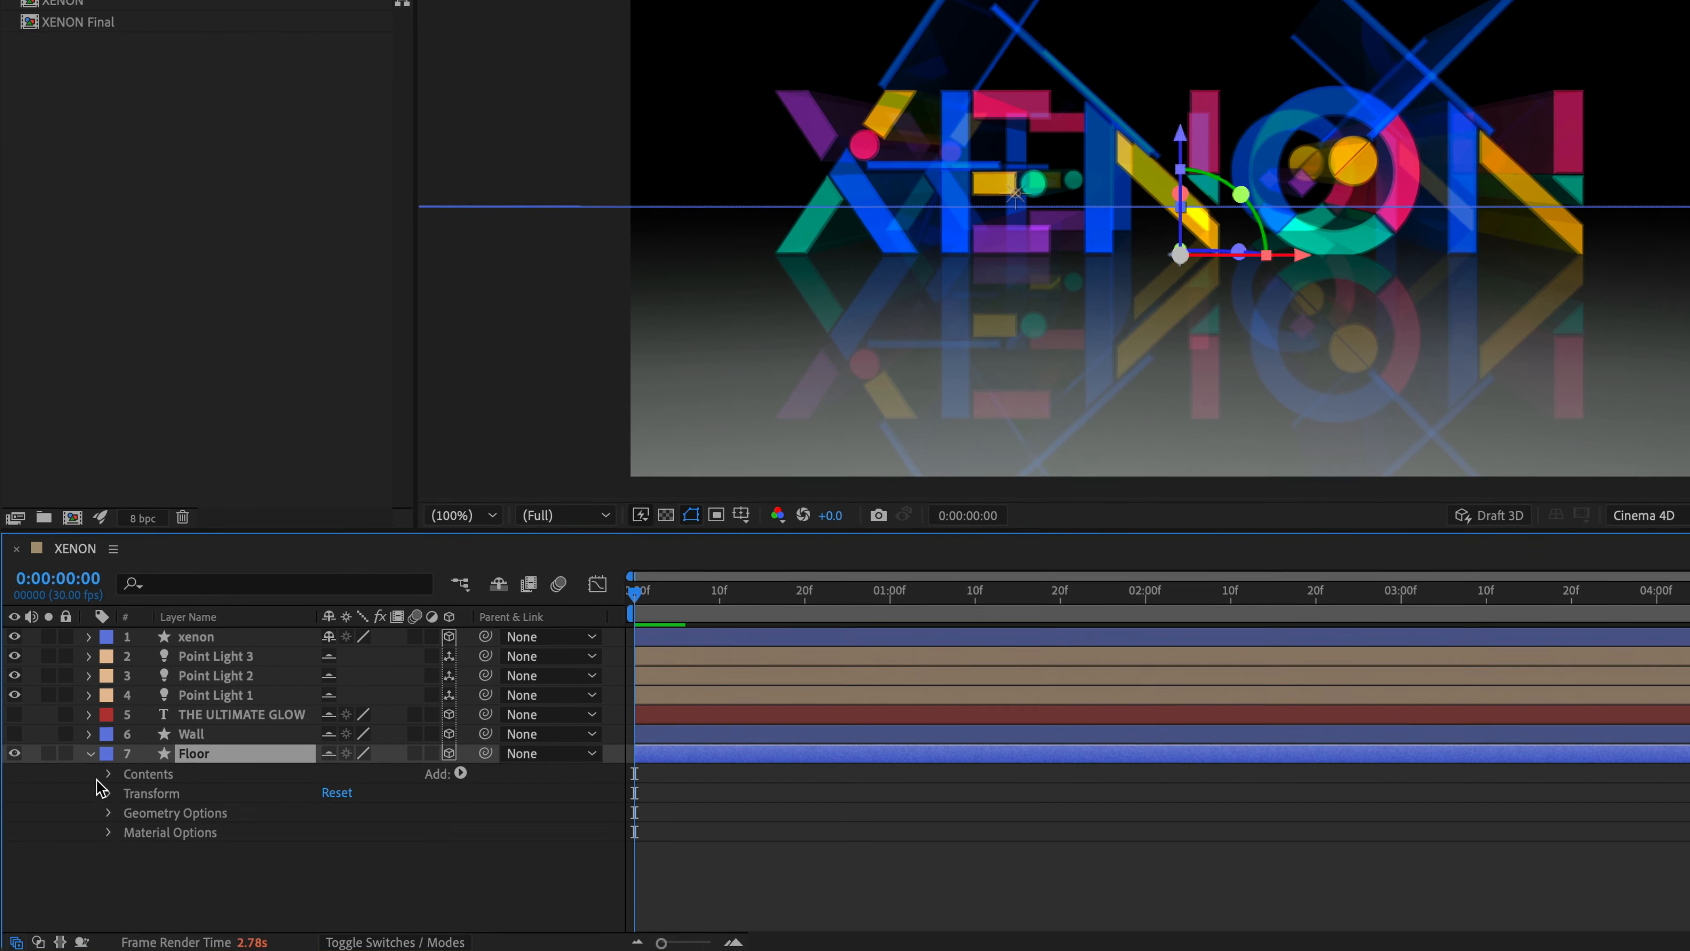
click(108, 830)
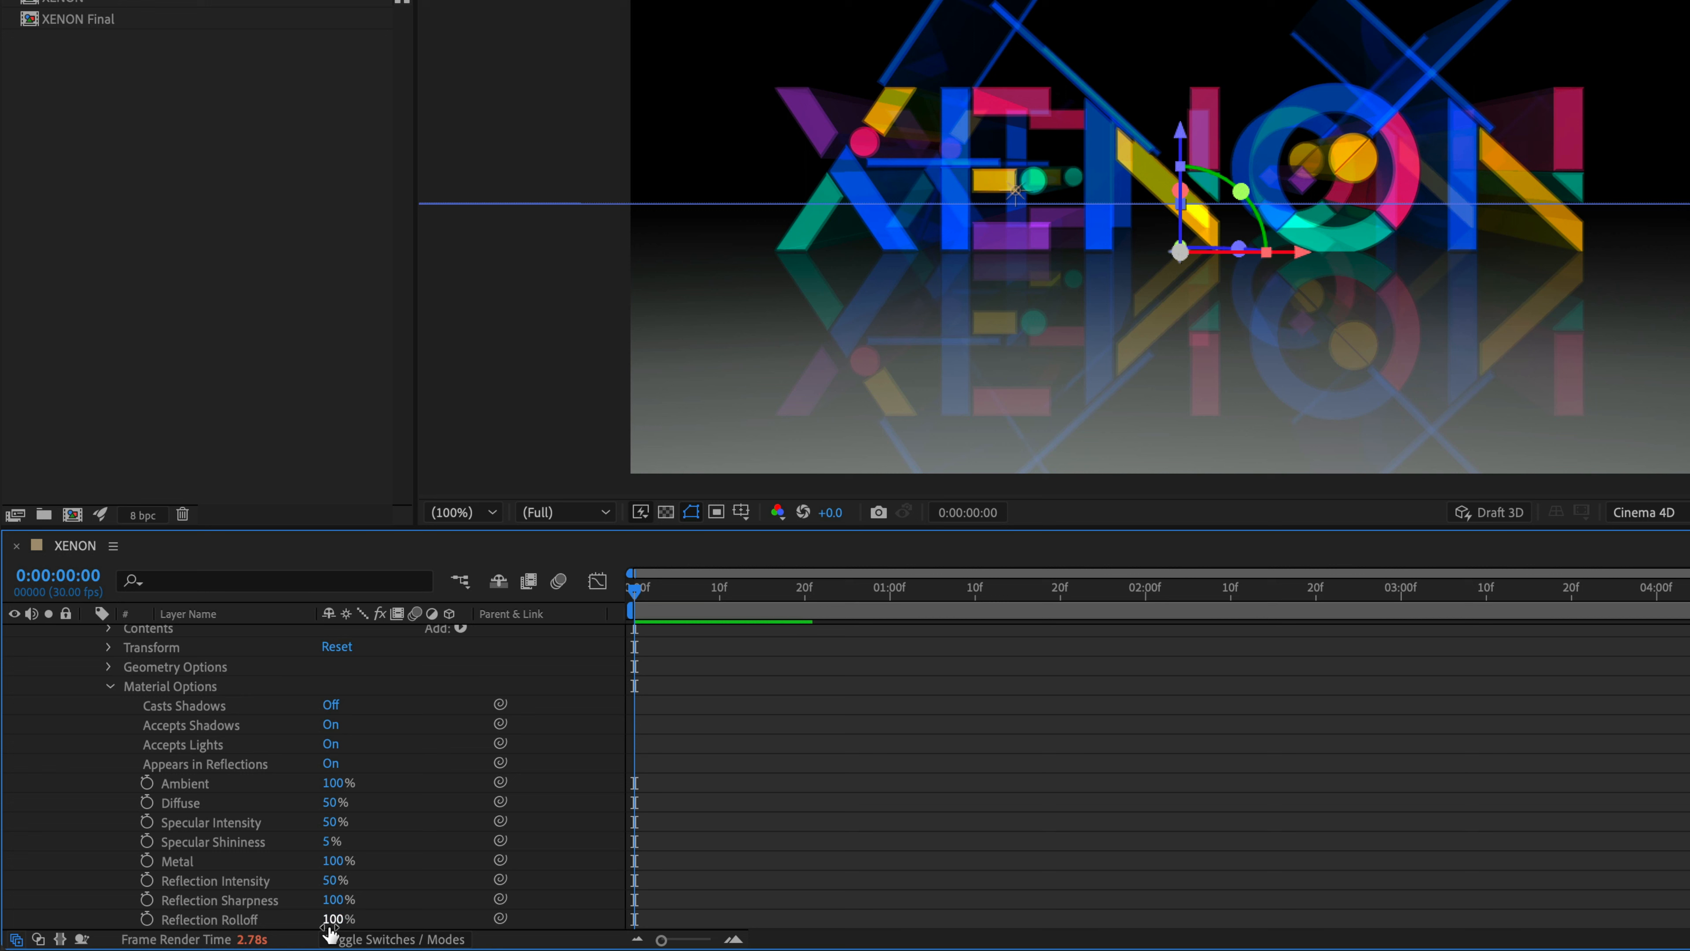
drag(329, 924, 96, 942)
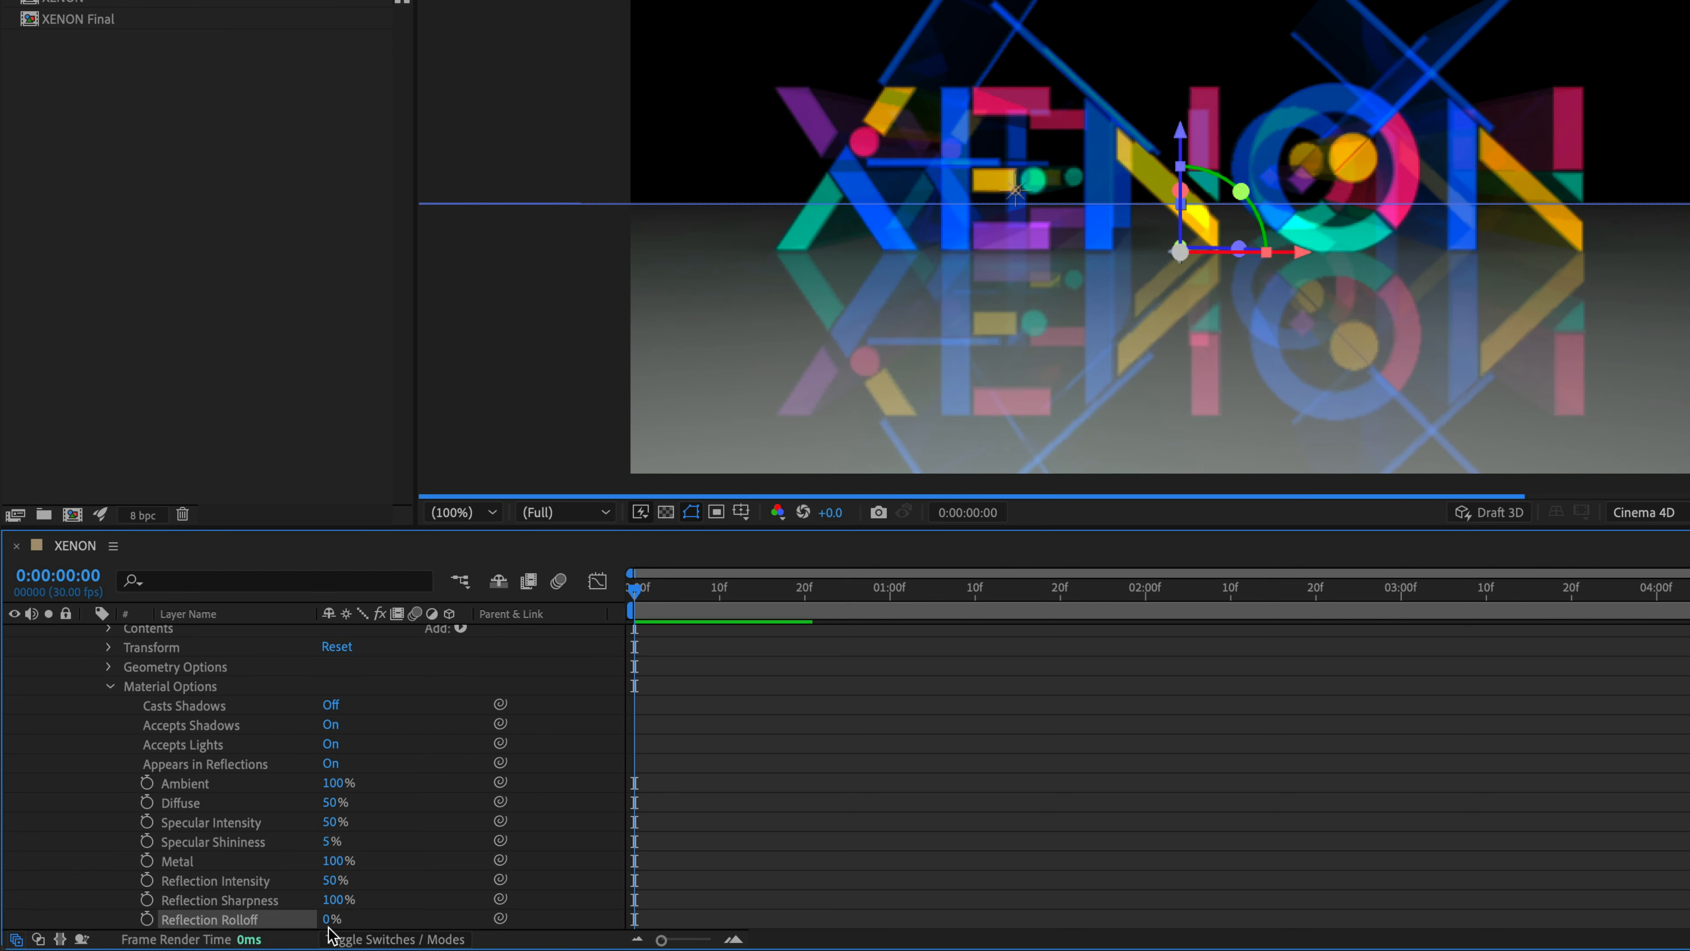
drag(329, 929, 386, 925)
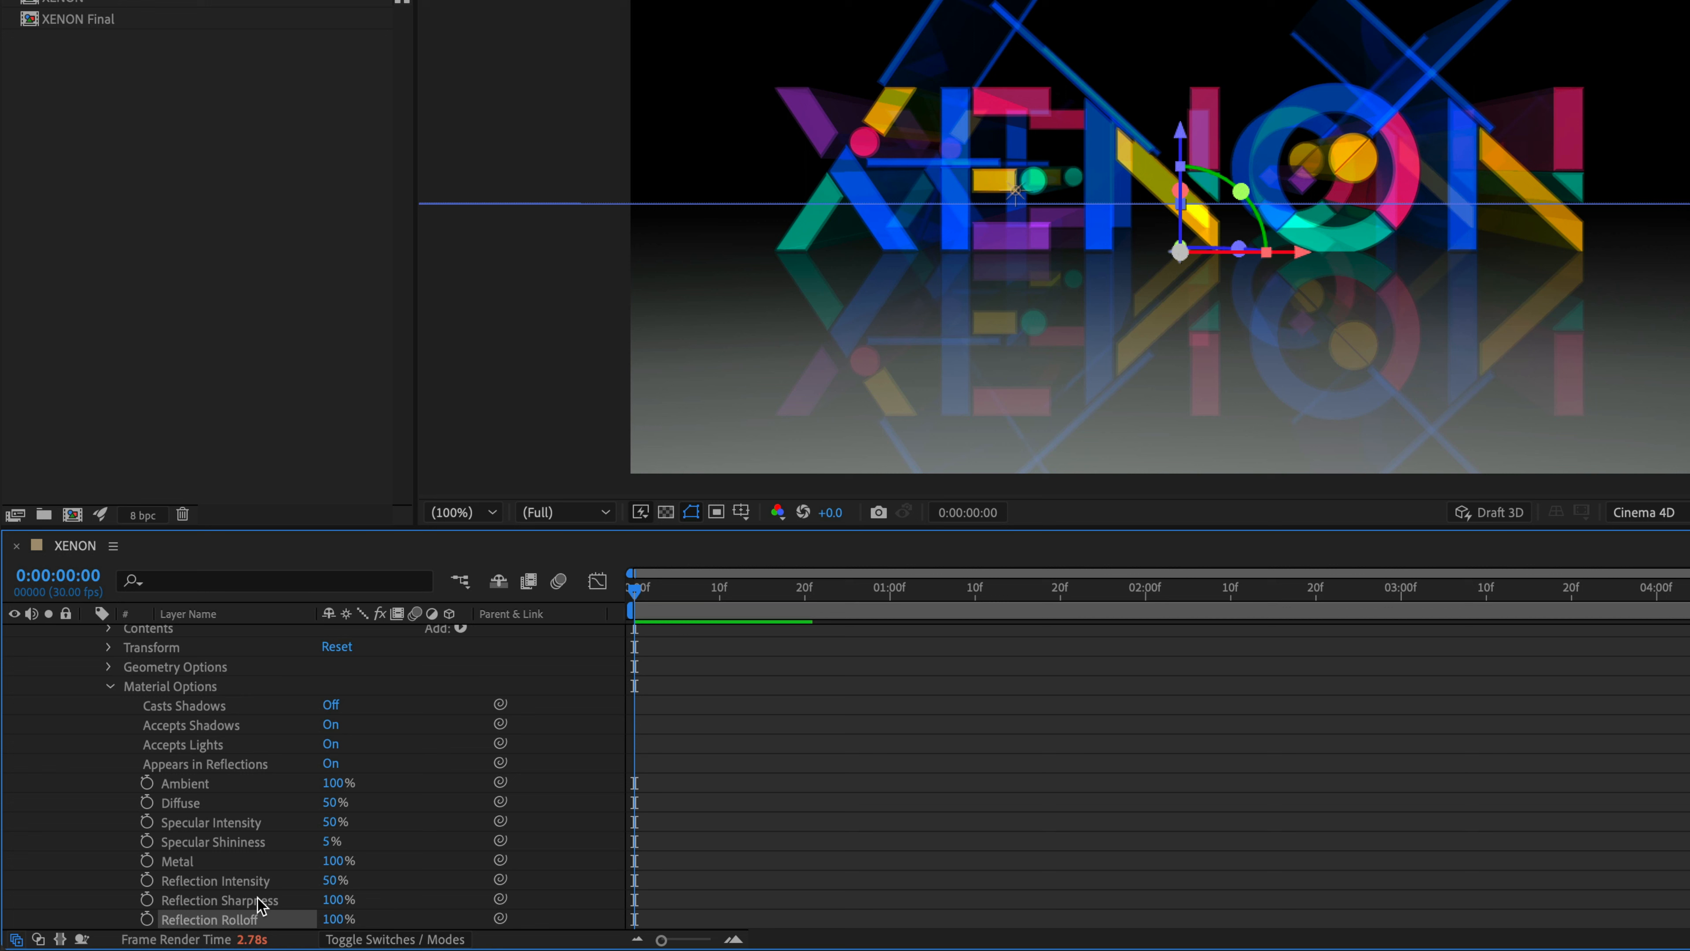
click(109, 687)
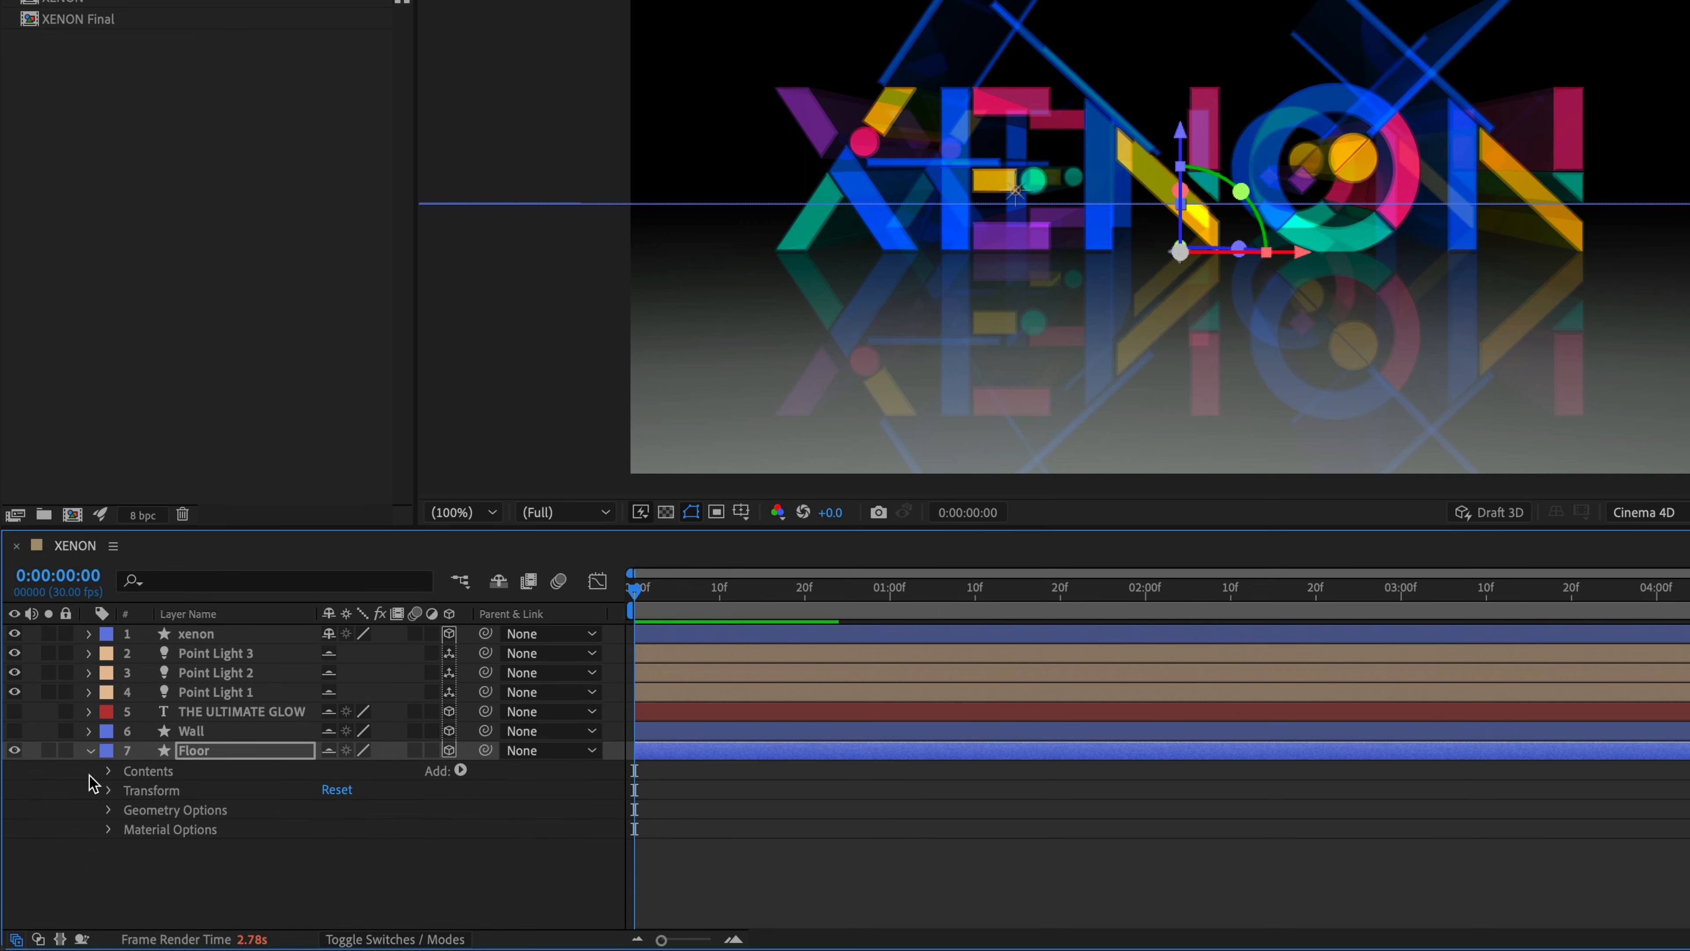
click(88, 751)
- Make the Wall and THE ULTIMATE GLOW layers visible and deselect all layers
click(14, 731)
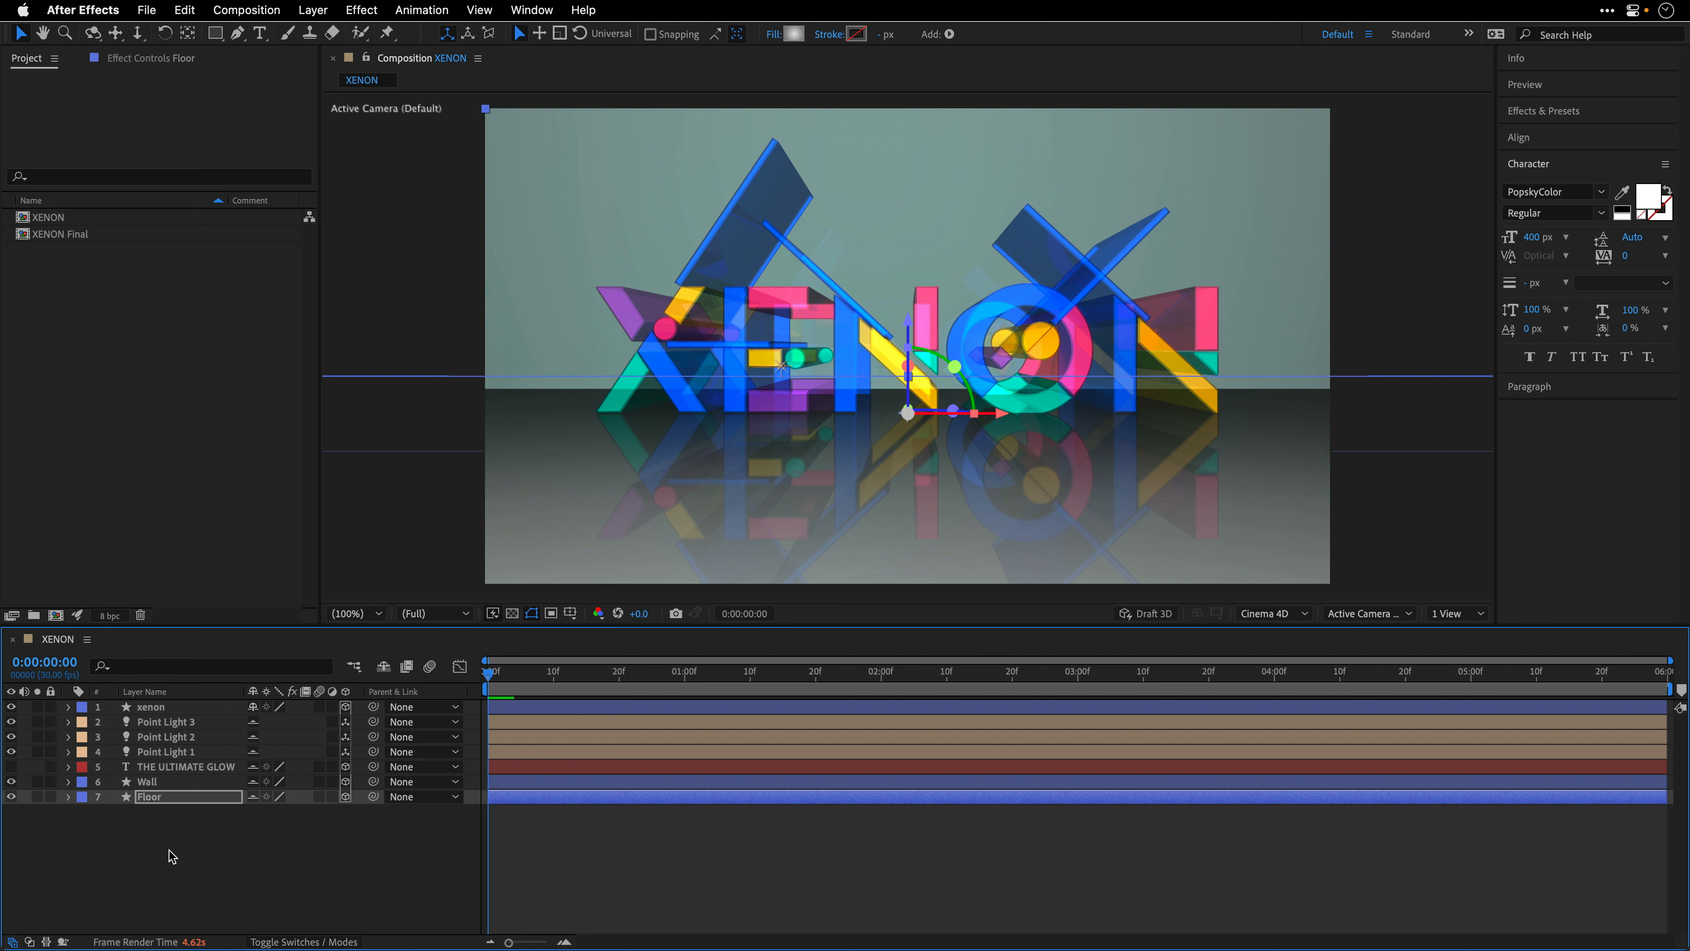
click(145, 767)
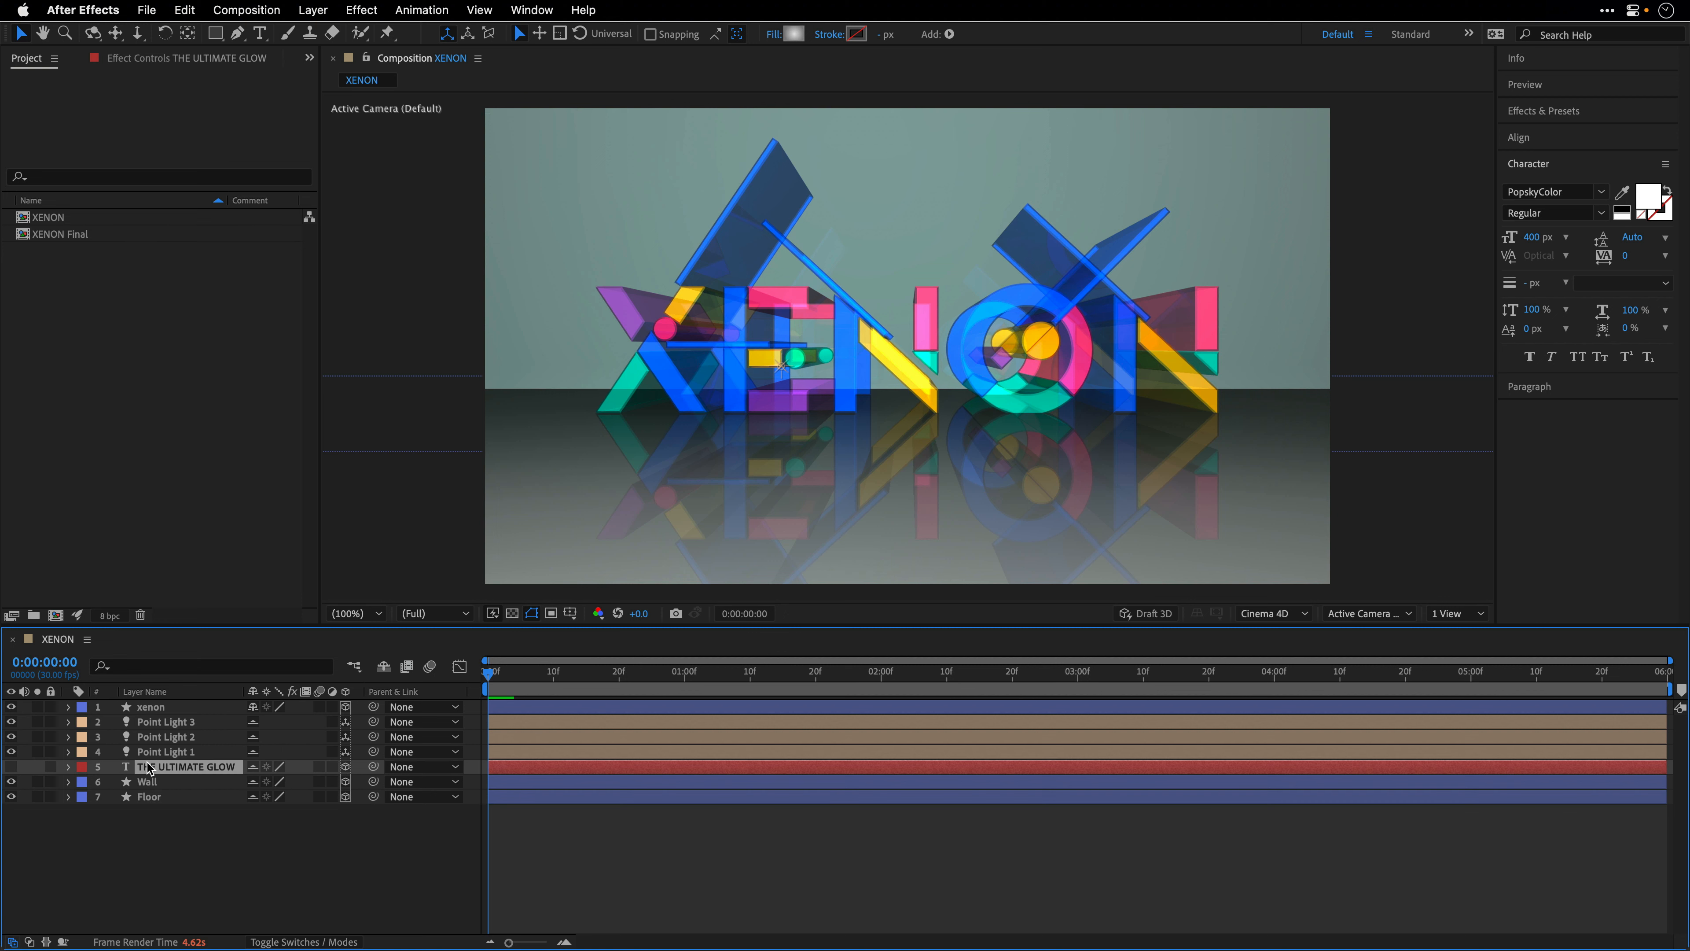
click(11, 767)
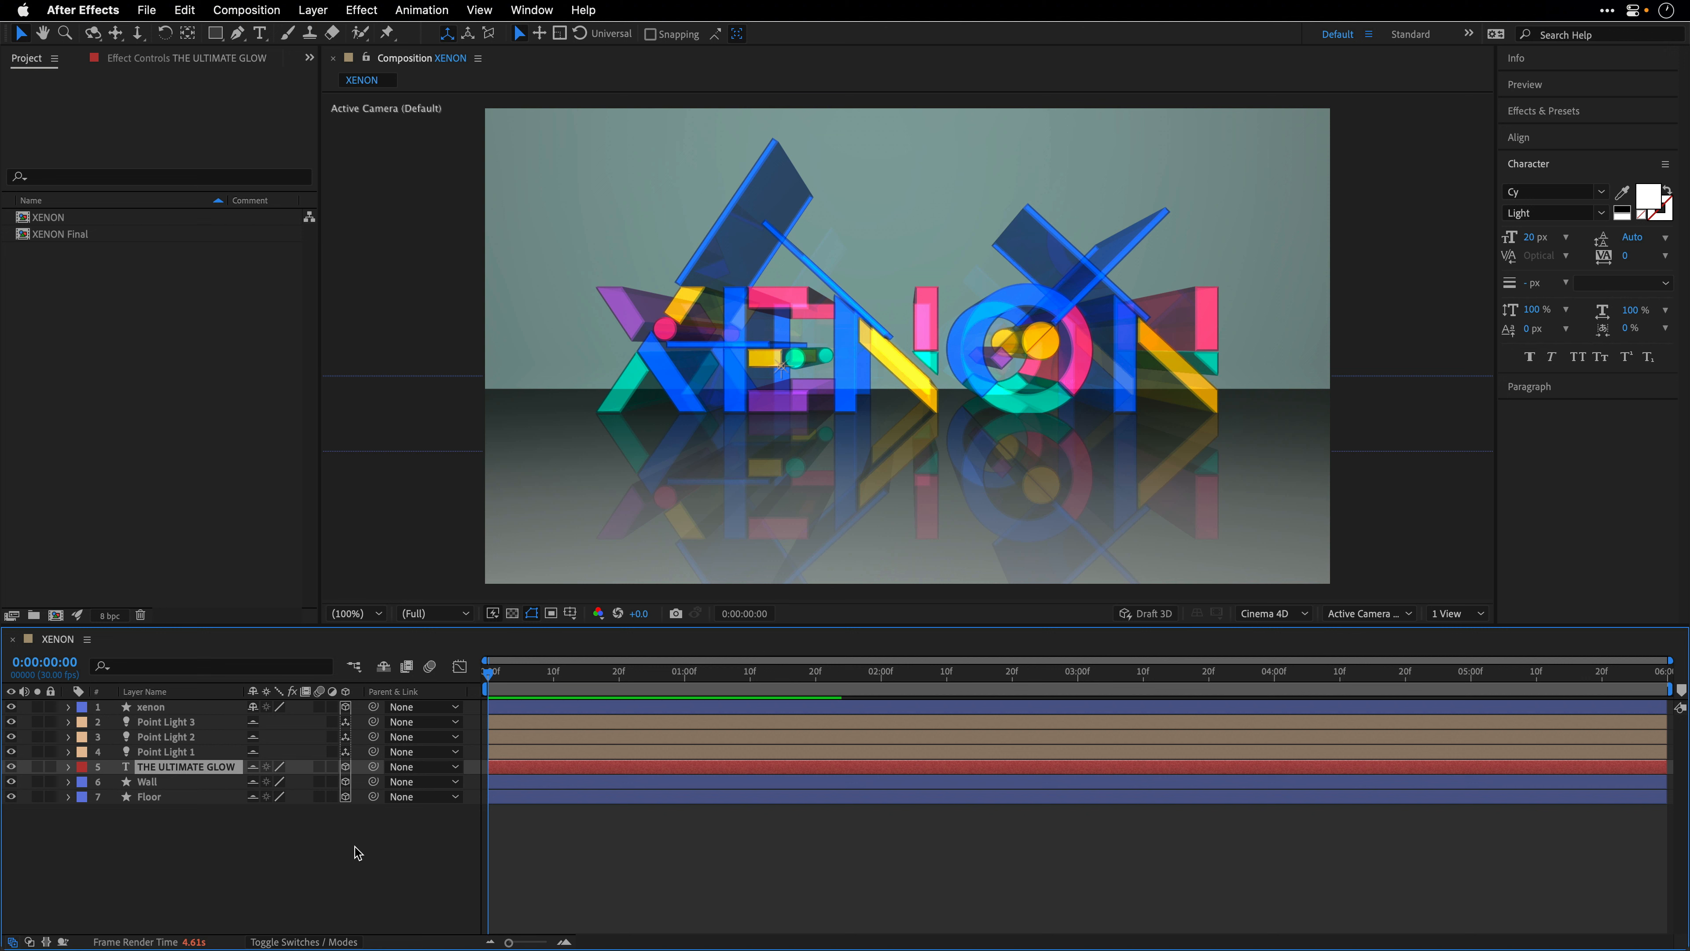
click(353, 854)
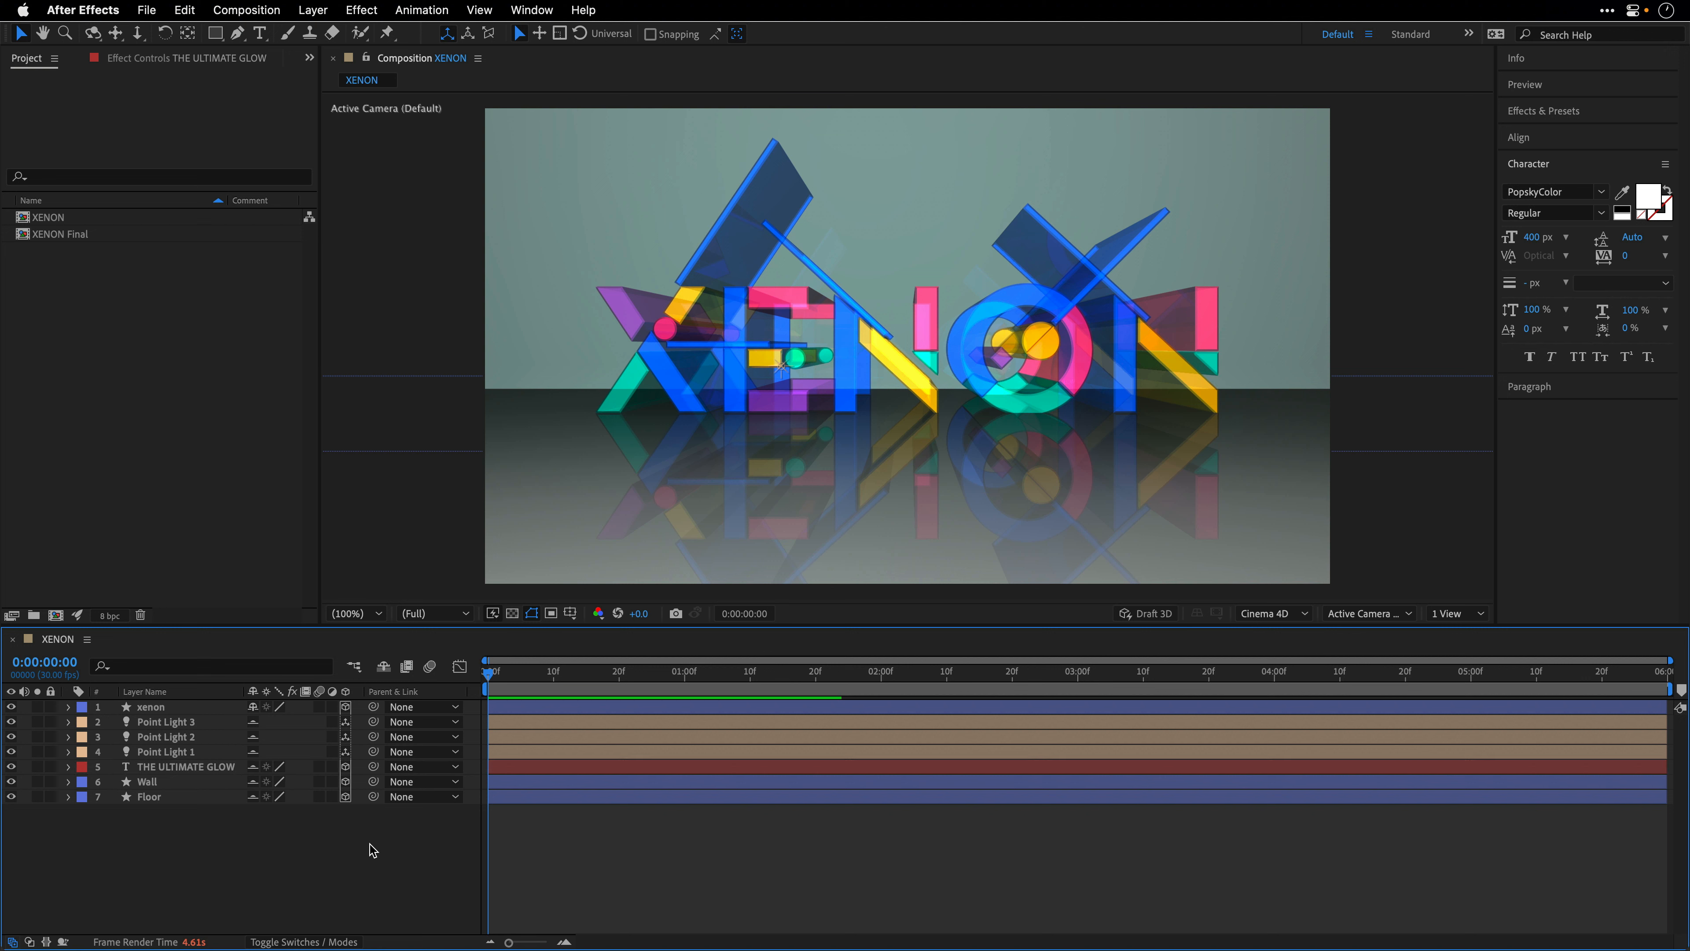
- Create a new two-node camera named Camera 1 with the 50mm preset
click(318, 13)
mouse_move(322, 40)
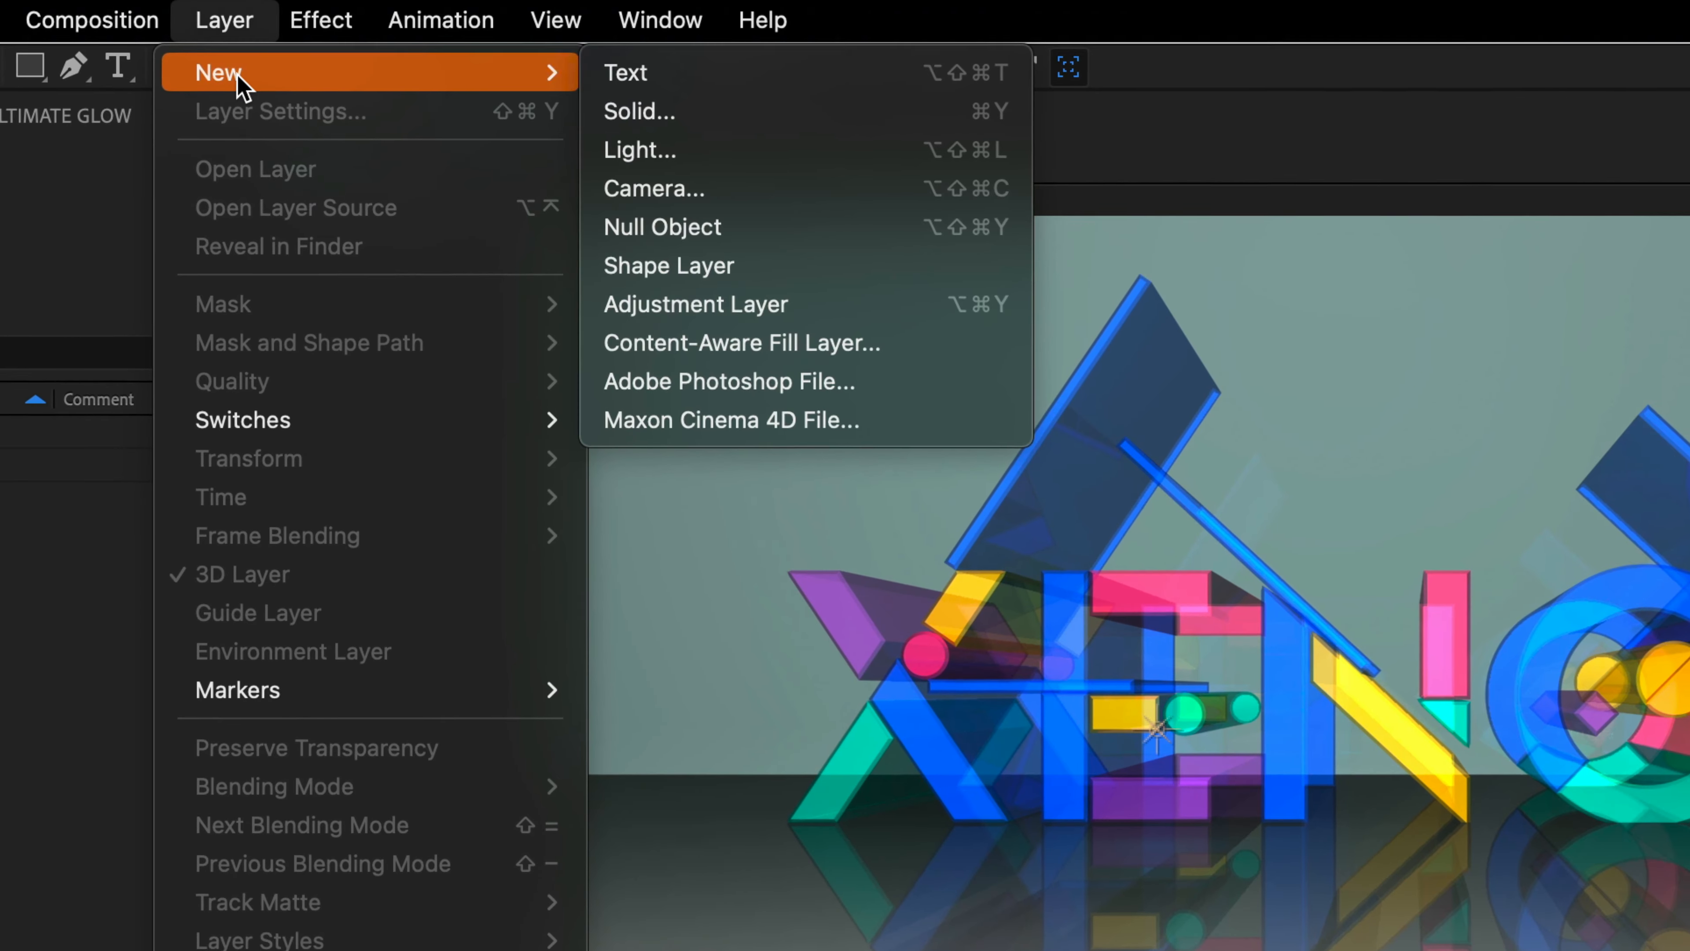
click(690, 192)
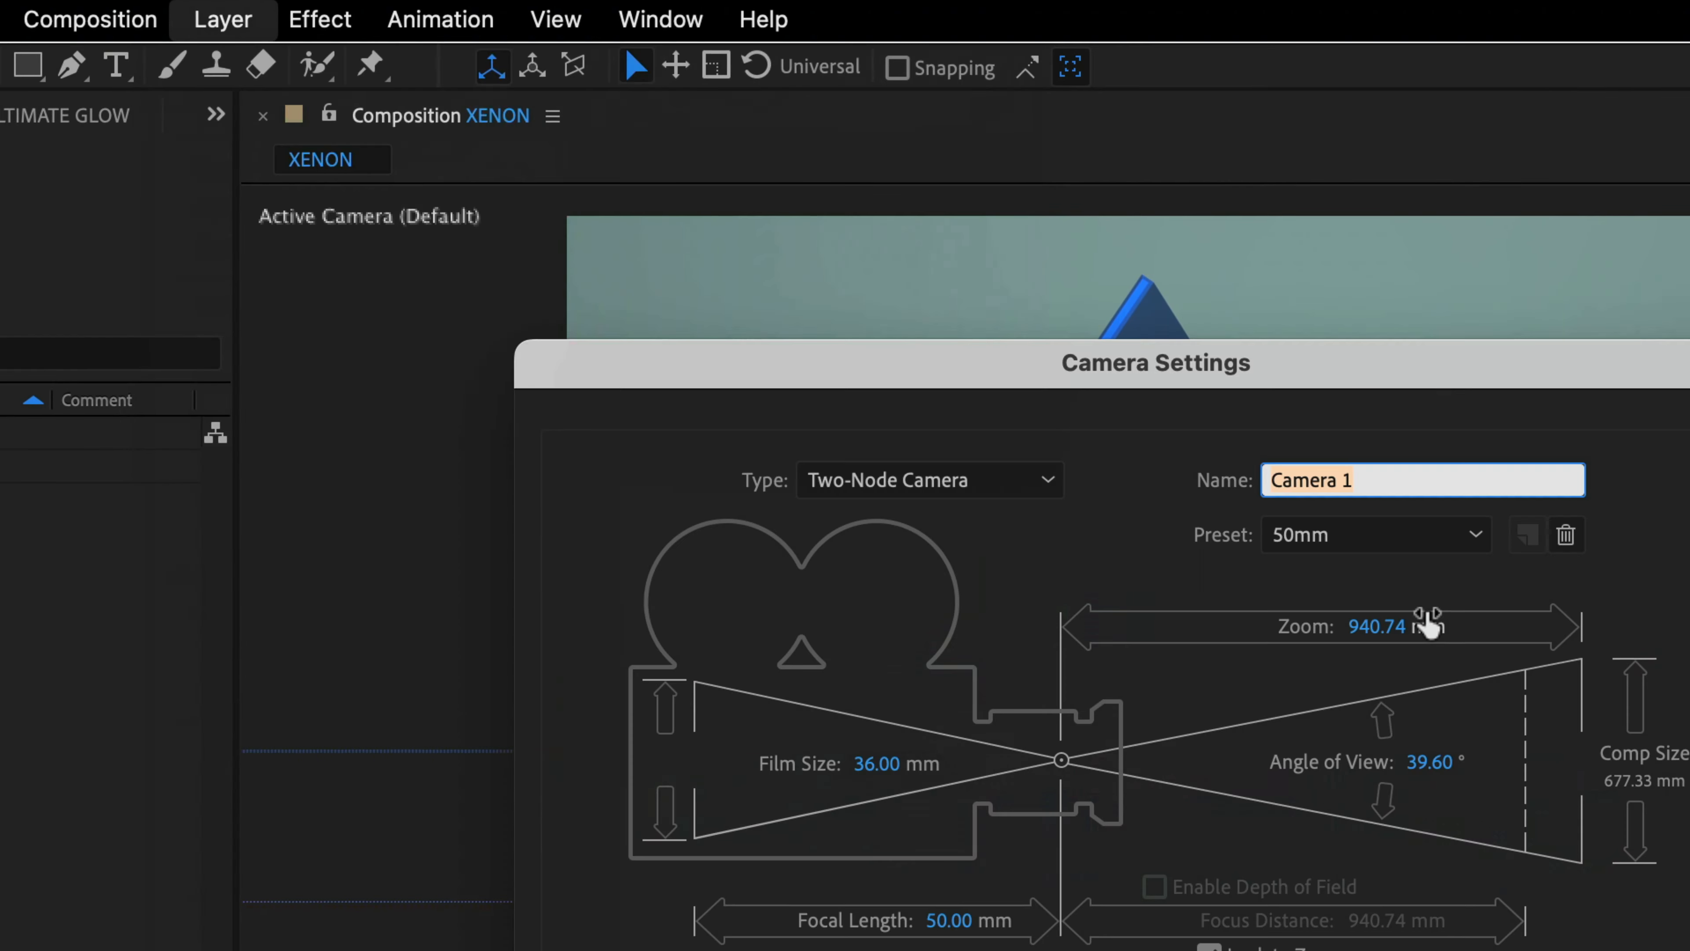
click(1331, 536)
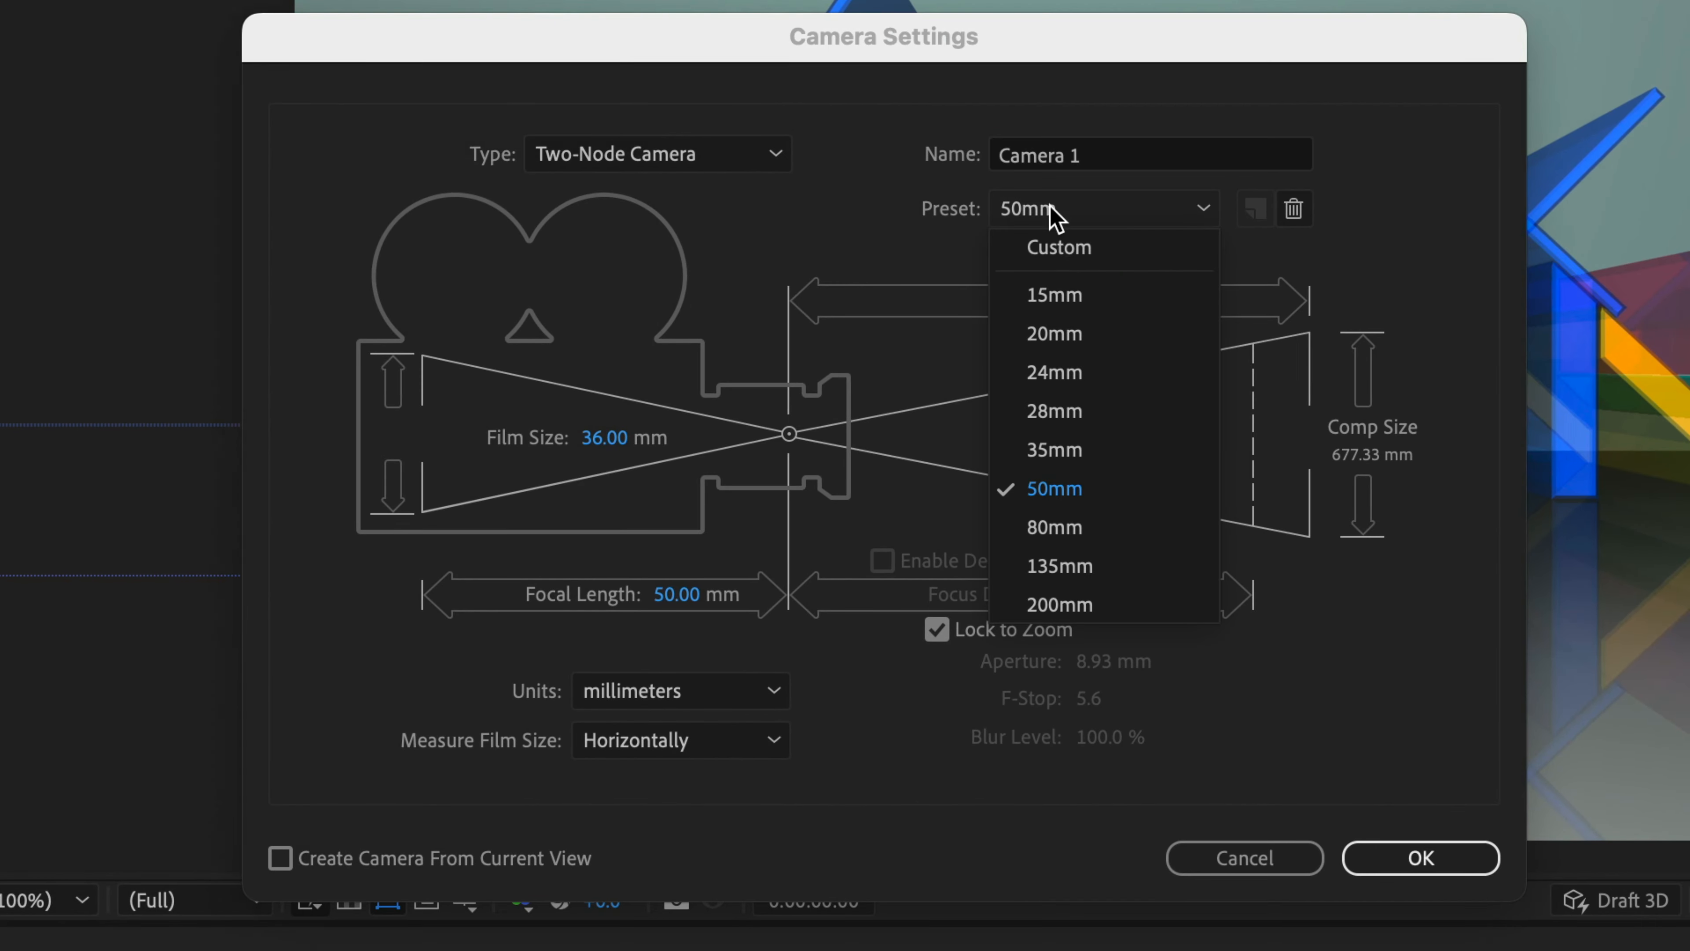
click(1078, 490)
click(1384, 865)
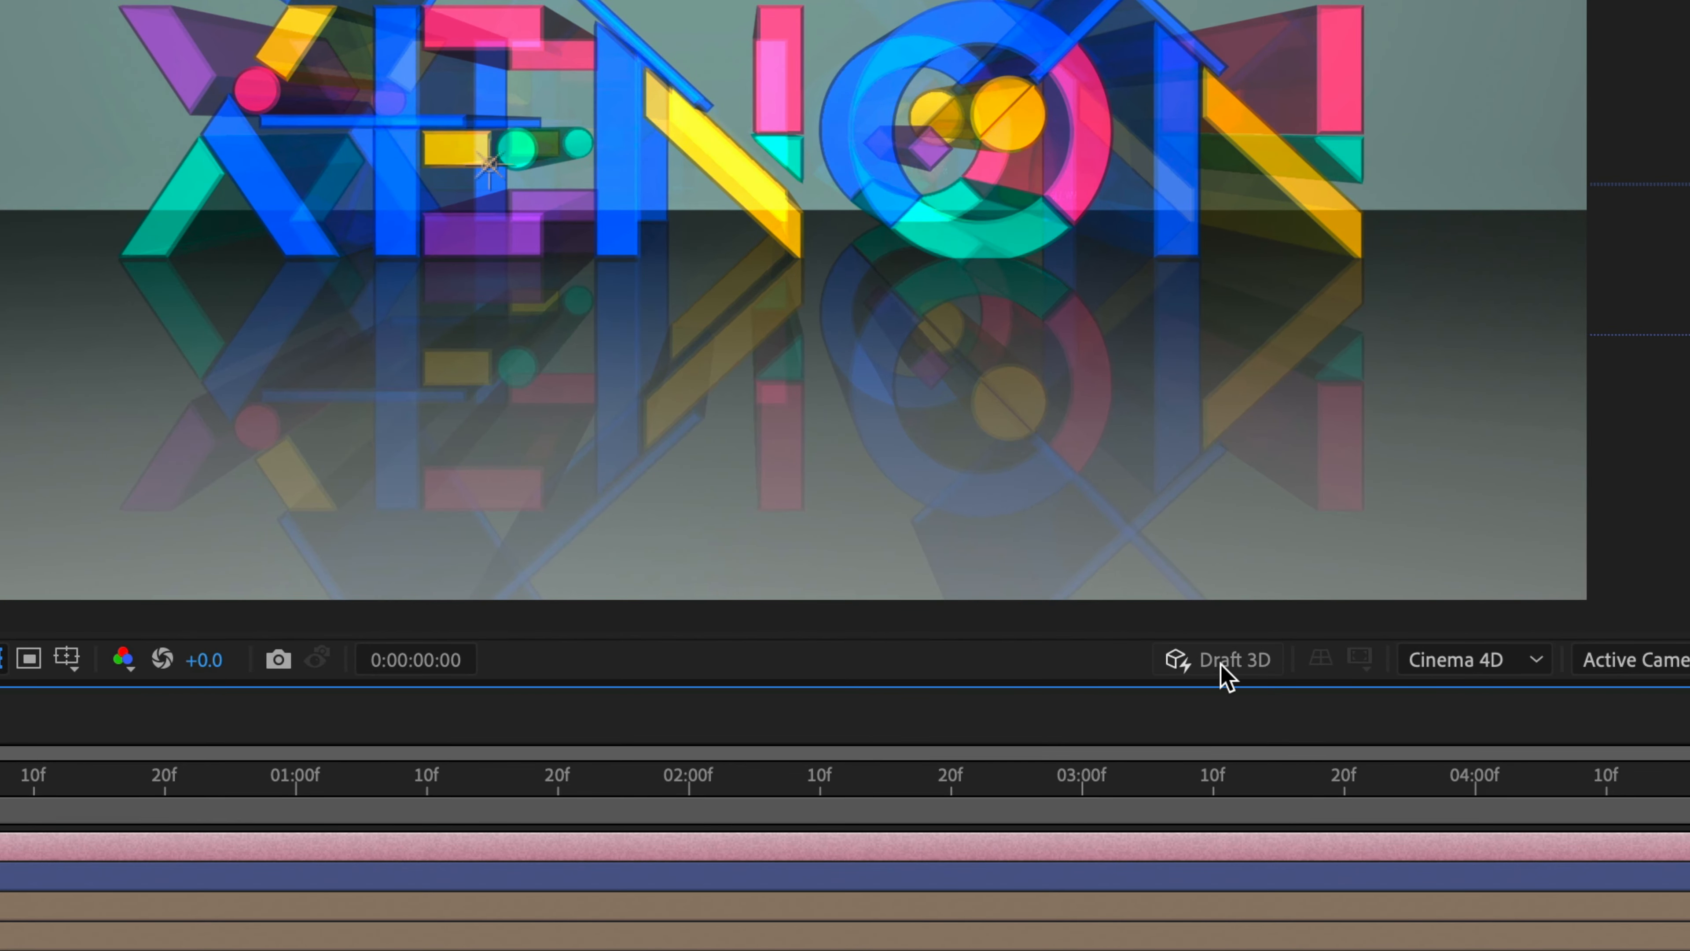
- Turn on Draft 3D for the composition preview and cycle through the camera navigation tools
click(1219, 663)
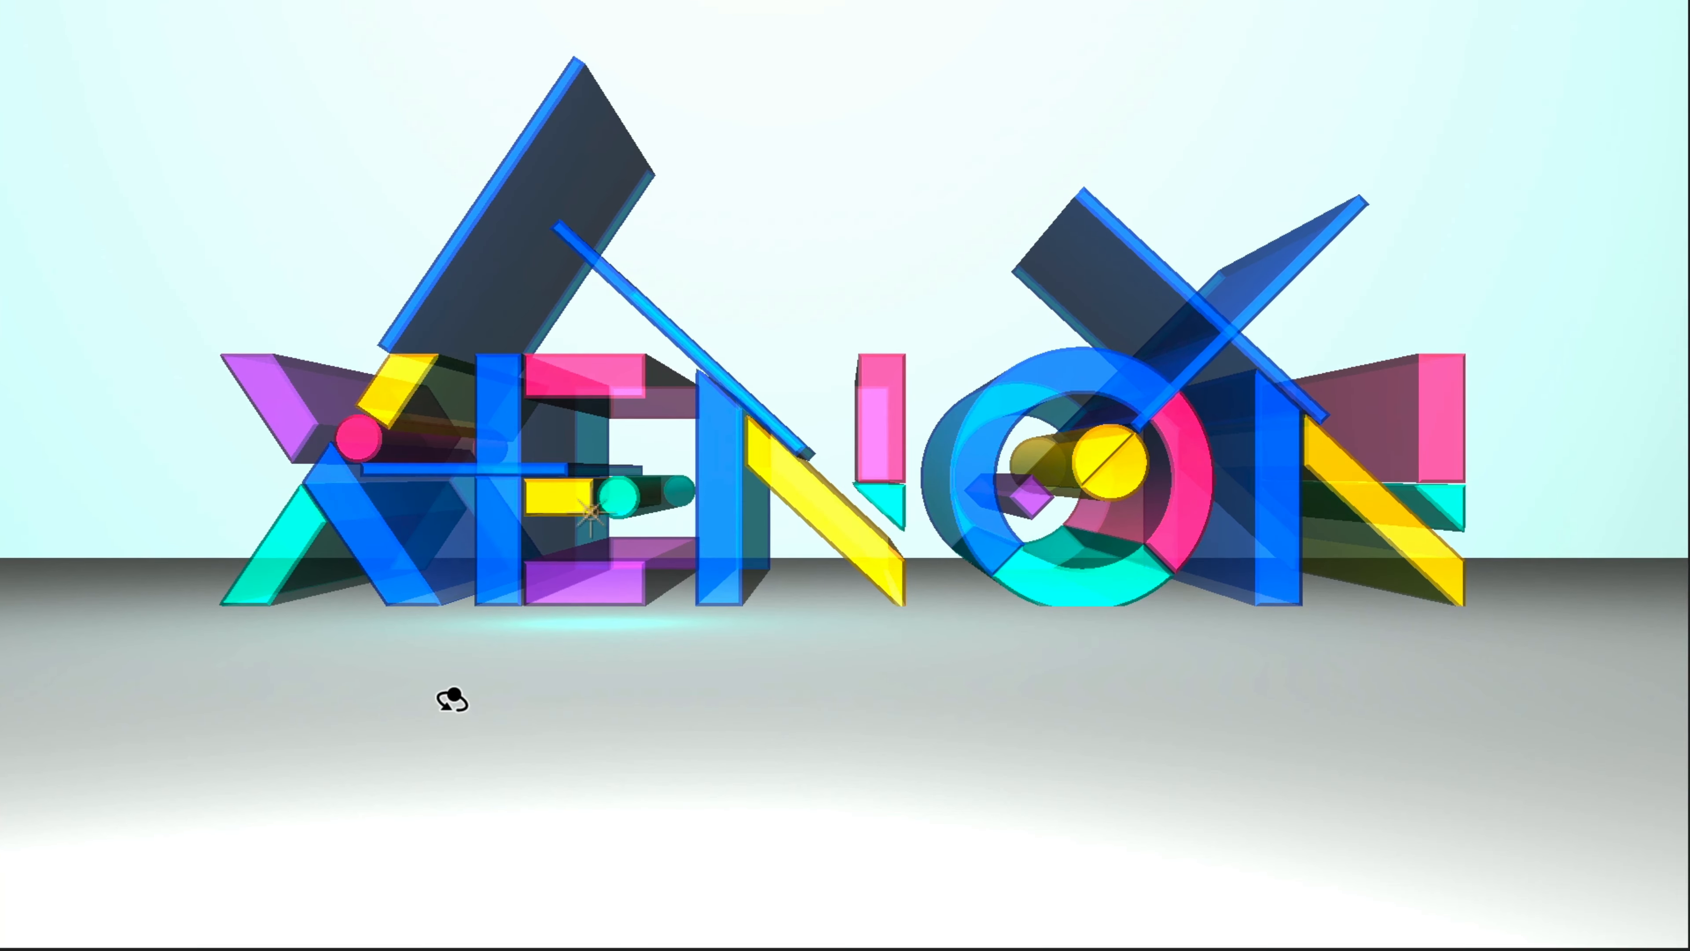
key(c)
key(c)
key(c)
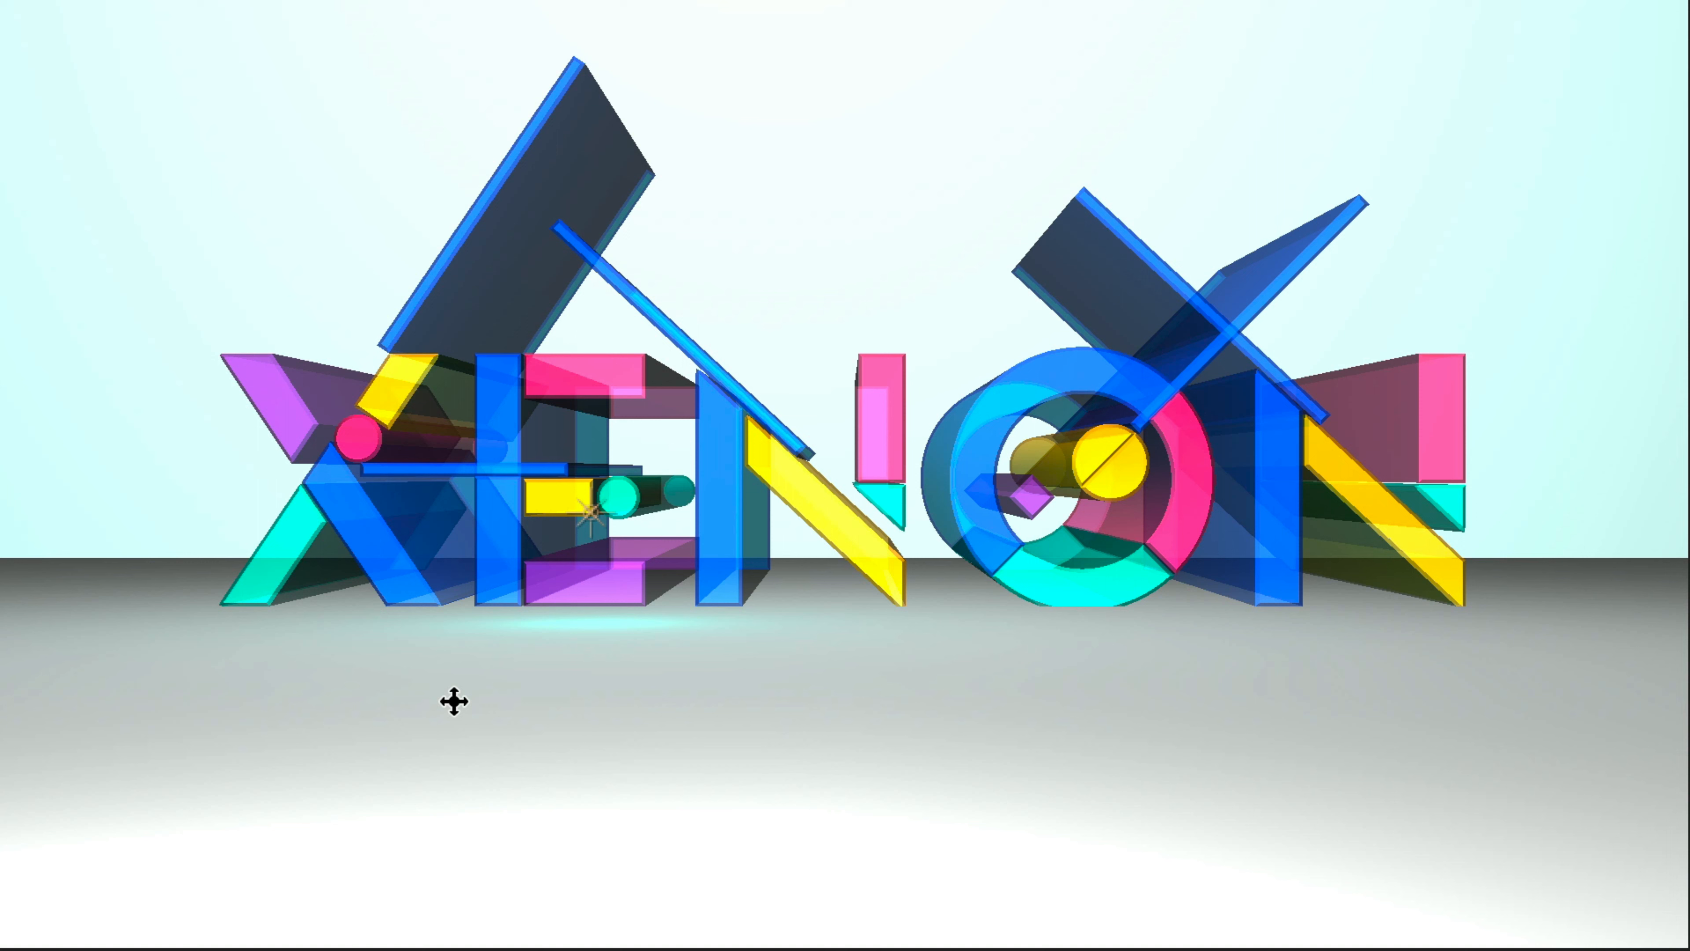
key(c)
key(c)
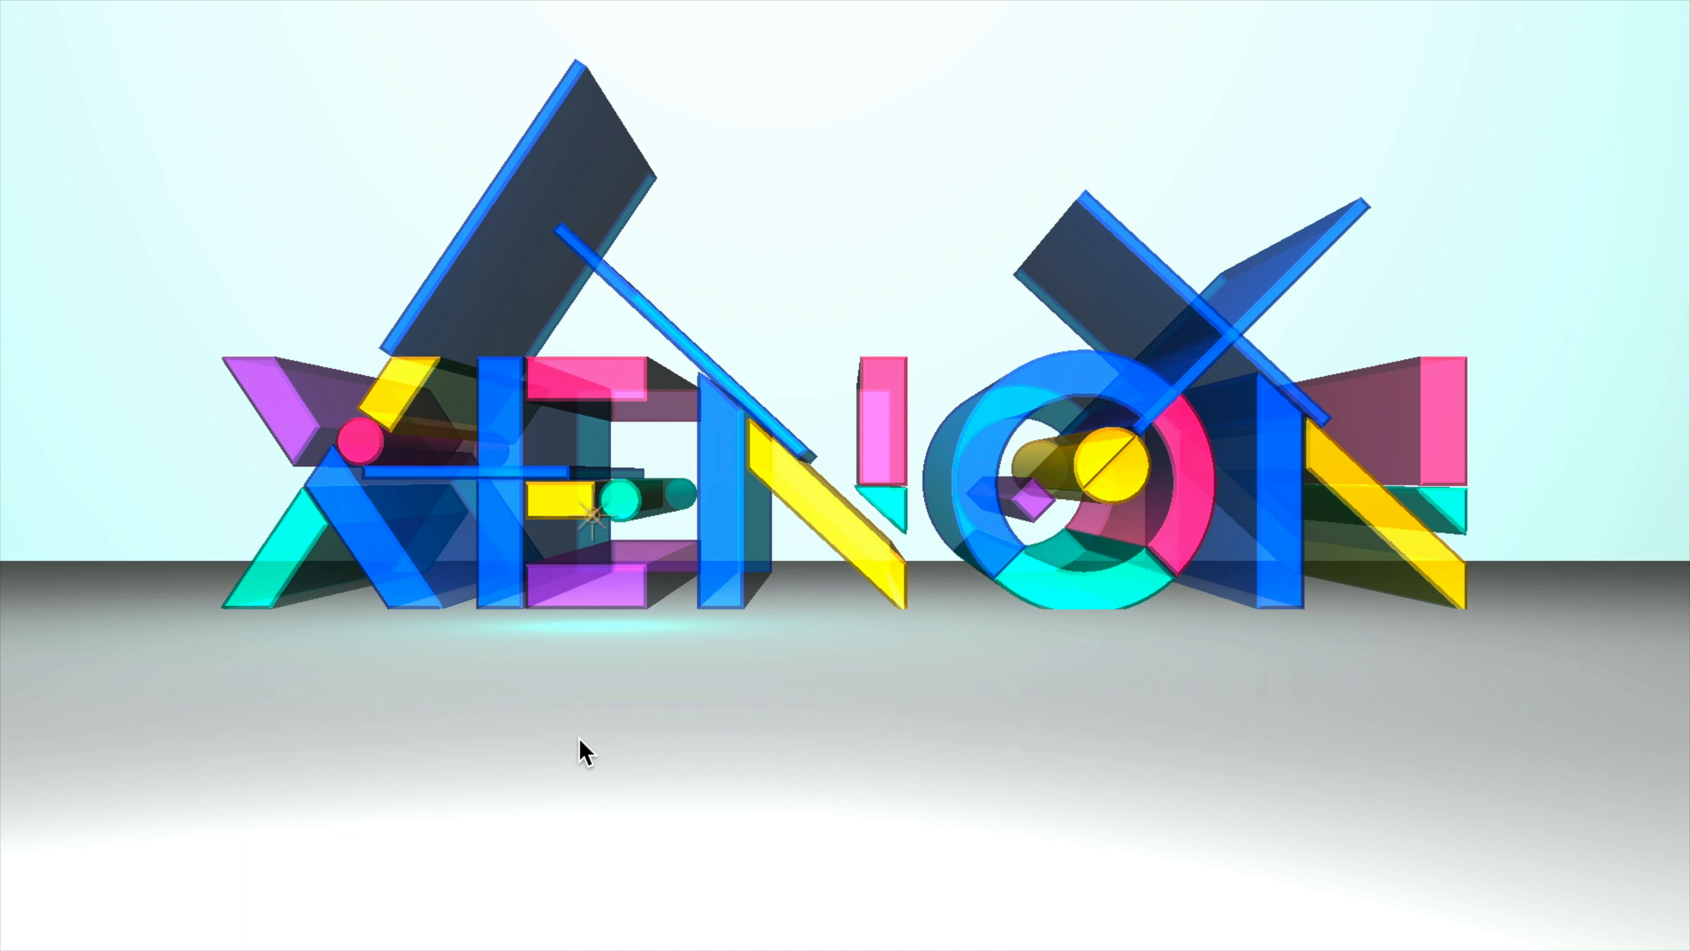
key(super+shift+4)
key(space)
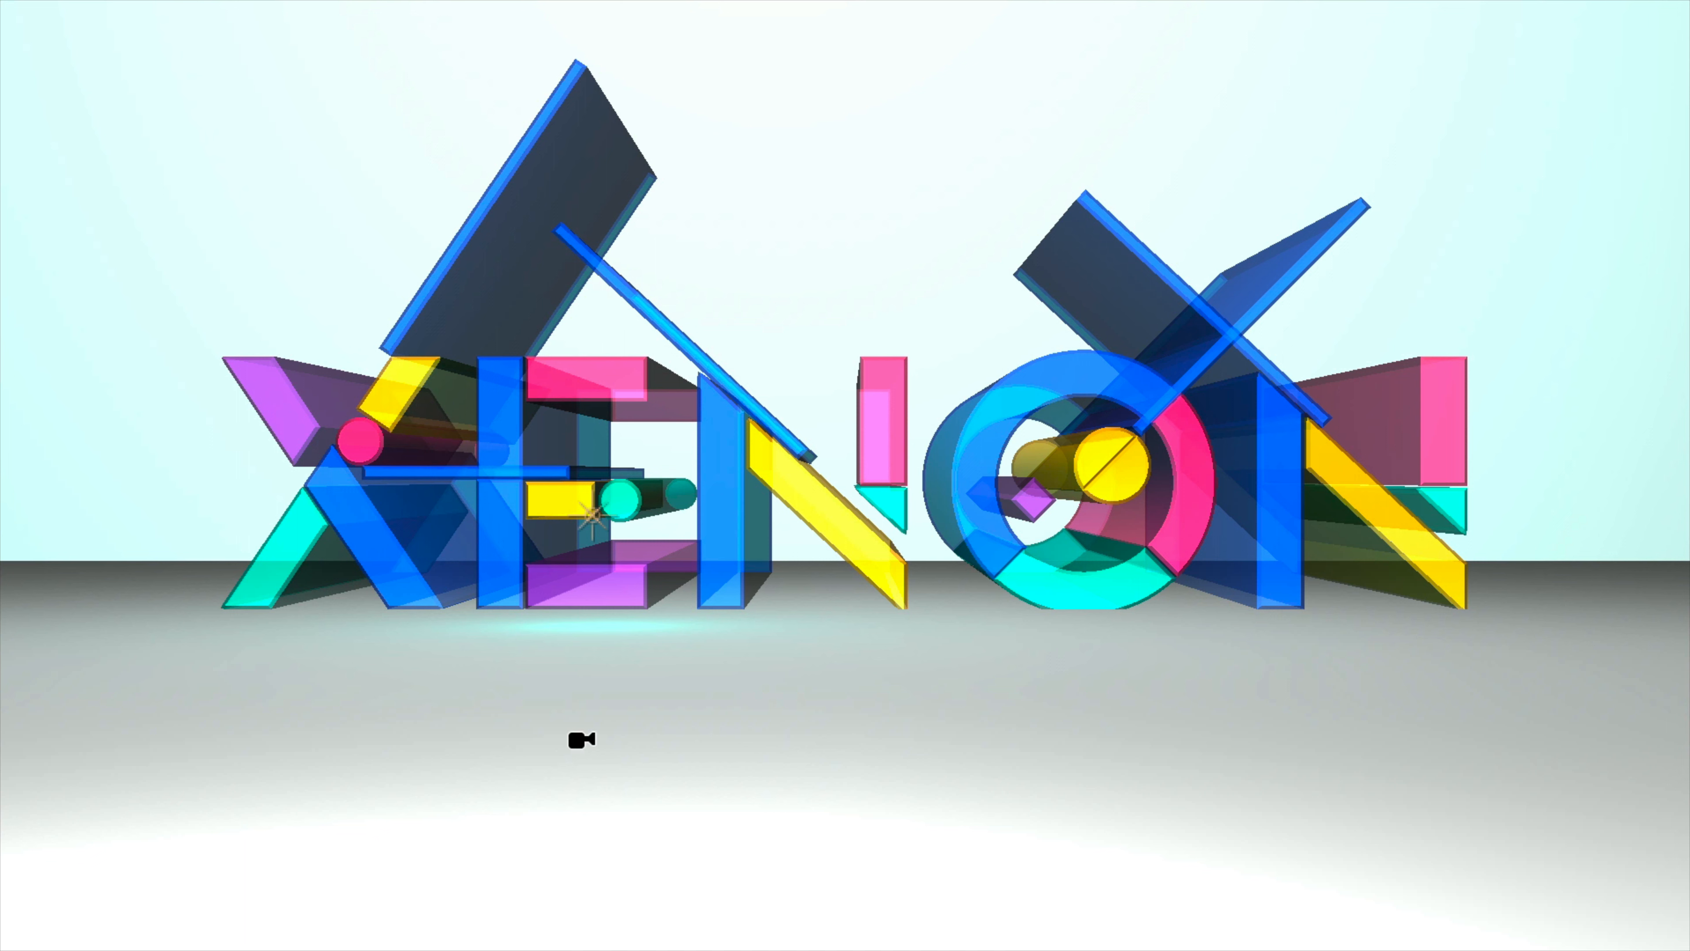
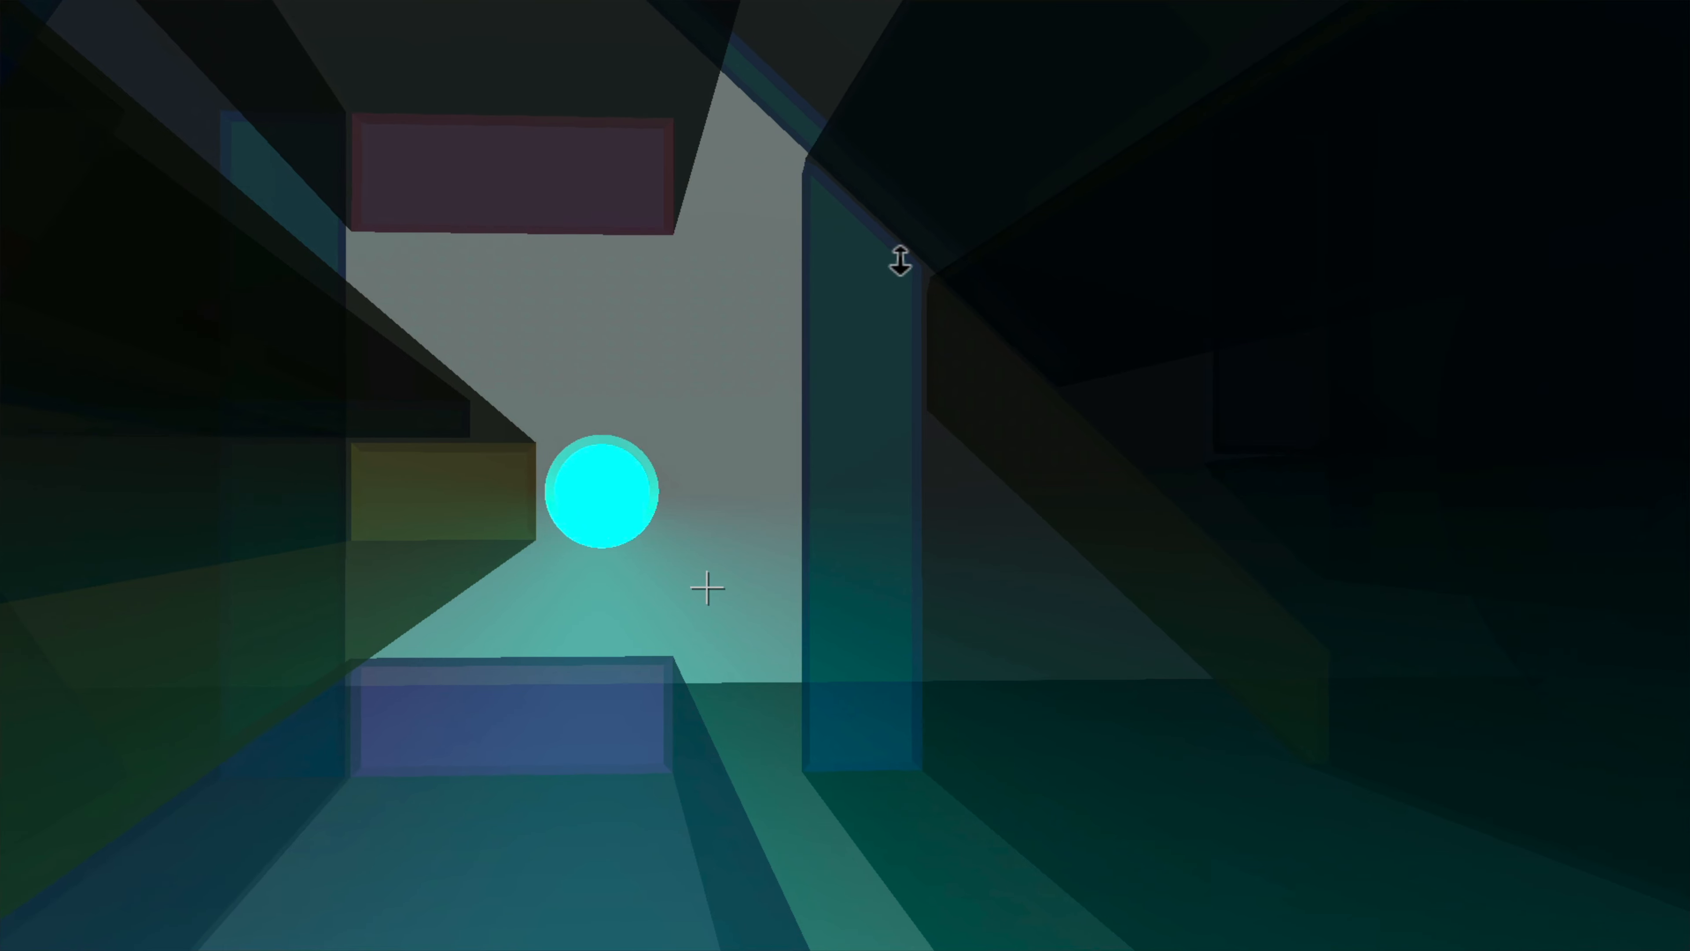
- Move Camera 1 in among the extruded letters around the cyan circle, to a position of about 703.7, 563.7, 0.9
drag(606, 589, 852, 254)
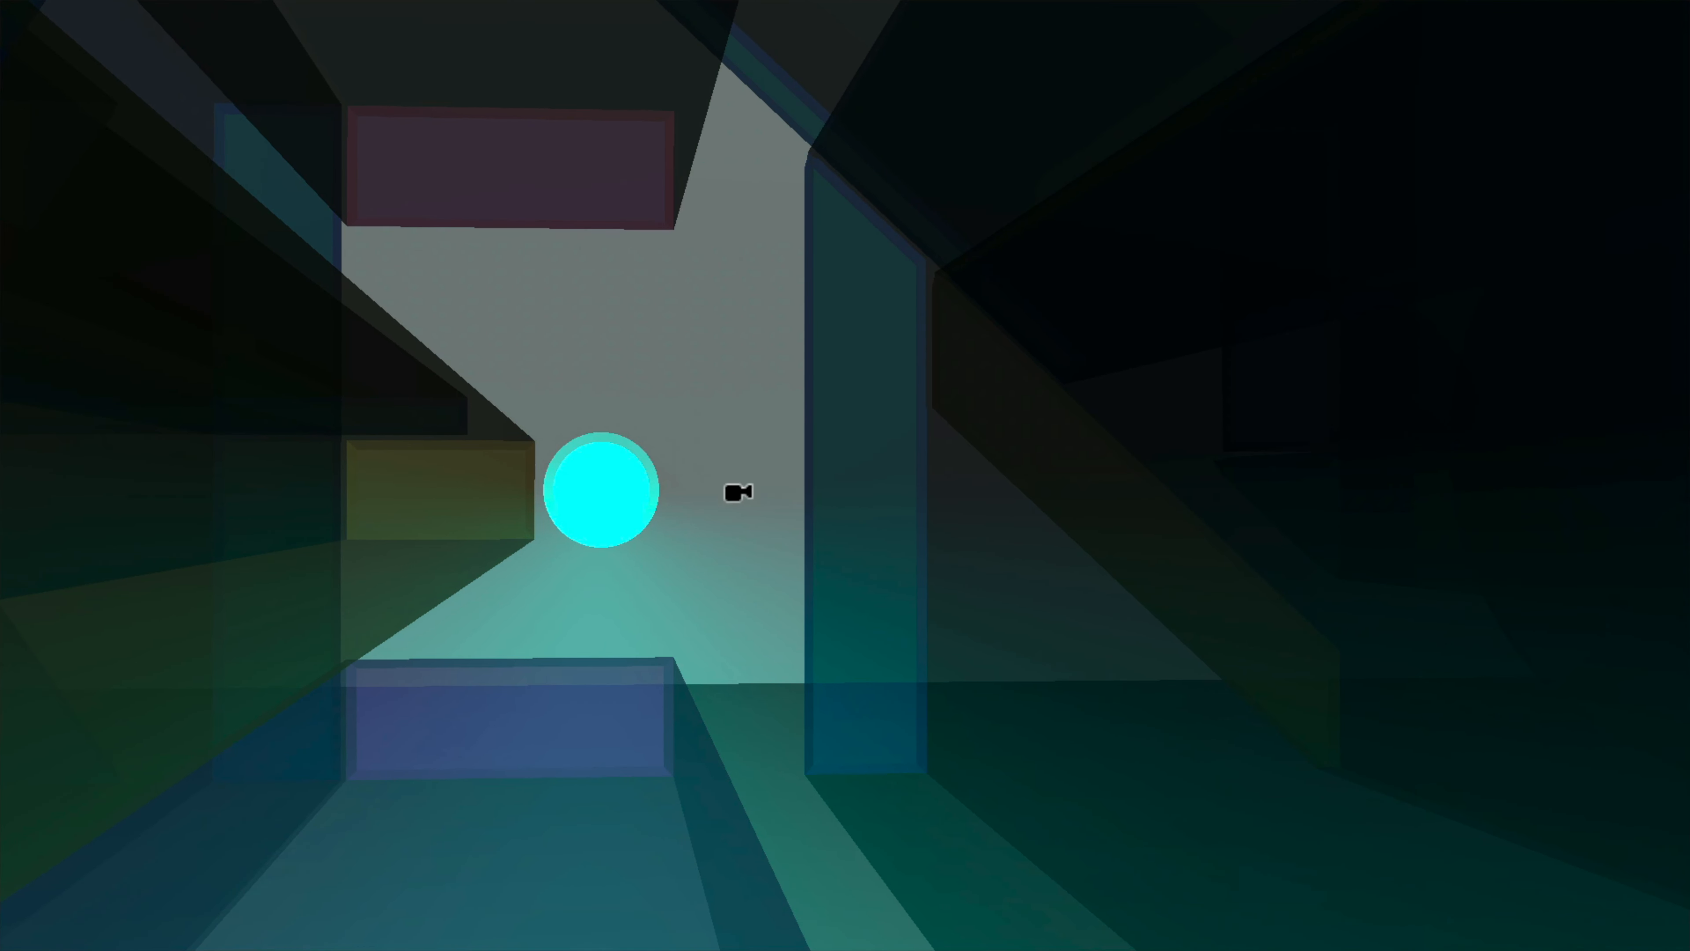
drag(596, 581, 1104, 1)
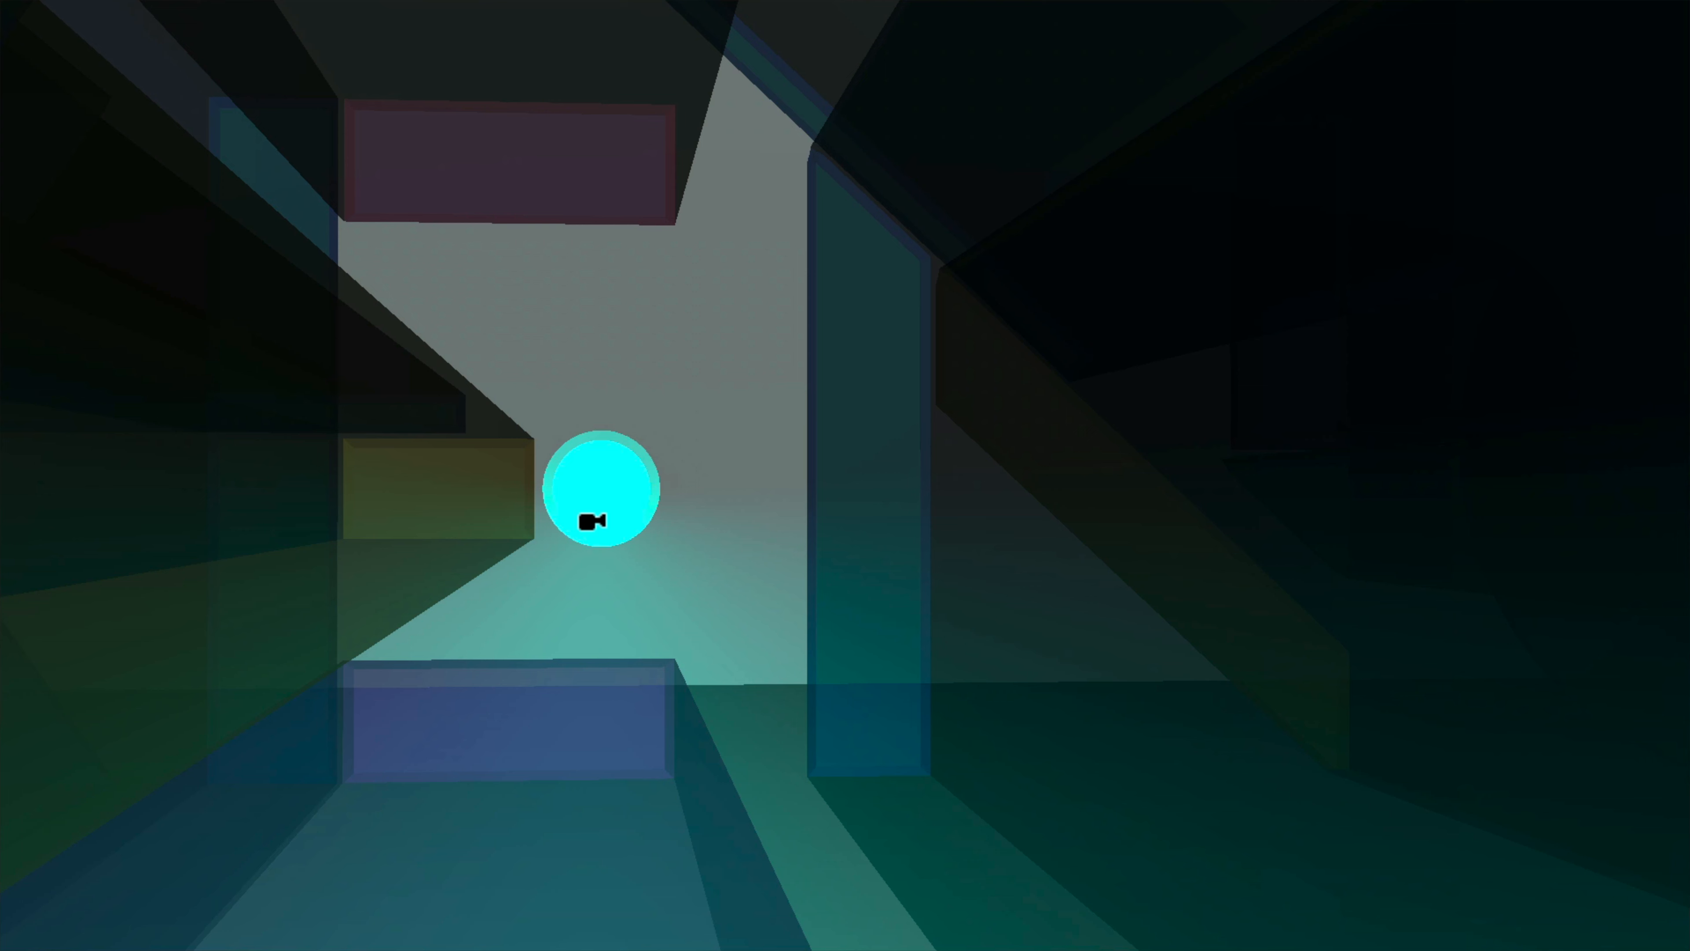
mouse_move(591, 522)
mouse_down()
mouse_move(592, 483)
mouse_move(585, 563)
mouse_move(591, 534)
mouse_up()
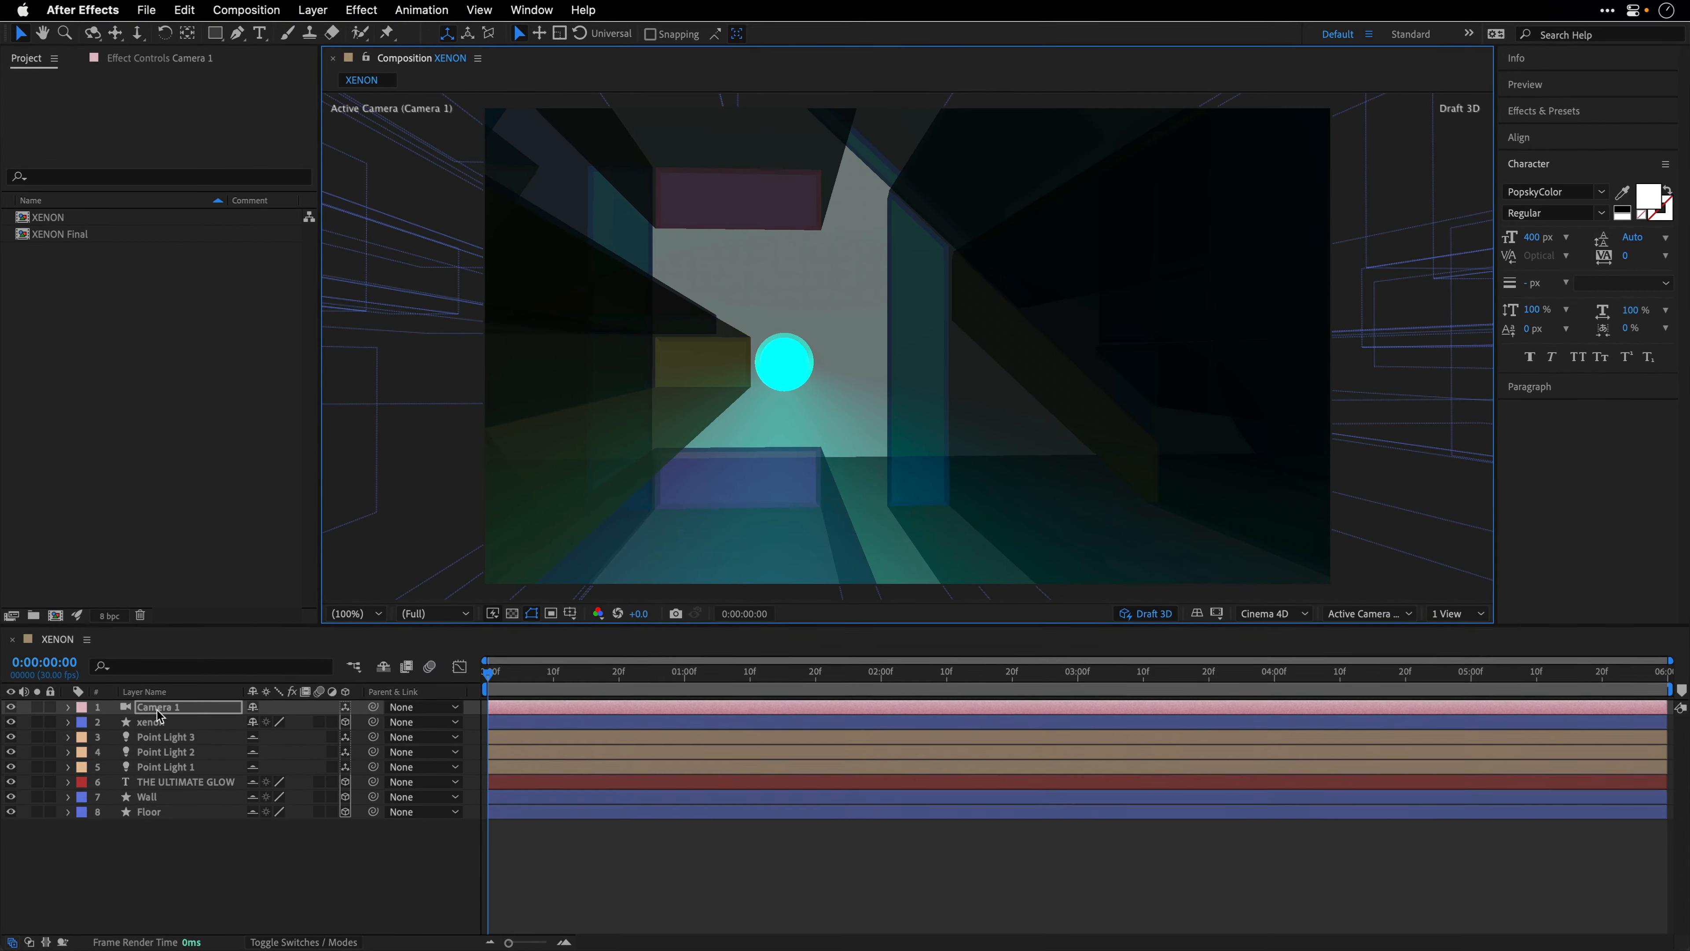
- Reveal Camera 1's modified properties and enable keyframing for Point of Interest and Position at 0:00:00:00
click(154, 710)
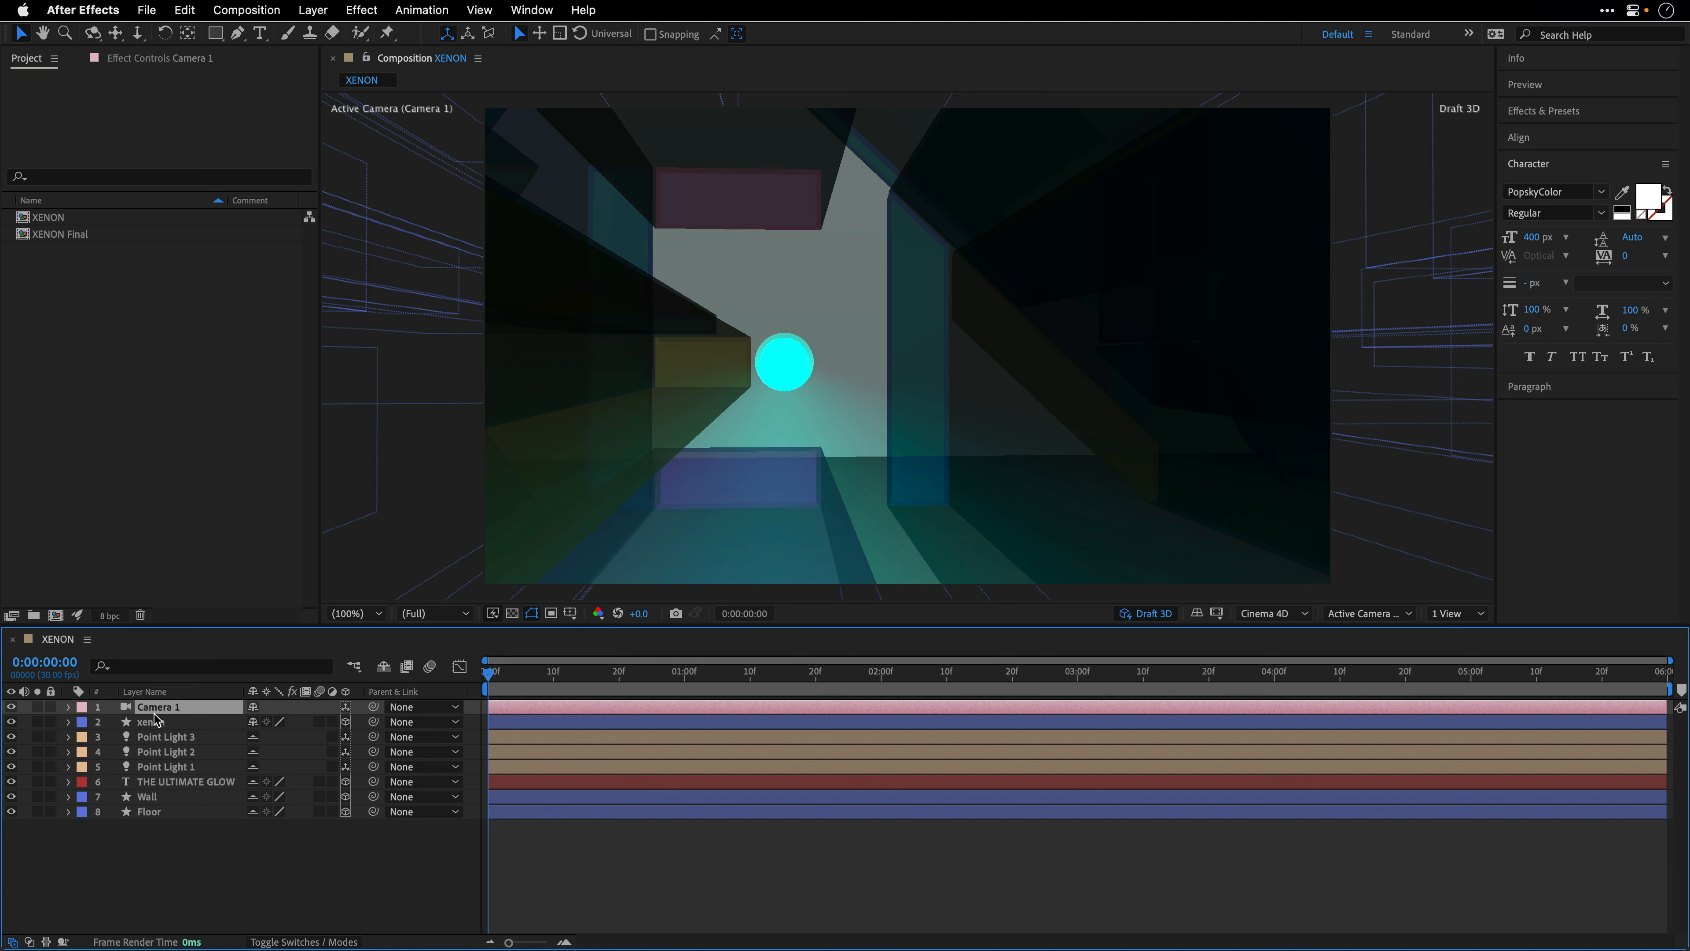
click(422, 9)
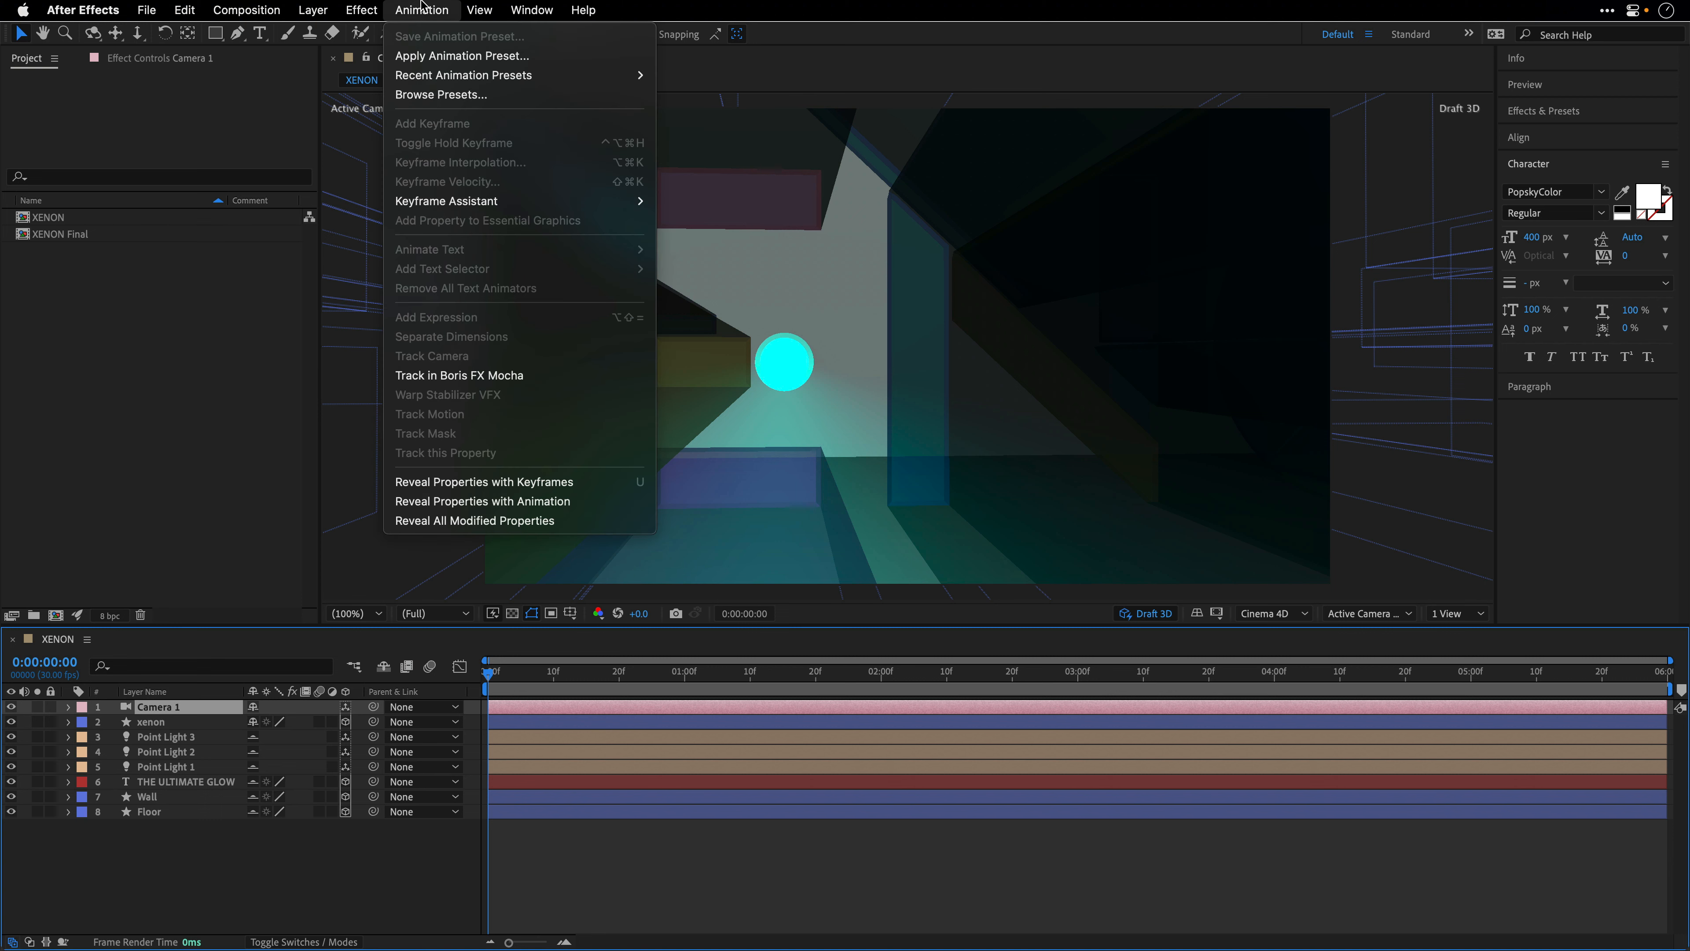
click(453, 521)
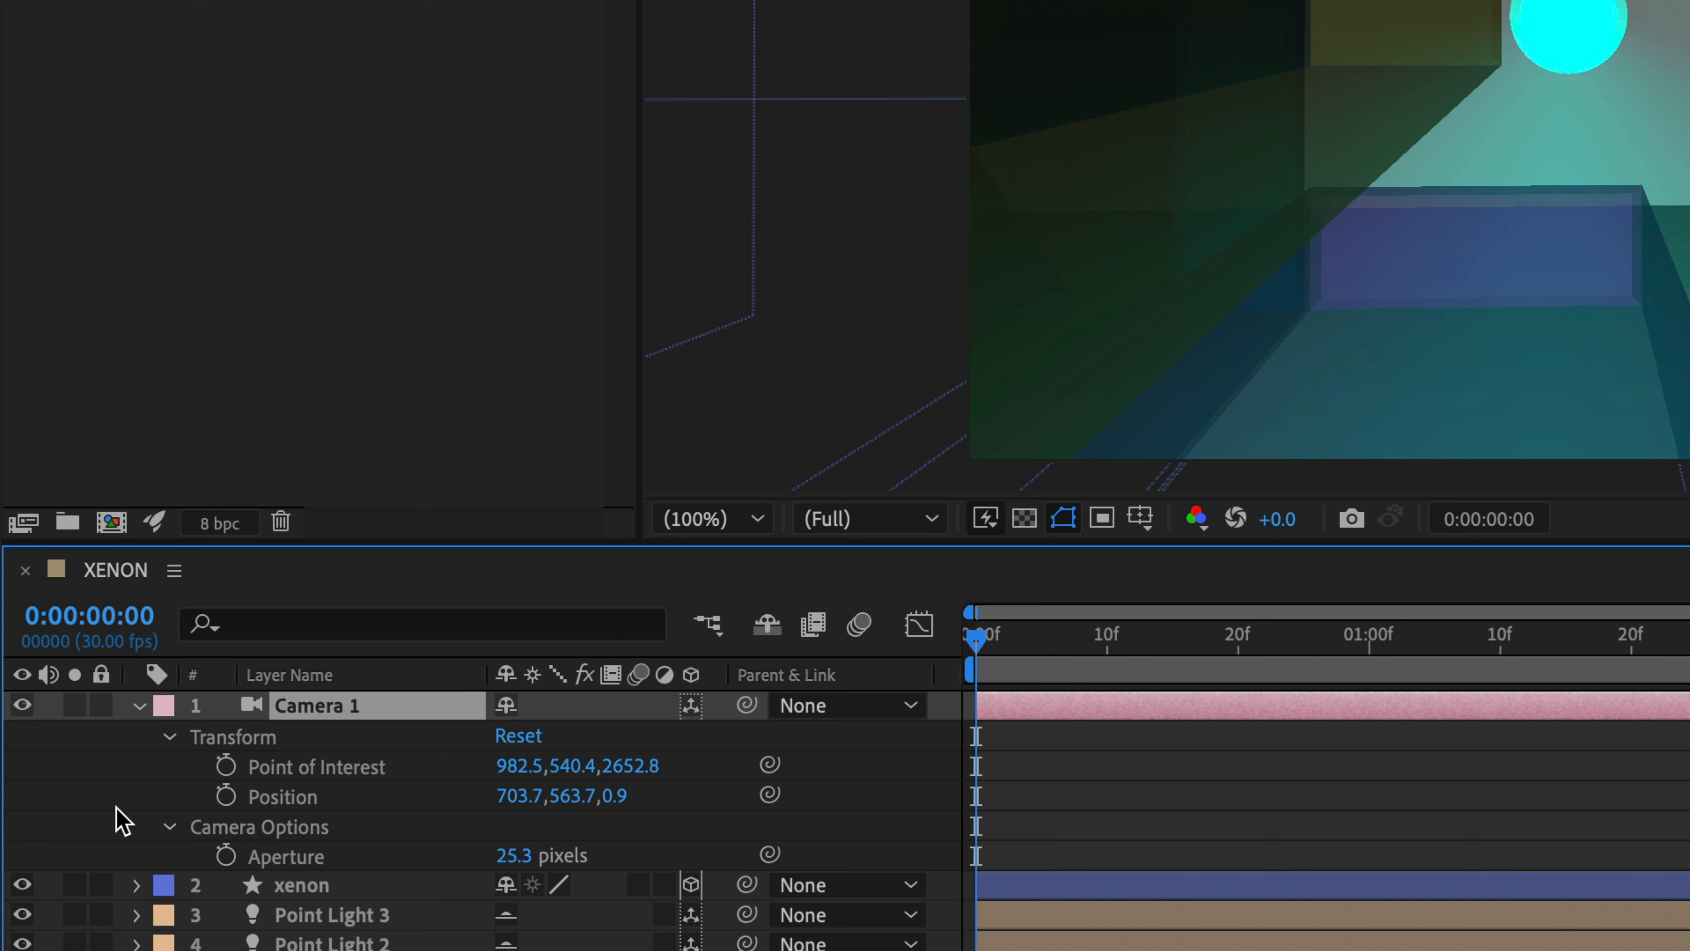
click(169, 828)
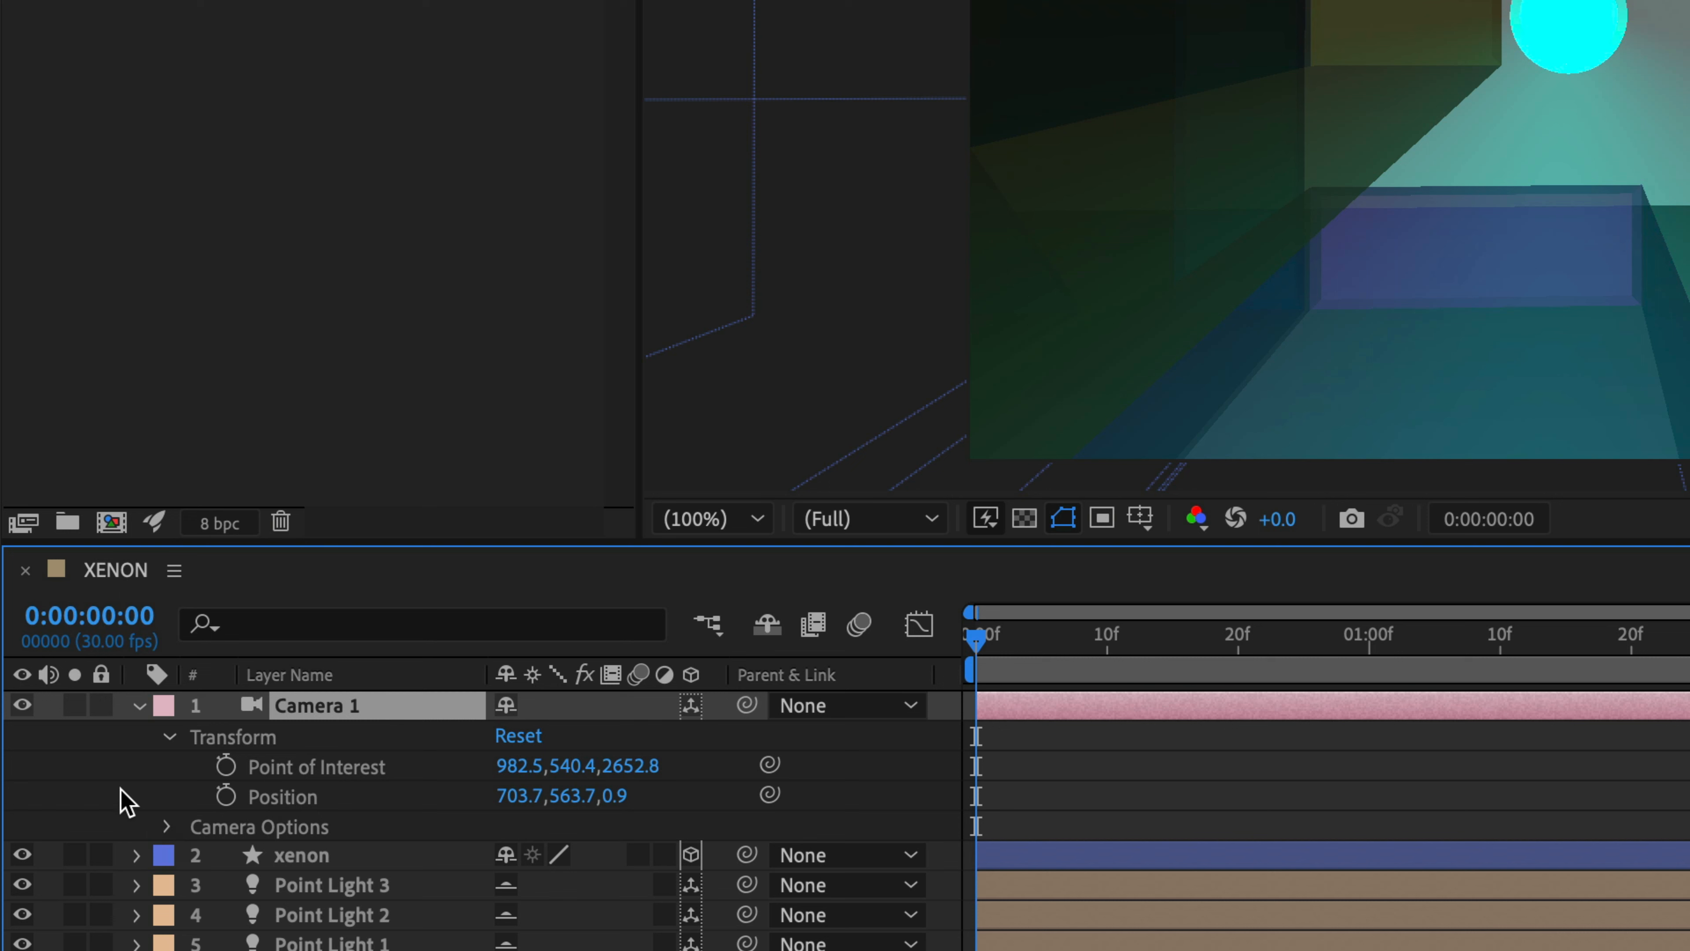
click(226, 765)
click(225, 796)
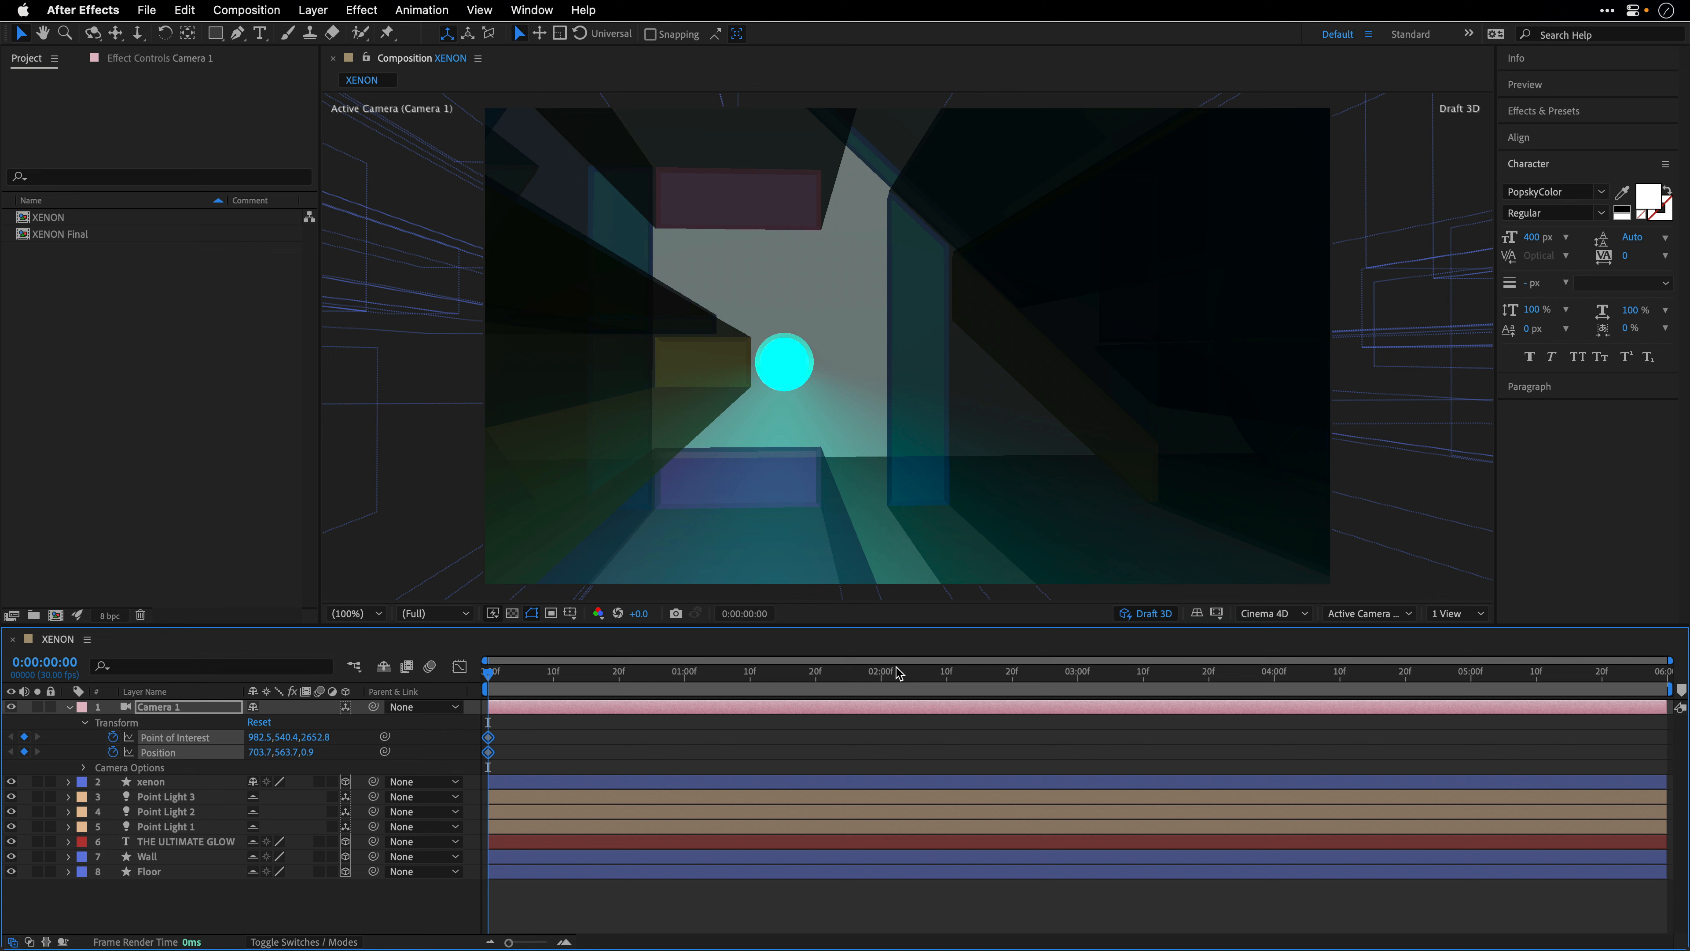
- At 0:00:05:00, pull the camera back to about 643.4, 514.9, -2358.5, framing the whole XENON word and tagline
drag(898, 673, 1473, 679)
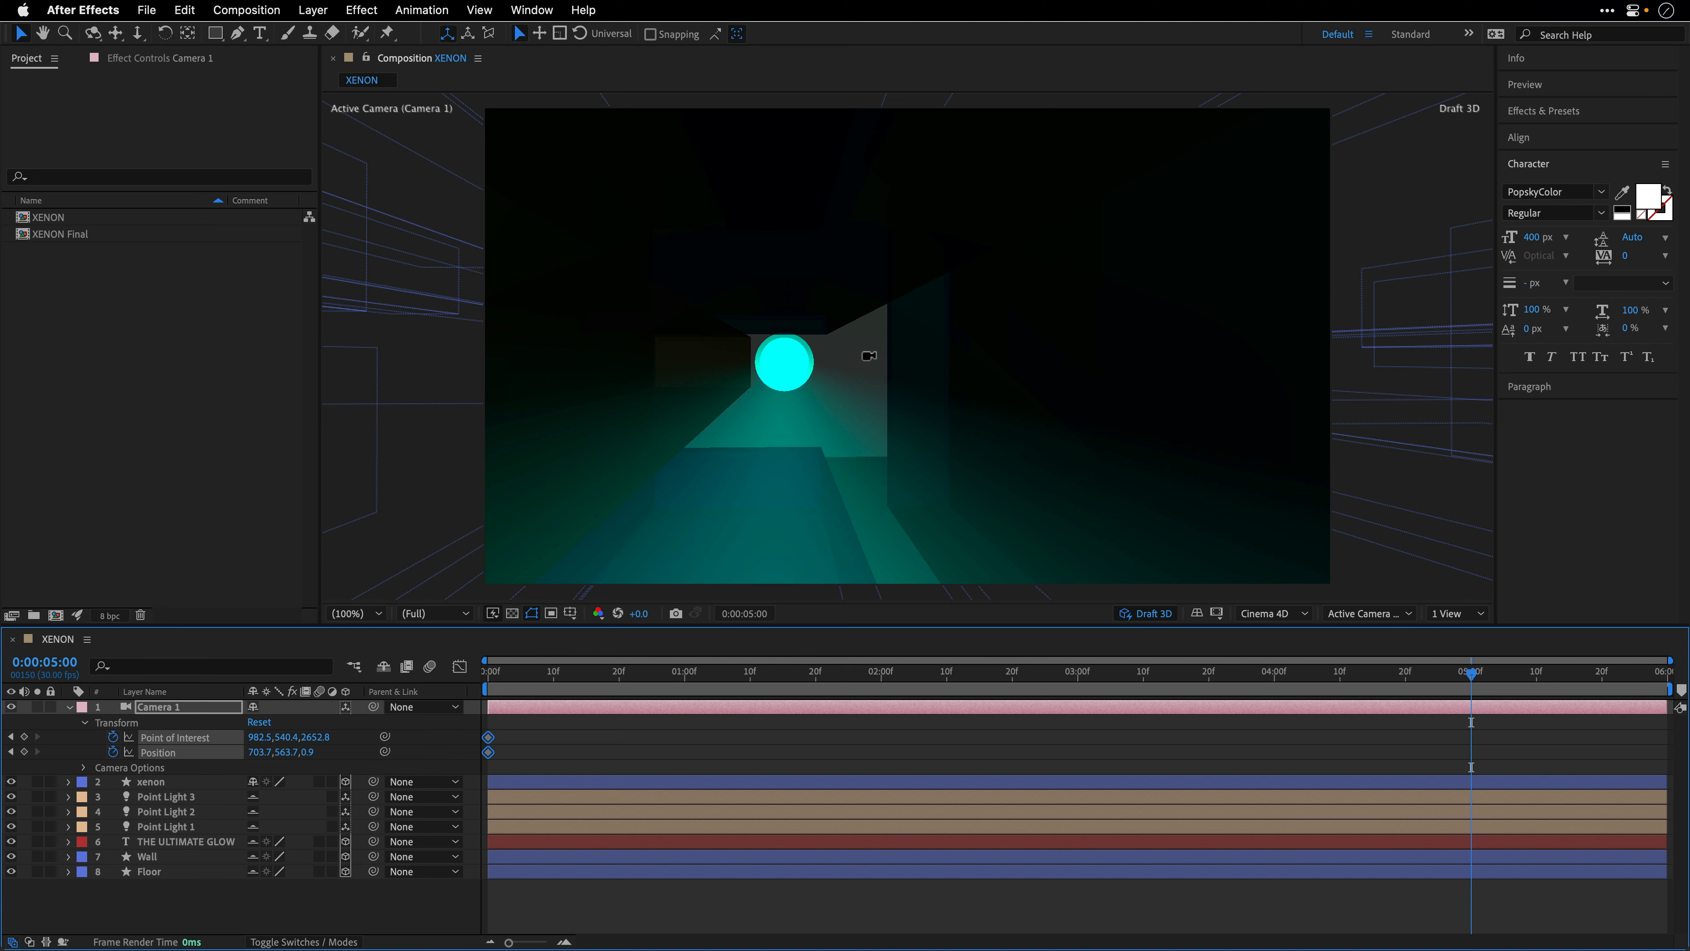
drag(809, 365, 677, 709)
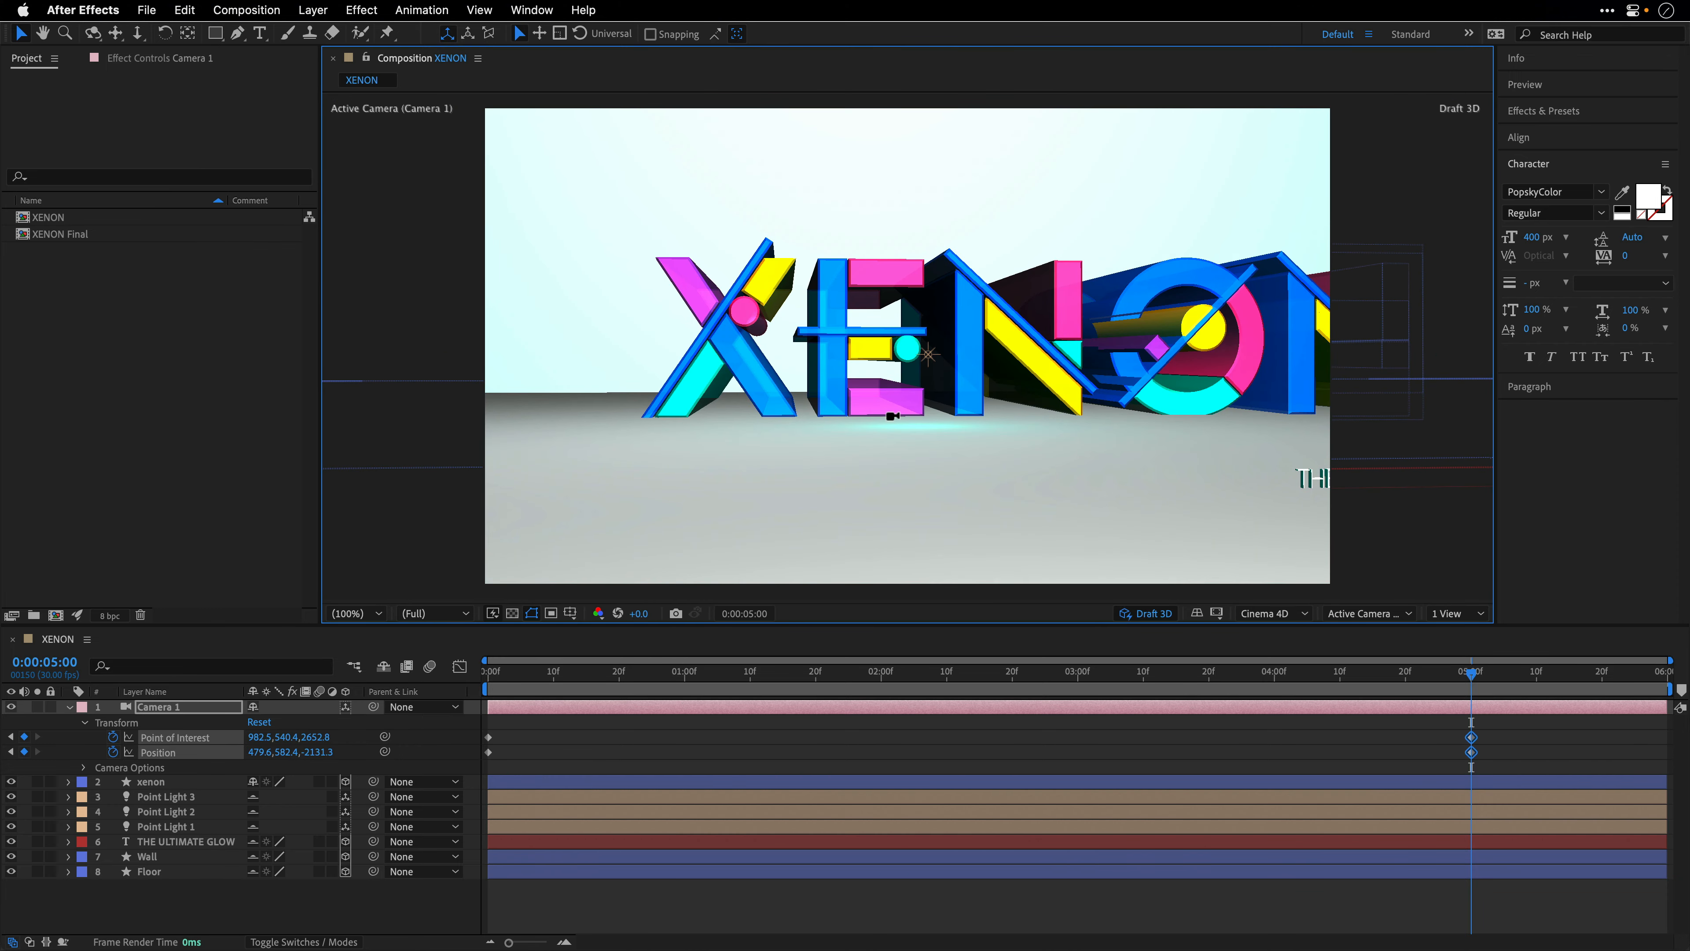
drag(894, 399, 887, 418)
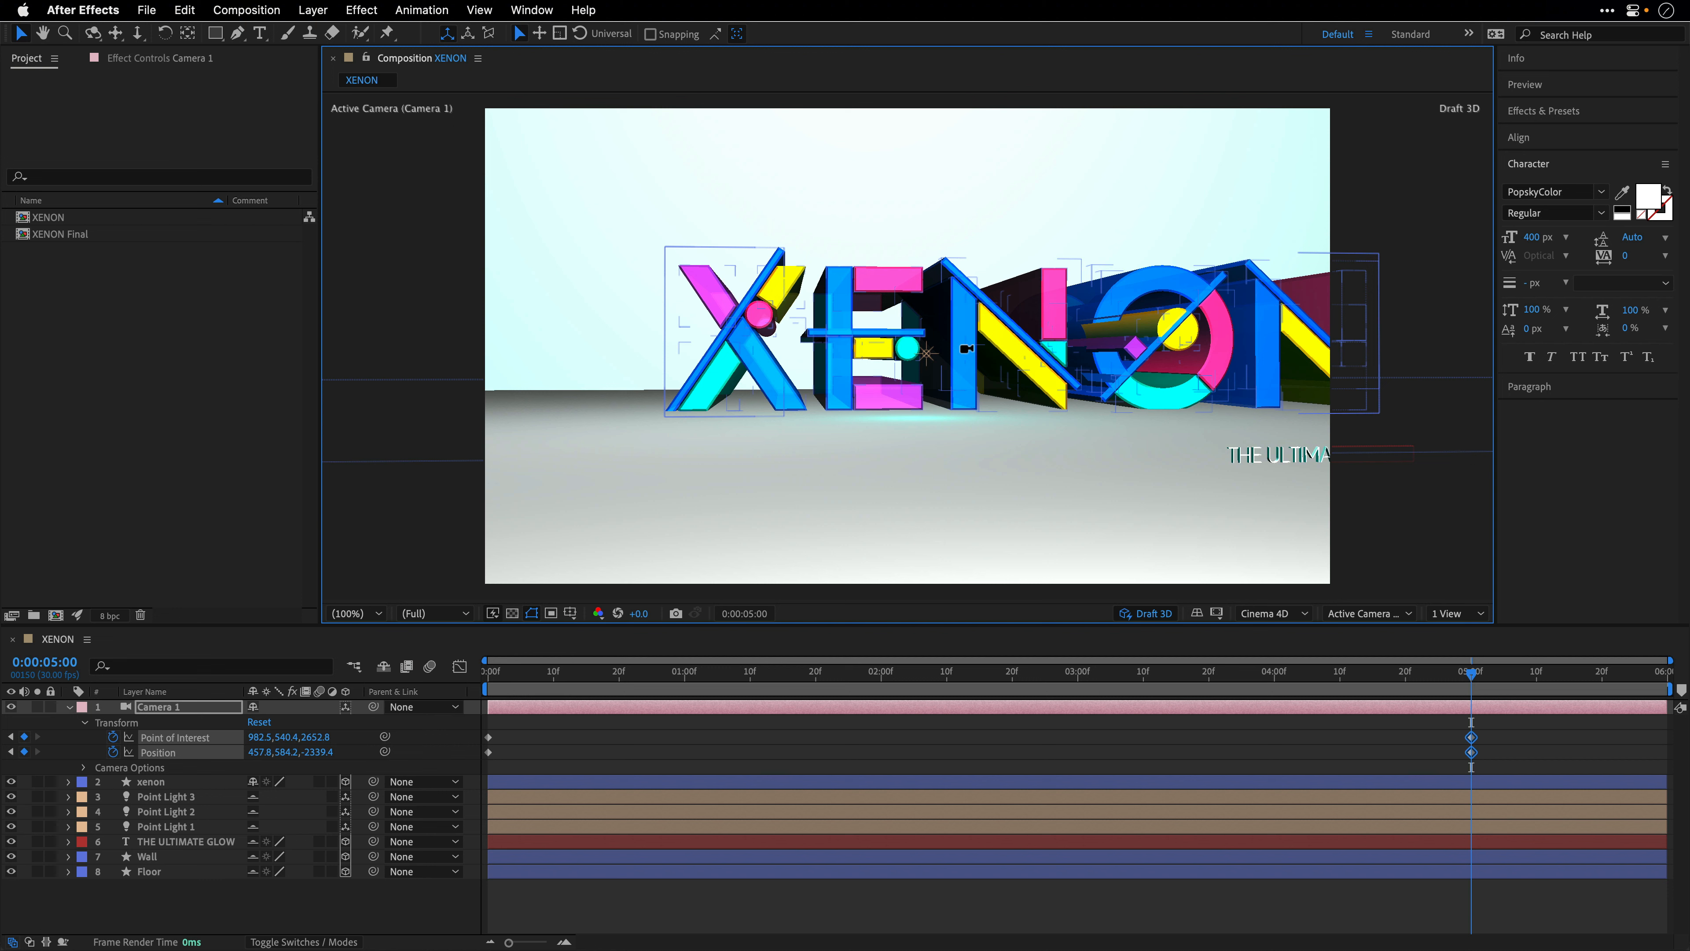
drag(966, 349, 893, 342)
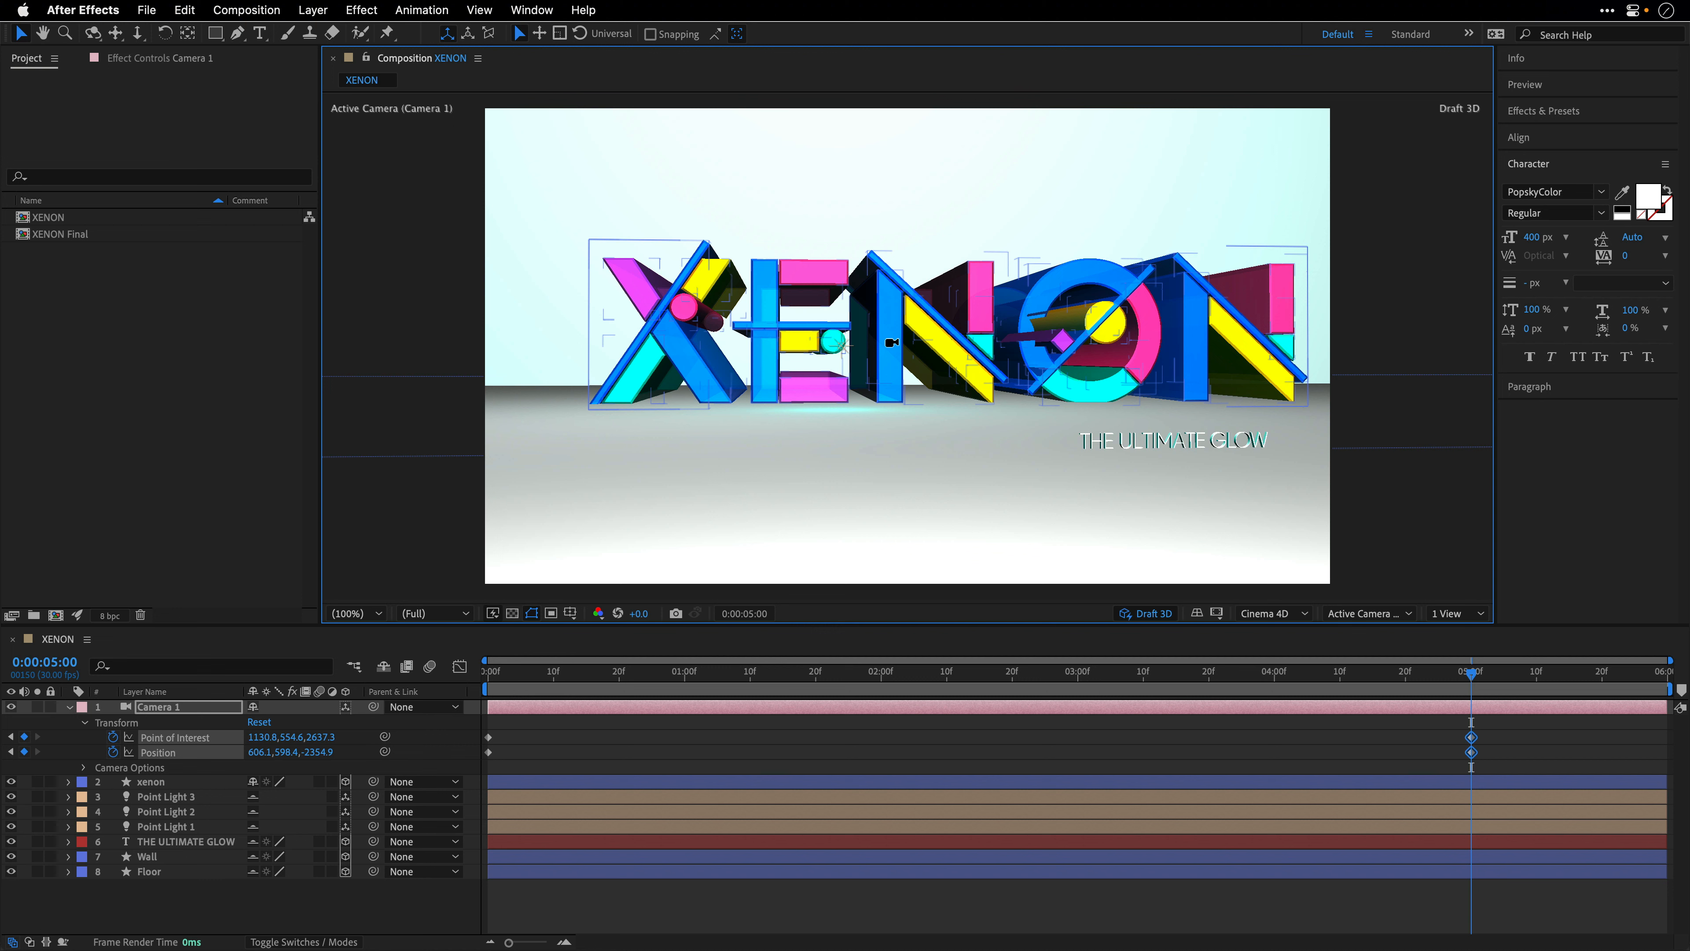
drag(892, 342, 914, 358)
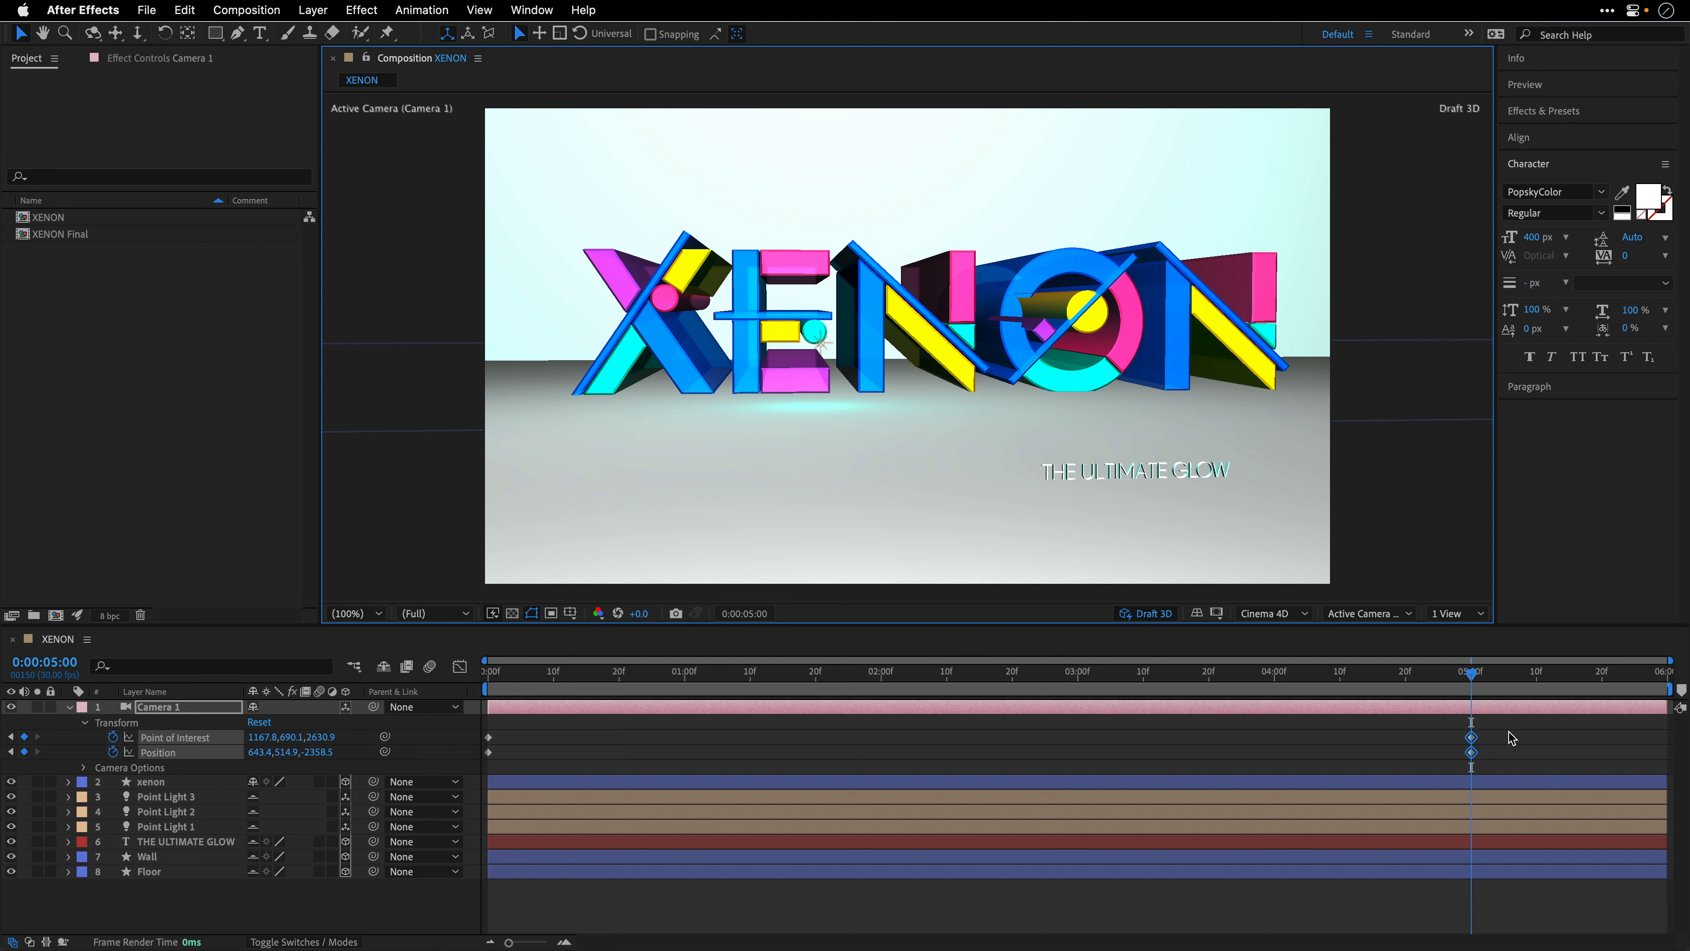
- Apply Easy Ease to all of Camera 1's Point of Interest and Position keyframes and preview the move from the start
drag(1508, 731, 470, 770)
key(F9)
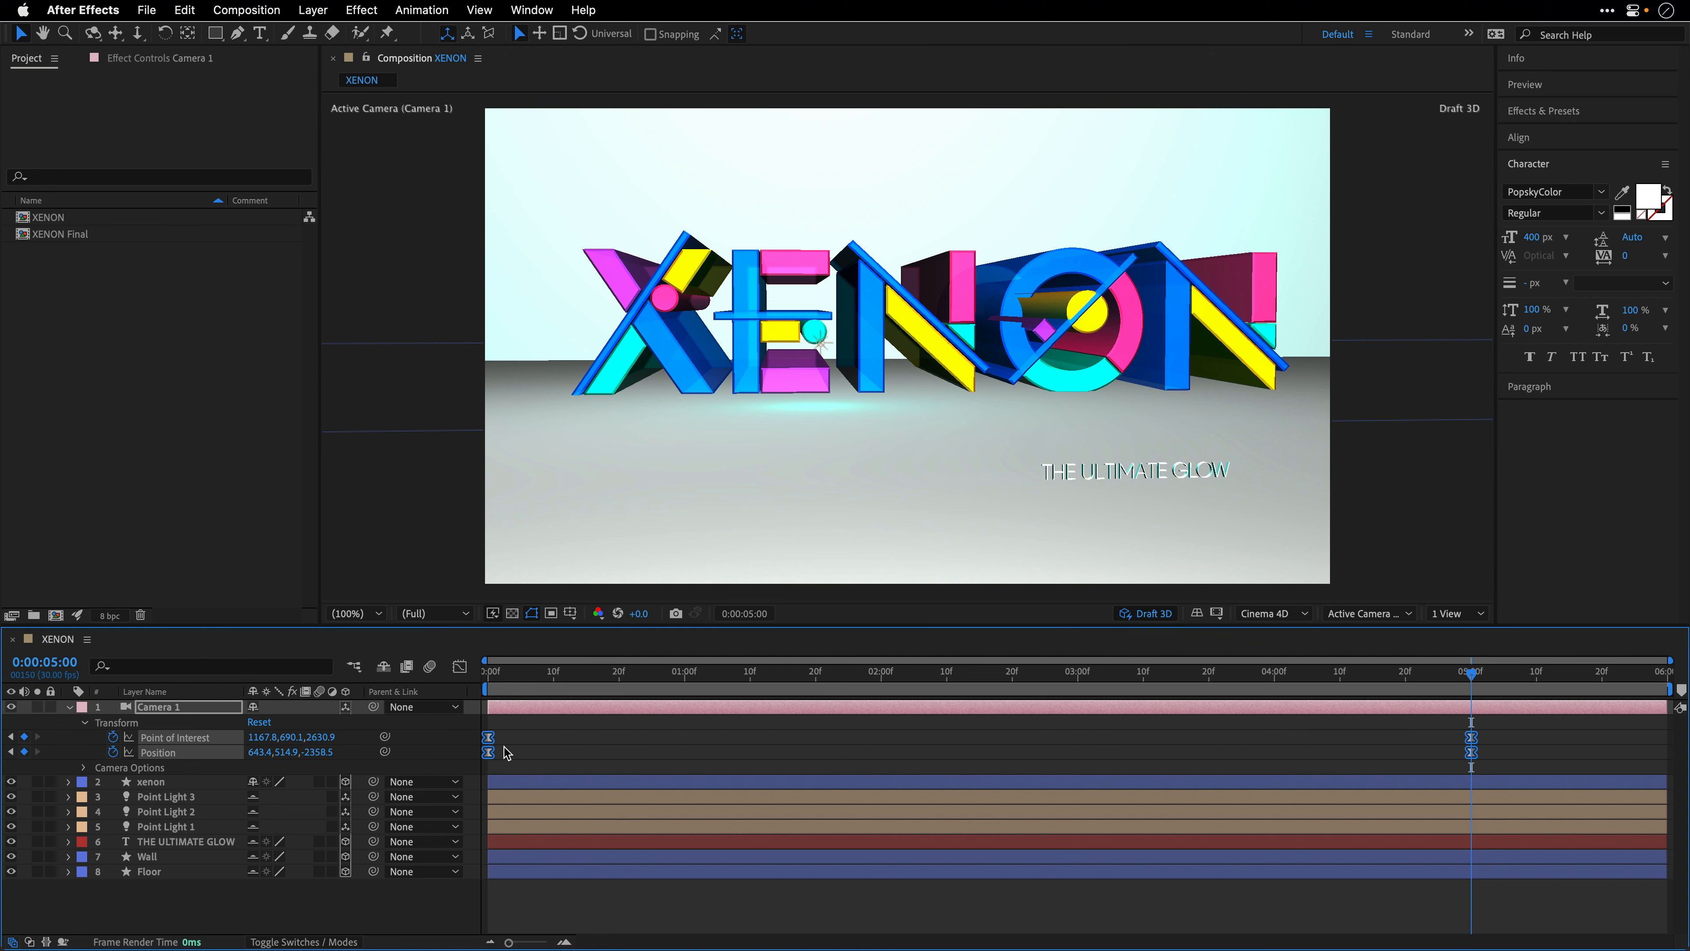
click(491, 673)
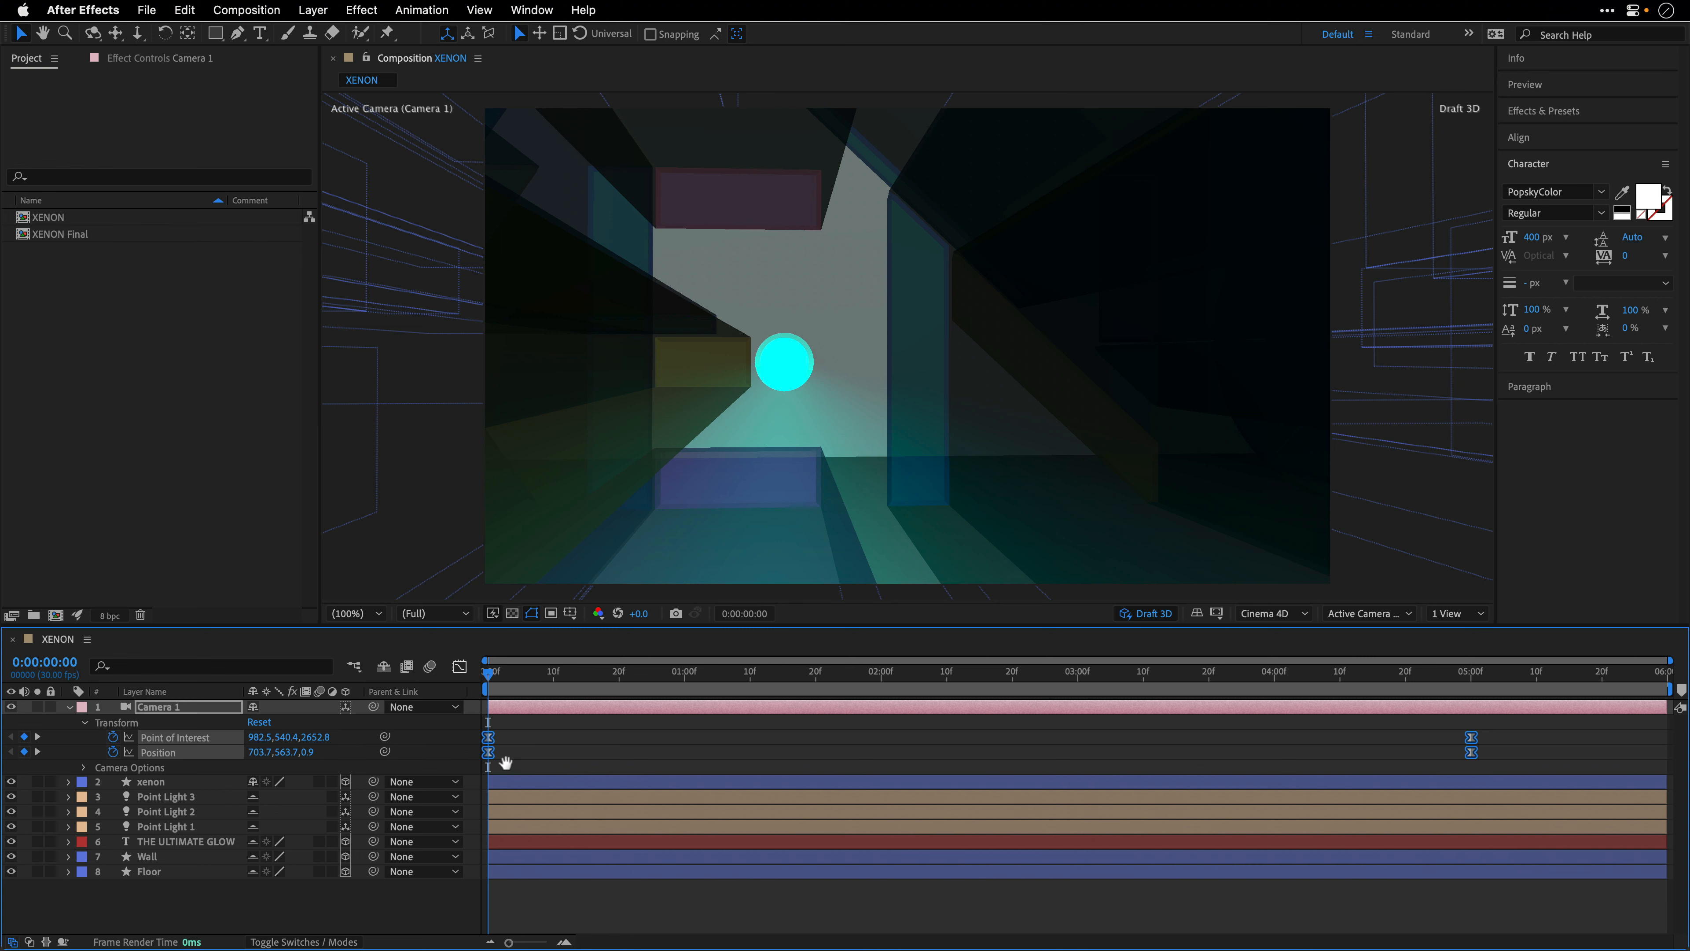
key(space)
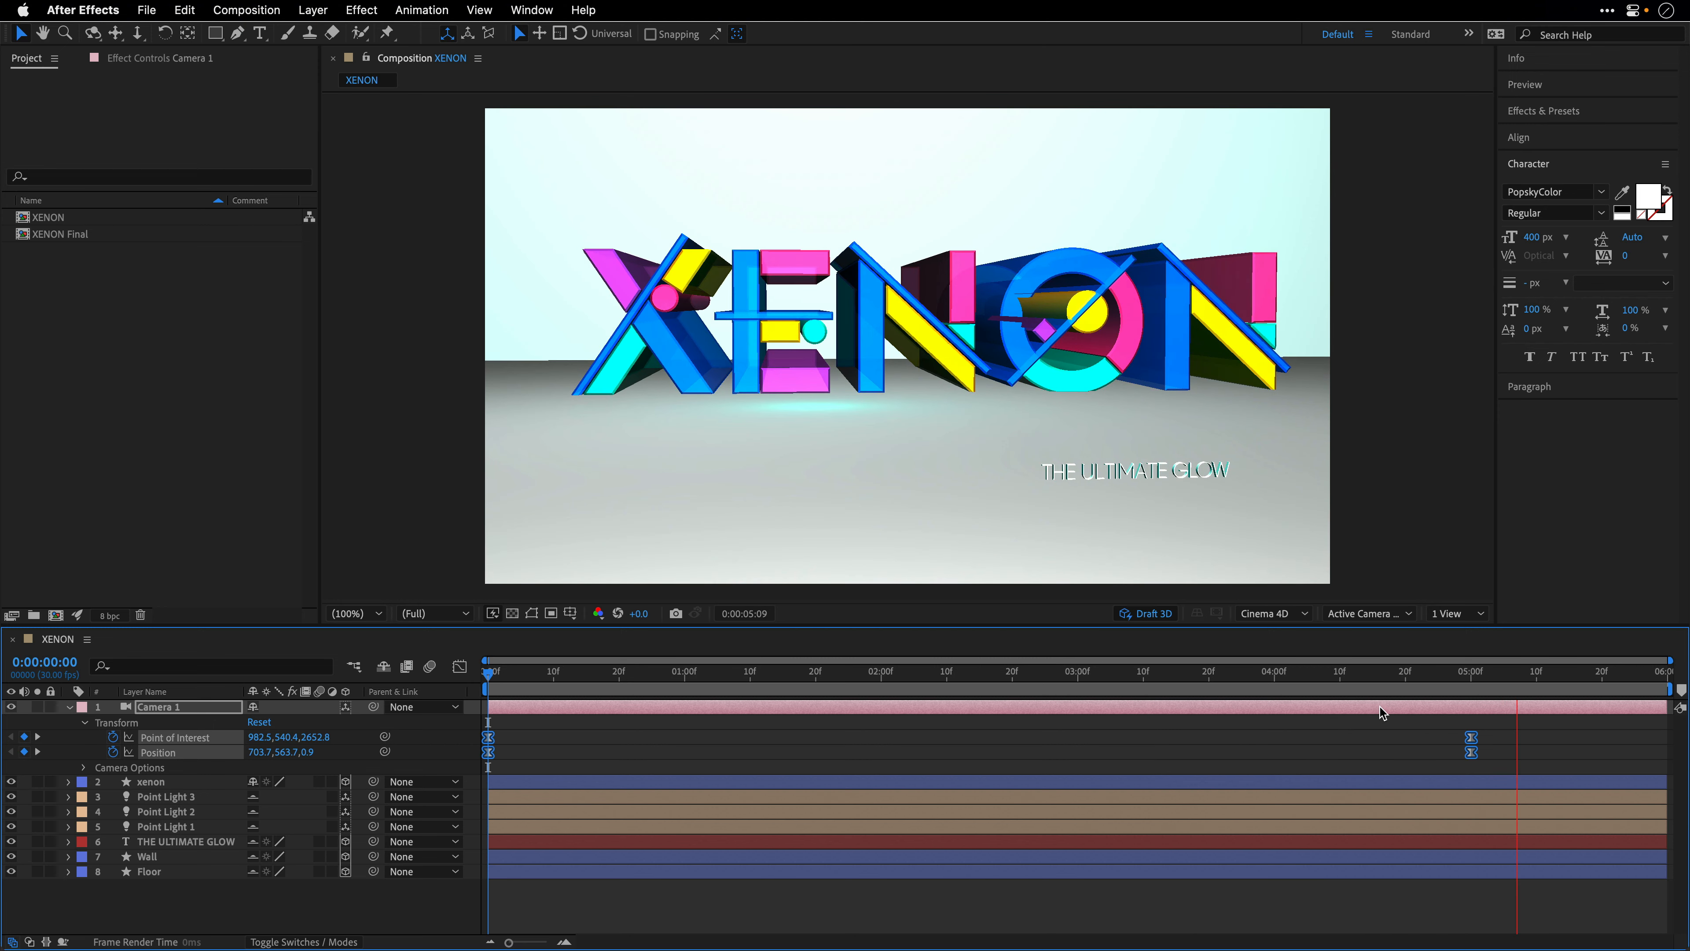
key(space)
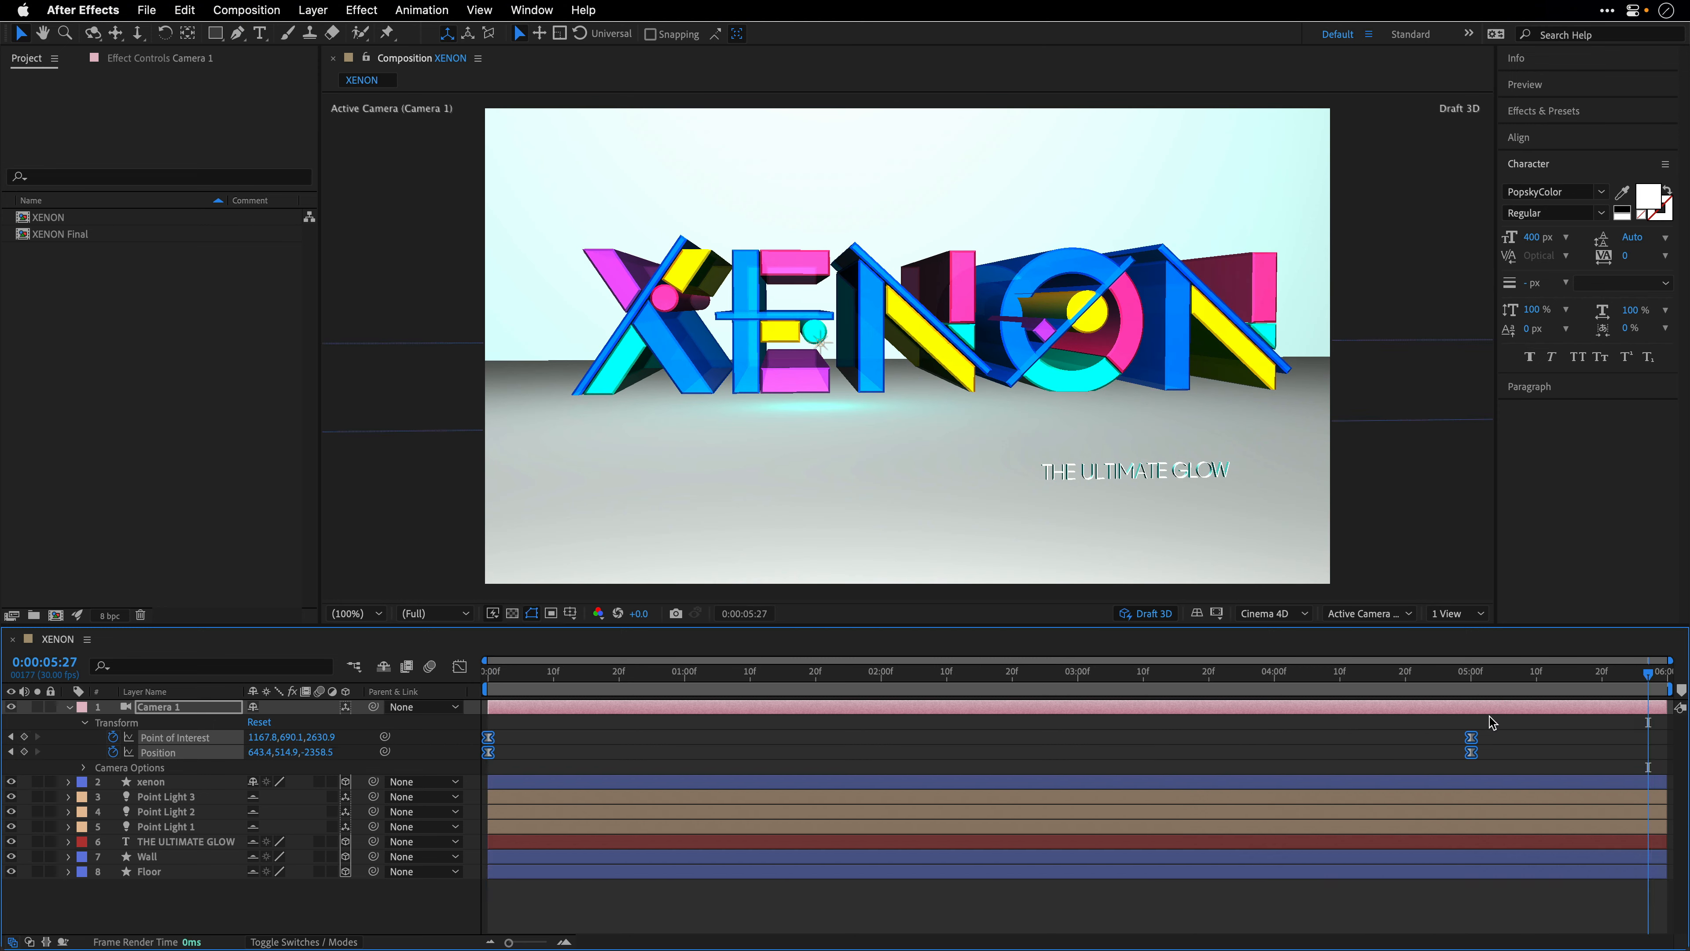
- Go to 0:00:05:29, deselect the keyframes and create an orbit null for Camera 1
drag(1470, 677, 1665, 685)
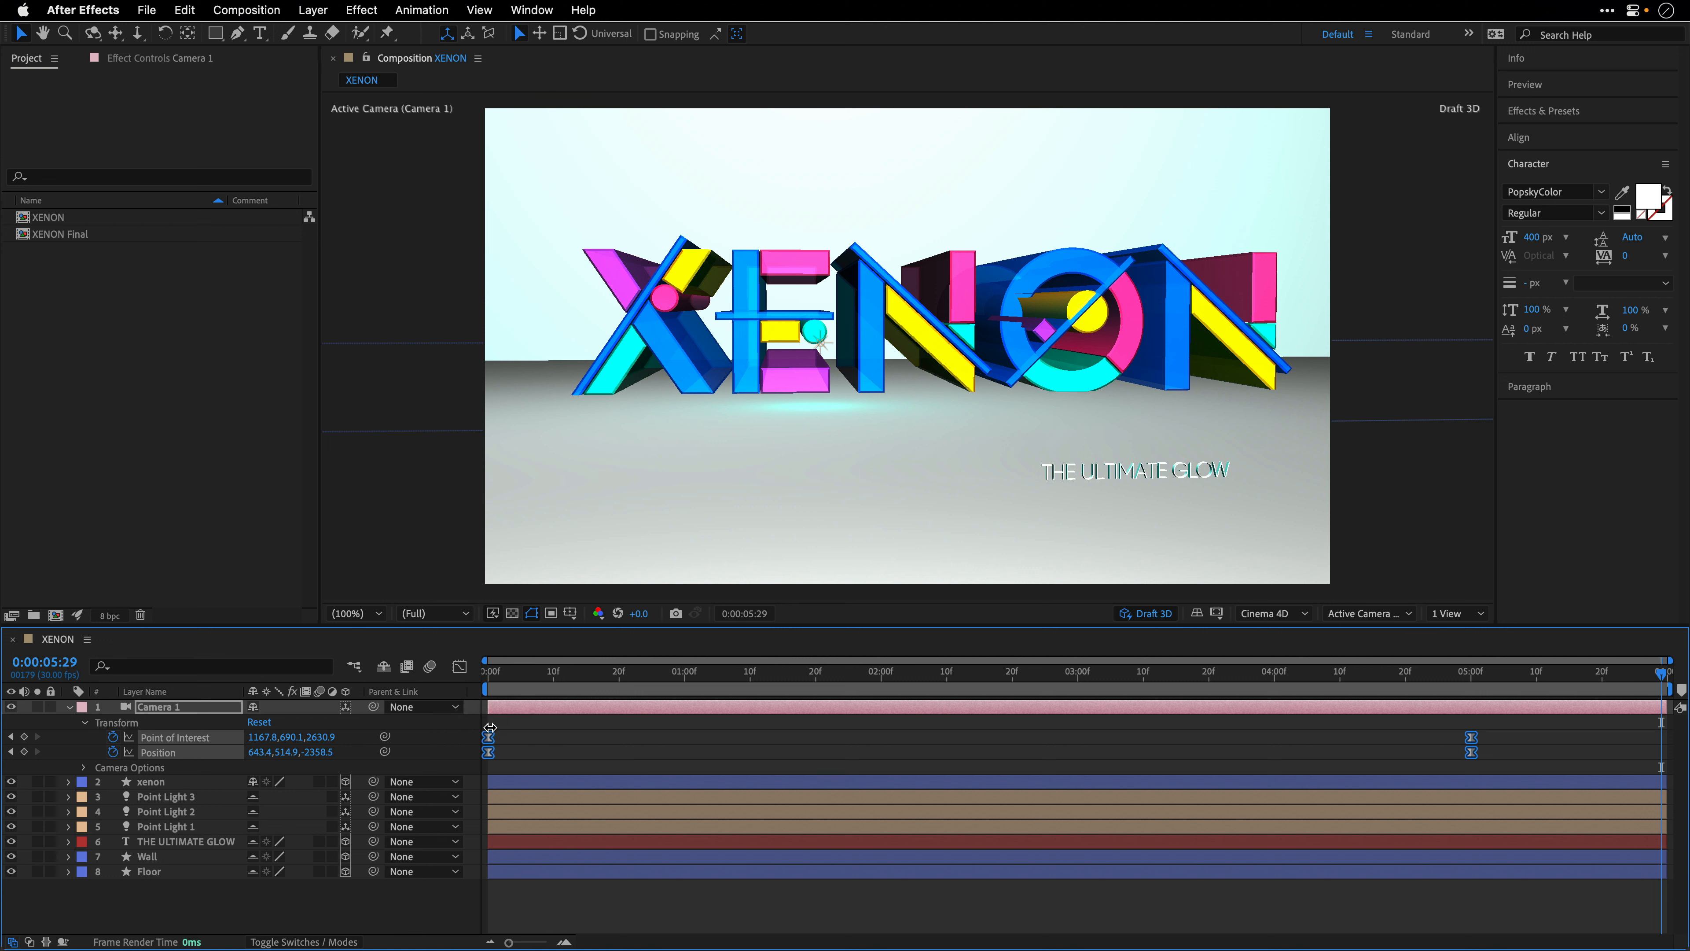
click(697, 735)
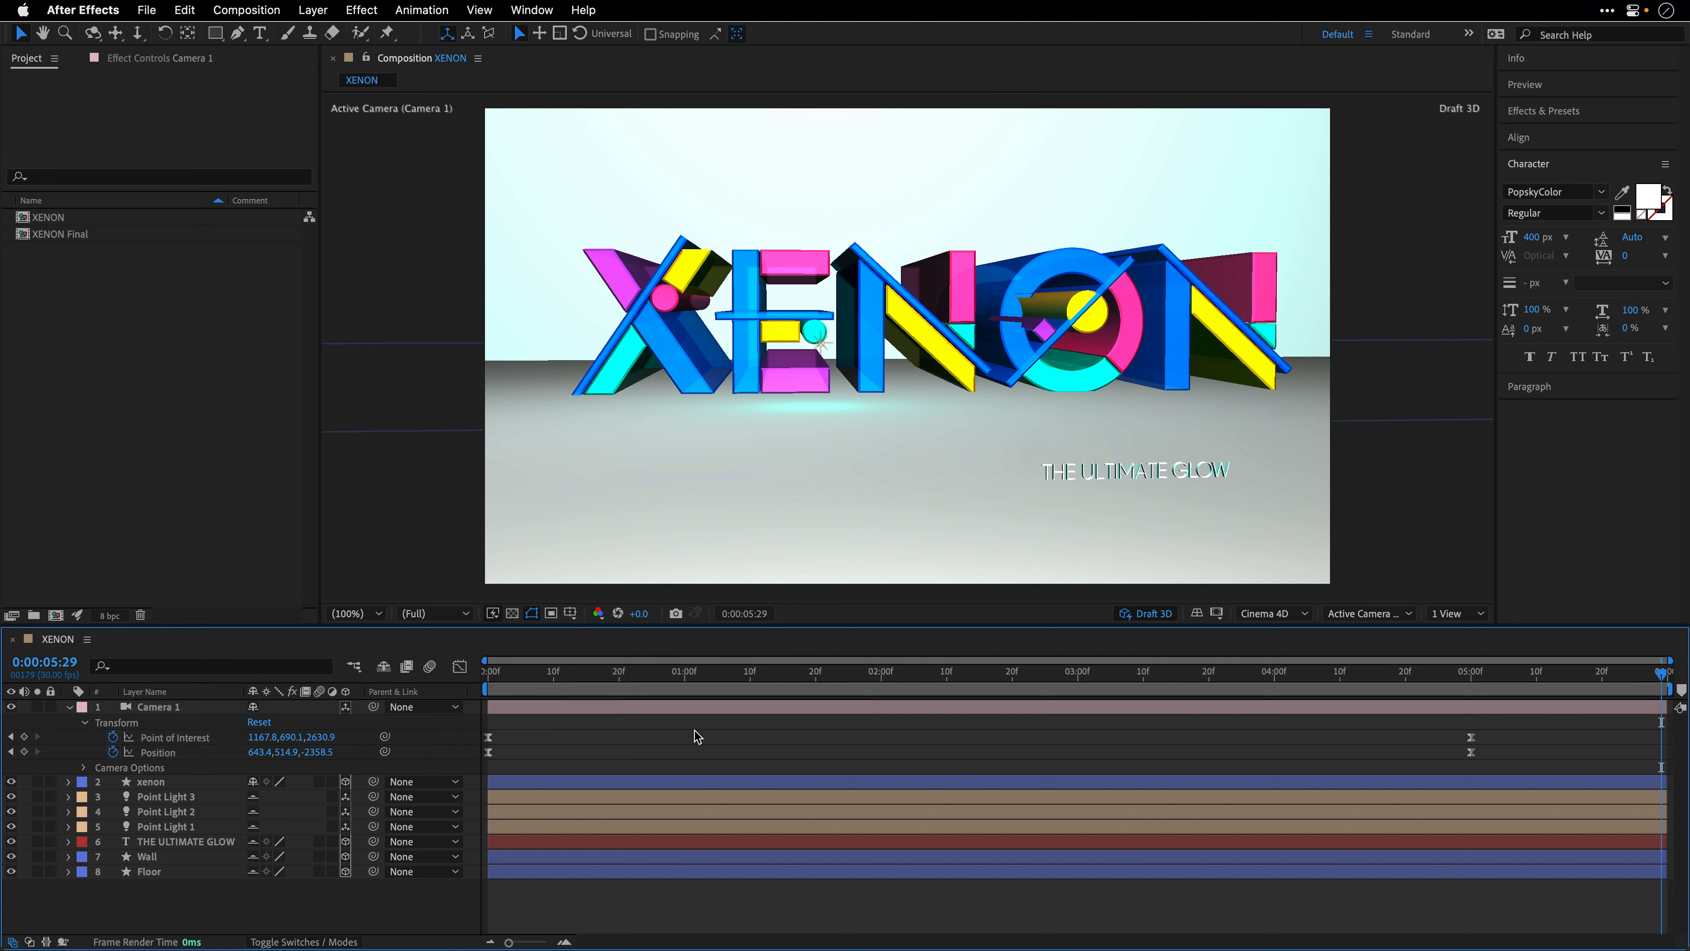
click(146, 712)
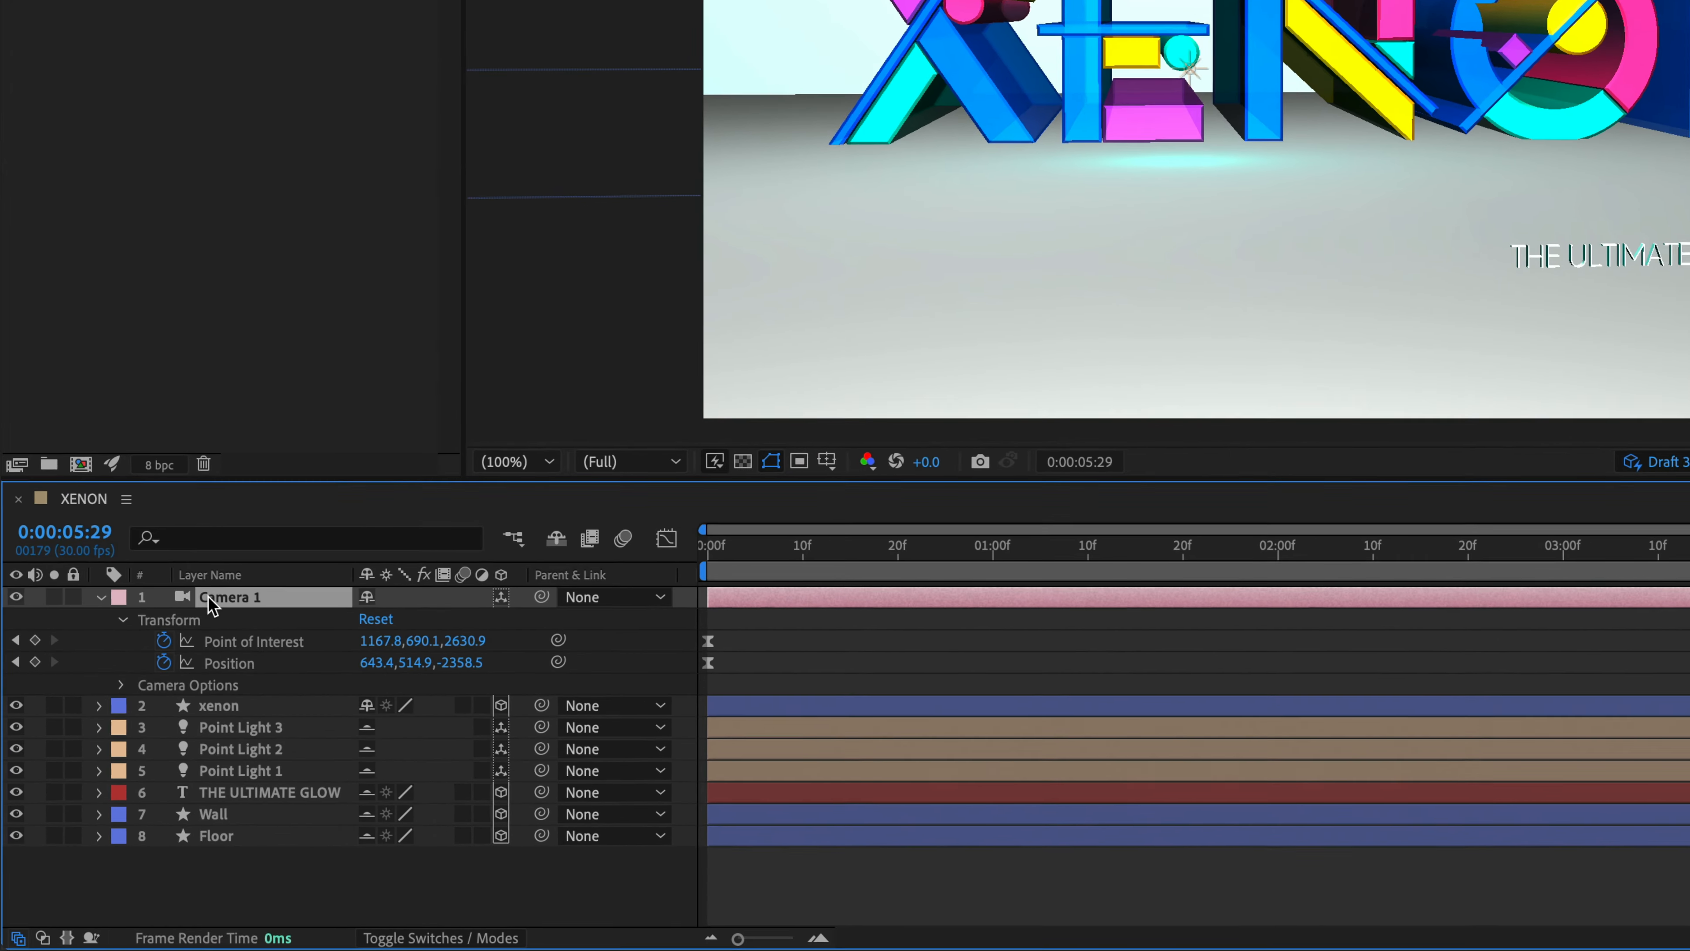
right_click(145, 709)
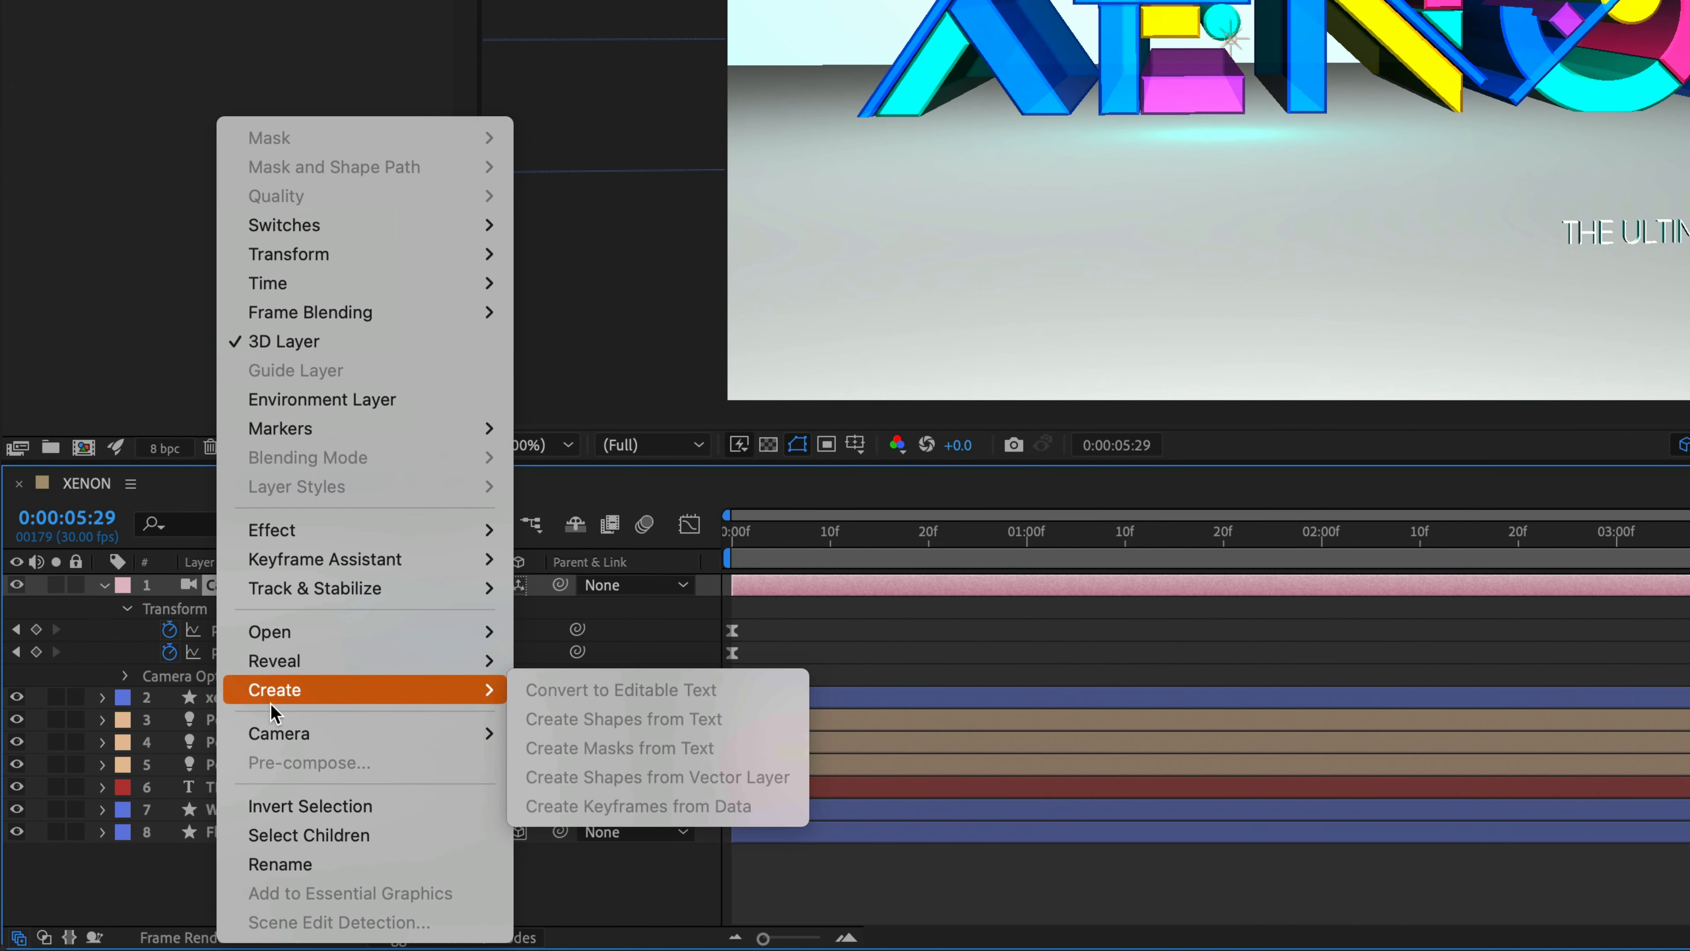
mouse_move(279, 735)
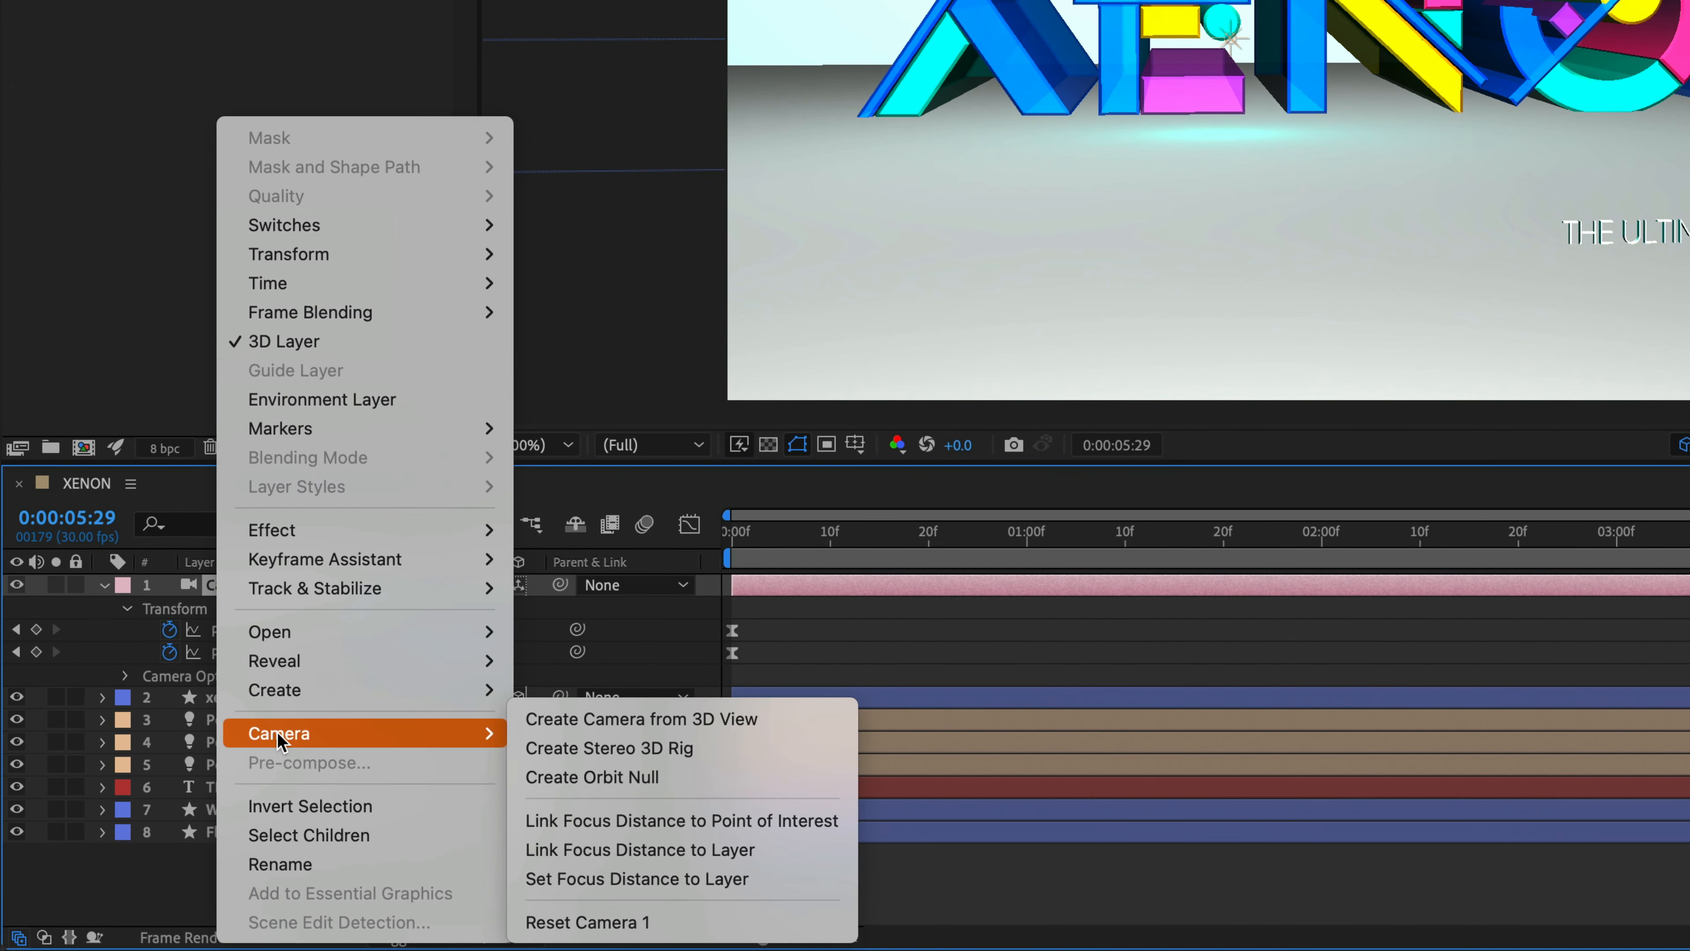
click(584, 785)
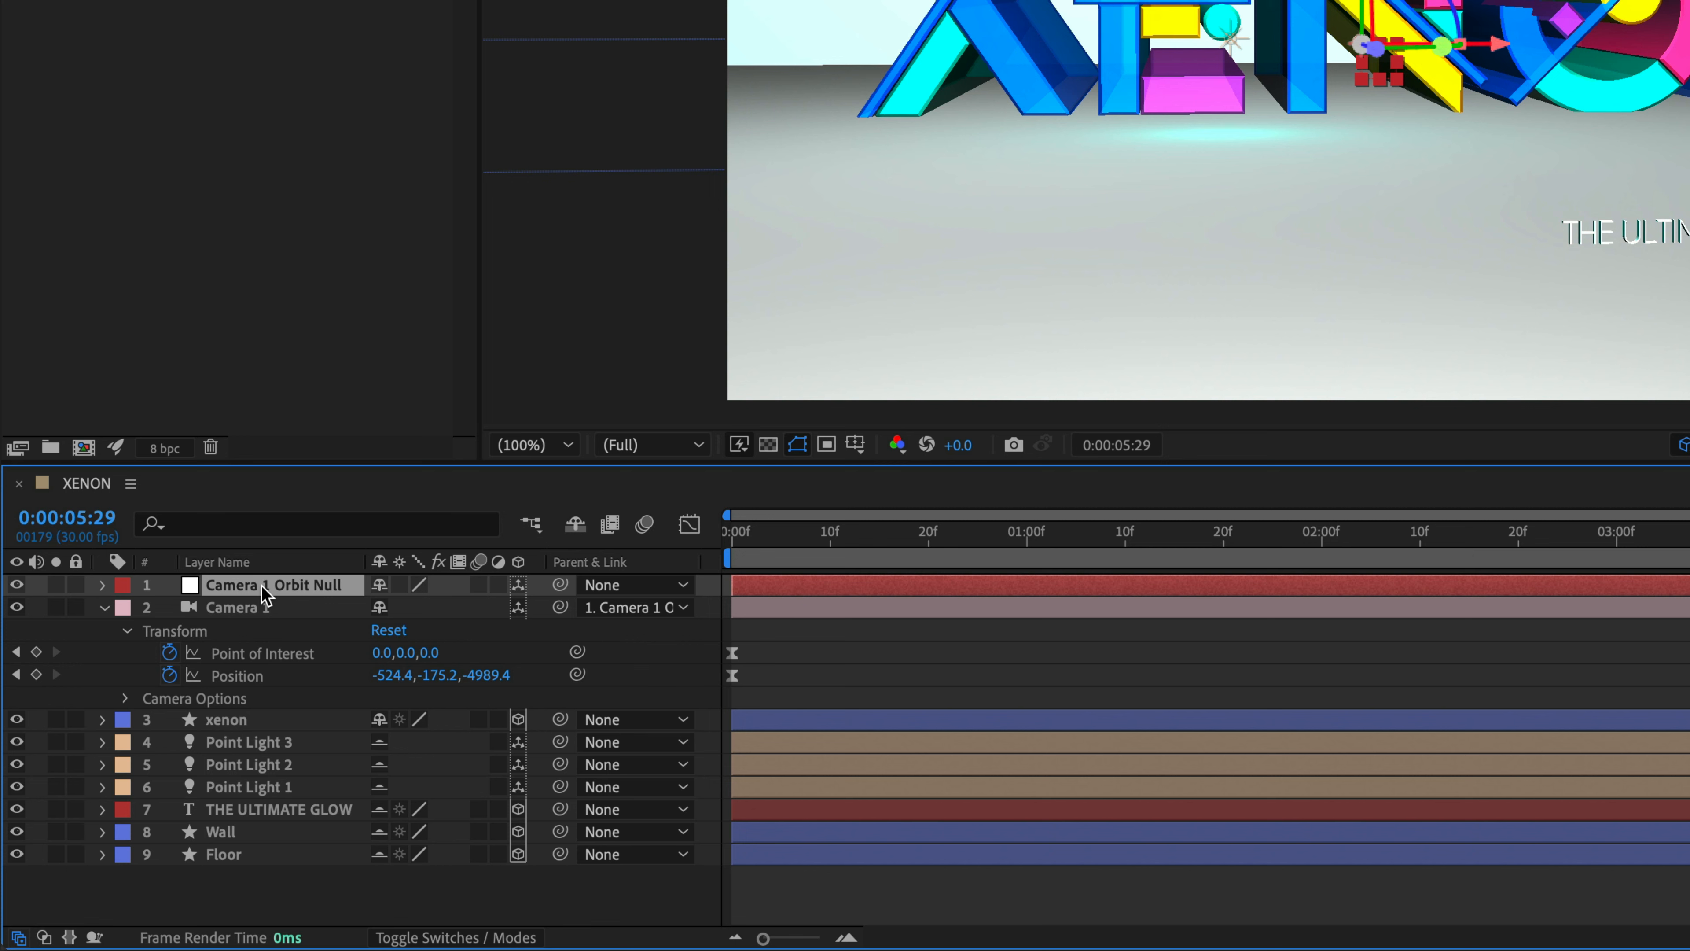
- Set the orbit null's Position to about 1167.8, 671.1, 2470.9 and add a Position keyframe at 0:00:05:29
key(p)
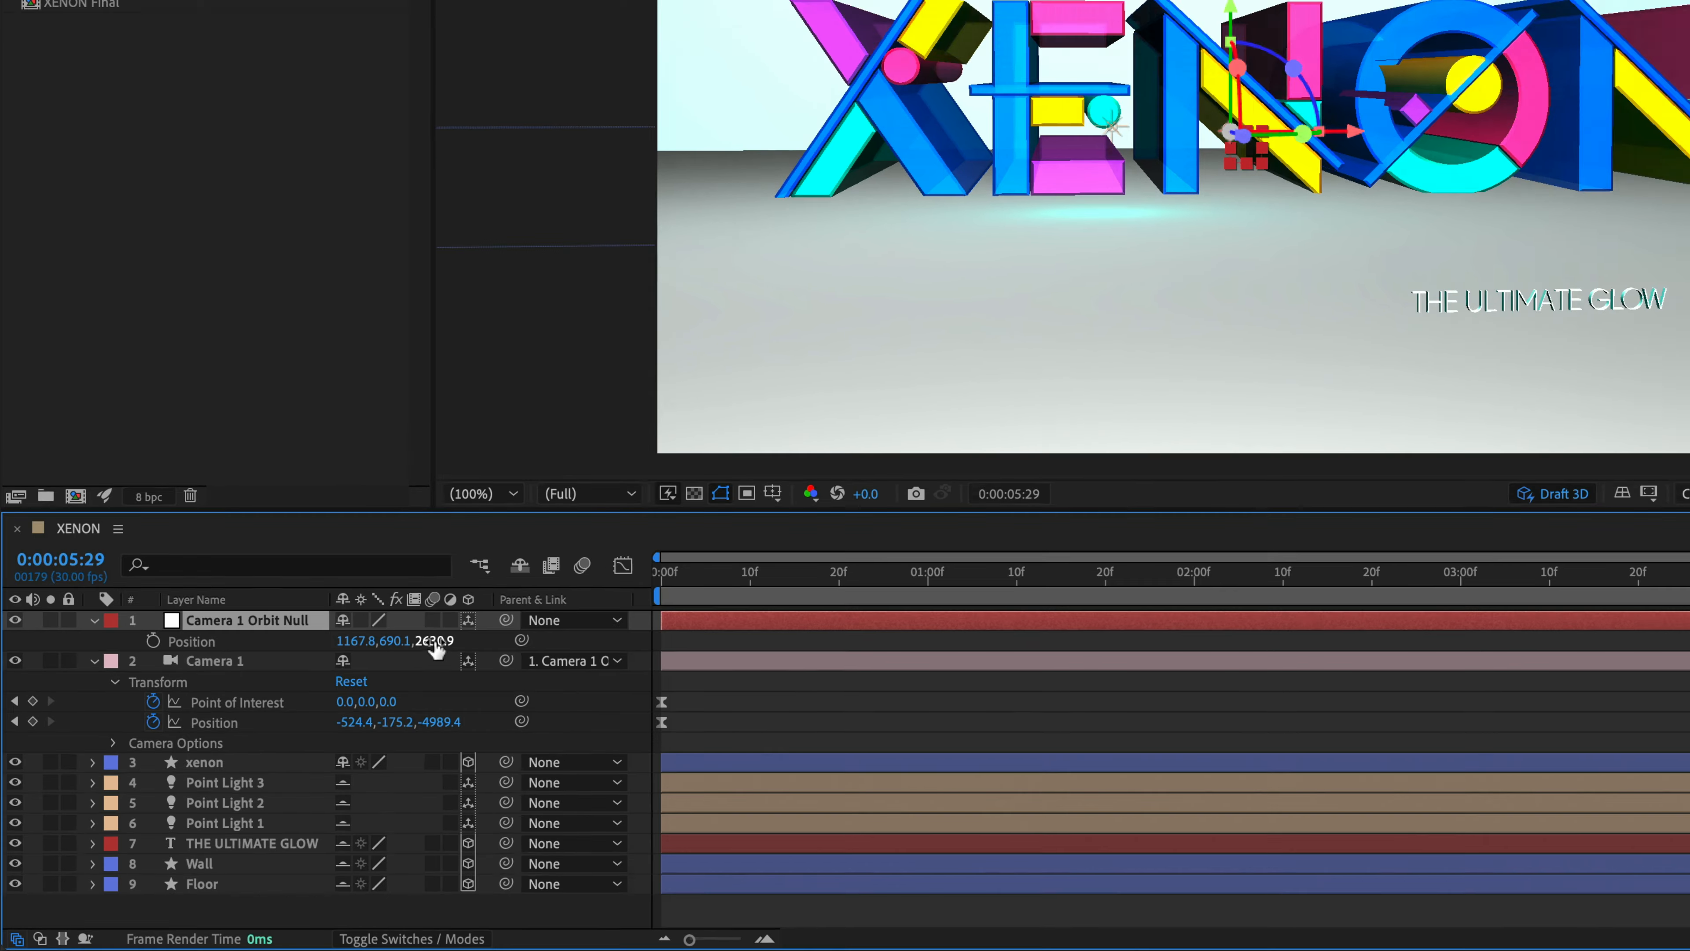
drag(479, 609, 439, 609)
drag(293, 722, 188, 729)
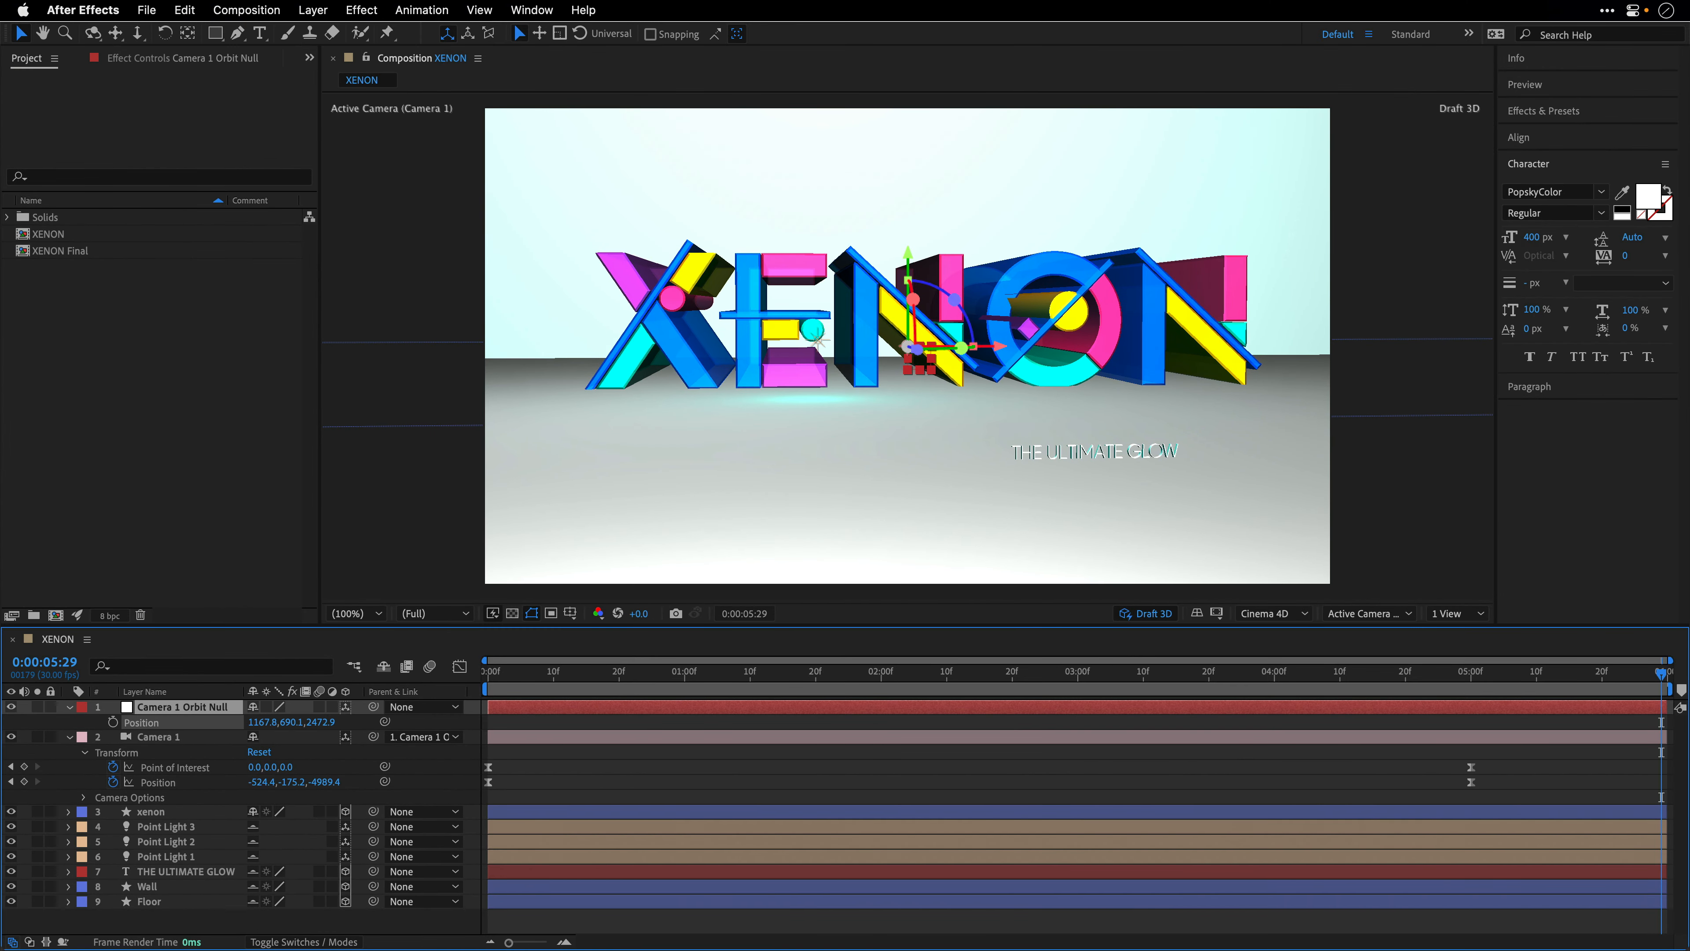
drag(291, 722, 268, 730)
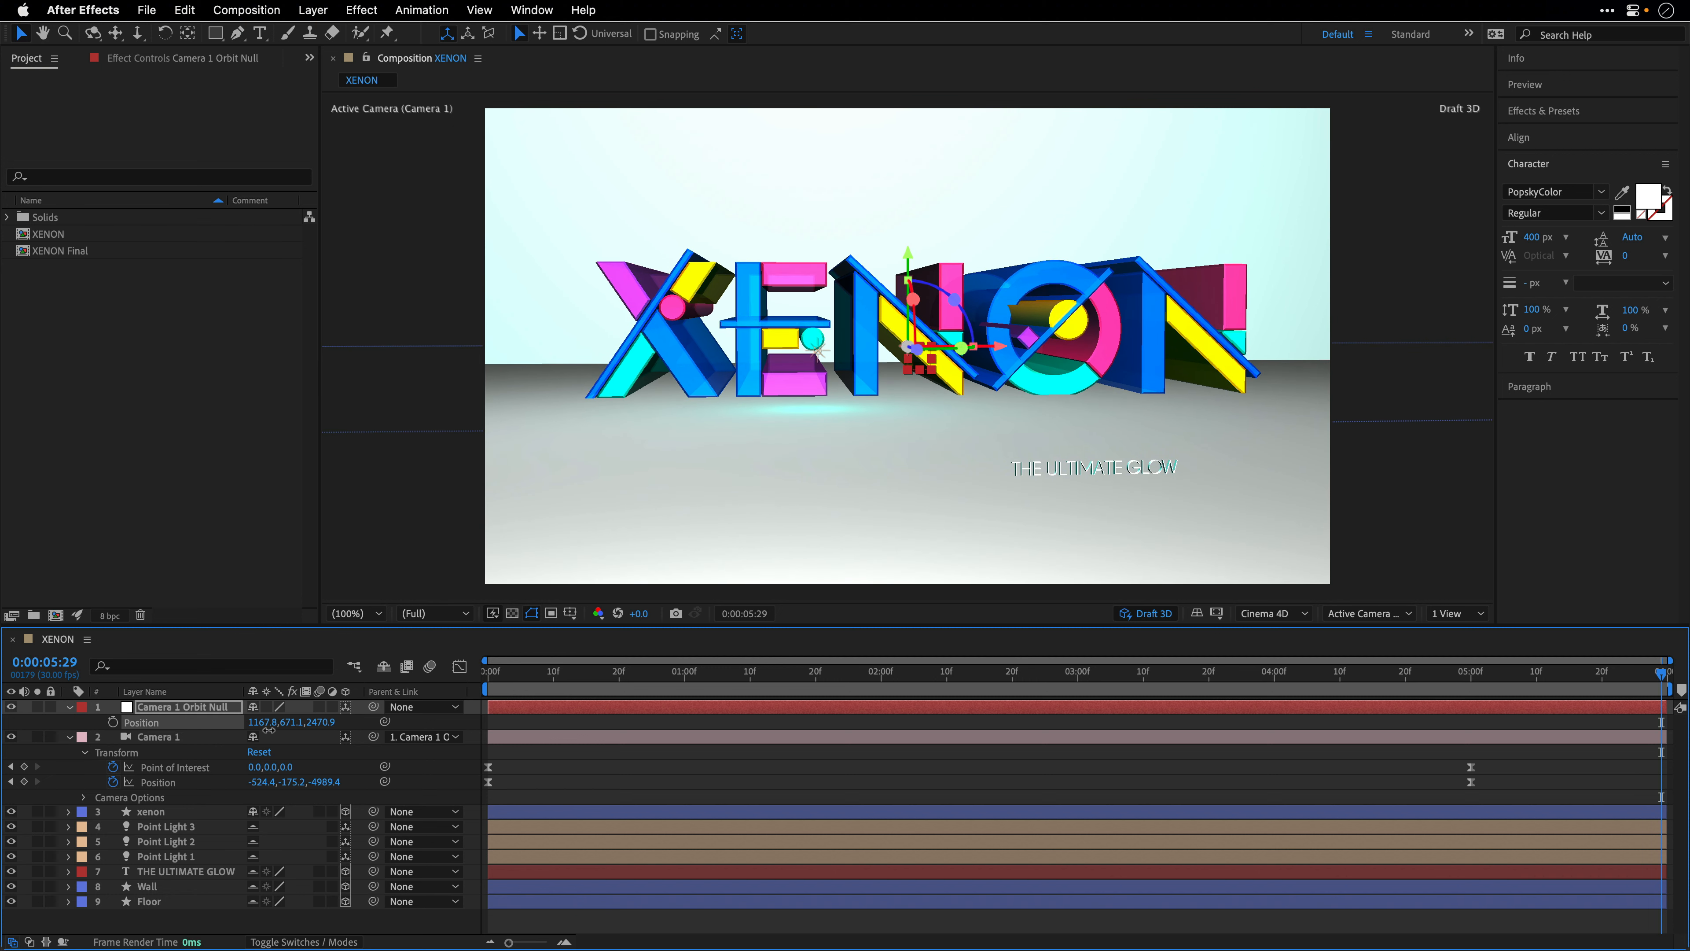
click(113, 722)
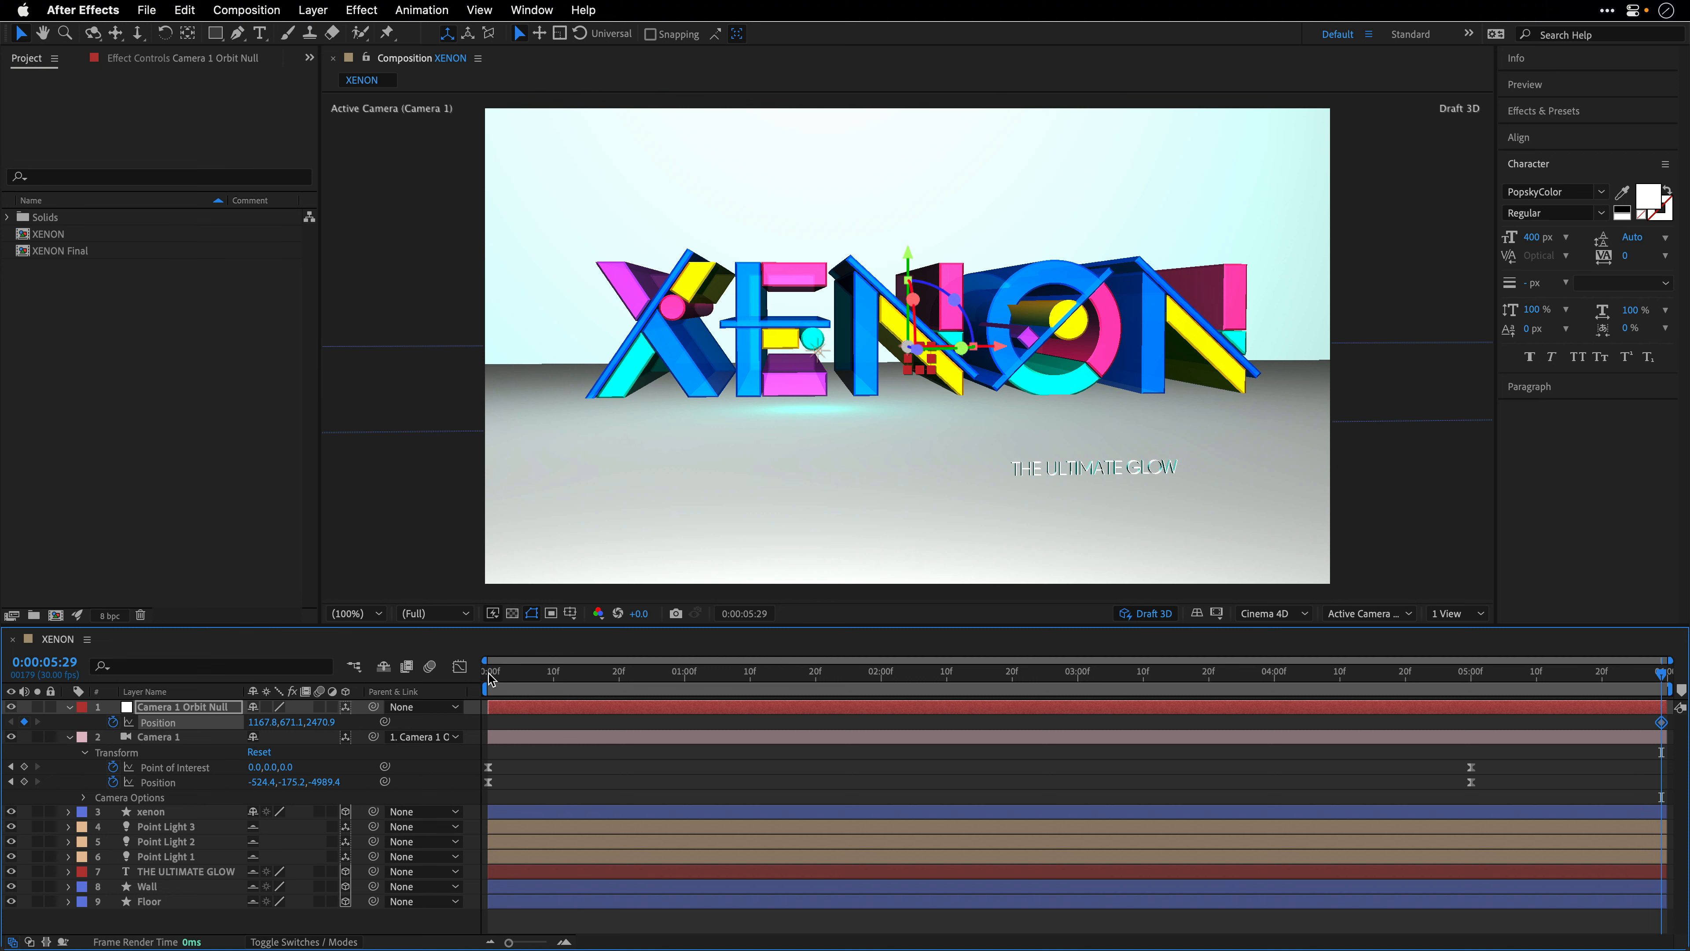
- At 0:00:00:00, adjust the orbit null's Position to about 1161.6, 698.1, 3240.9 so the view starts on the cyan circle
click(492, 673)
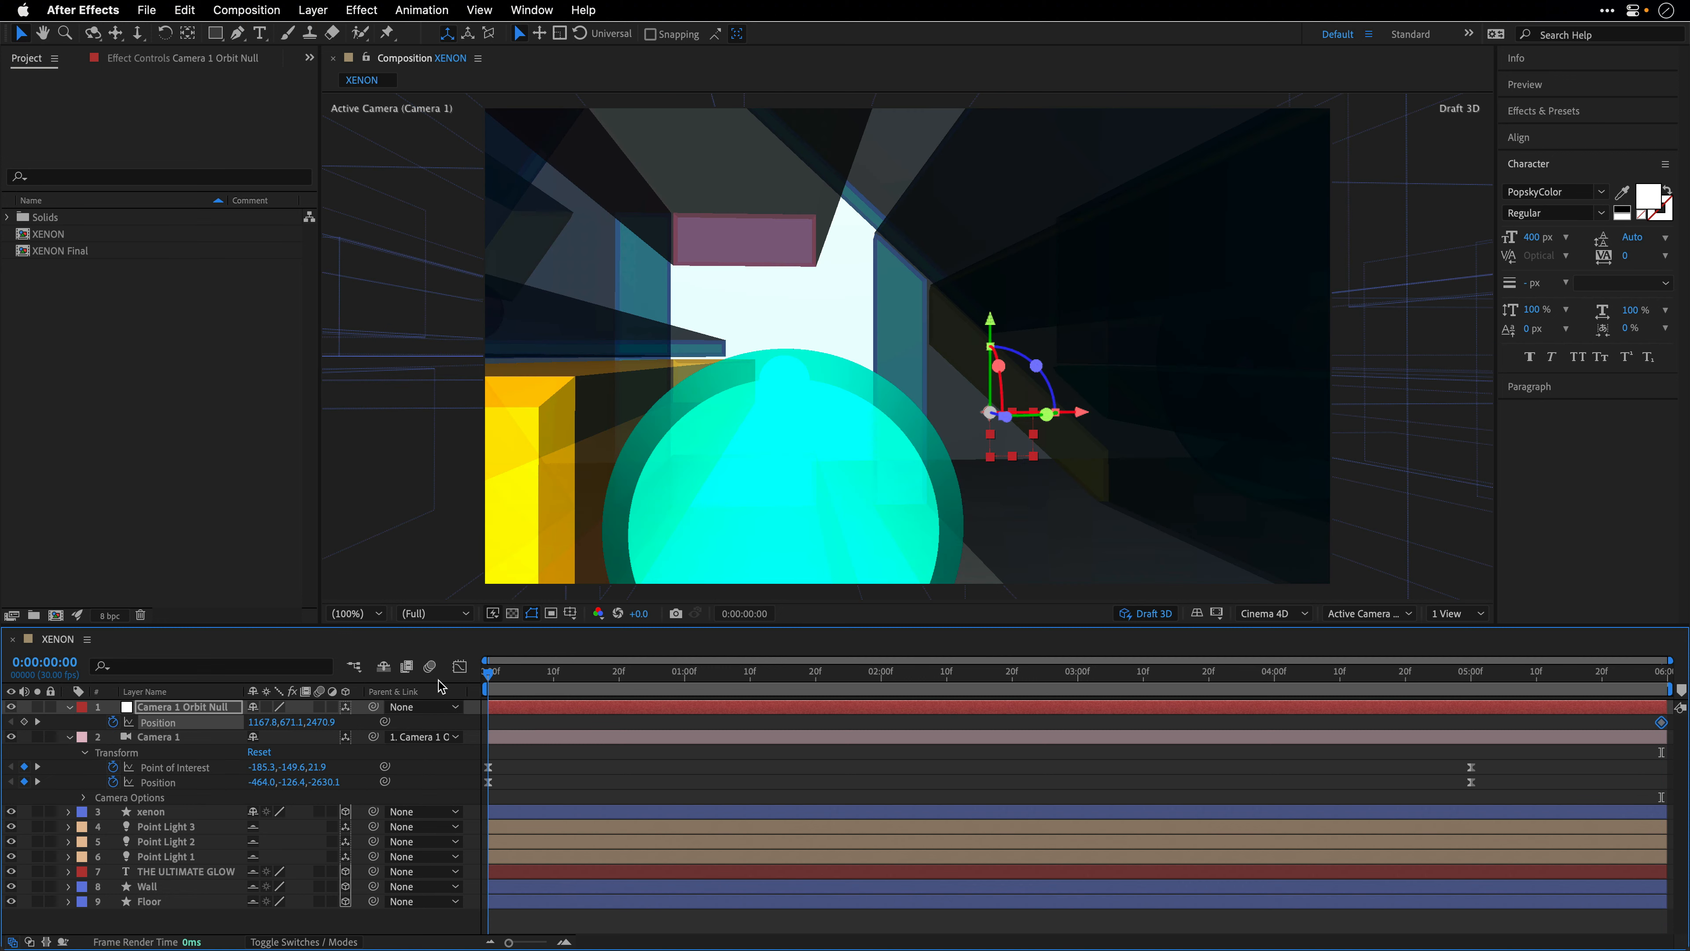
drag(322, 722, 592, 695)
mouse_move(606, 692)
mouse_down()
mouse_move(655, 681)
mouse_move(615, 696)
mouse_up()
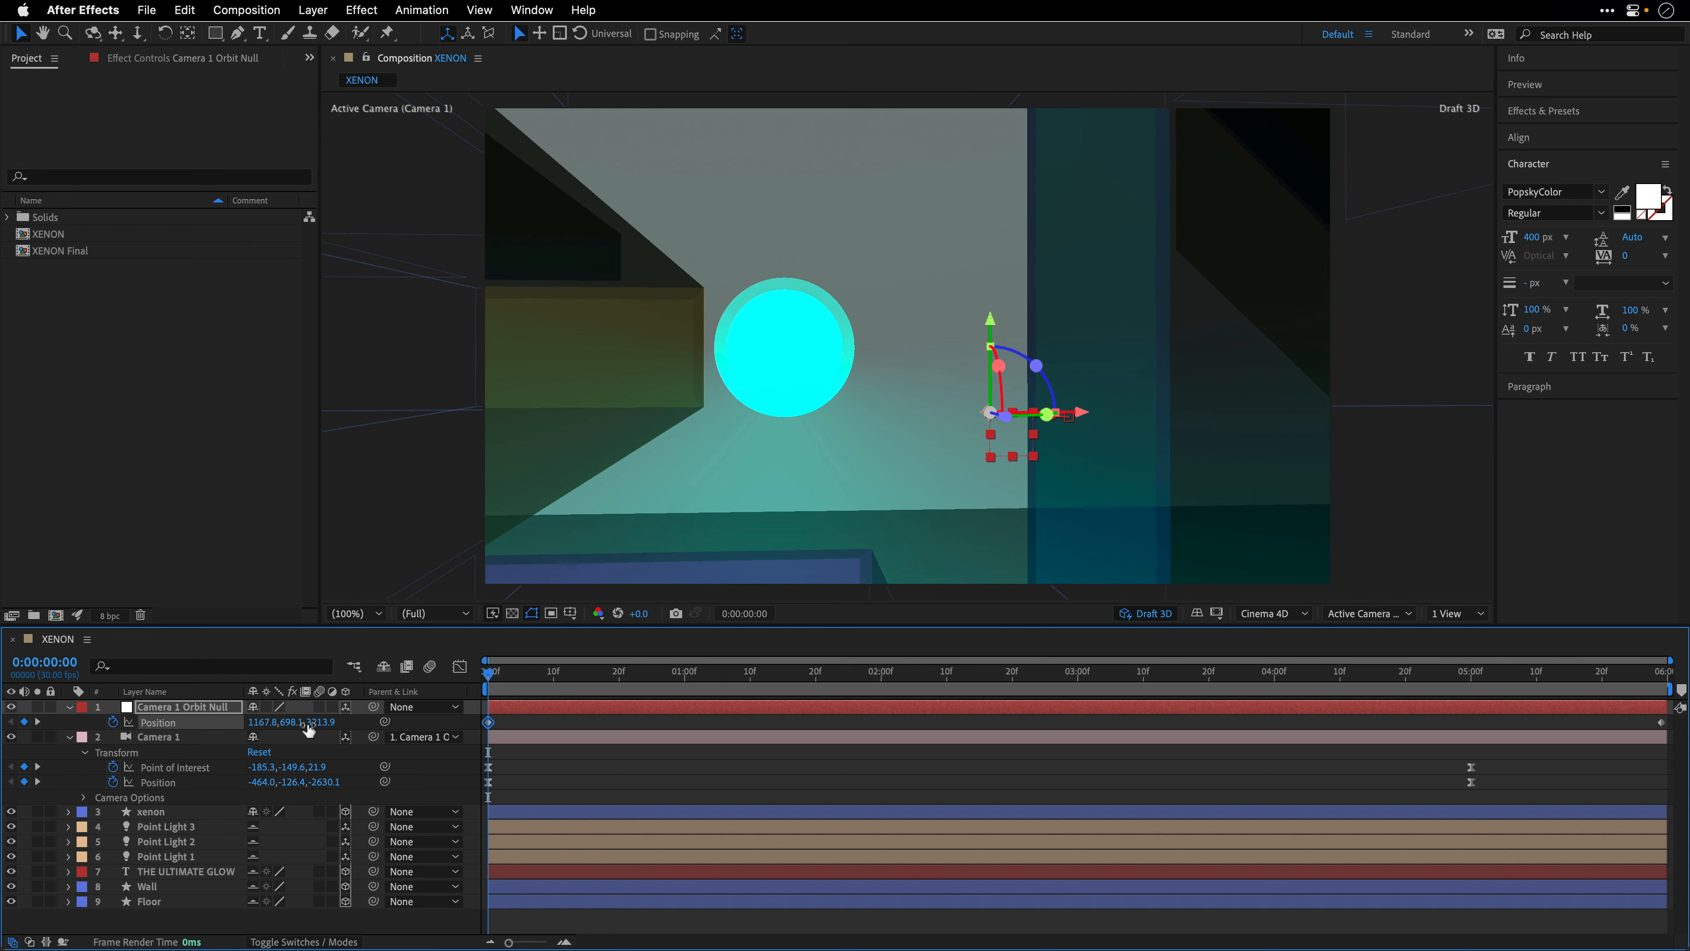
click(262, 724)
click(341, 723)
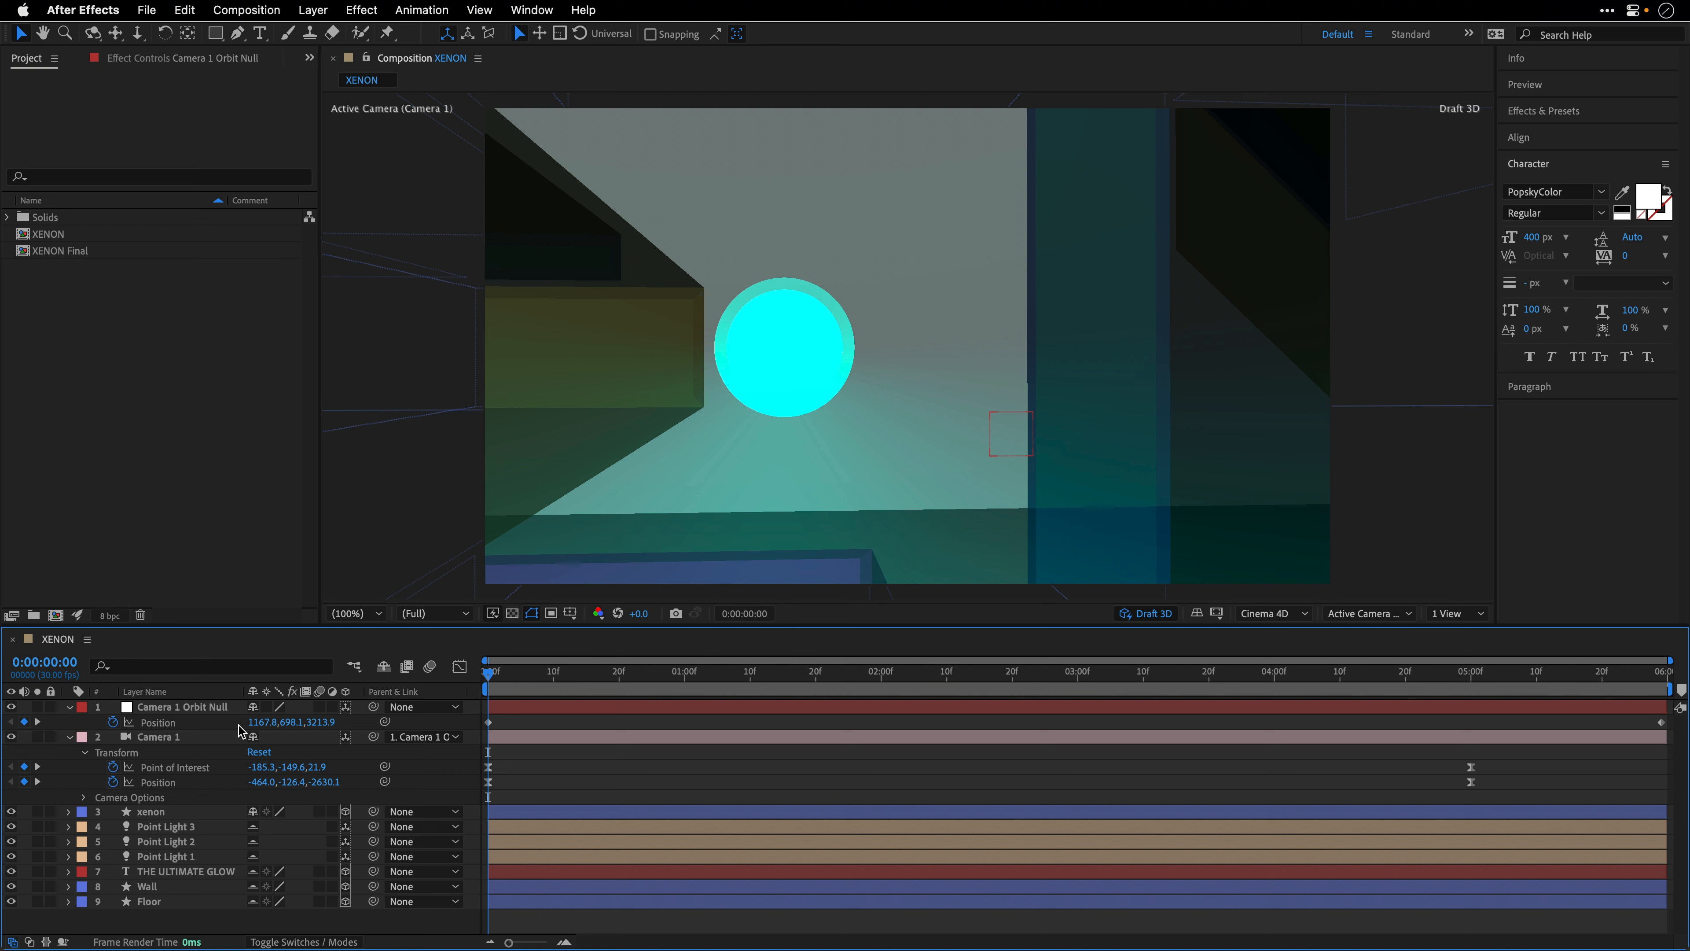
drag(257, 723, 199, 725)
drag(316, 725, 362, 730)
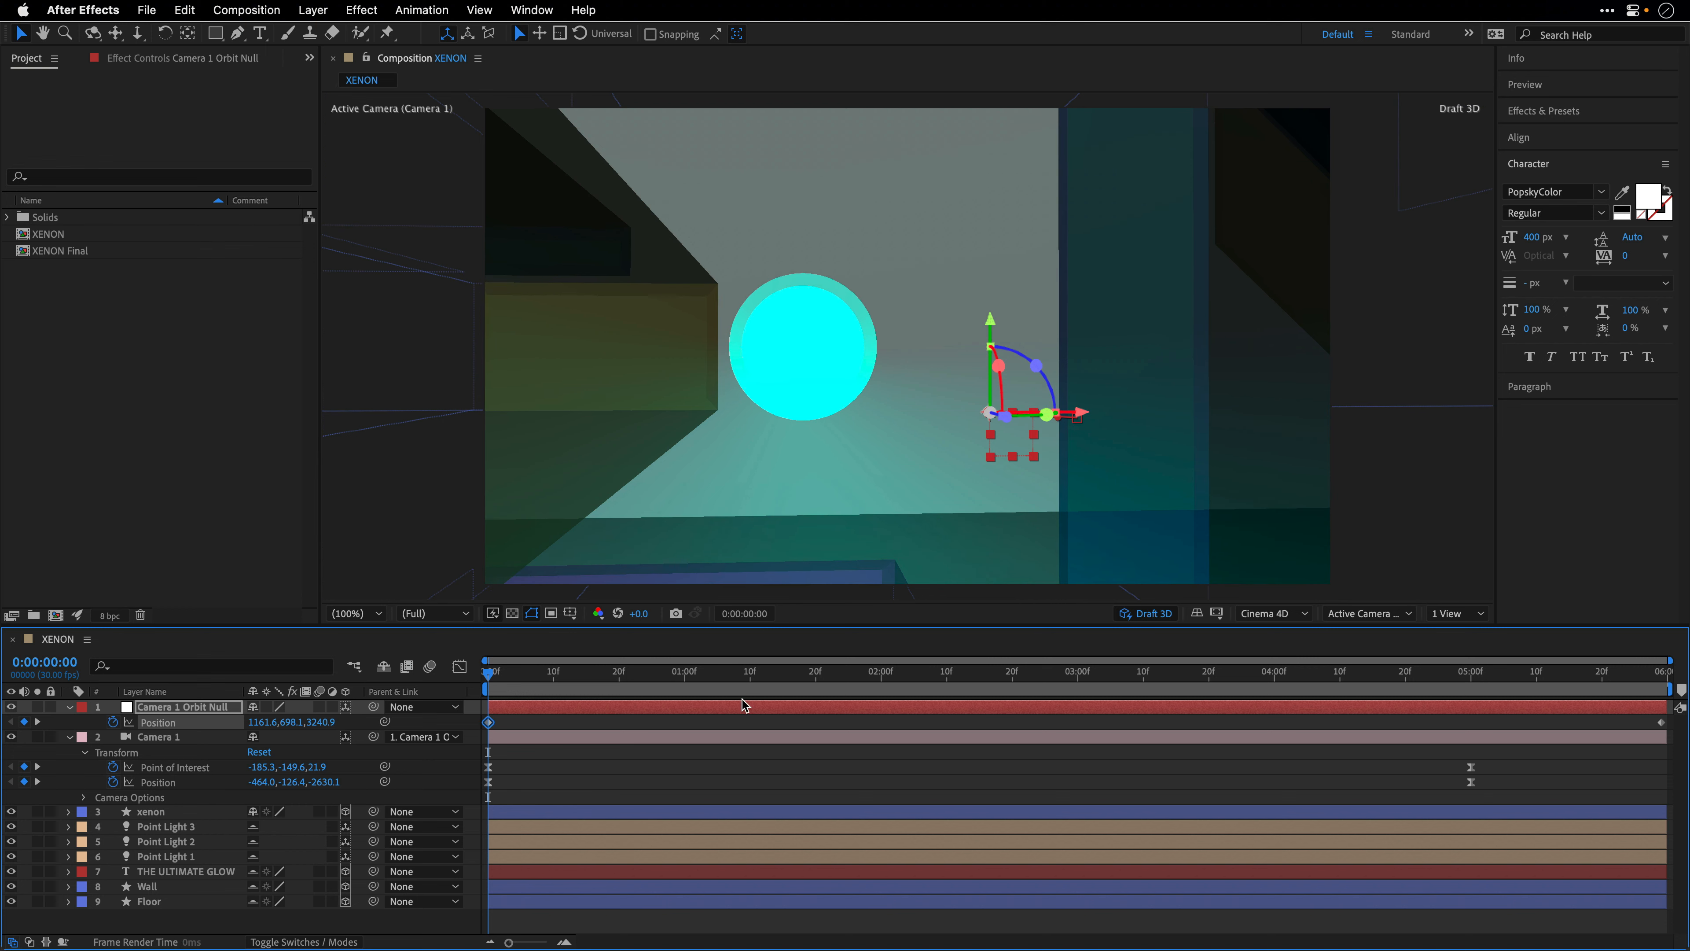
- Turn off Draft 3D to check the full render at 0:00:00:00 and 0:00:05:00, and turn Draft 3D back on
click(1142, 617)
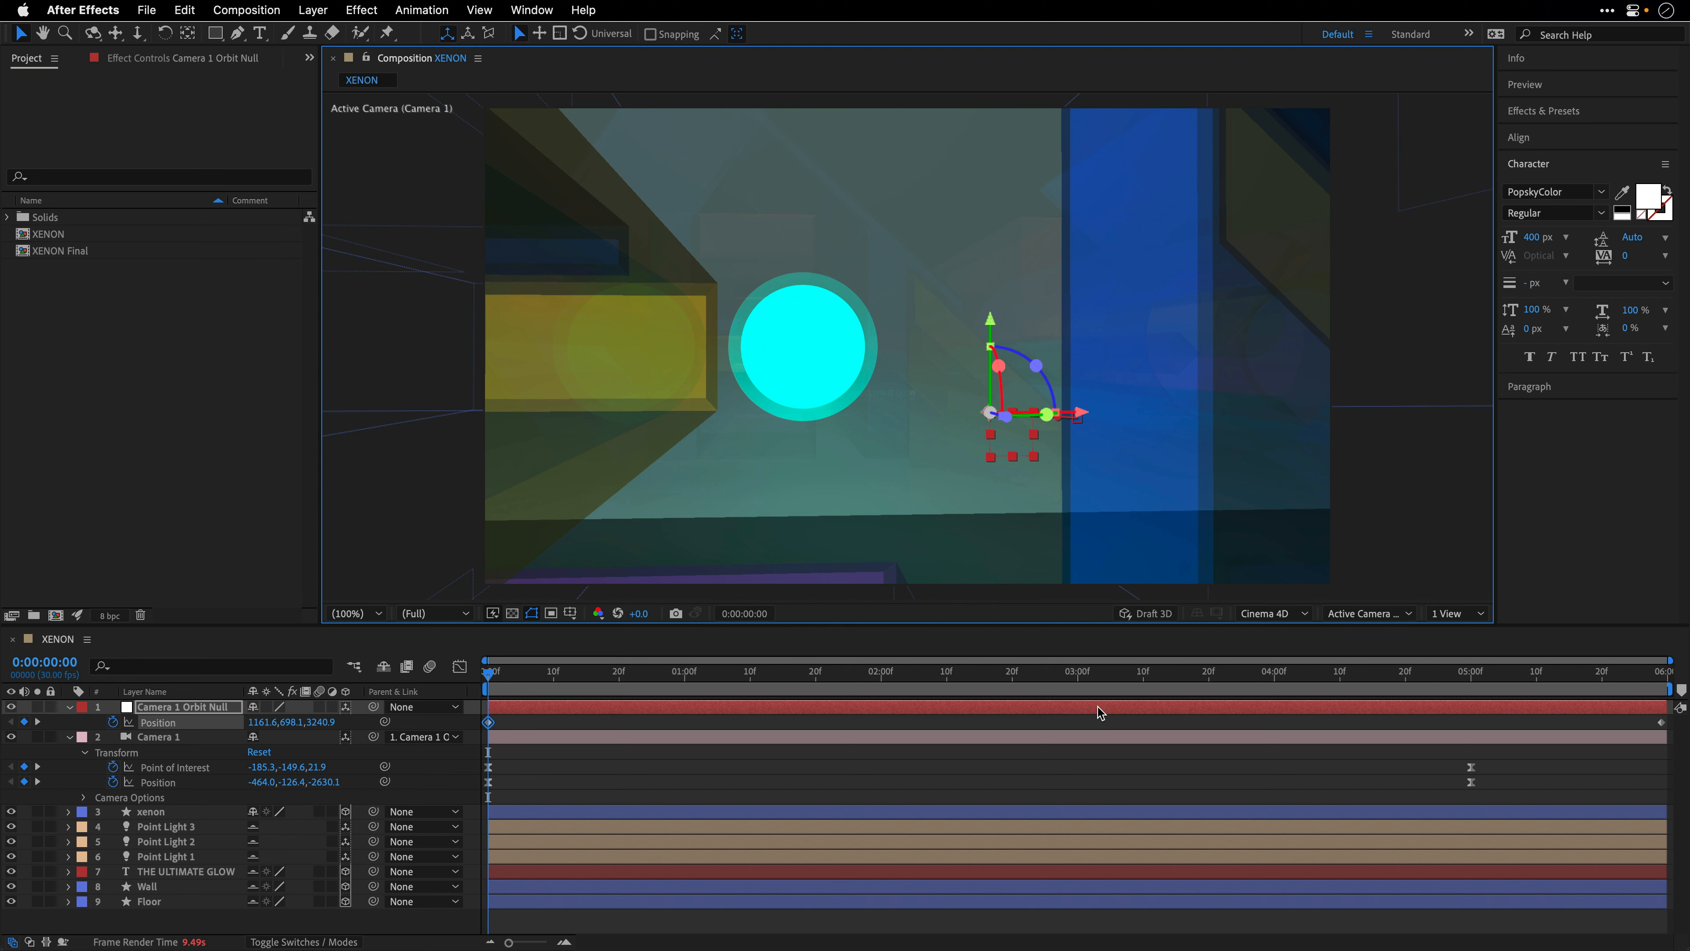
click(1472, 674)
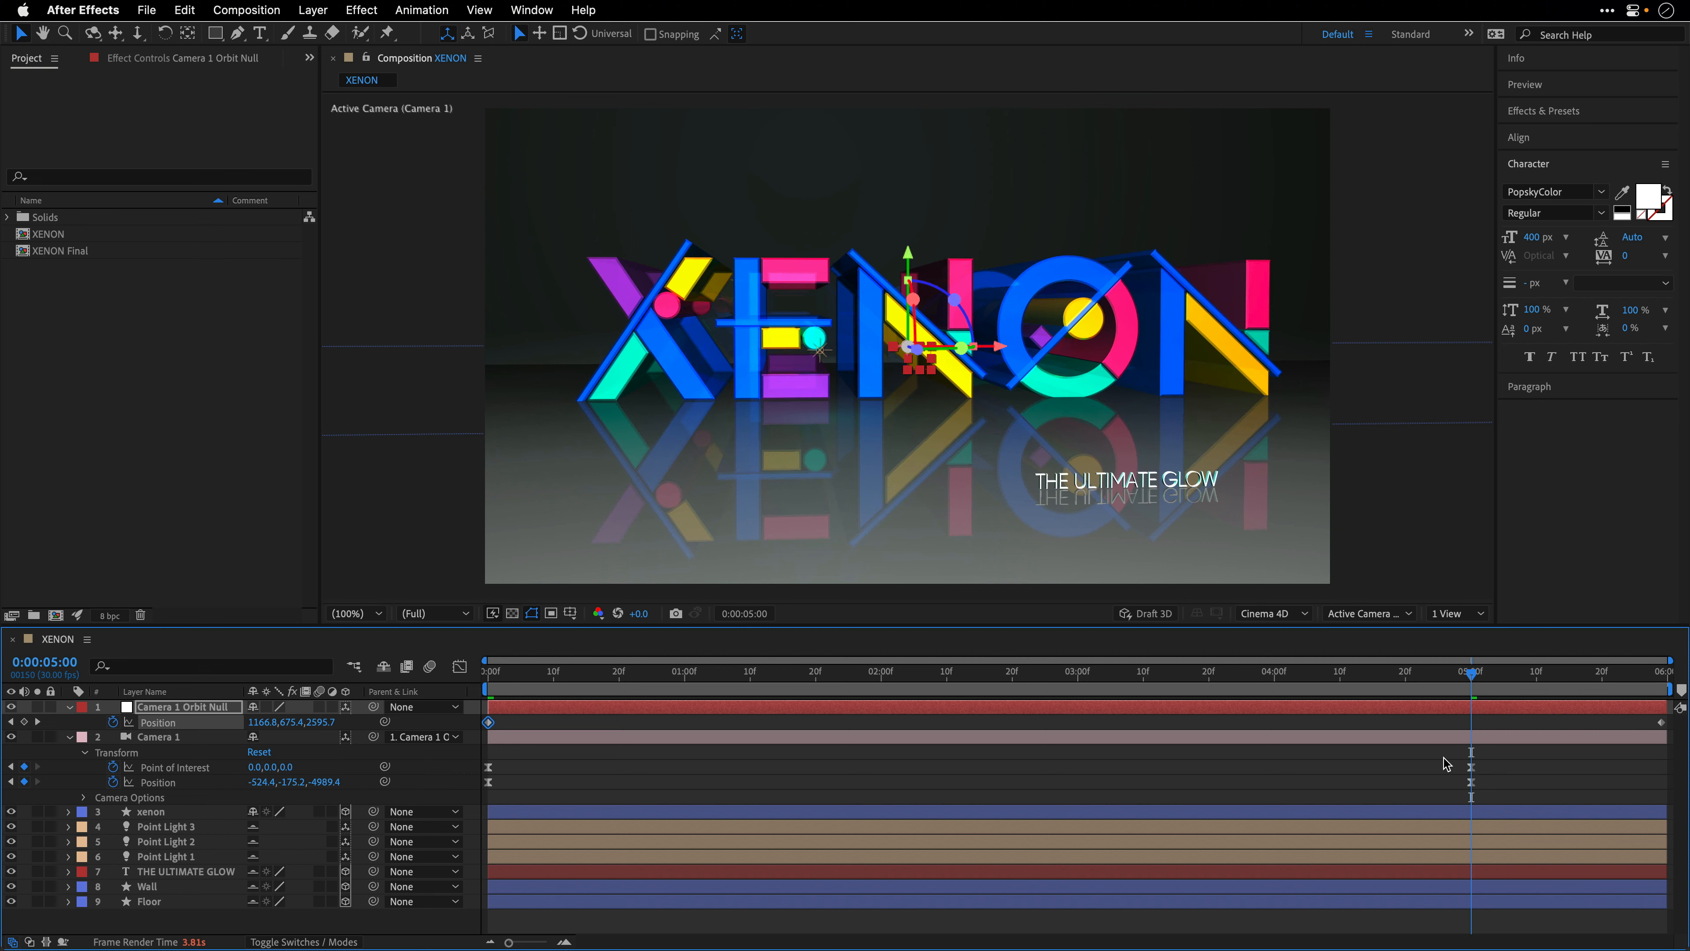
click(1152, 615)
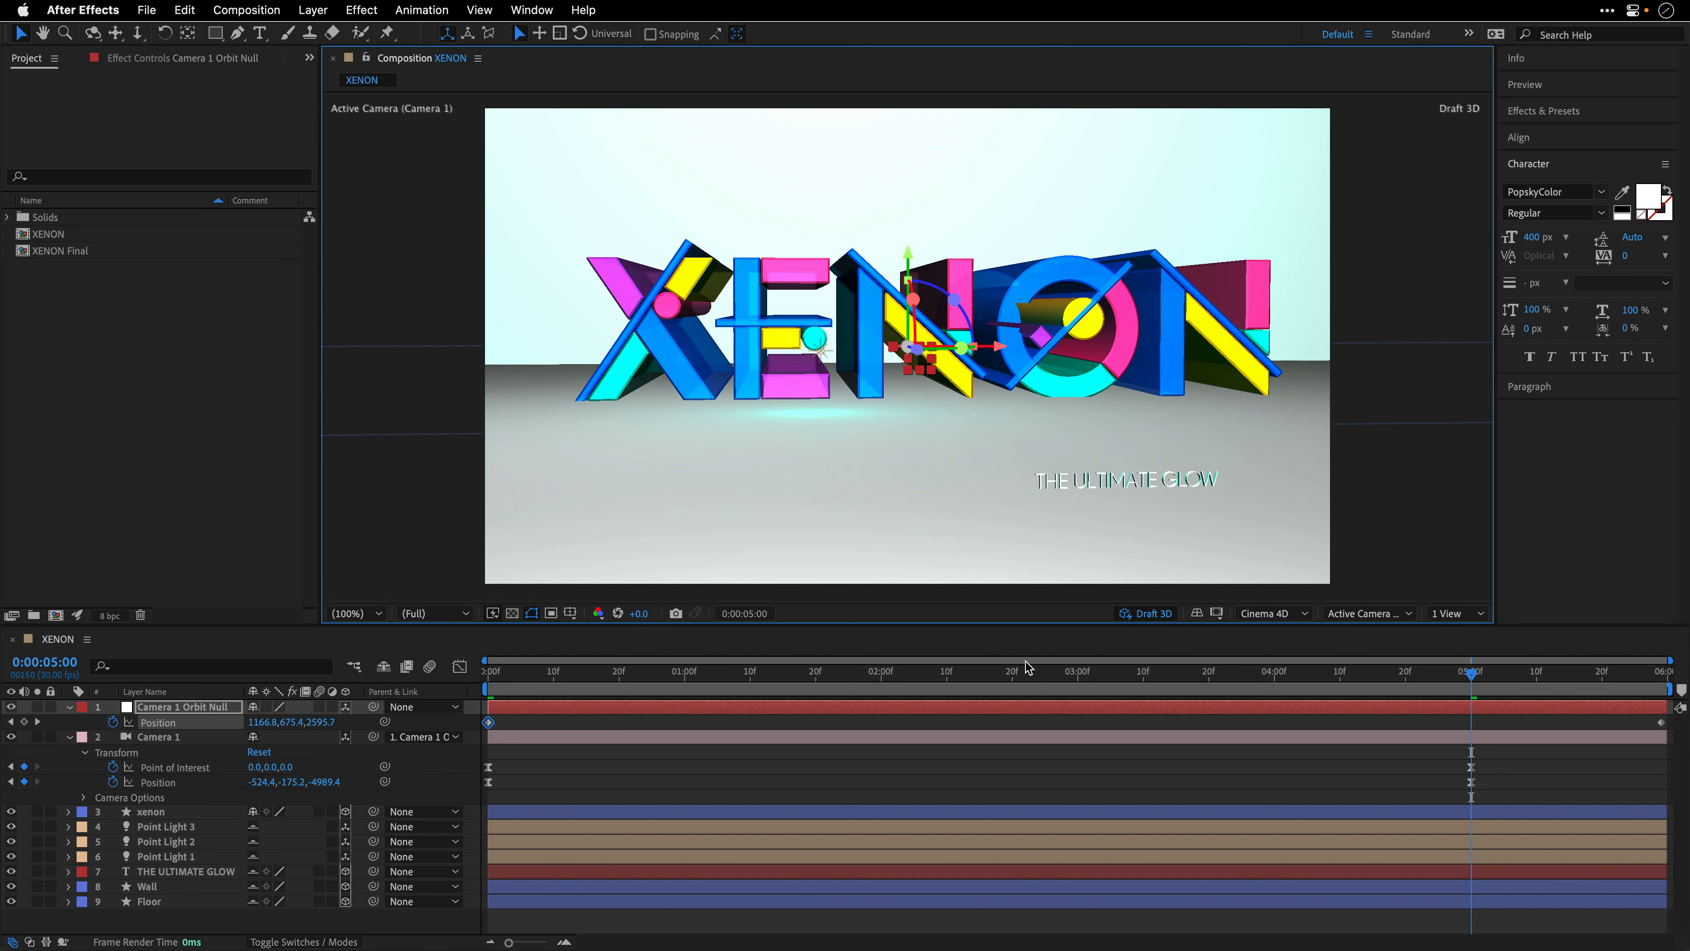
- Preview the combined camera and orbit null animation from the start and stop playback partway
key(Home)
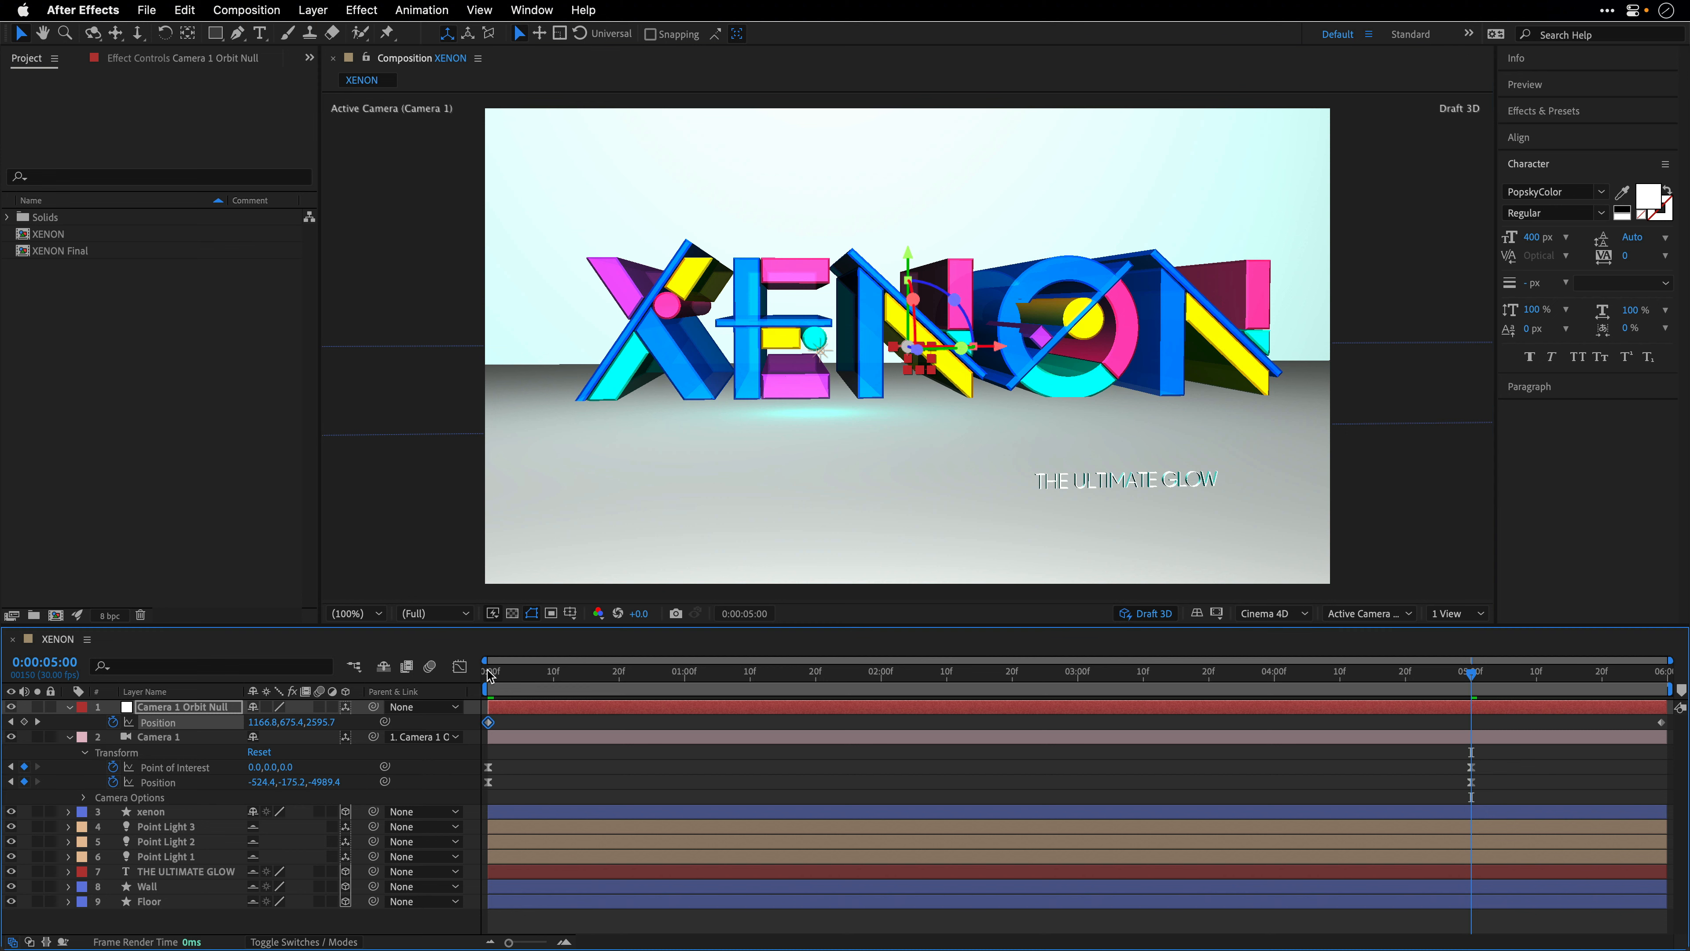
key(space)
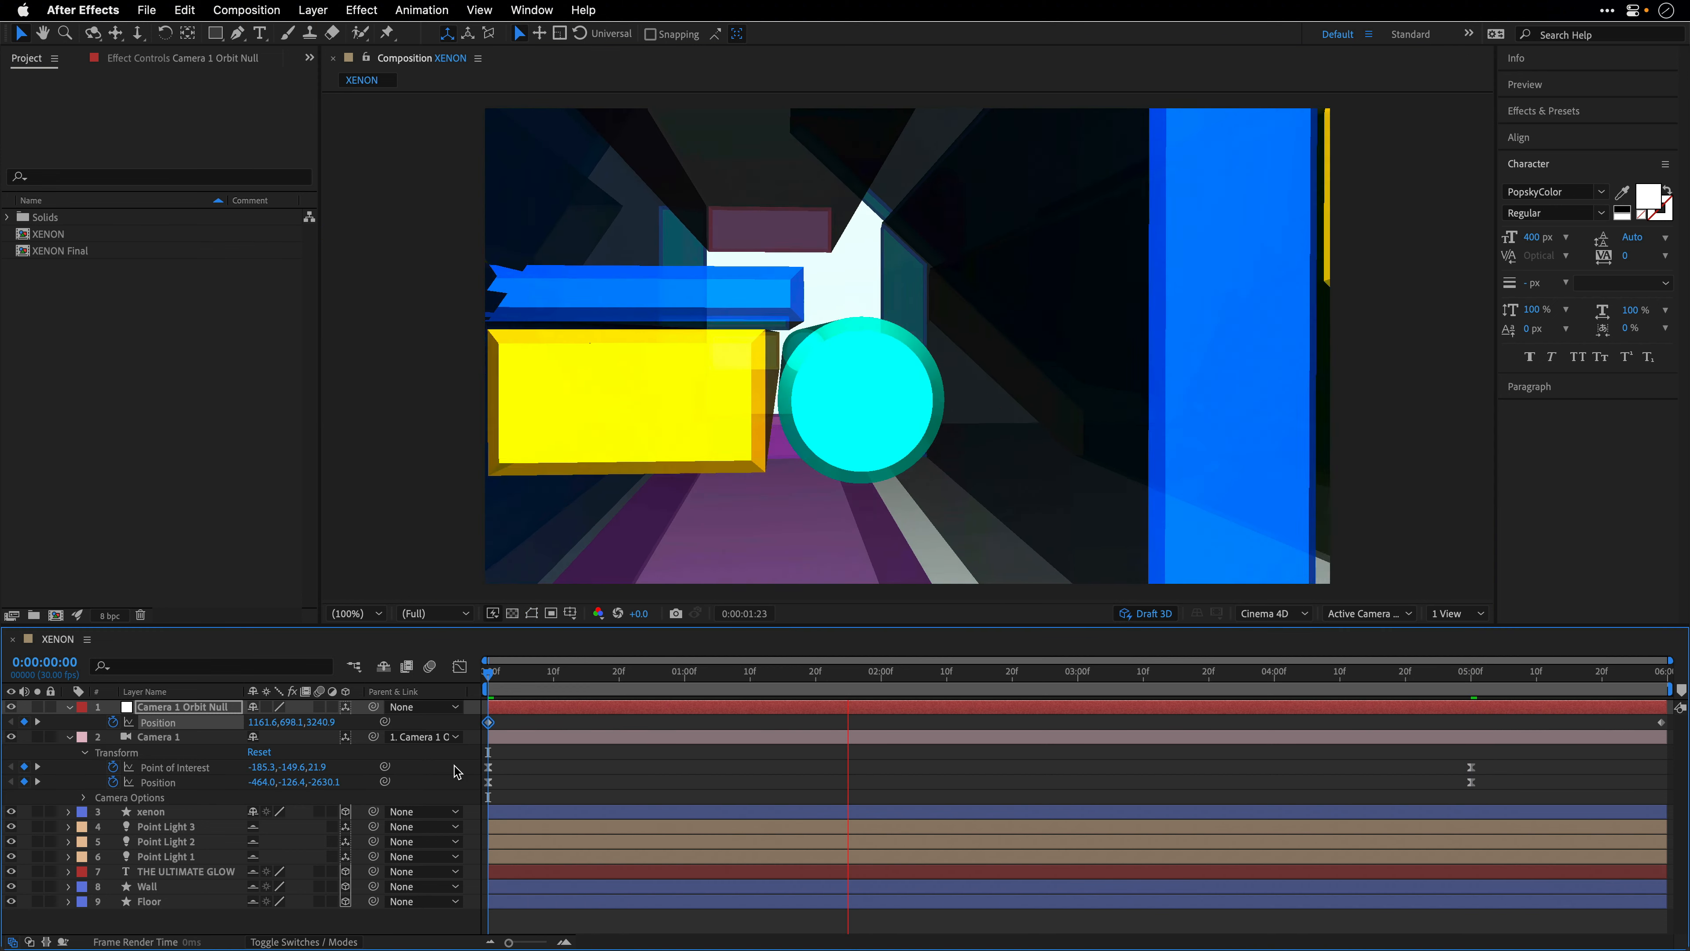
key(space)
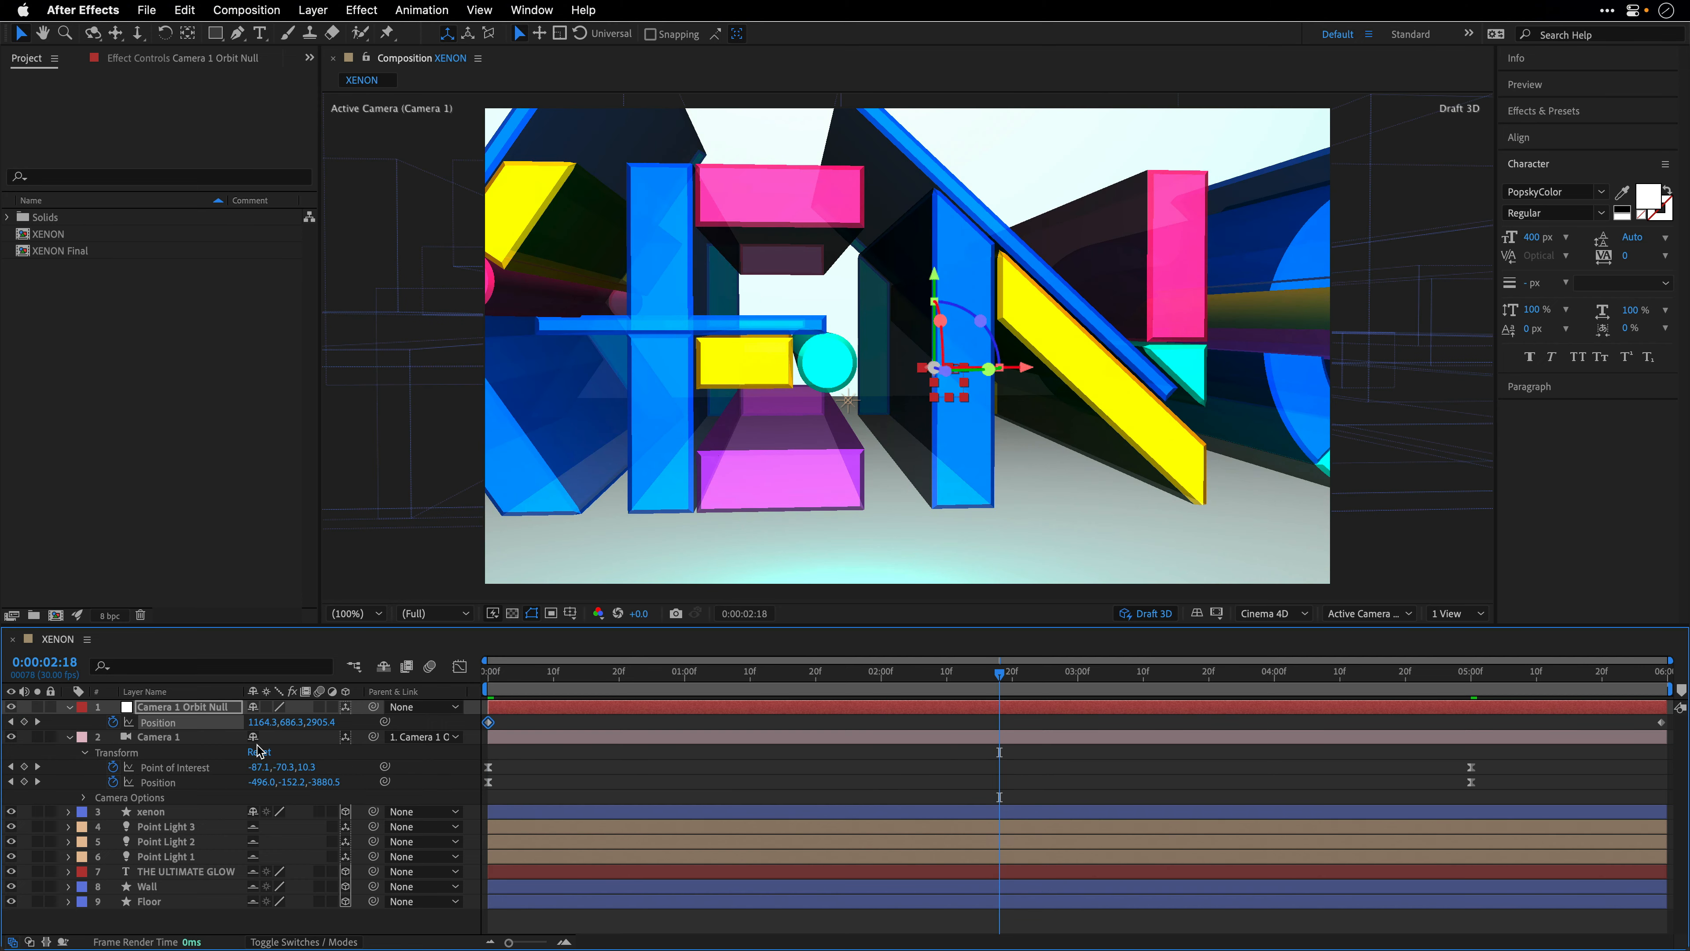
- Apply Easy Ease to both of the orbit null's Position keyframes and preview the camera animation from the start
click(158, 724)
key(F9)
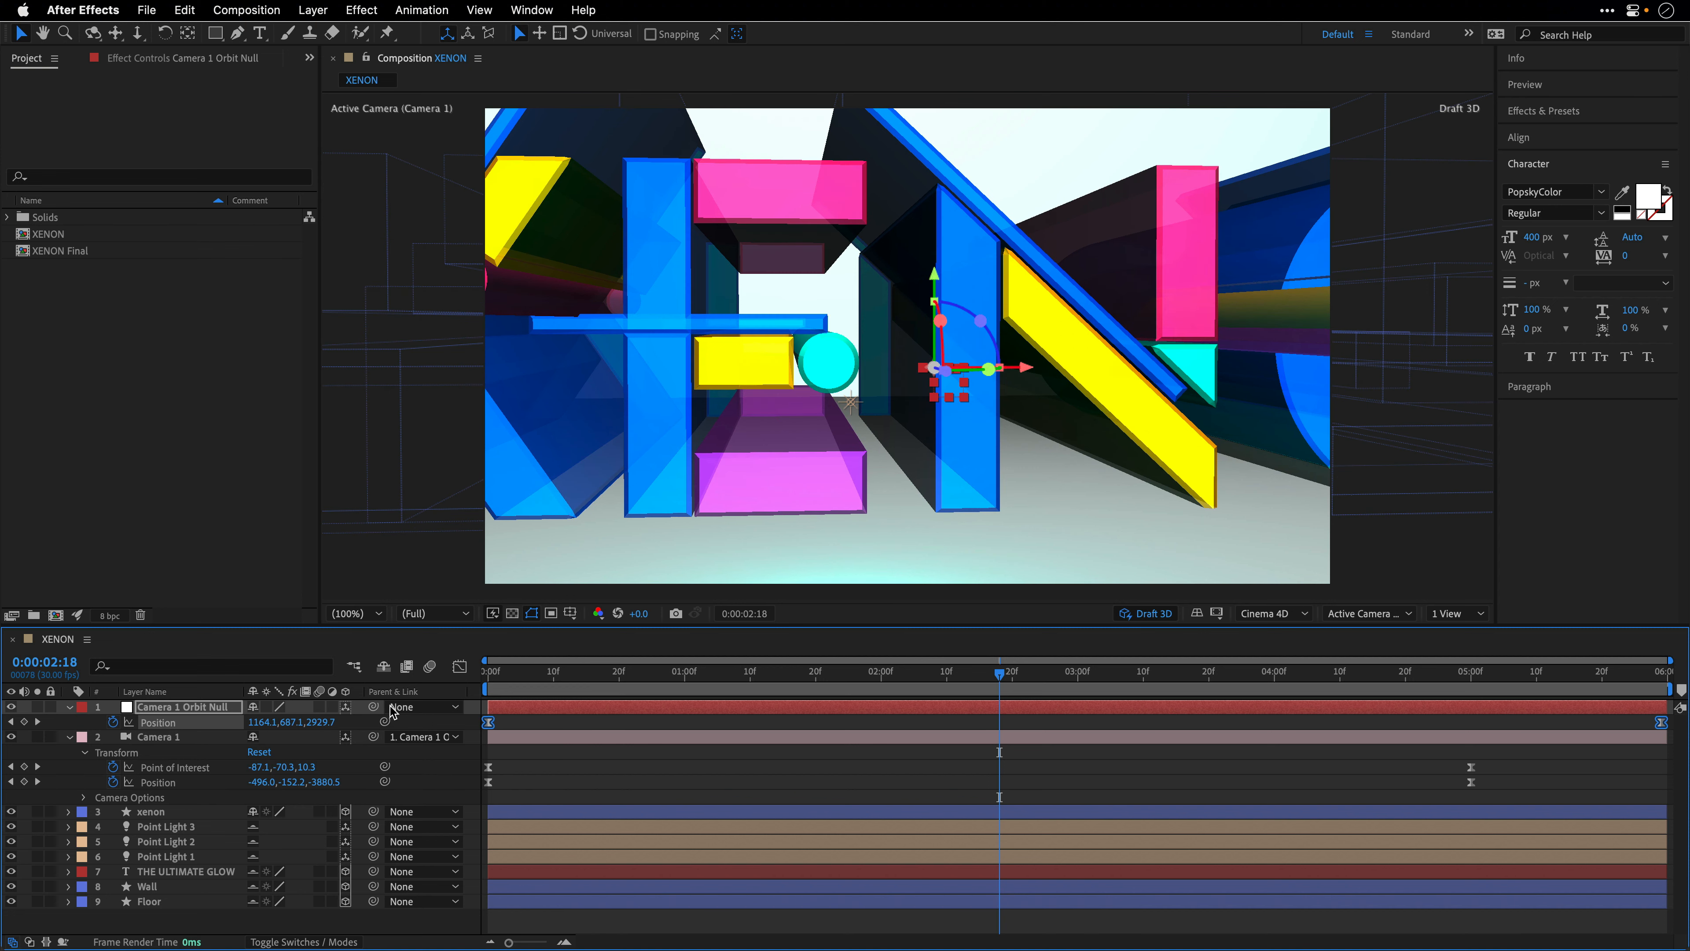
click(487, 672)
key(space)
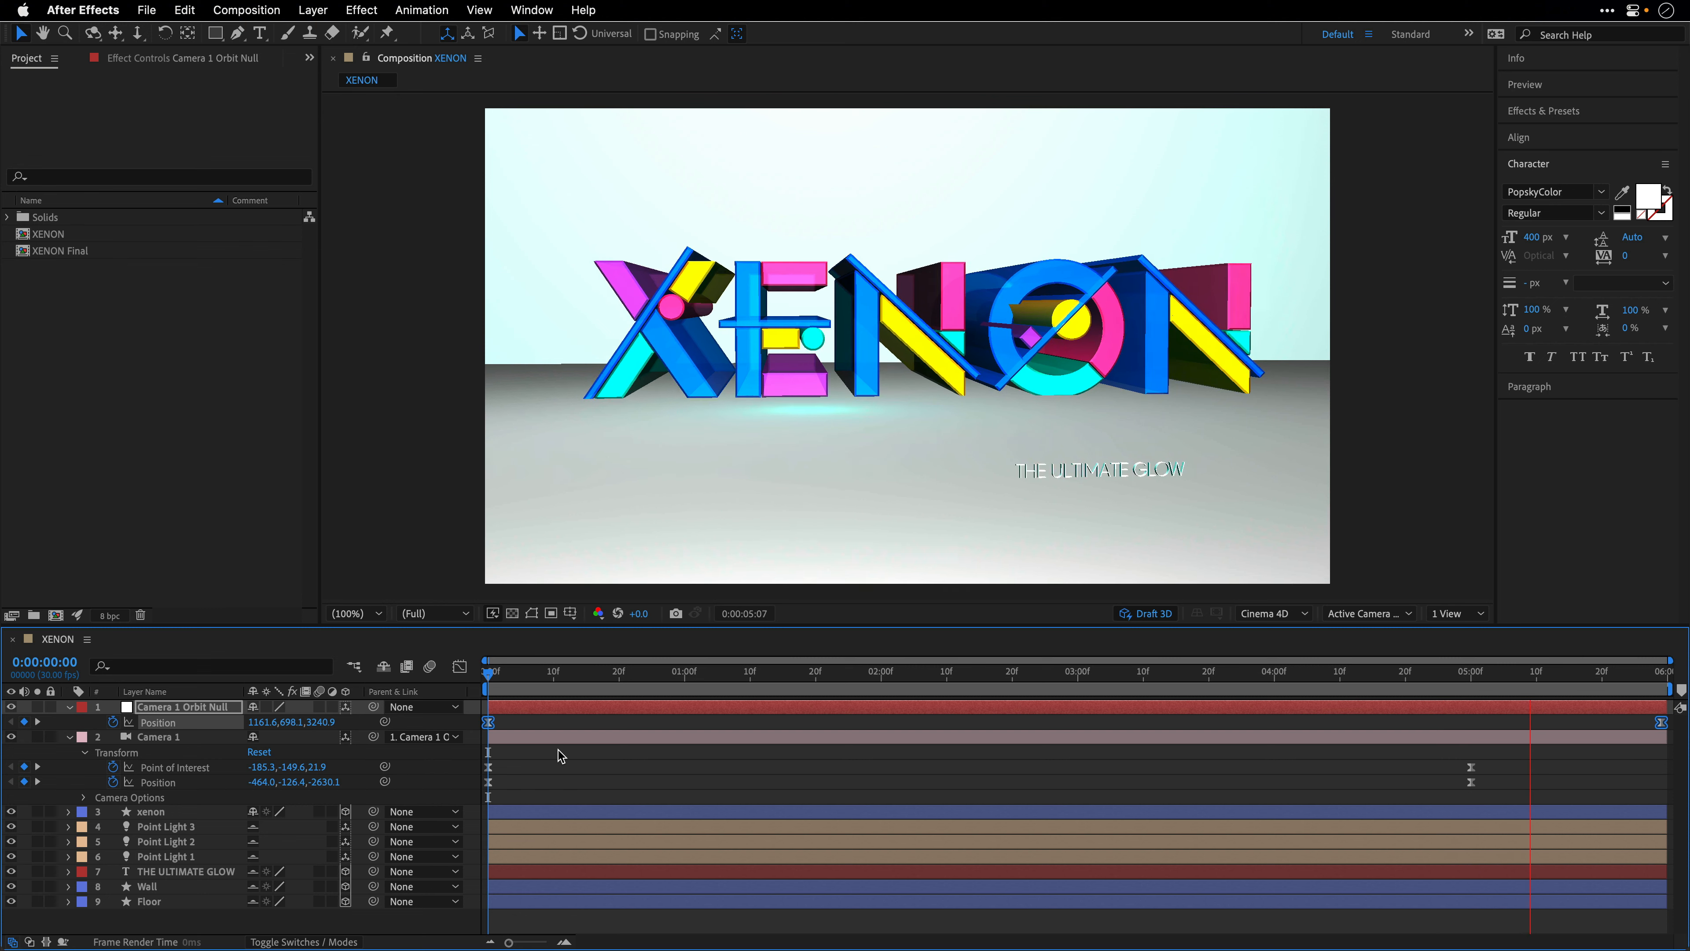
key(space)
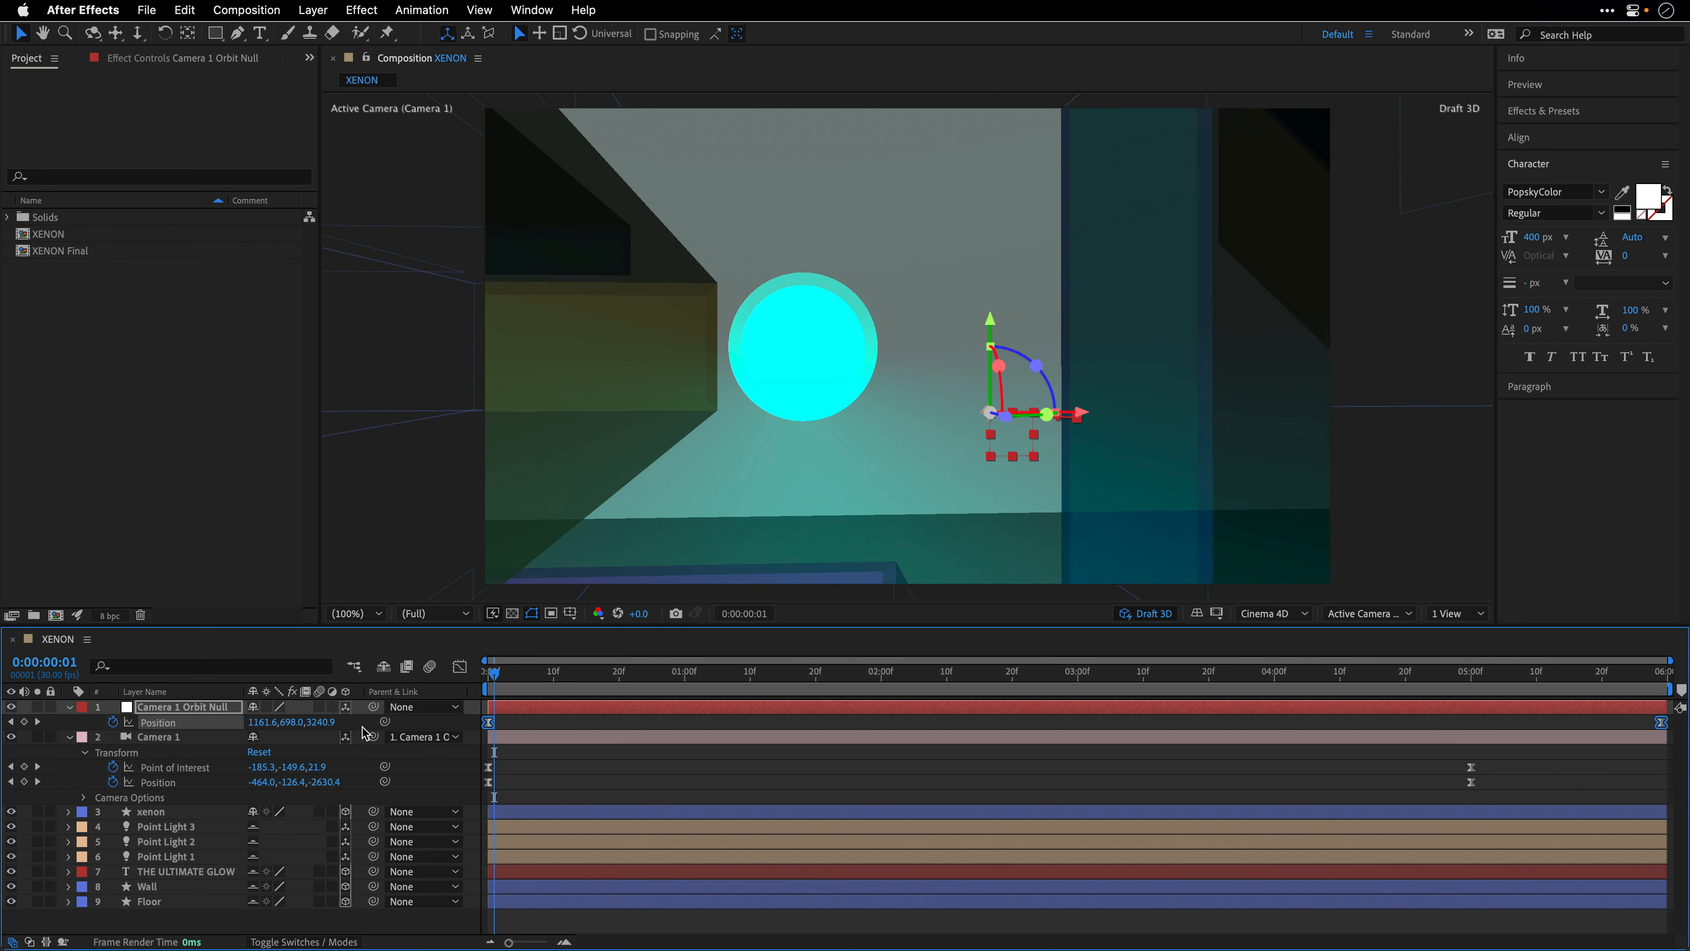
- Collapse the orbit null and camera properties and turn off Draft 3D at 0:00:05:29
click(69, 707)
click(69, 722)
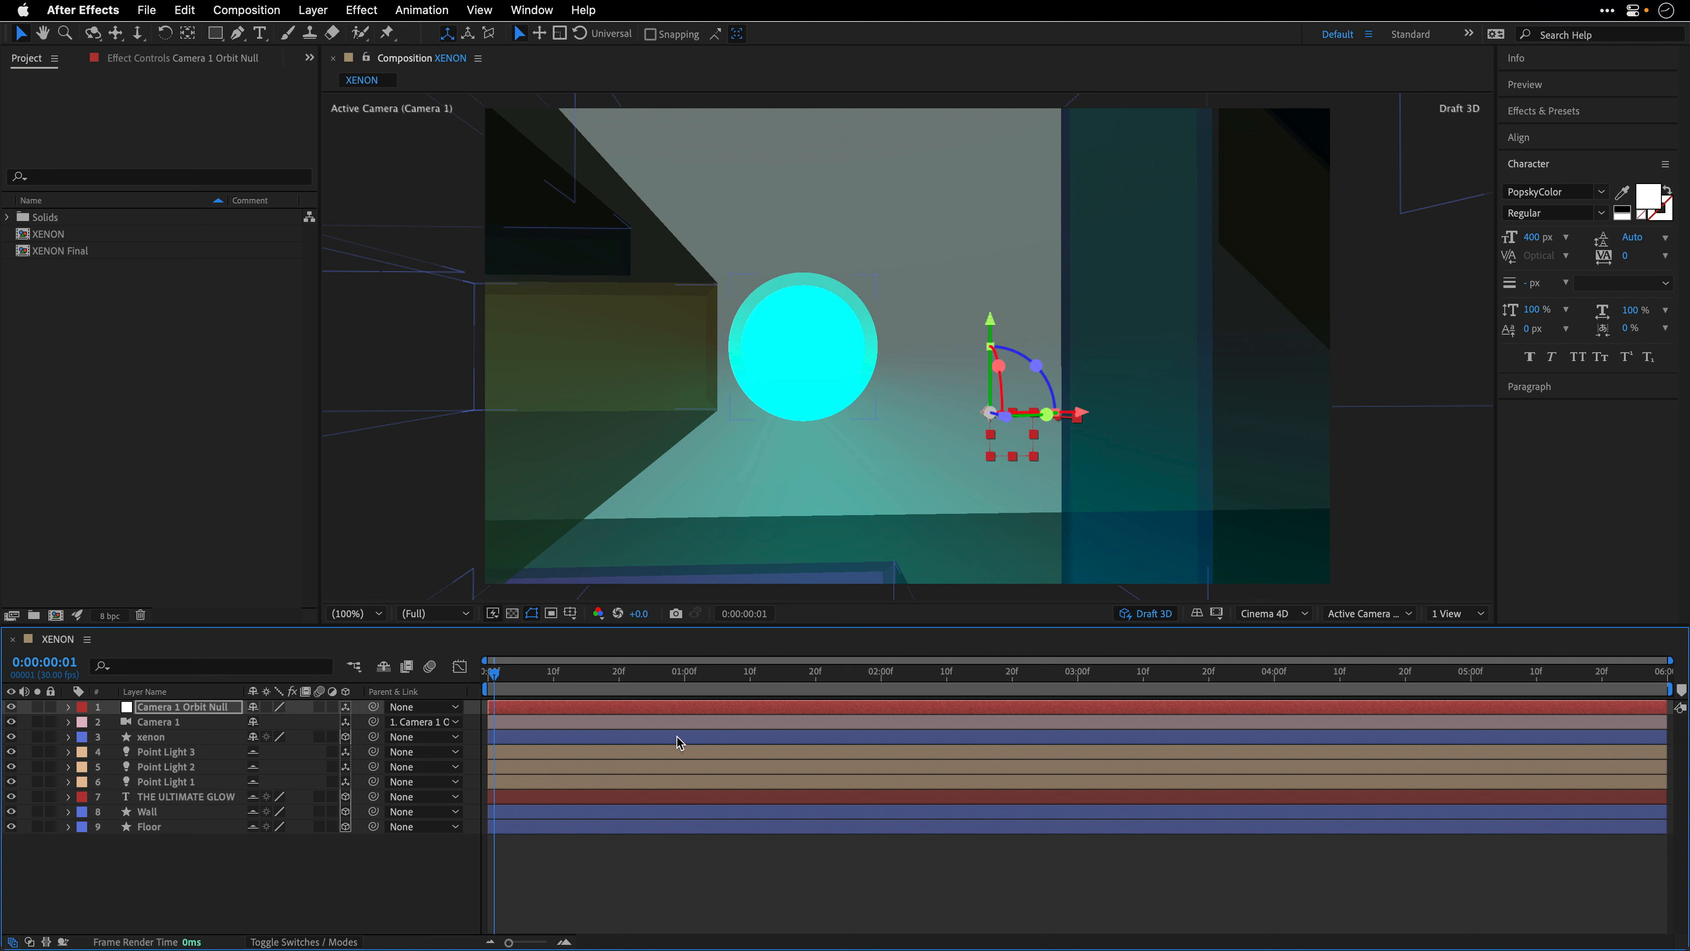
click(1658, 672)
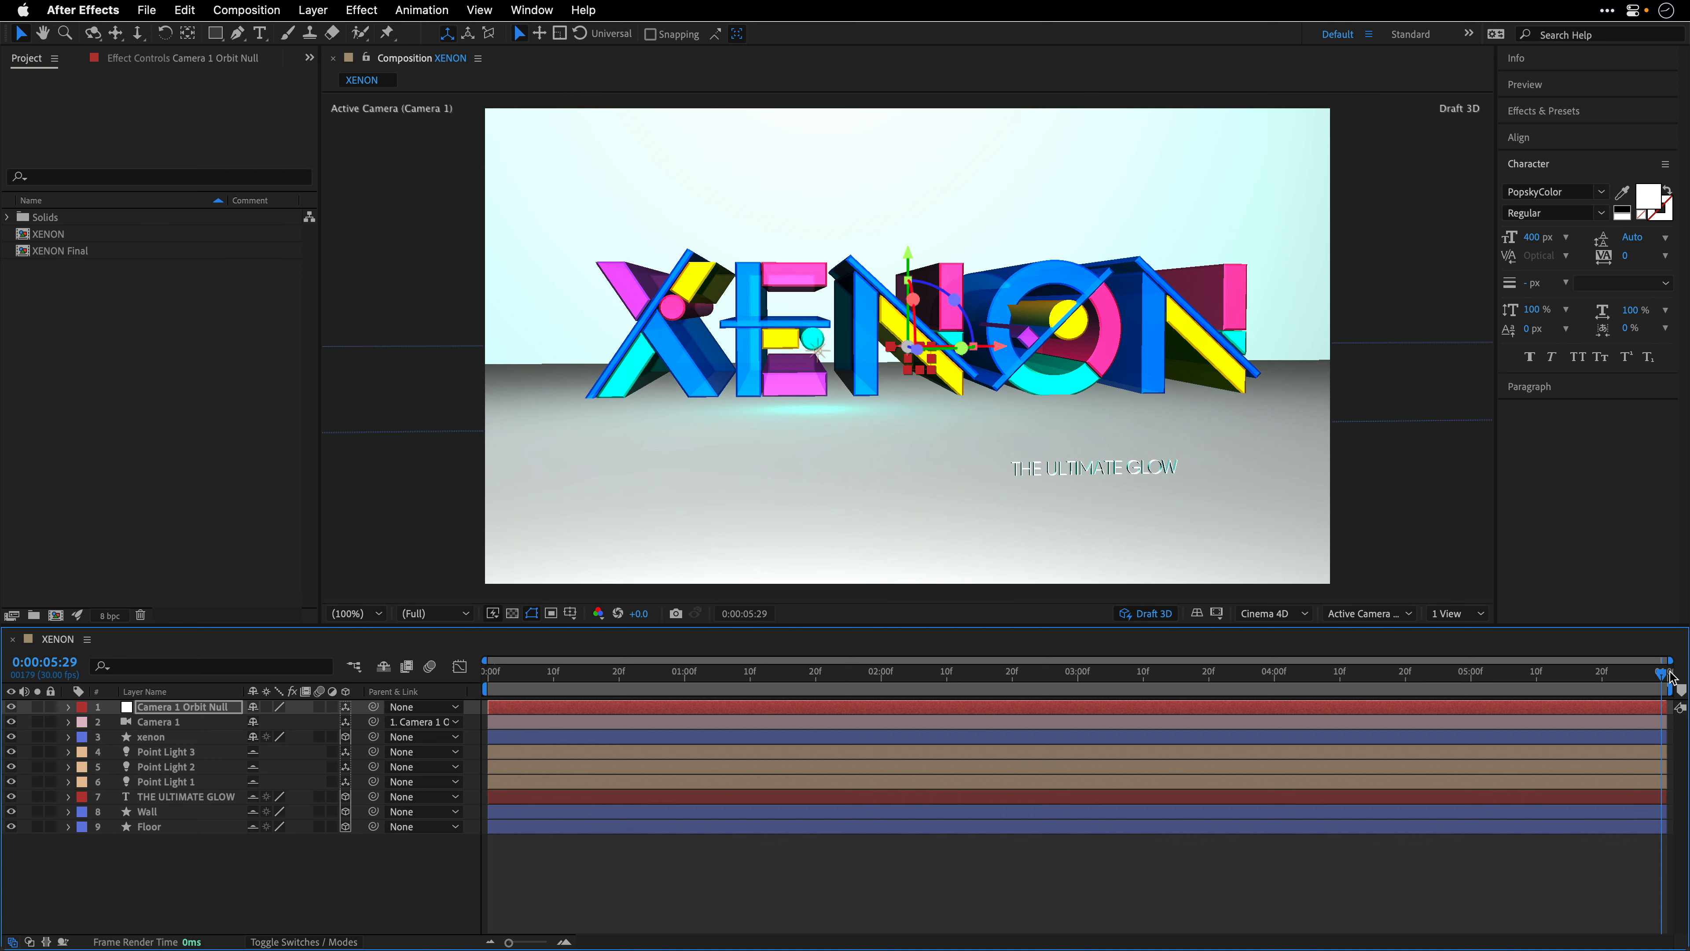
click(1144, 613)
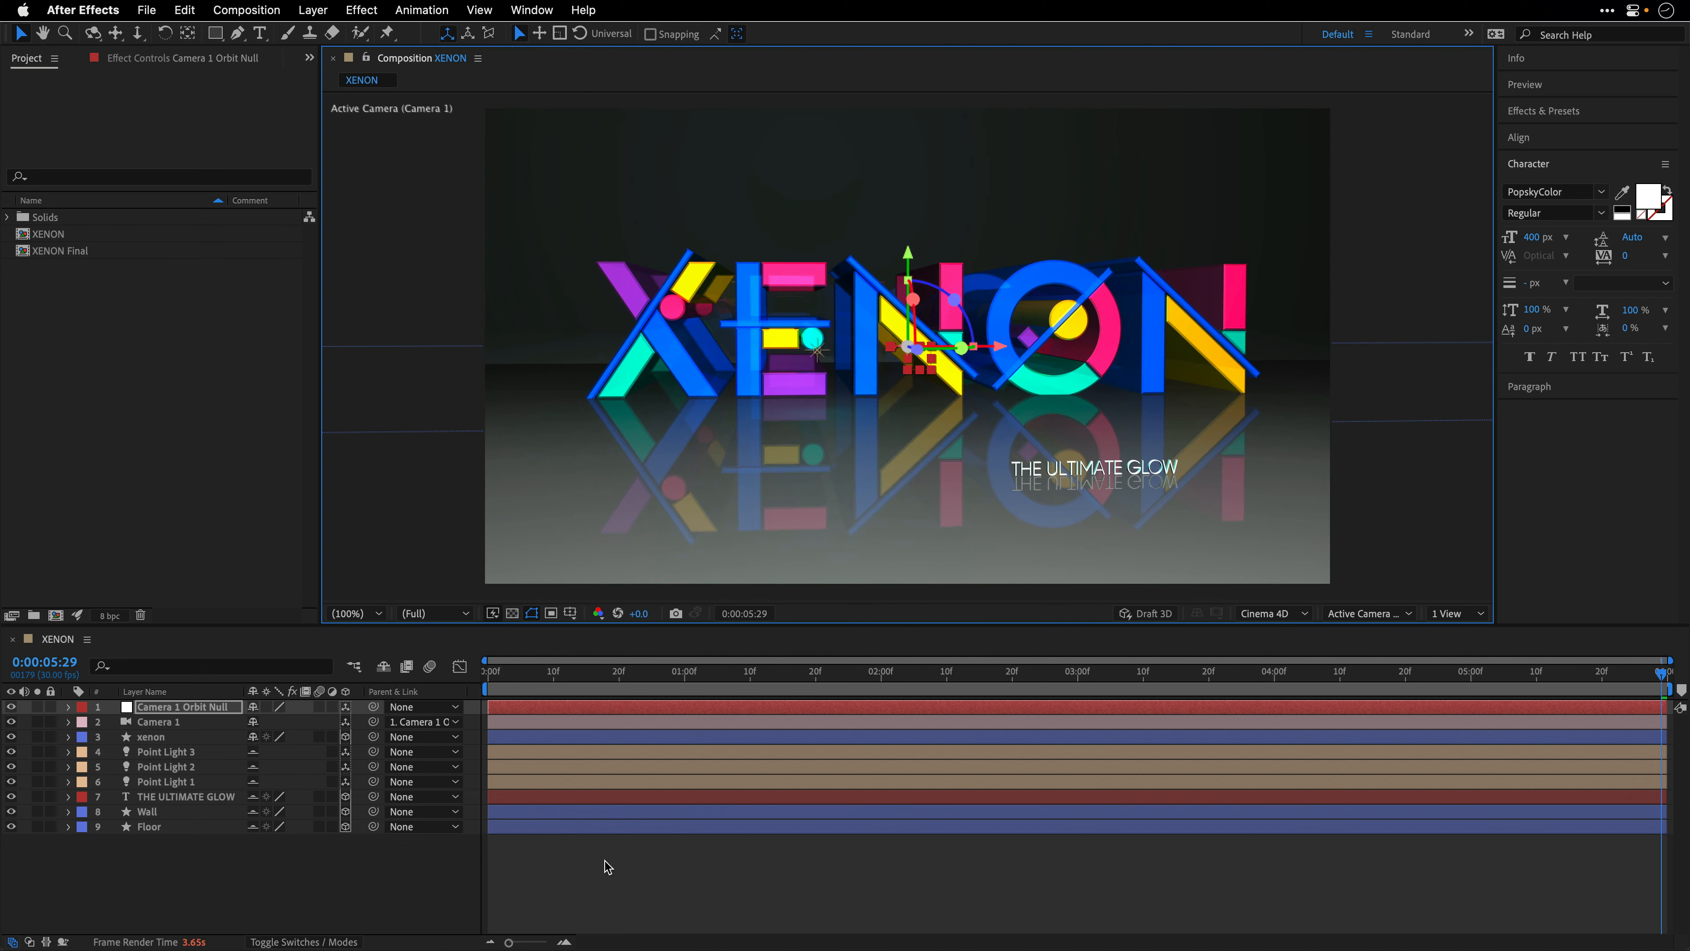
- Add a new adjustment layer above all other layers and name it Glow
click(336, 871)
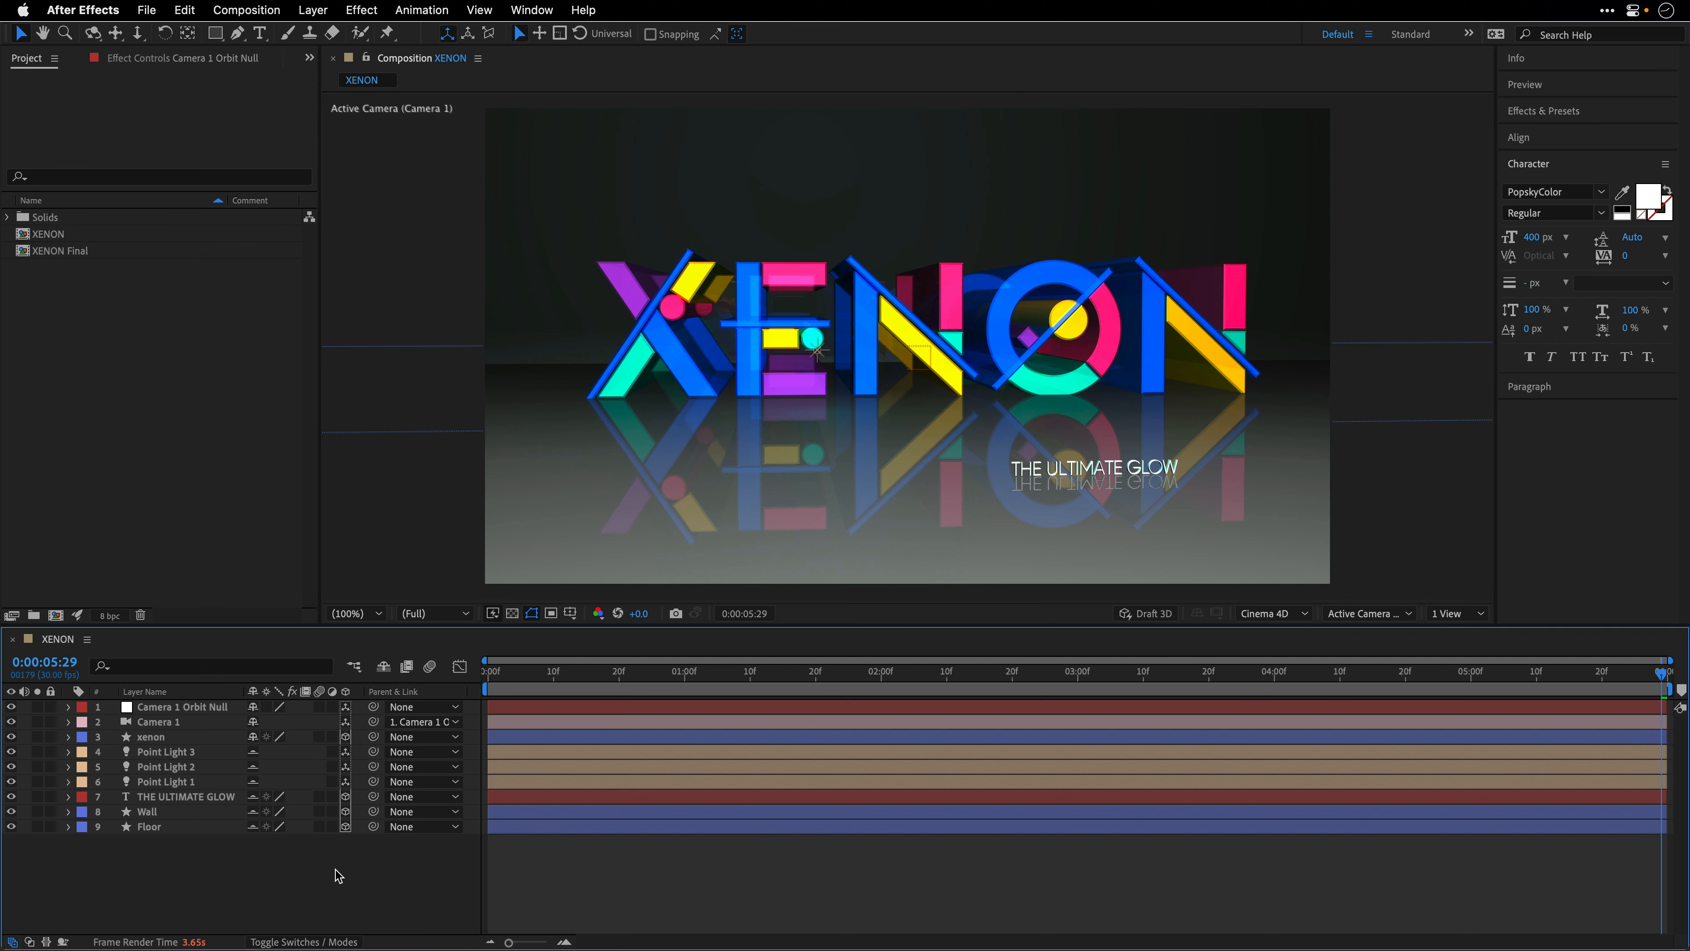
click(313, 11)
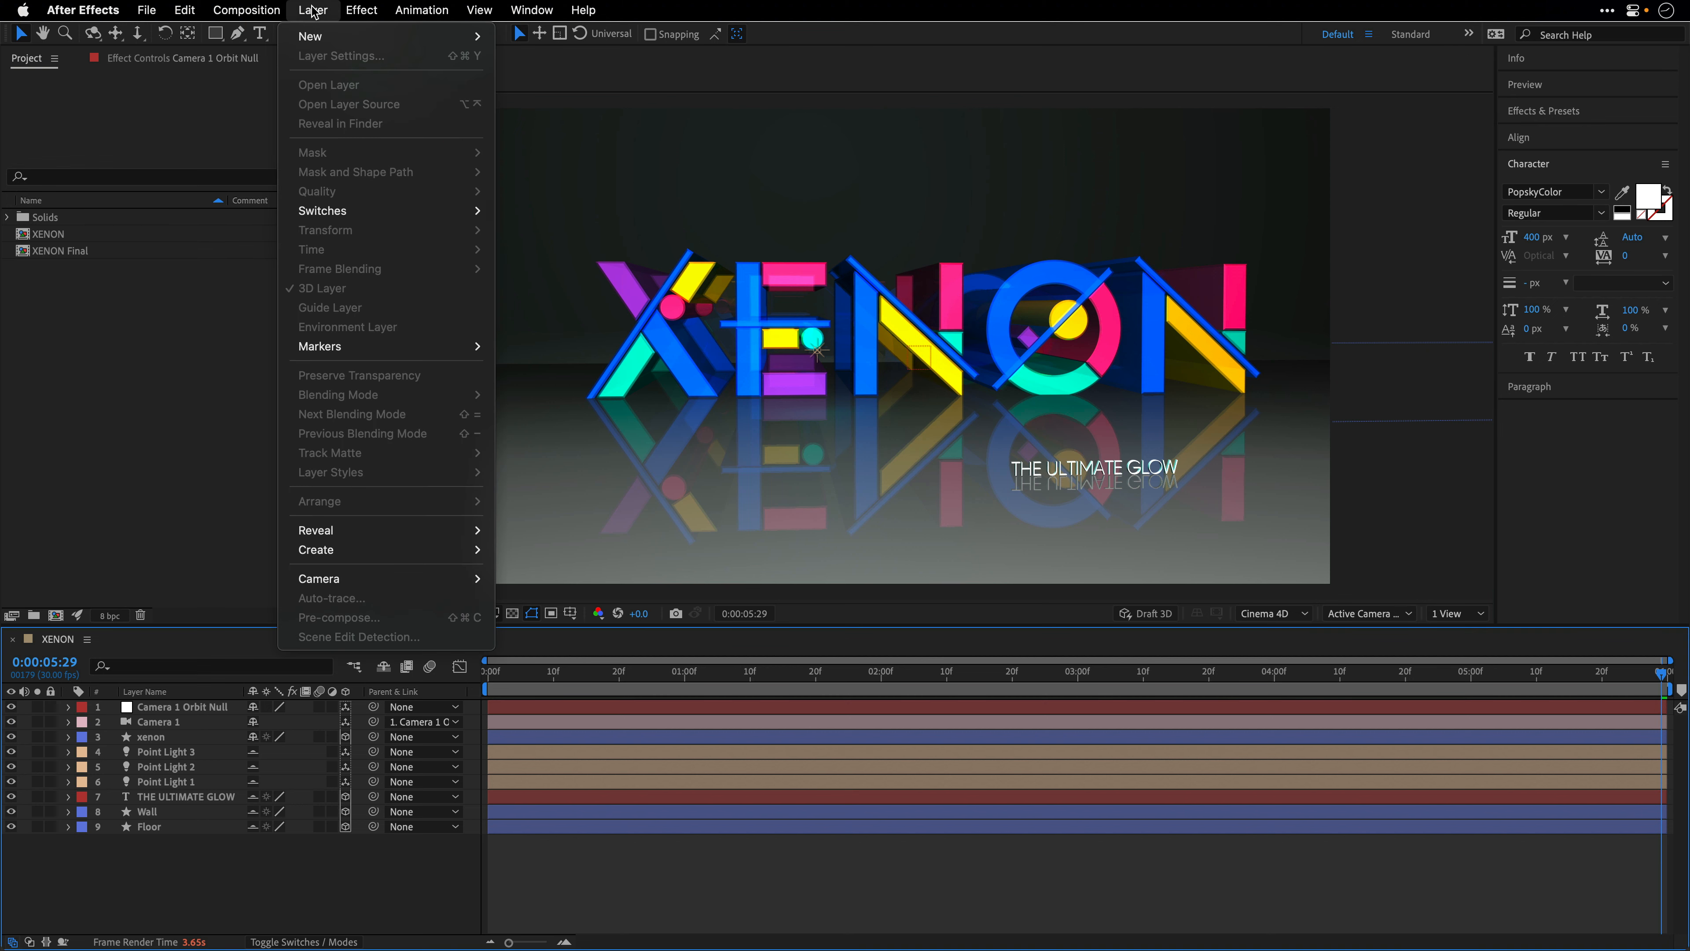
mouse_move(313, 35)
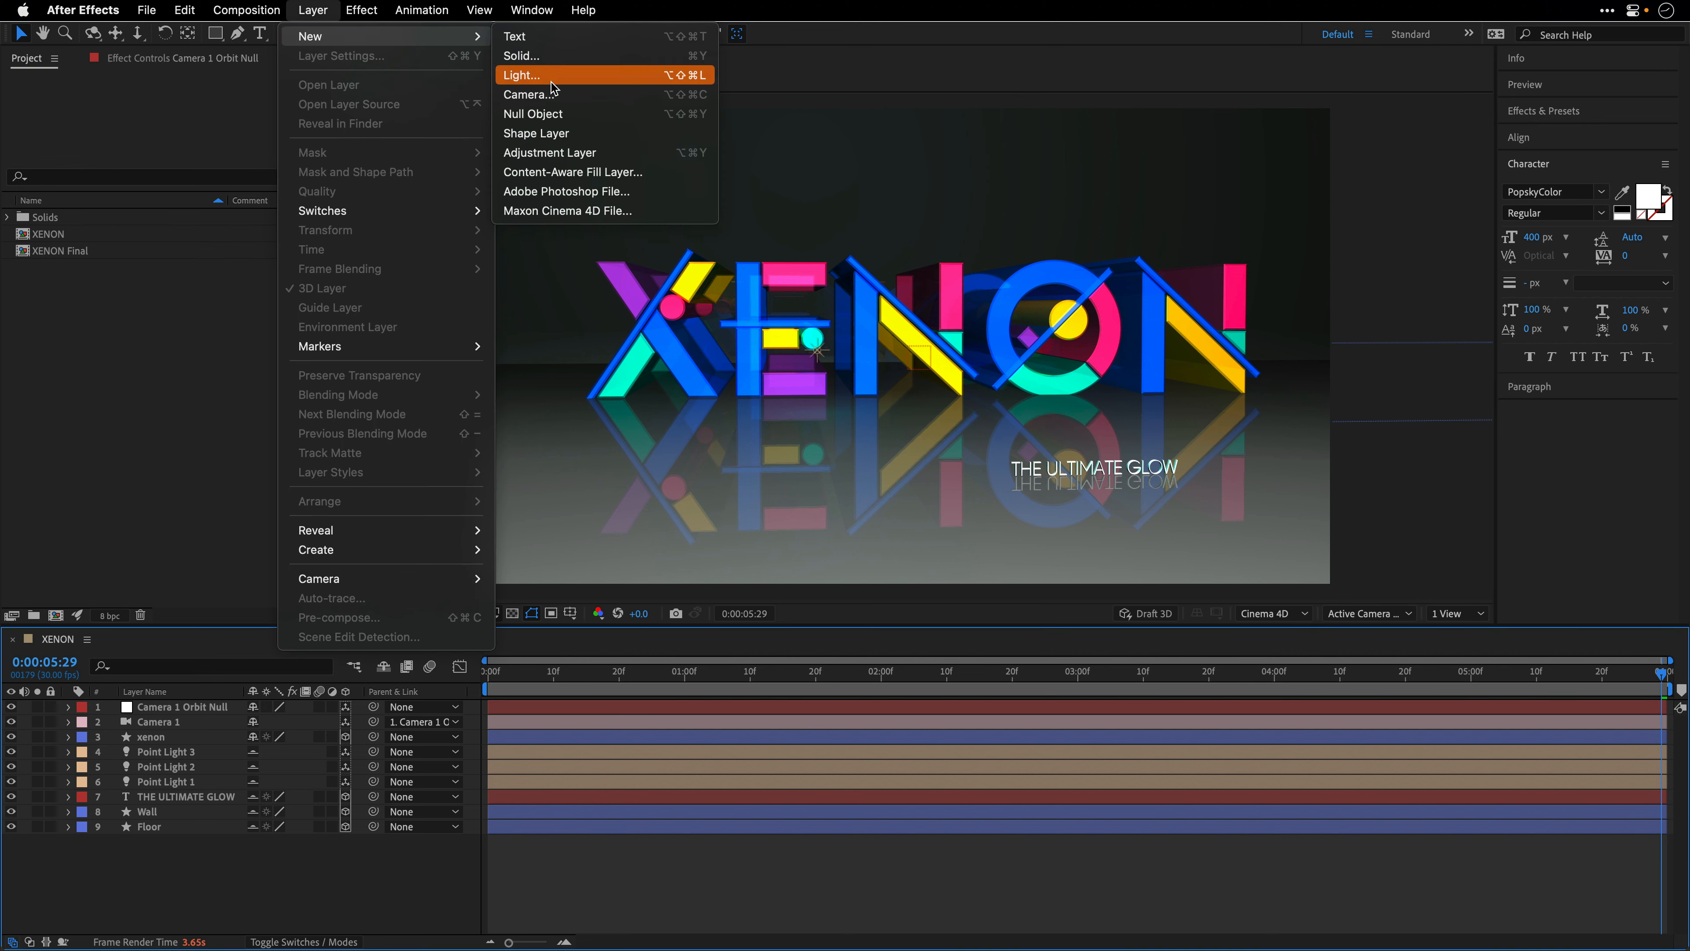
click(557, 153)
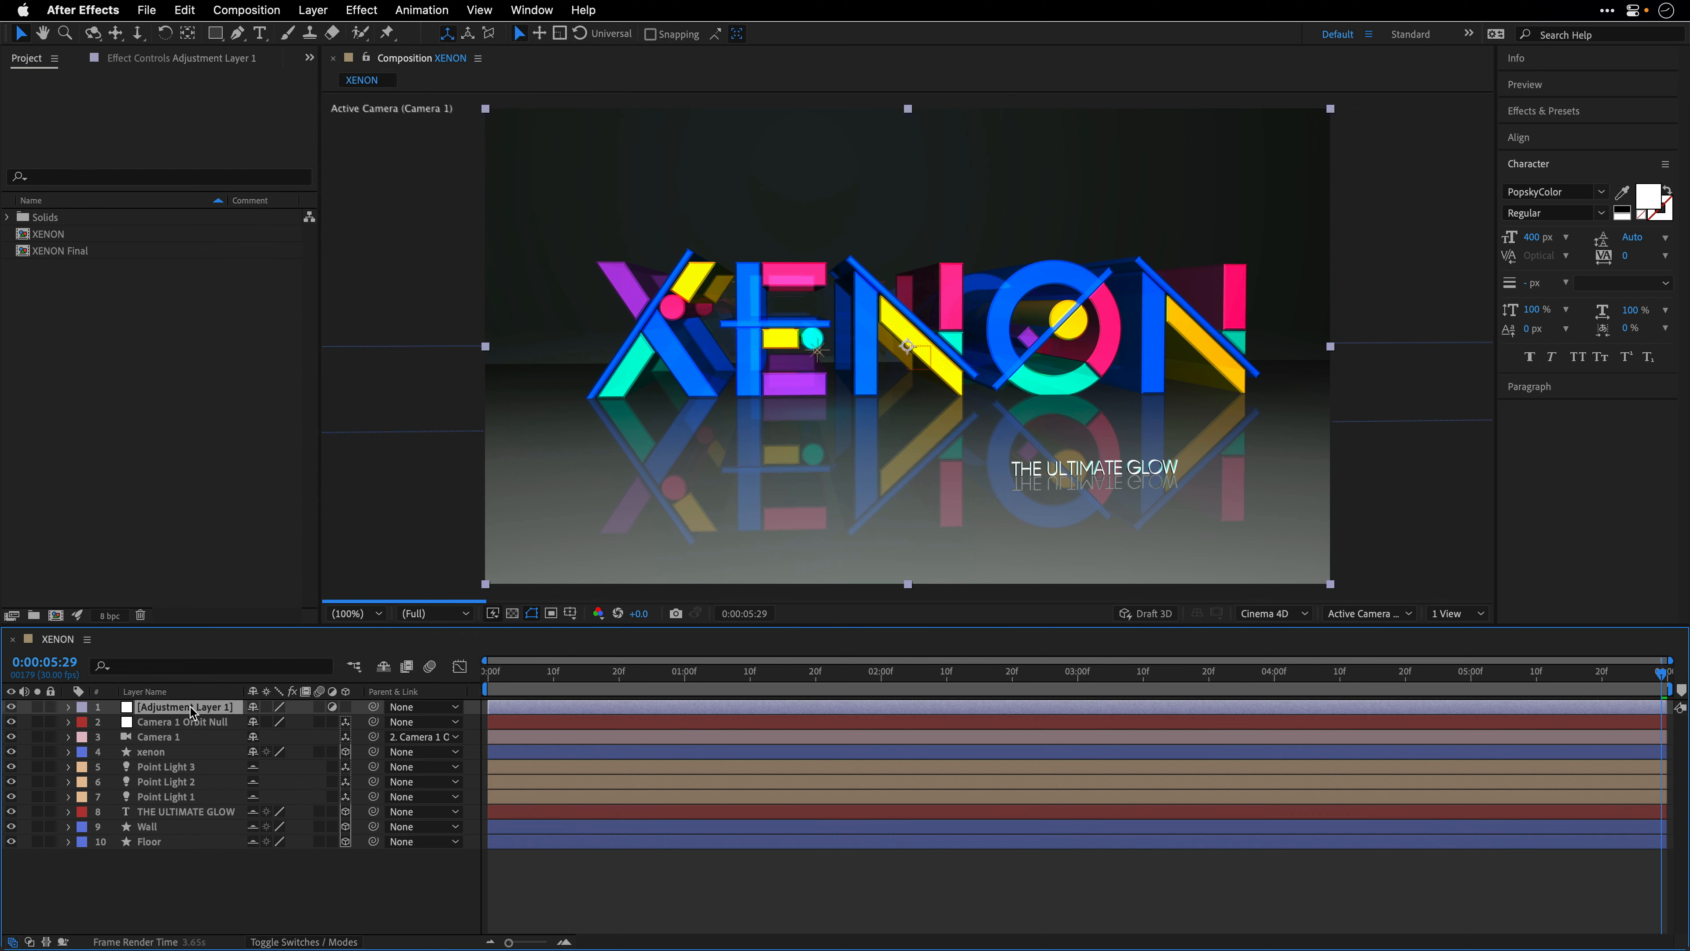
key(Return)
text(Glow)
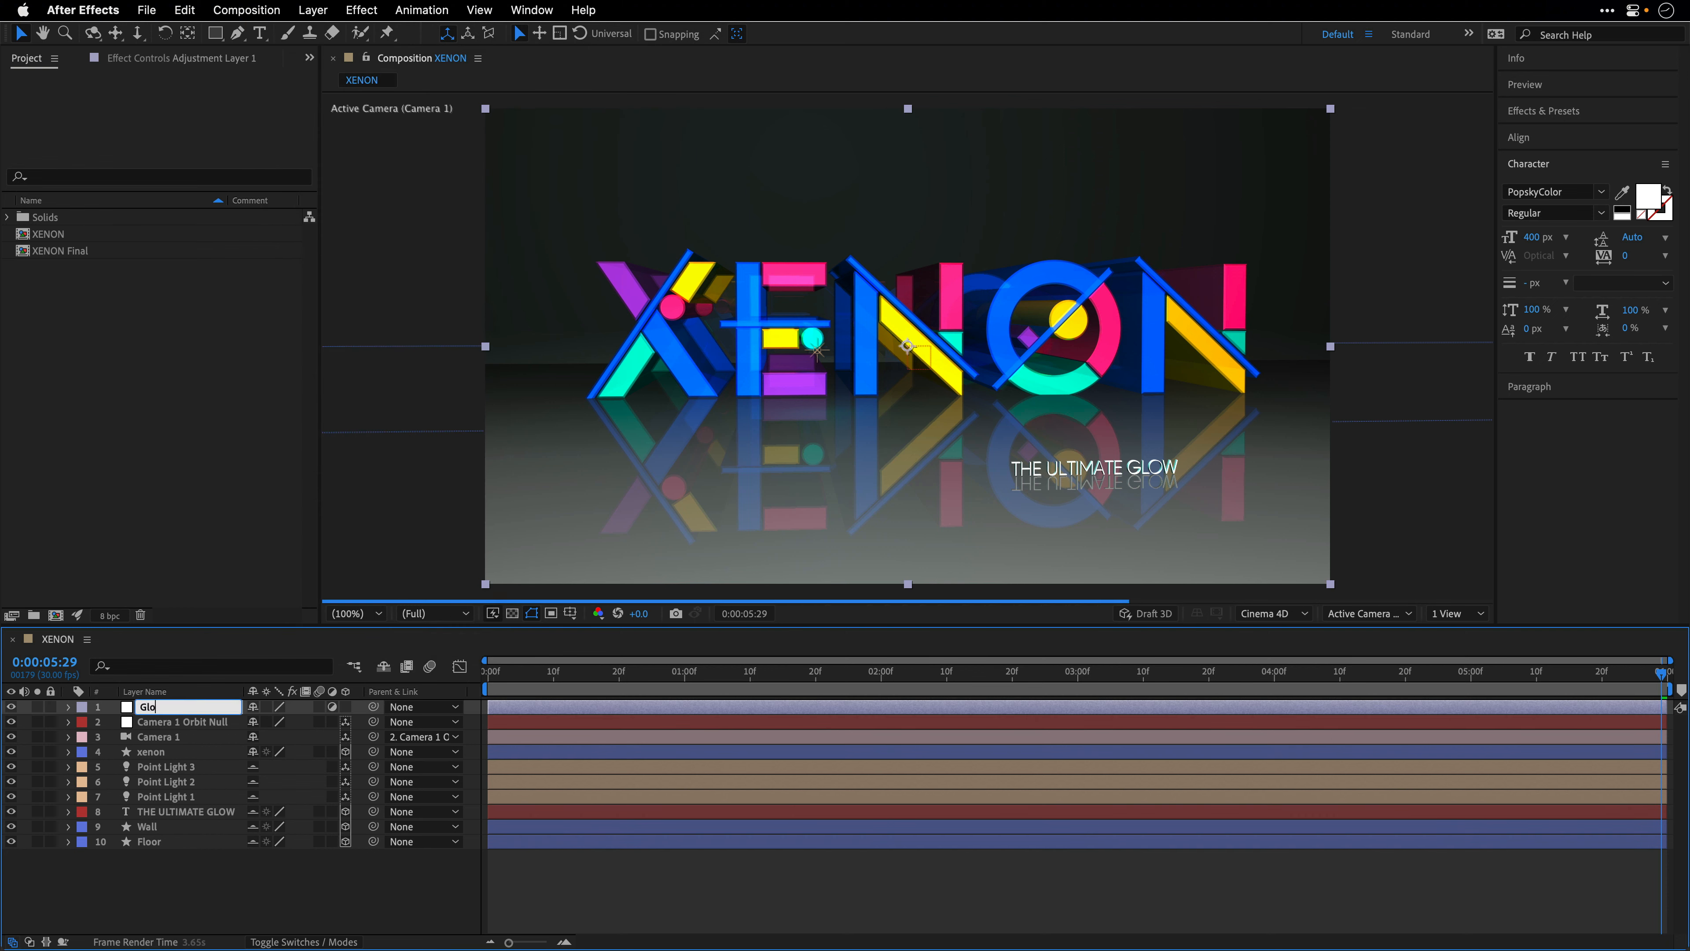
key(Return)
- Apply the Stylize Glow effect to the Glow adjustment layer
click(369, 10)
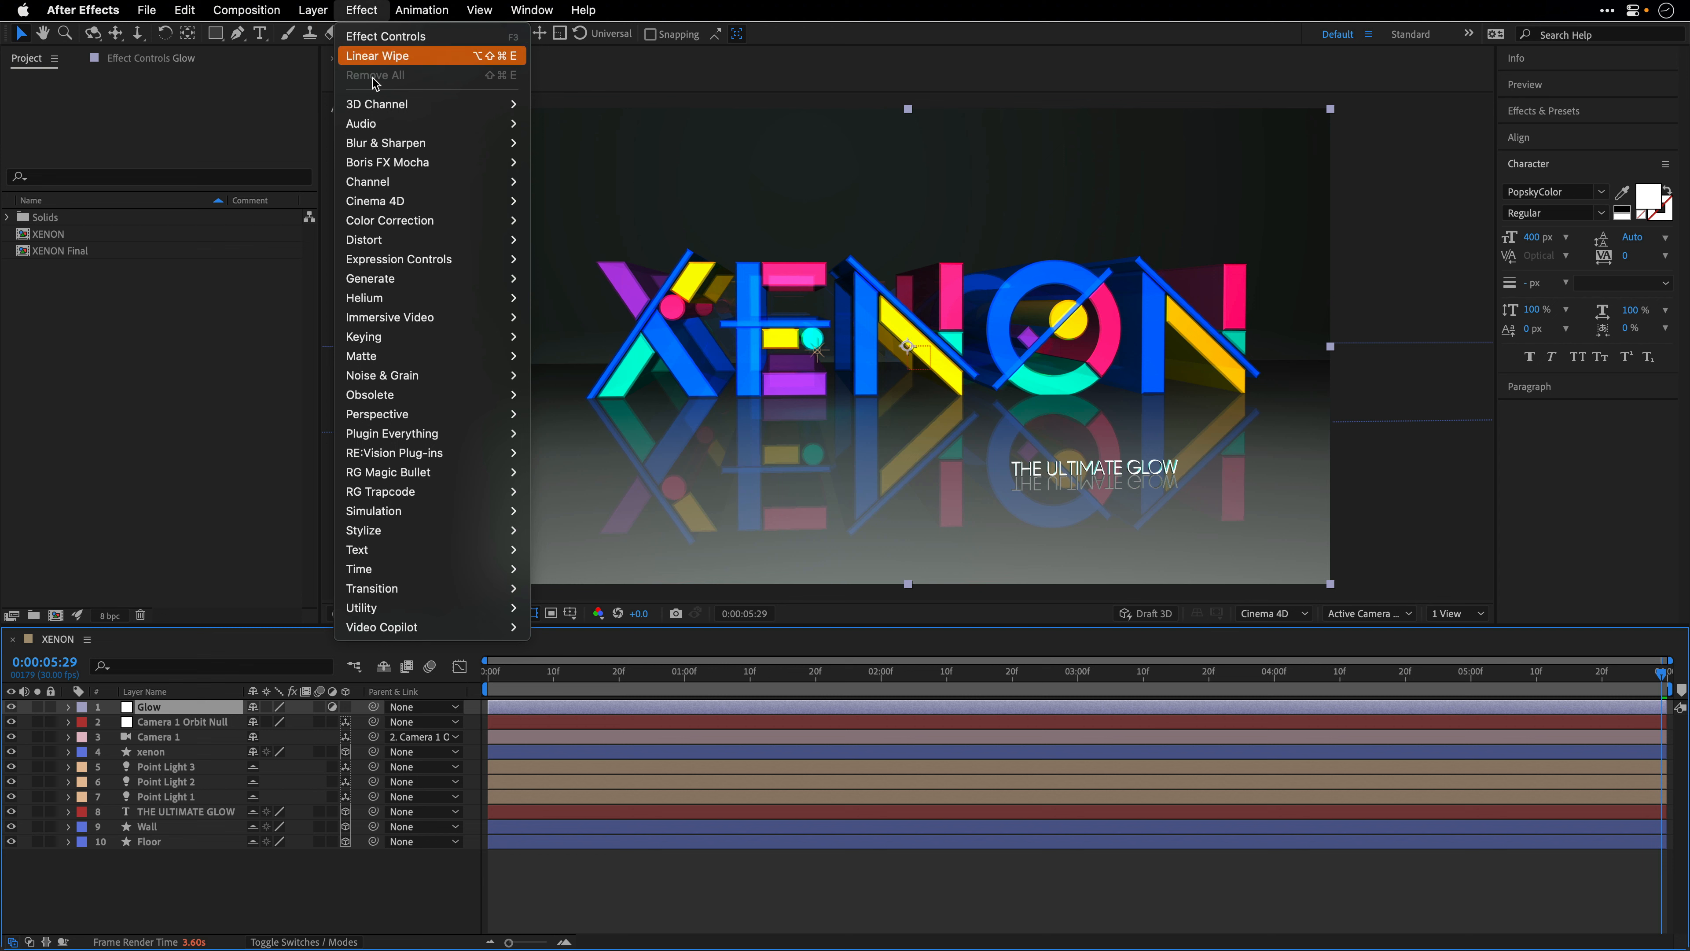
mouse_move(397, 534)
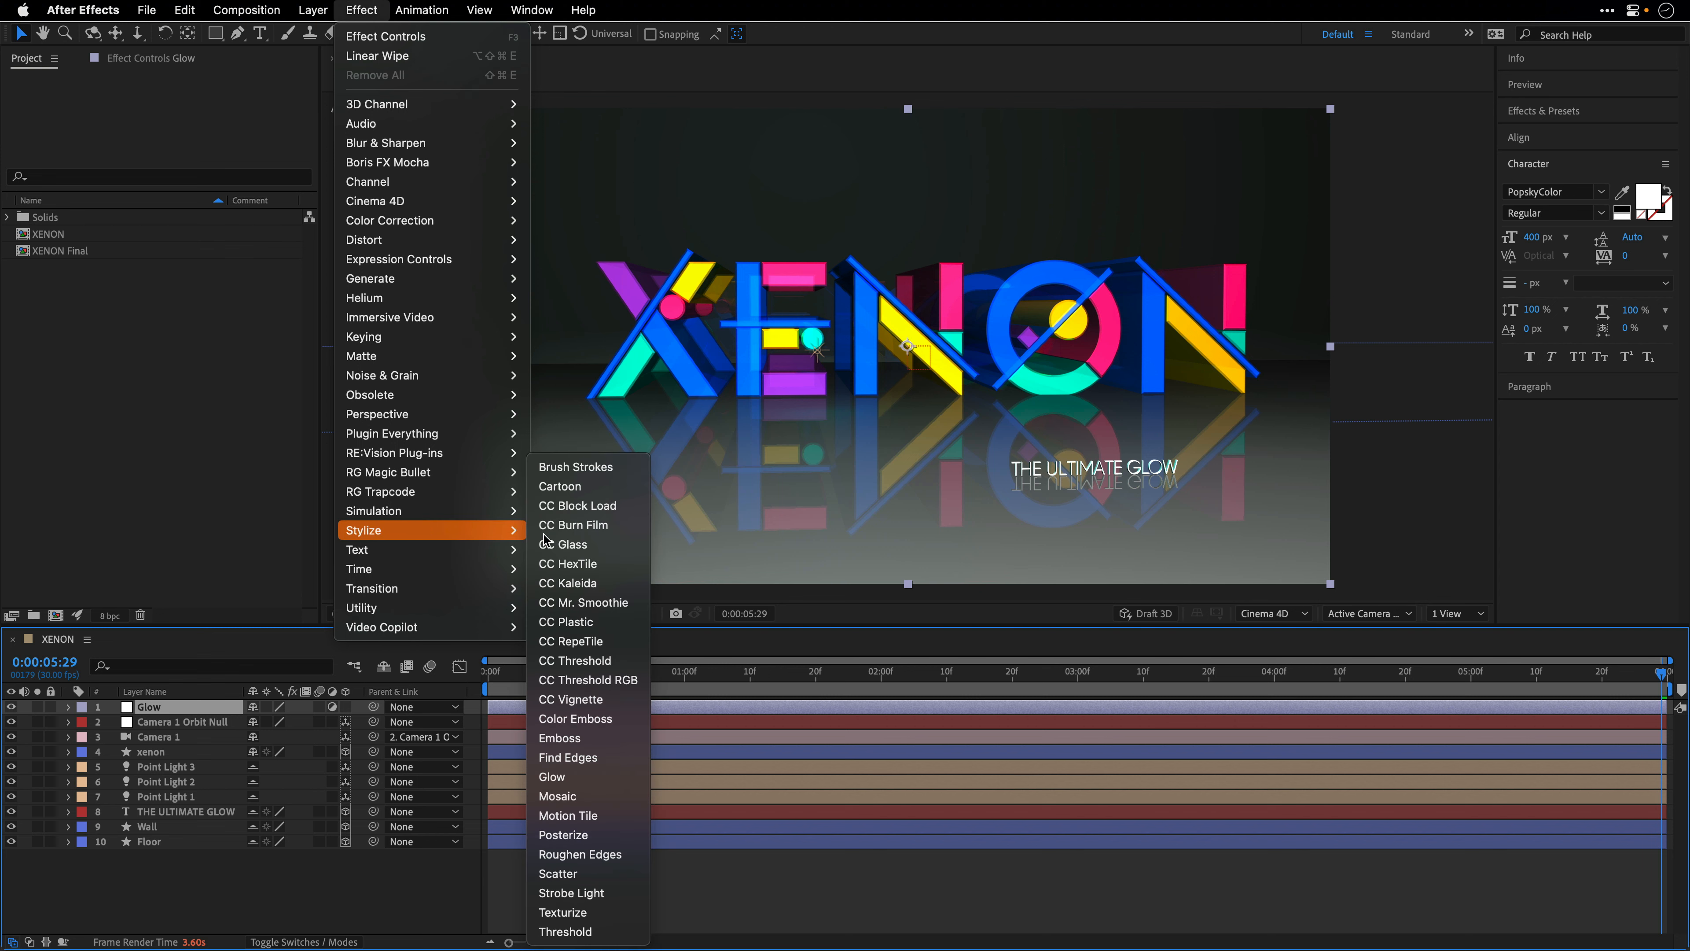
click(567, 777)
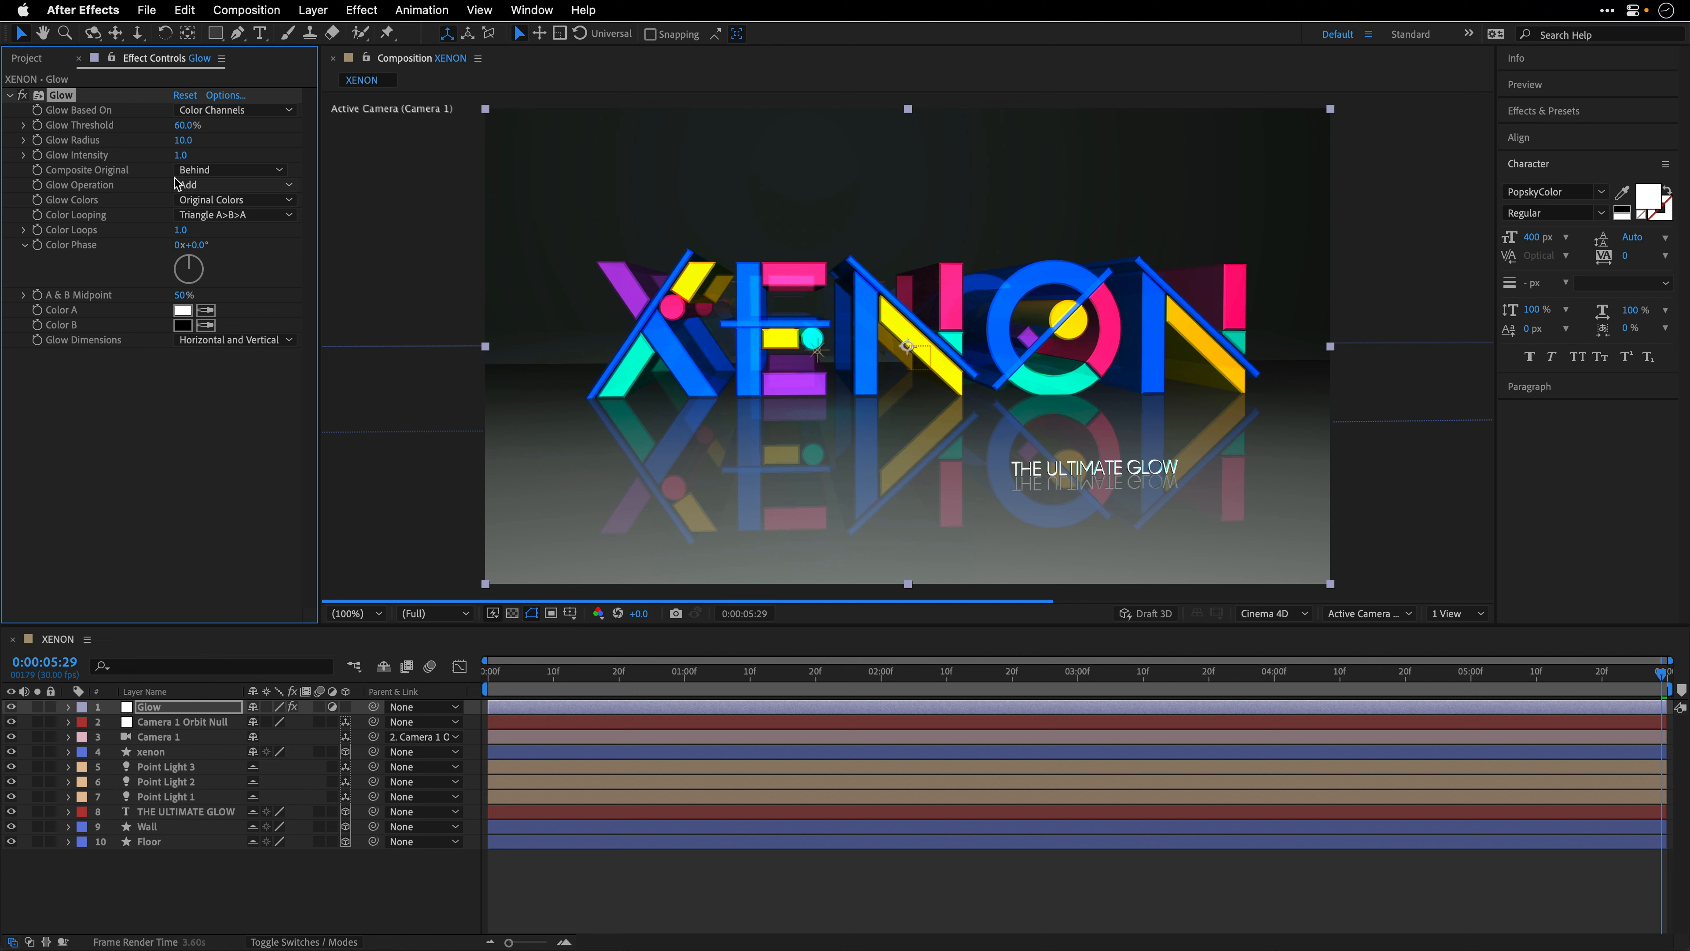
- Set the effect's Glow Threshold to 10%, Glow Radius to 100, Glow Intensity to 0.8 and Glow Colors to A & B Colors
click(181, 126)
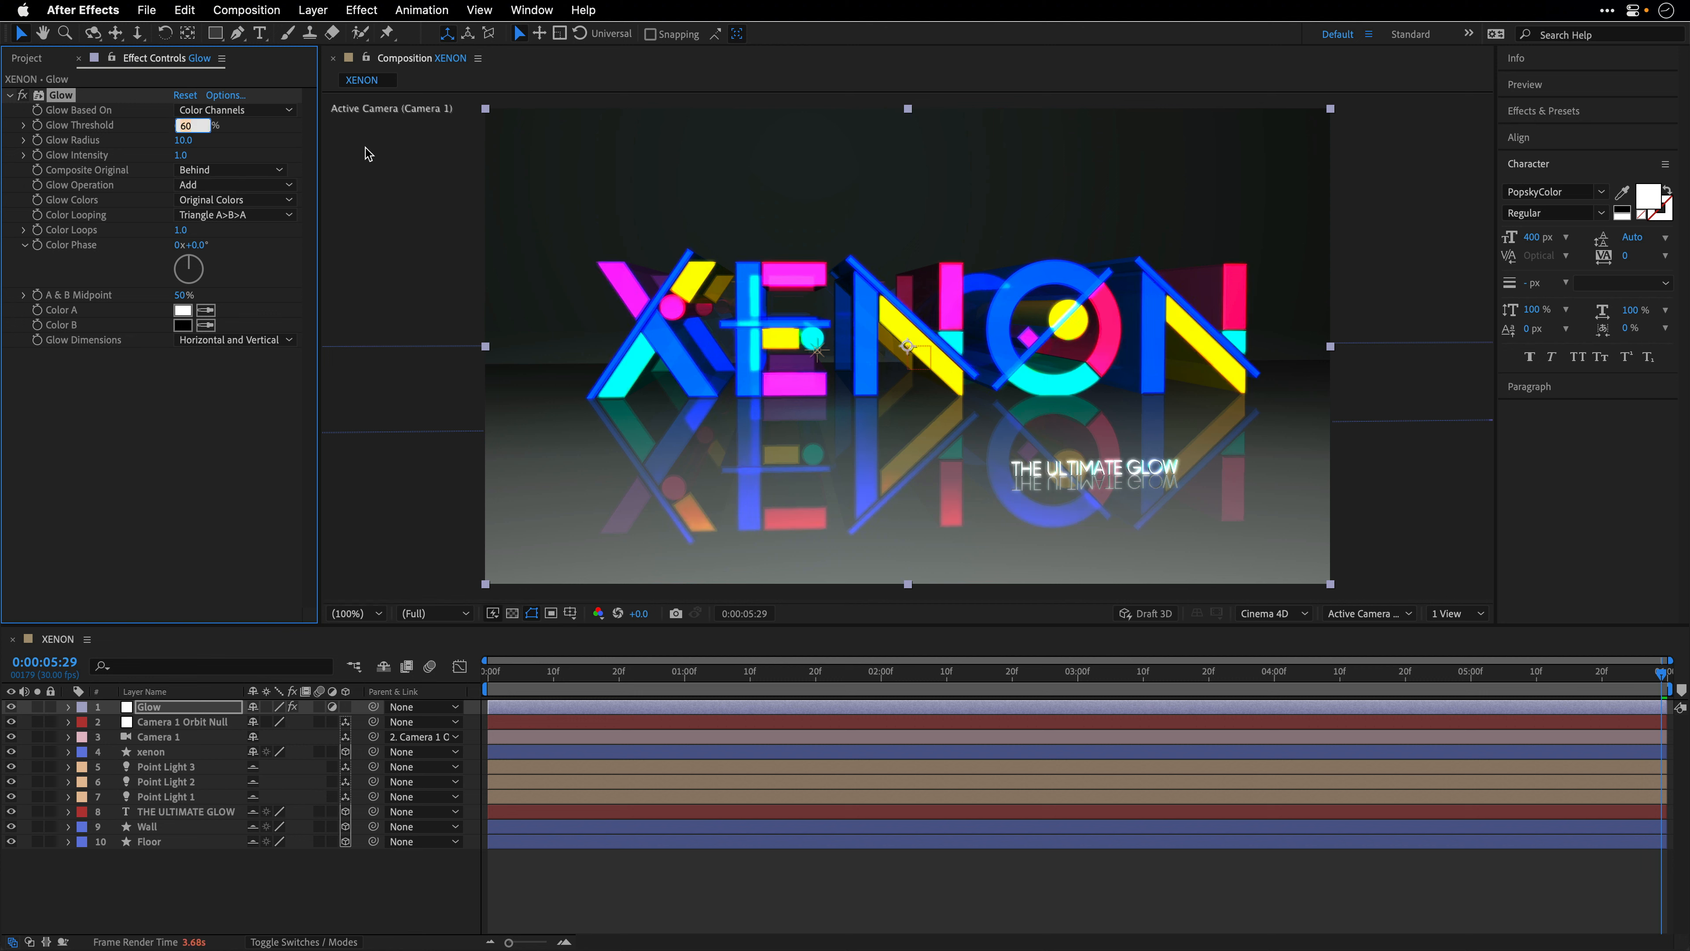
text(10)
key(Tab)
text(100)
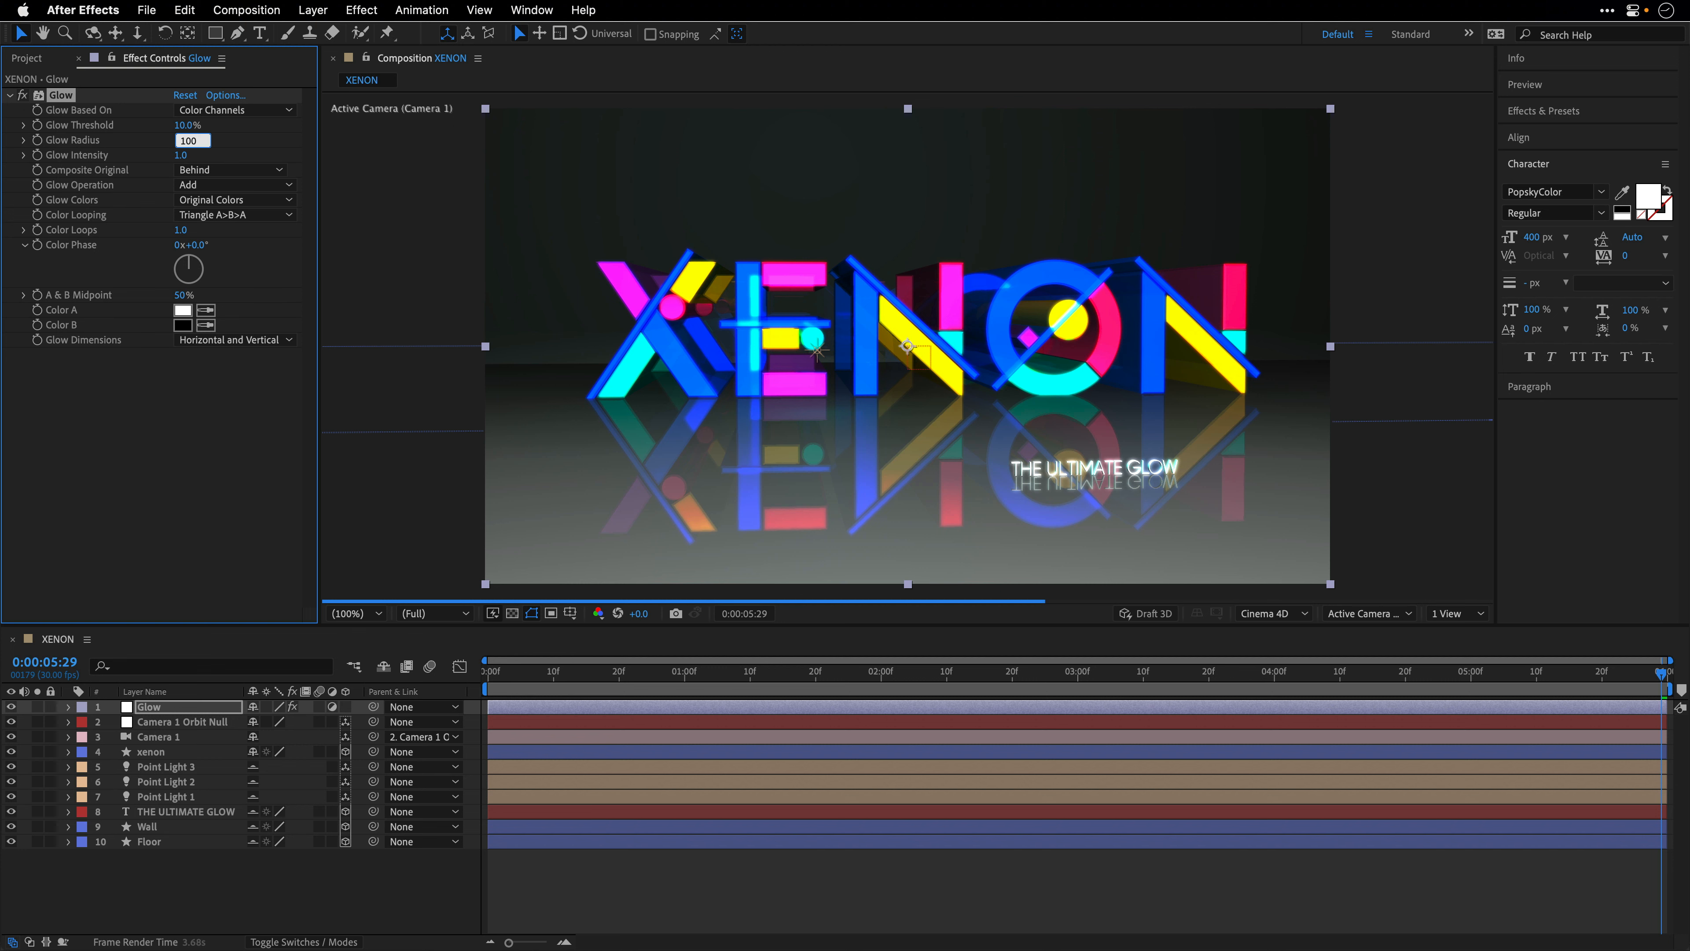
key(Tab)
text(0.8)
key(Return)
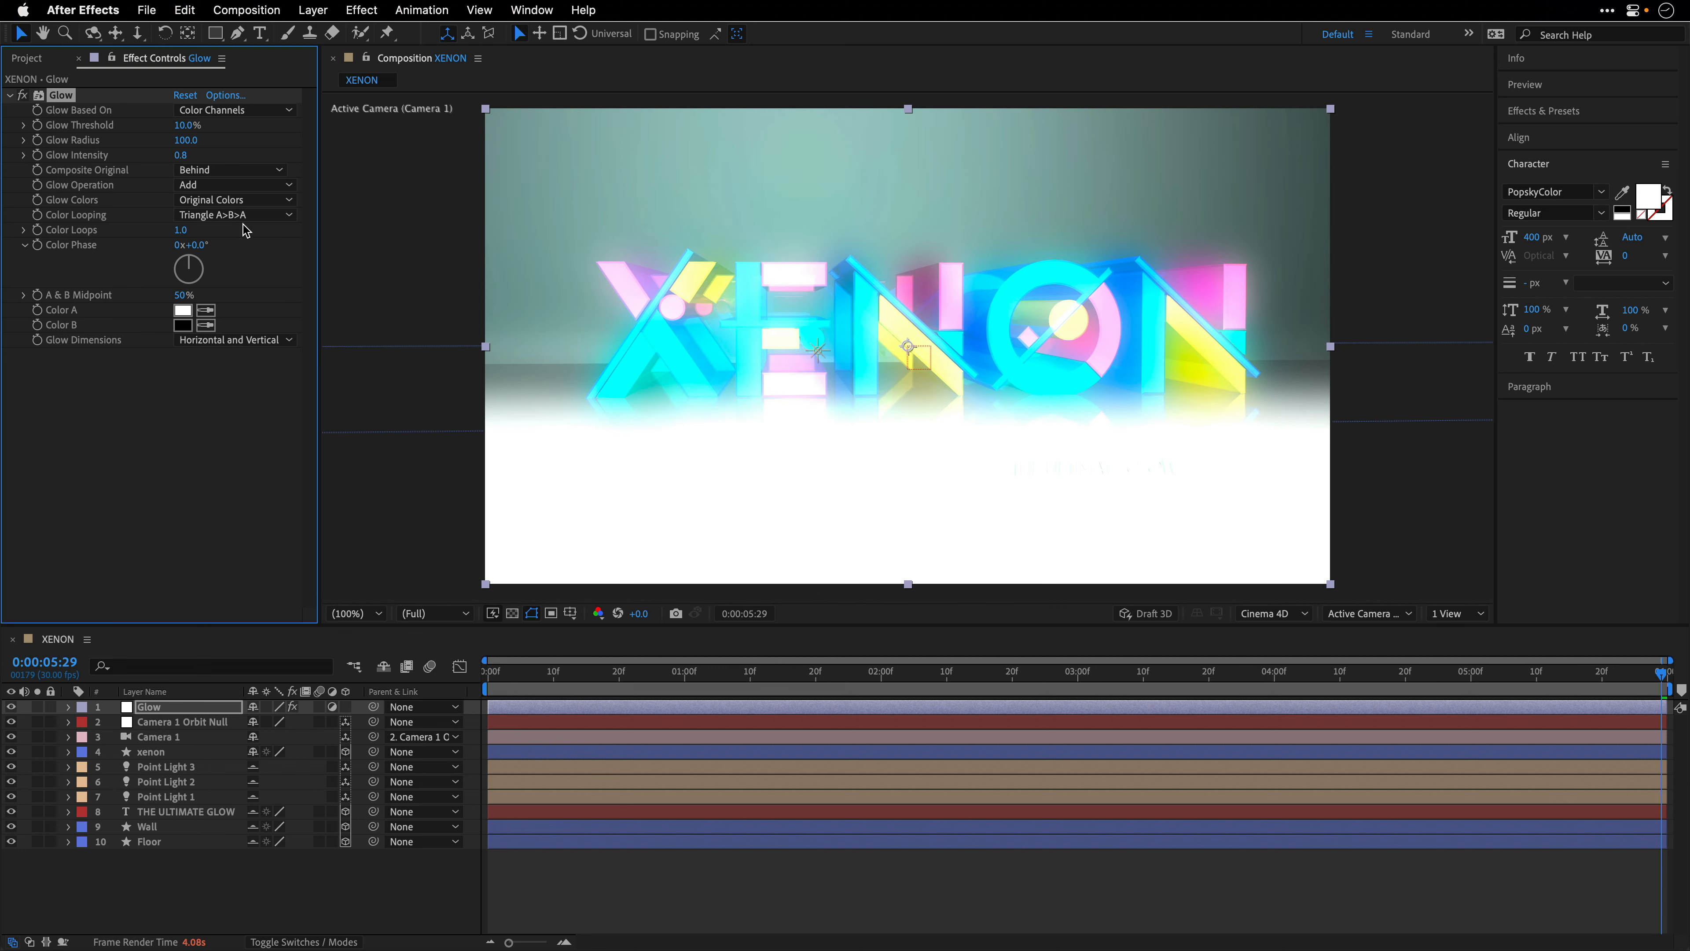
click(229, 201)
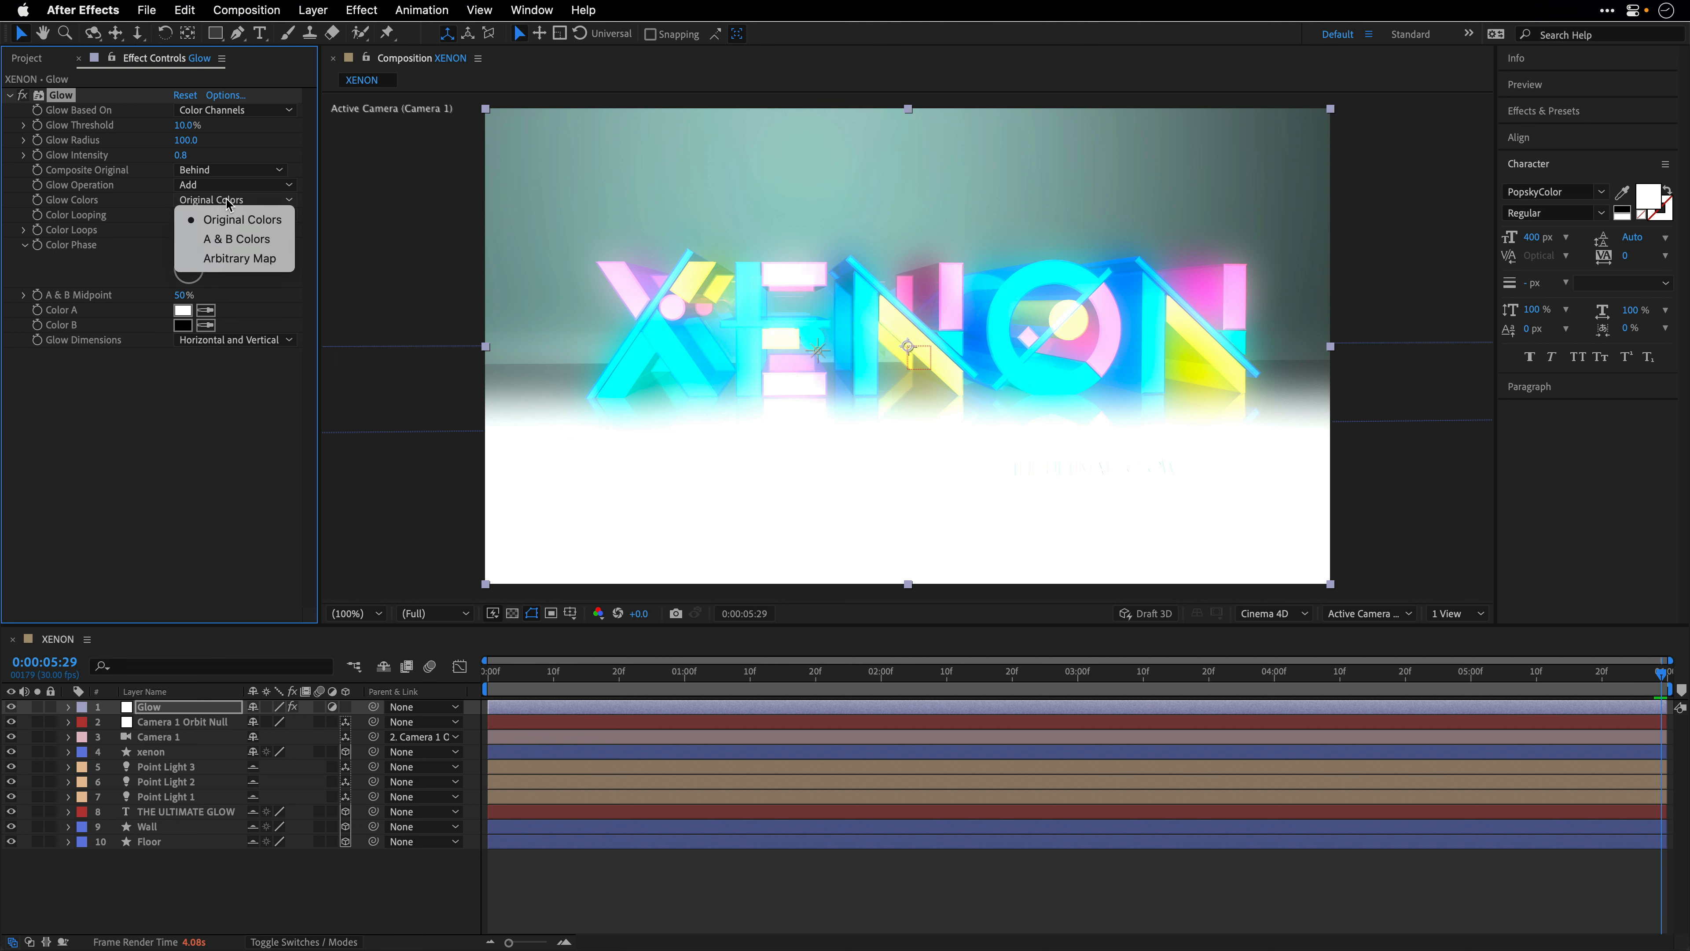
click(229, 239)
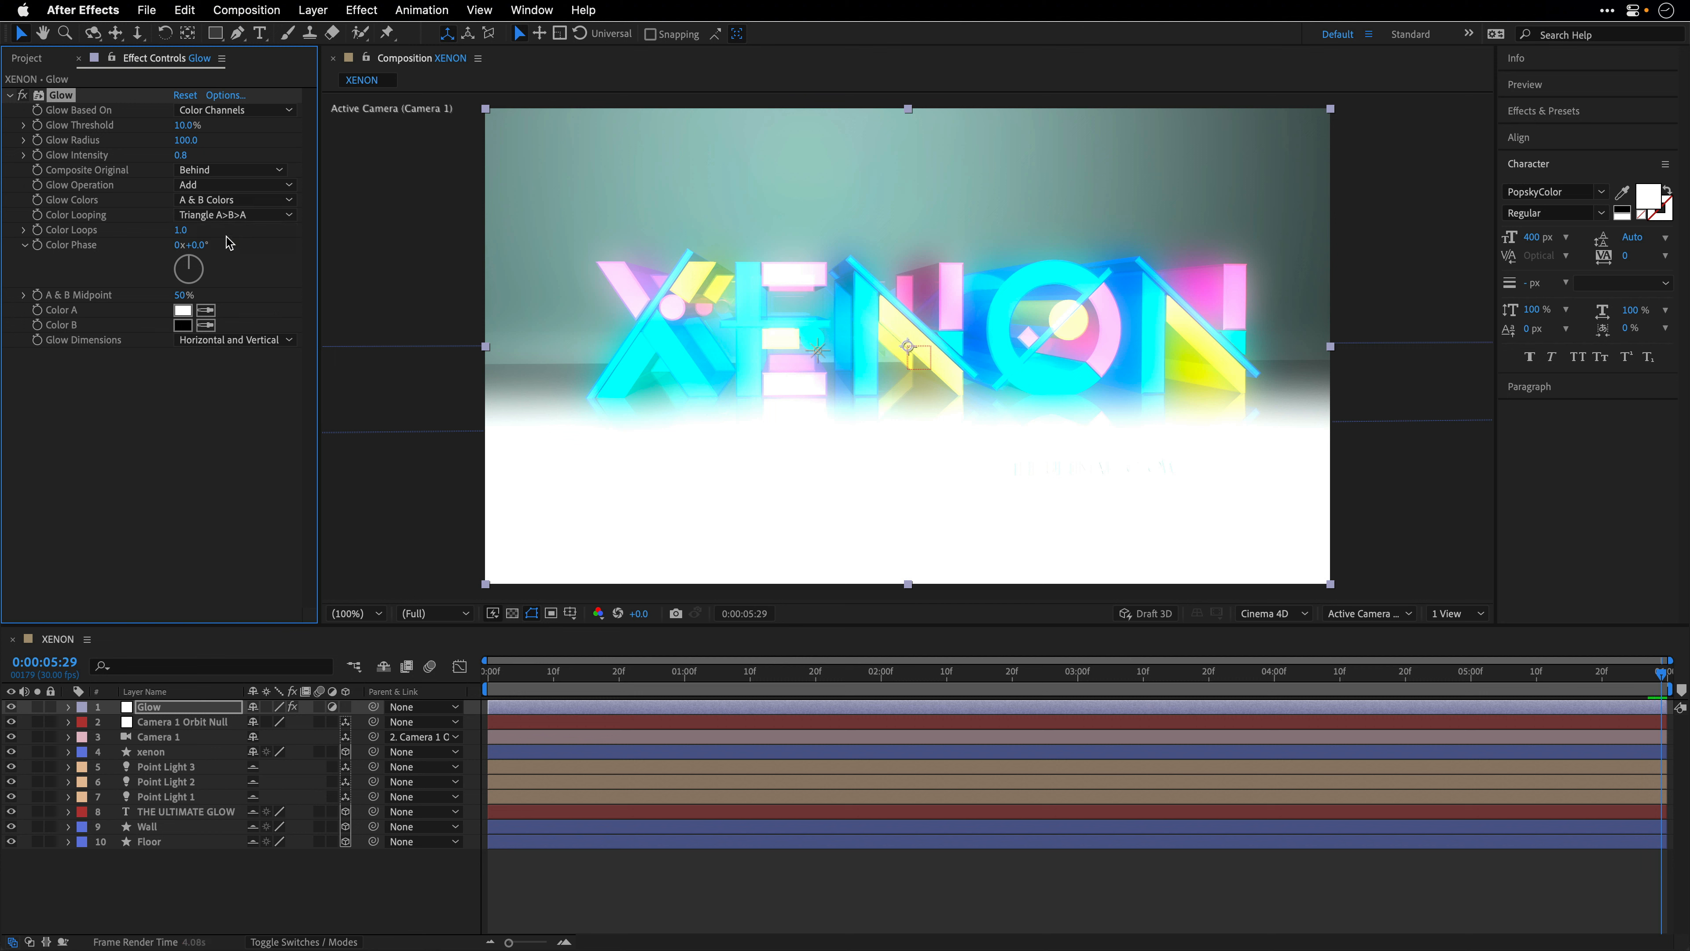
- Set the glow's Color A to hue 220, saturation 90 and brightness 90, and sample that same blue for Color B
click(182, 311)
click(1323, 371)
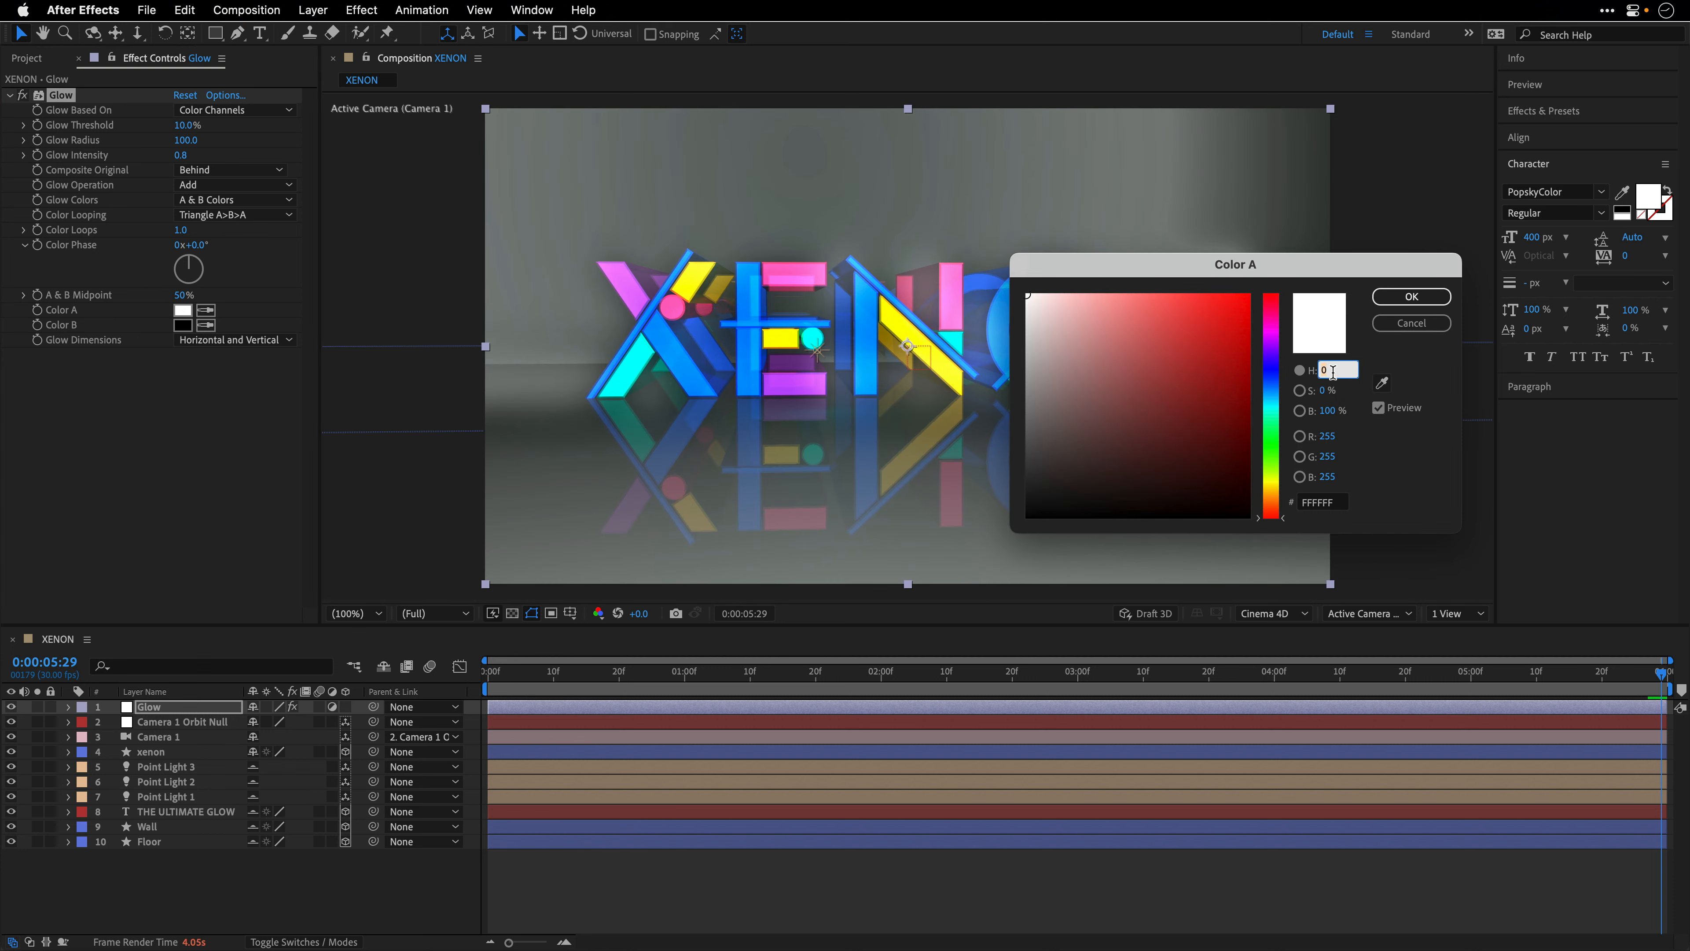
text(220)
key(Tab)
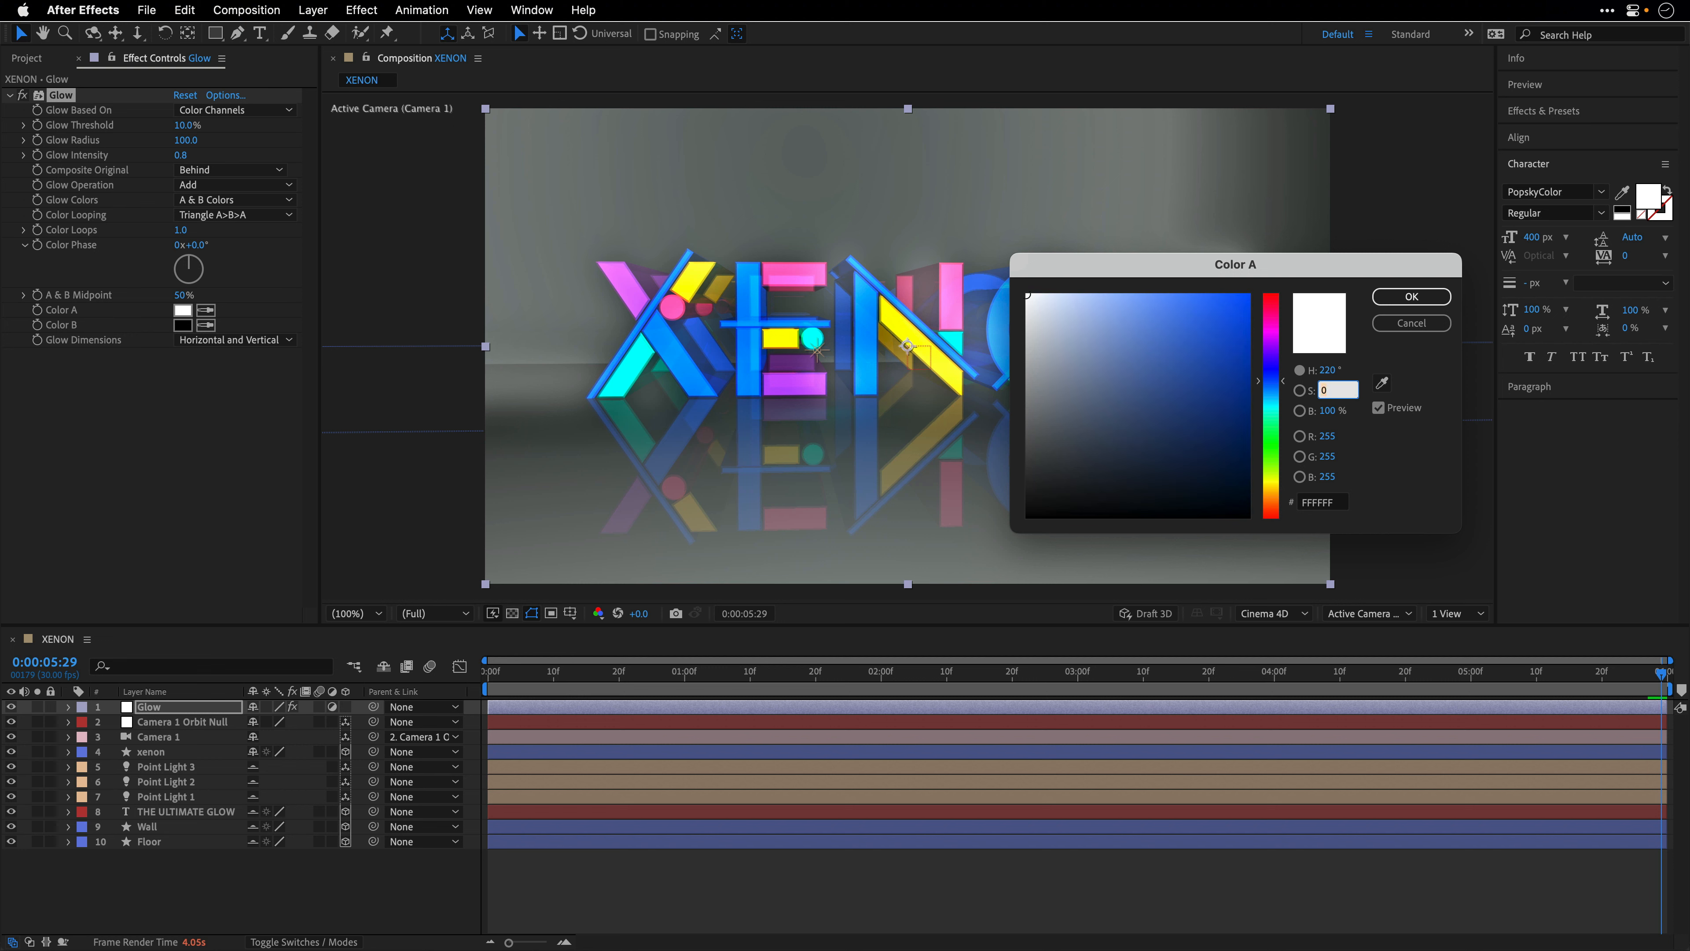
text(90)
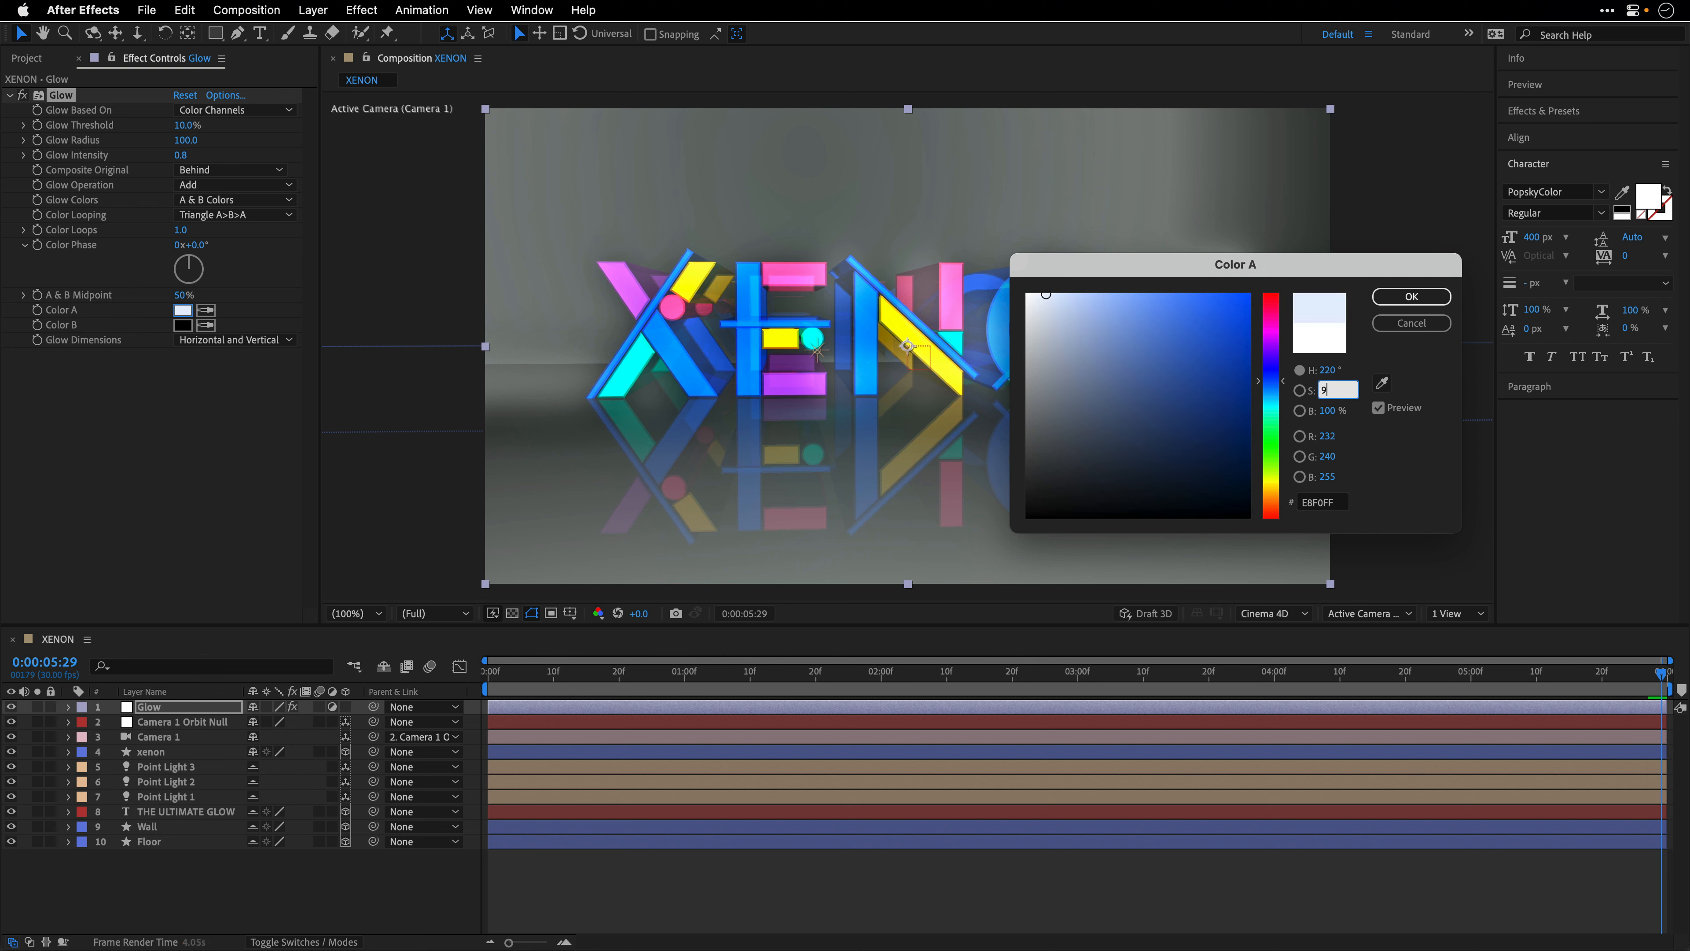
key(Tab)
text(90)
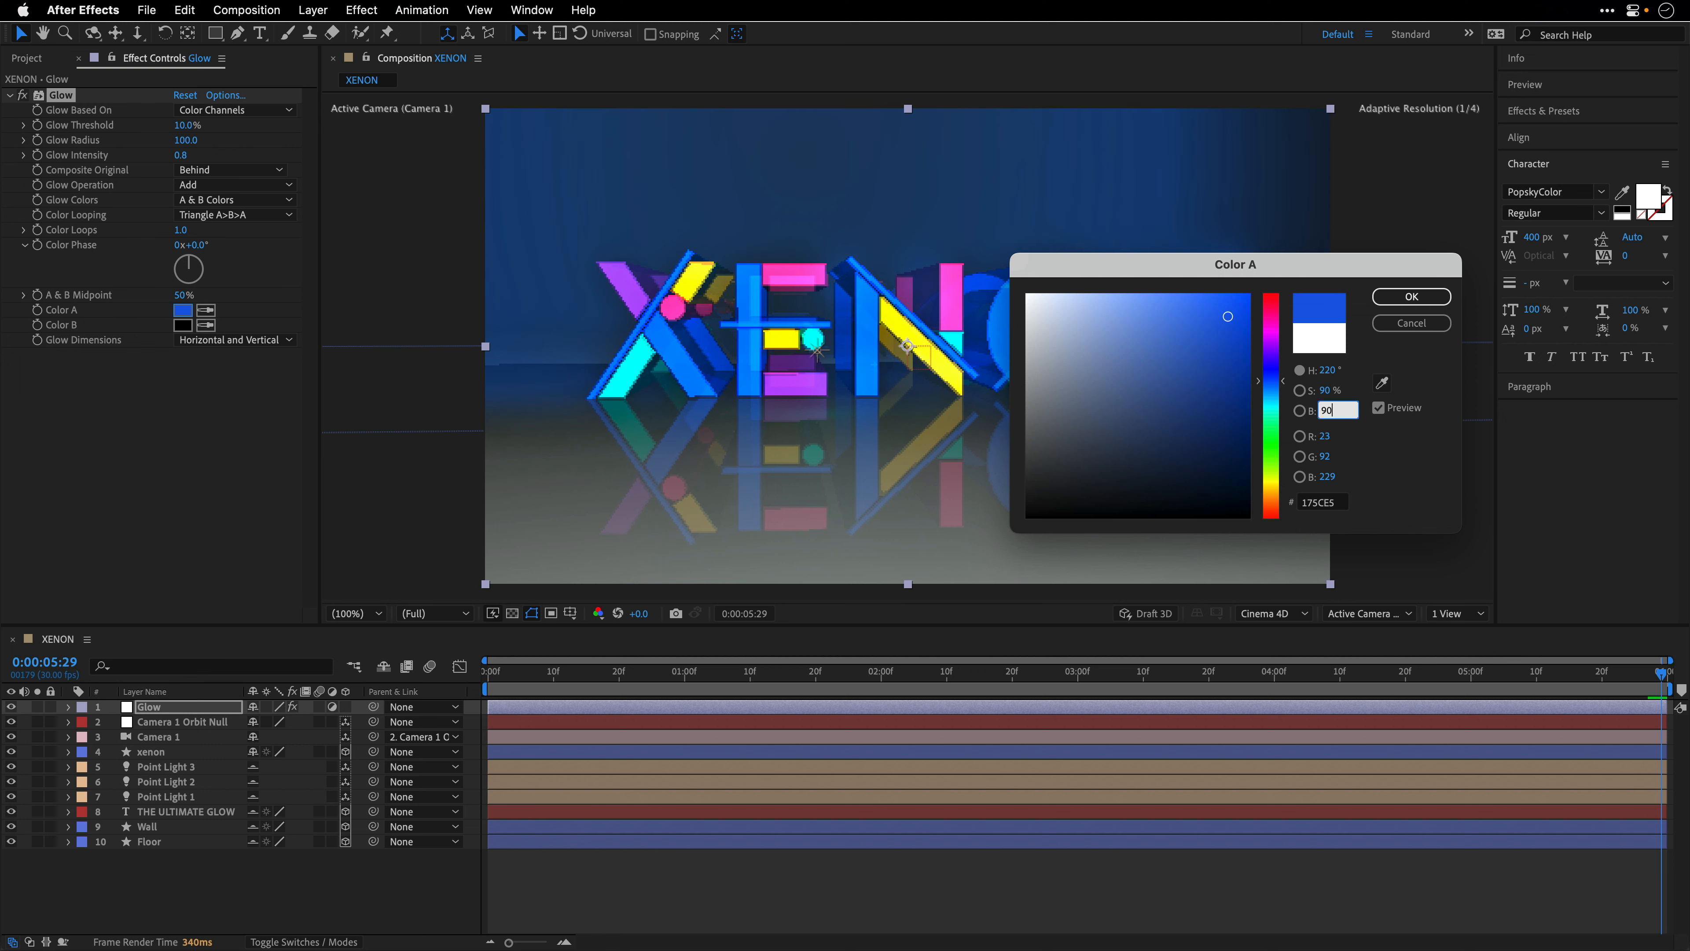
click(1411, 296)
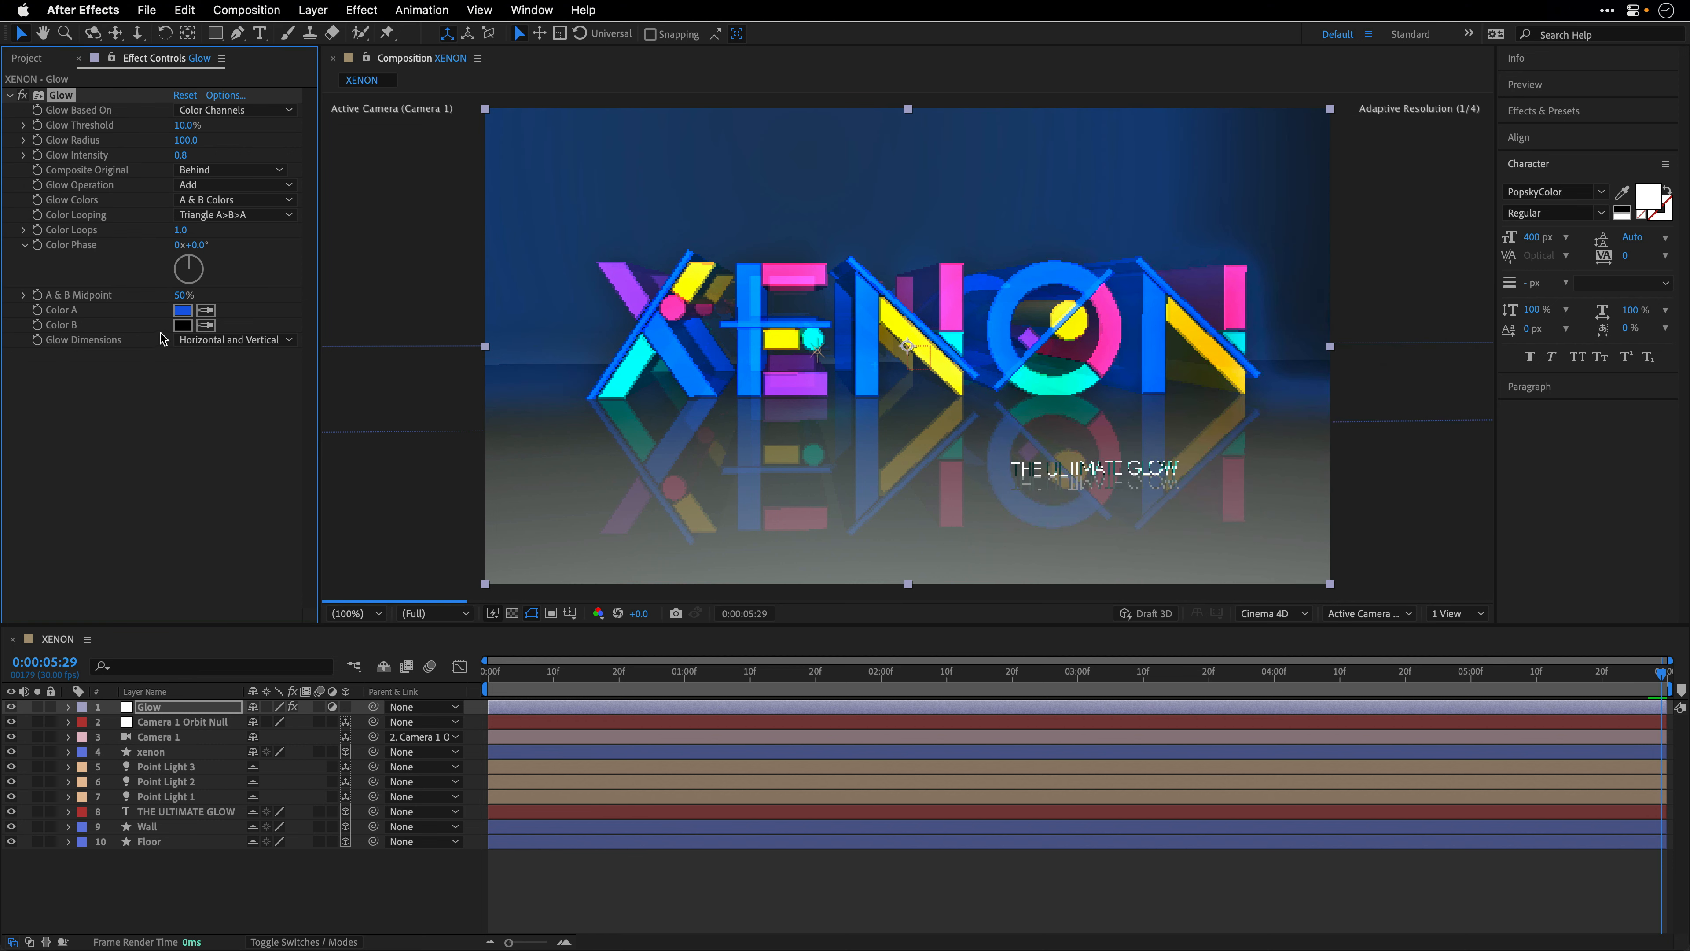
click(206, 326)
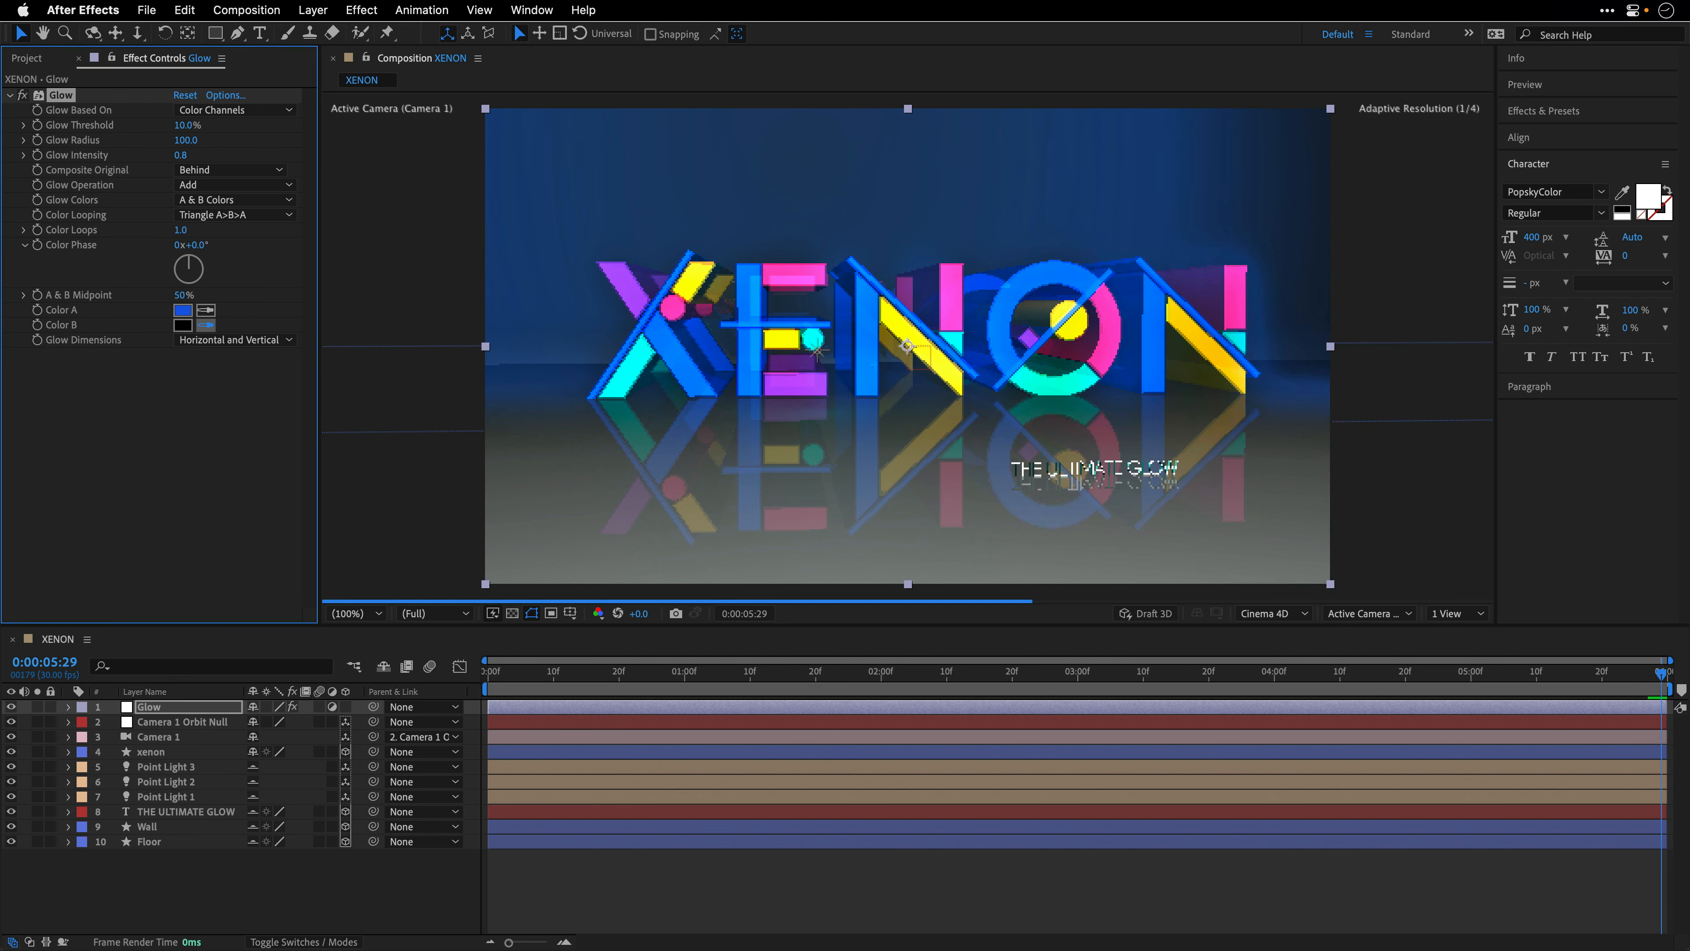
click(183, 310)
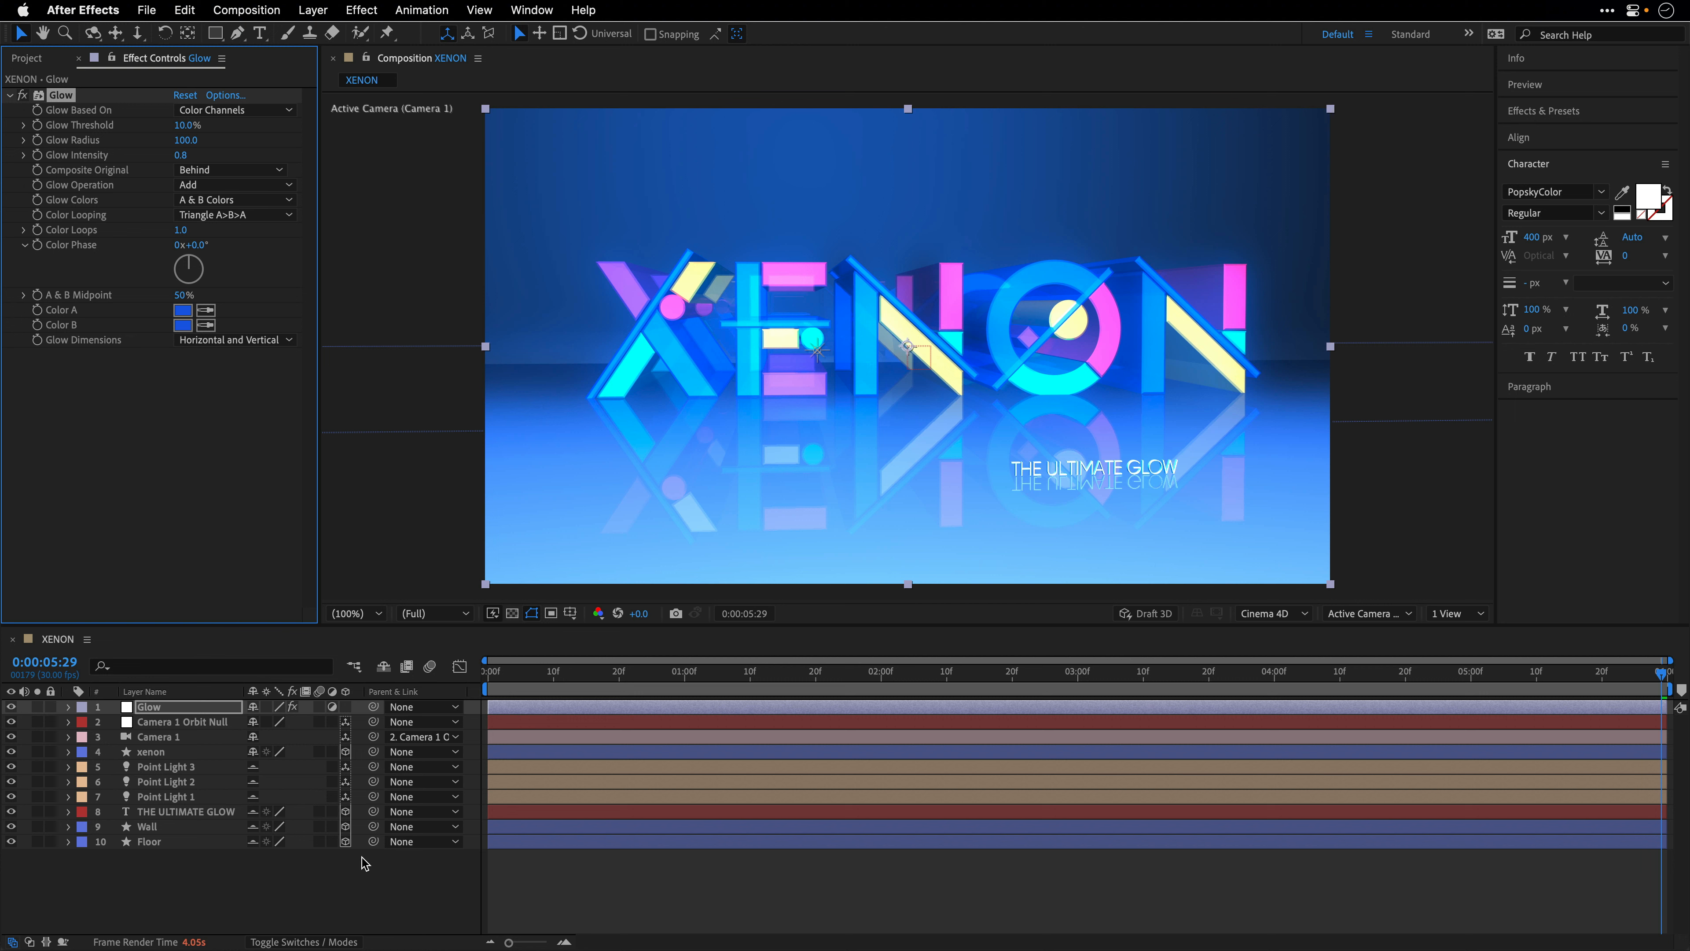
- Duplicate the Glow adjustment layer and reset the Glow effect on the copy to its defaults
click(155, 709)
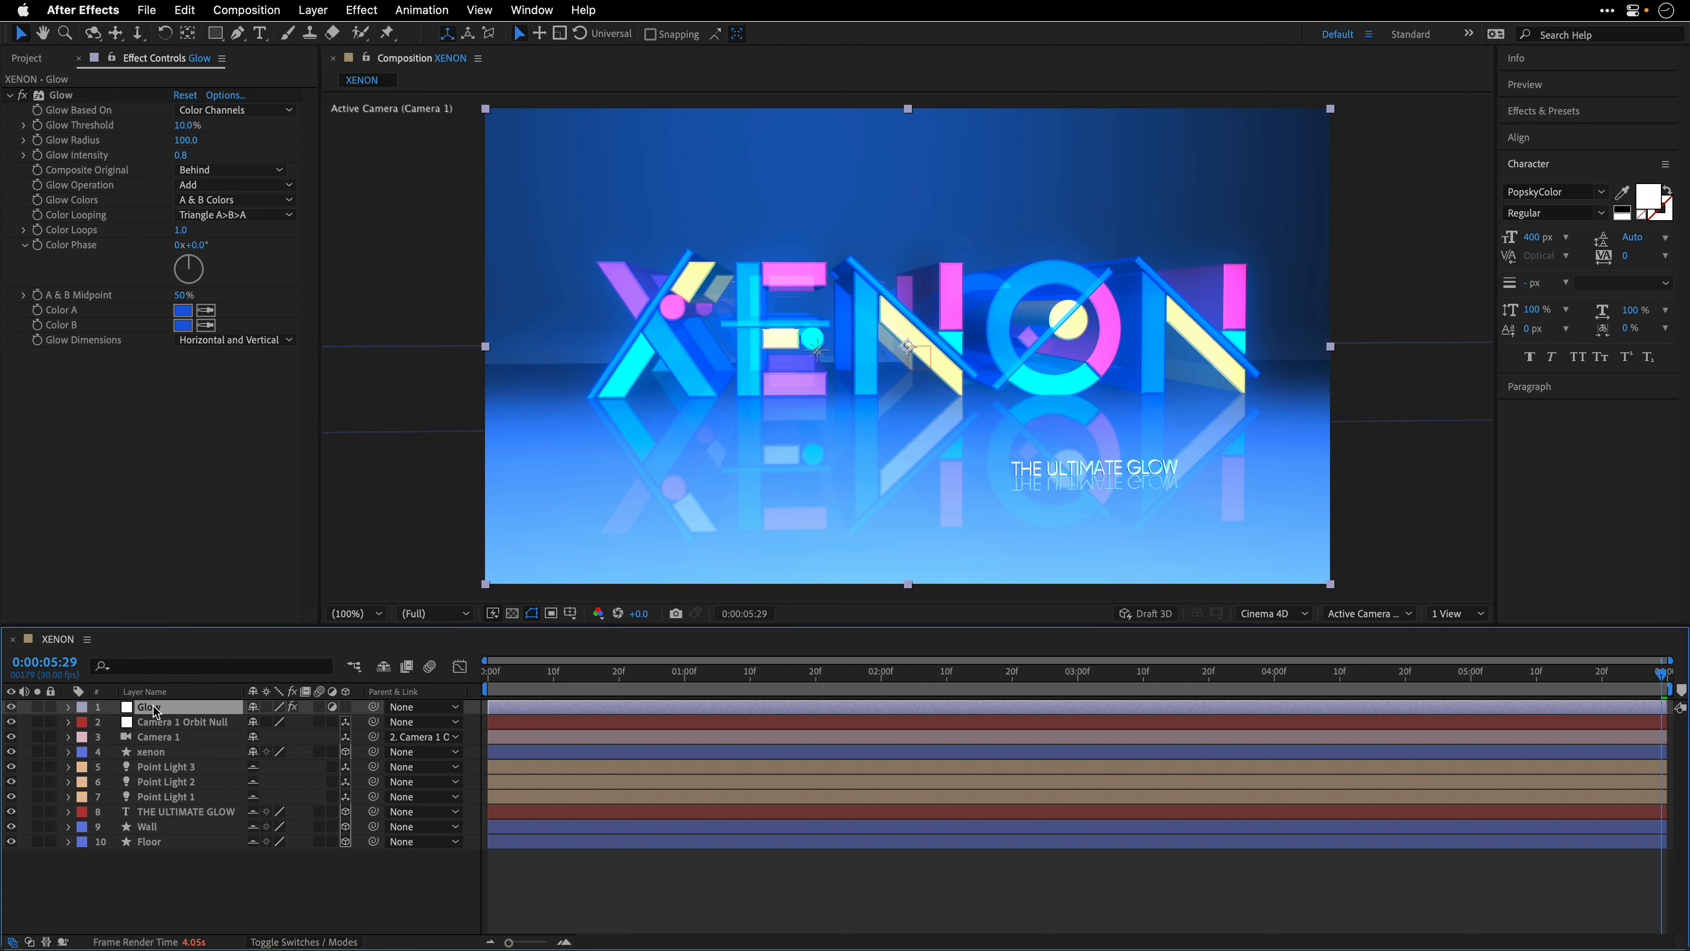
key(super+d)
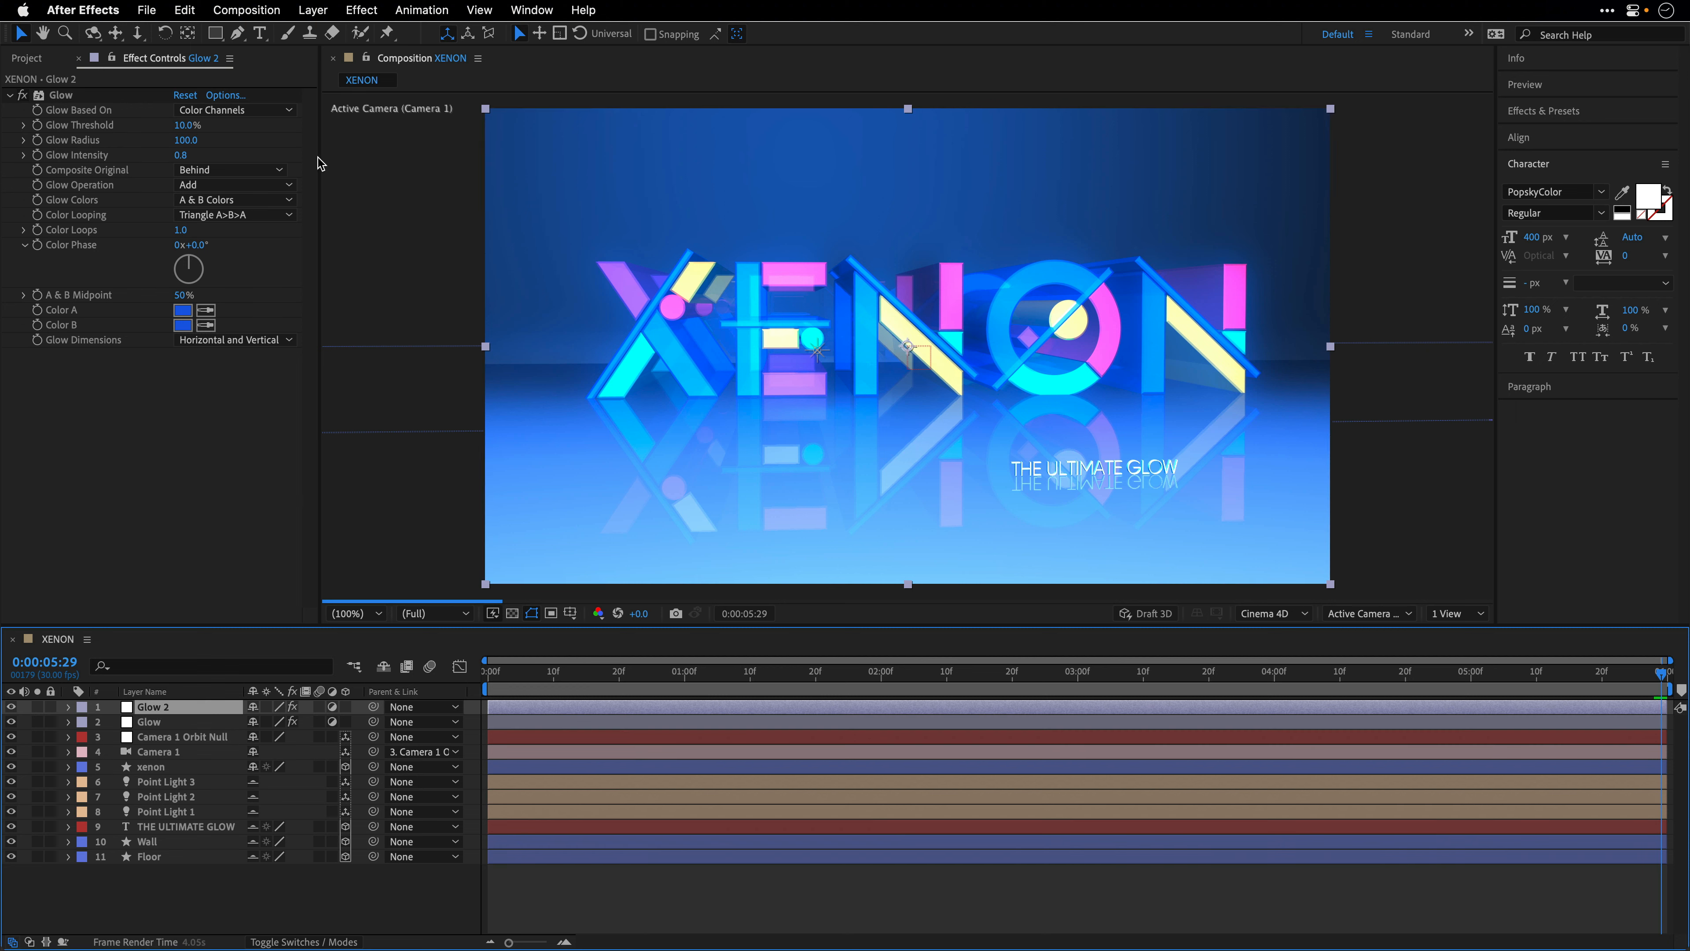
click(185, 98)
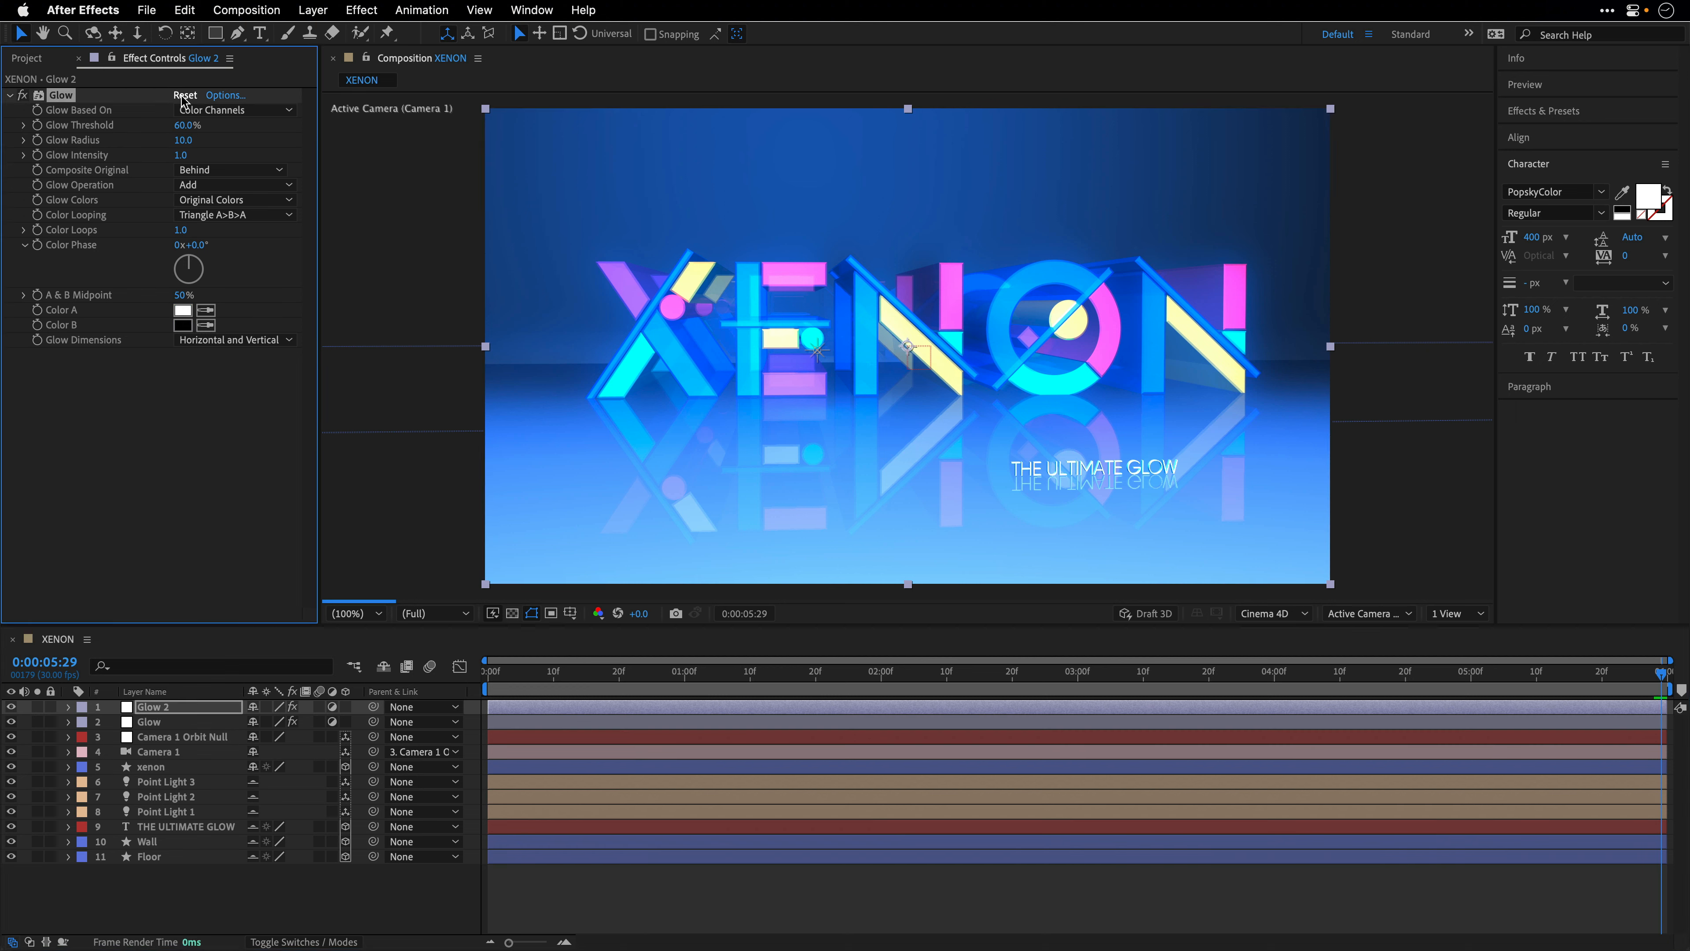
- On the duplicated glow layer, set Glow Threshold to 100%, Glow Radius to 50 and Glow Intensity to 0.5
click(183, 125)
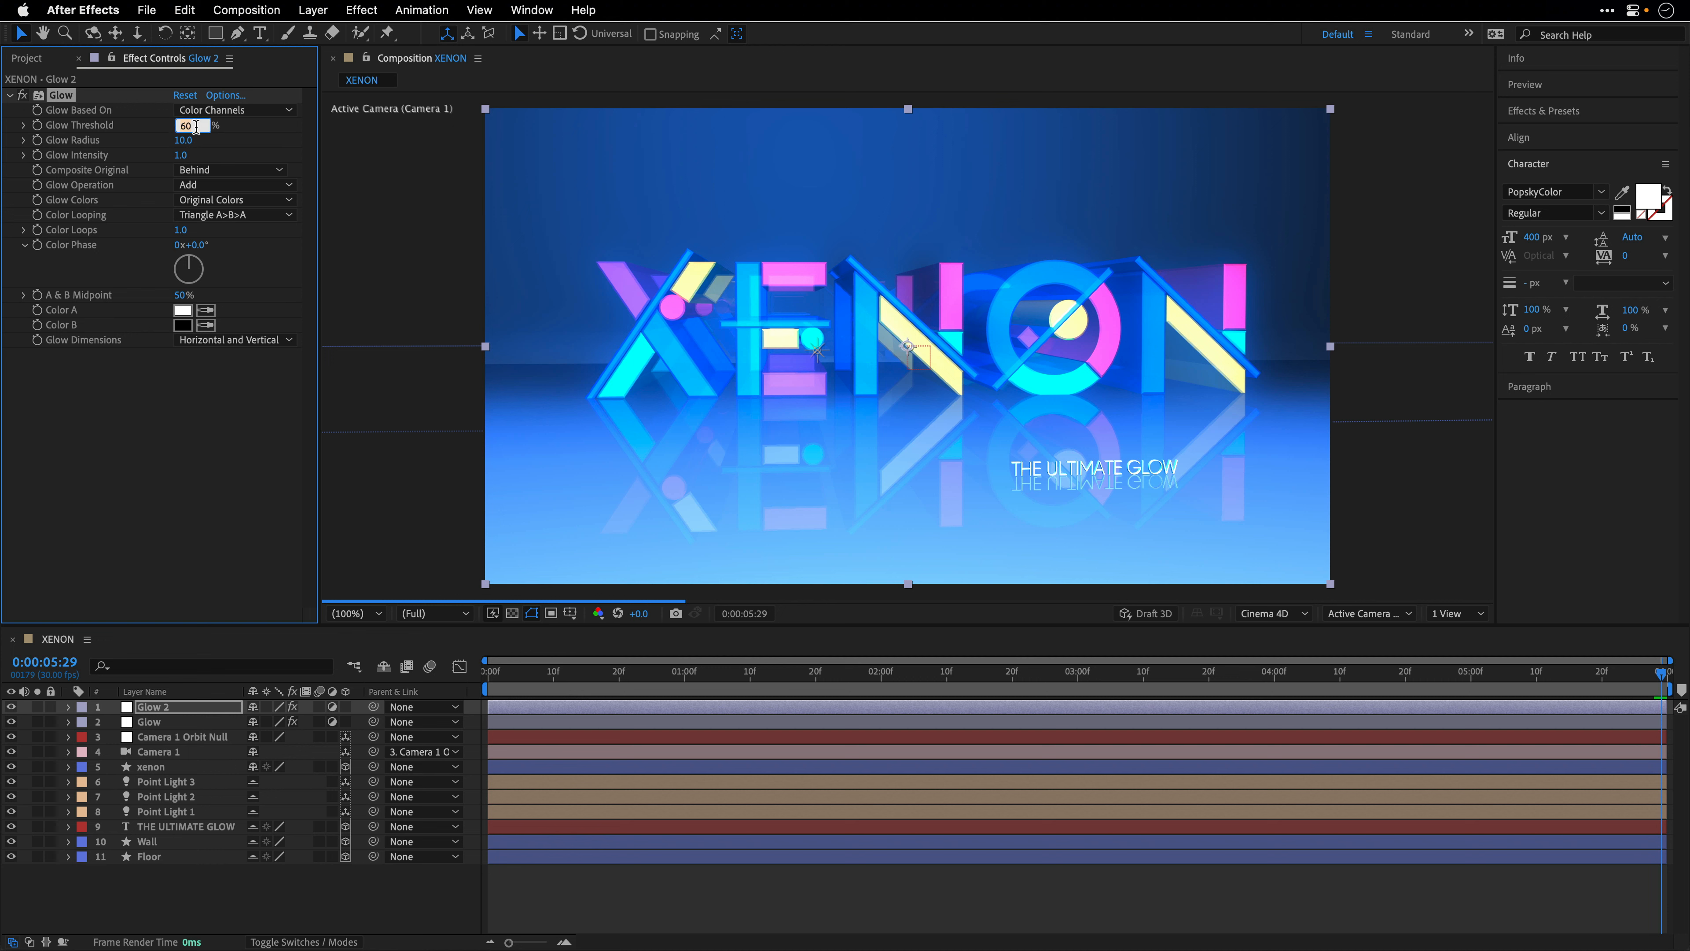
text(100)
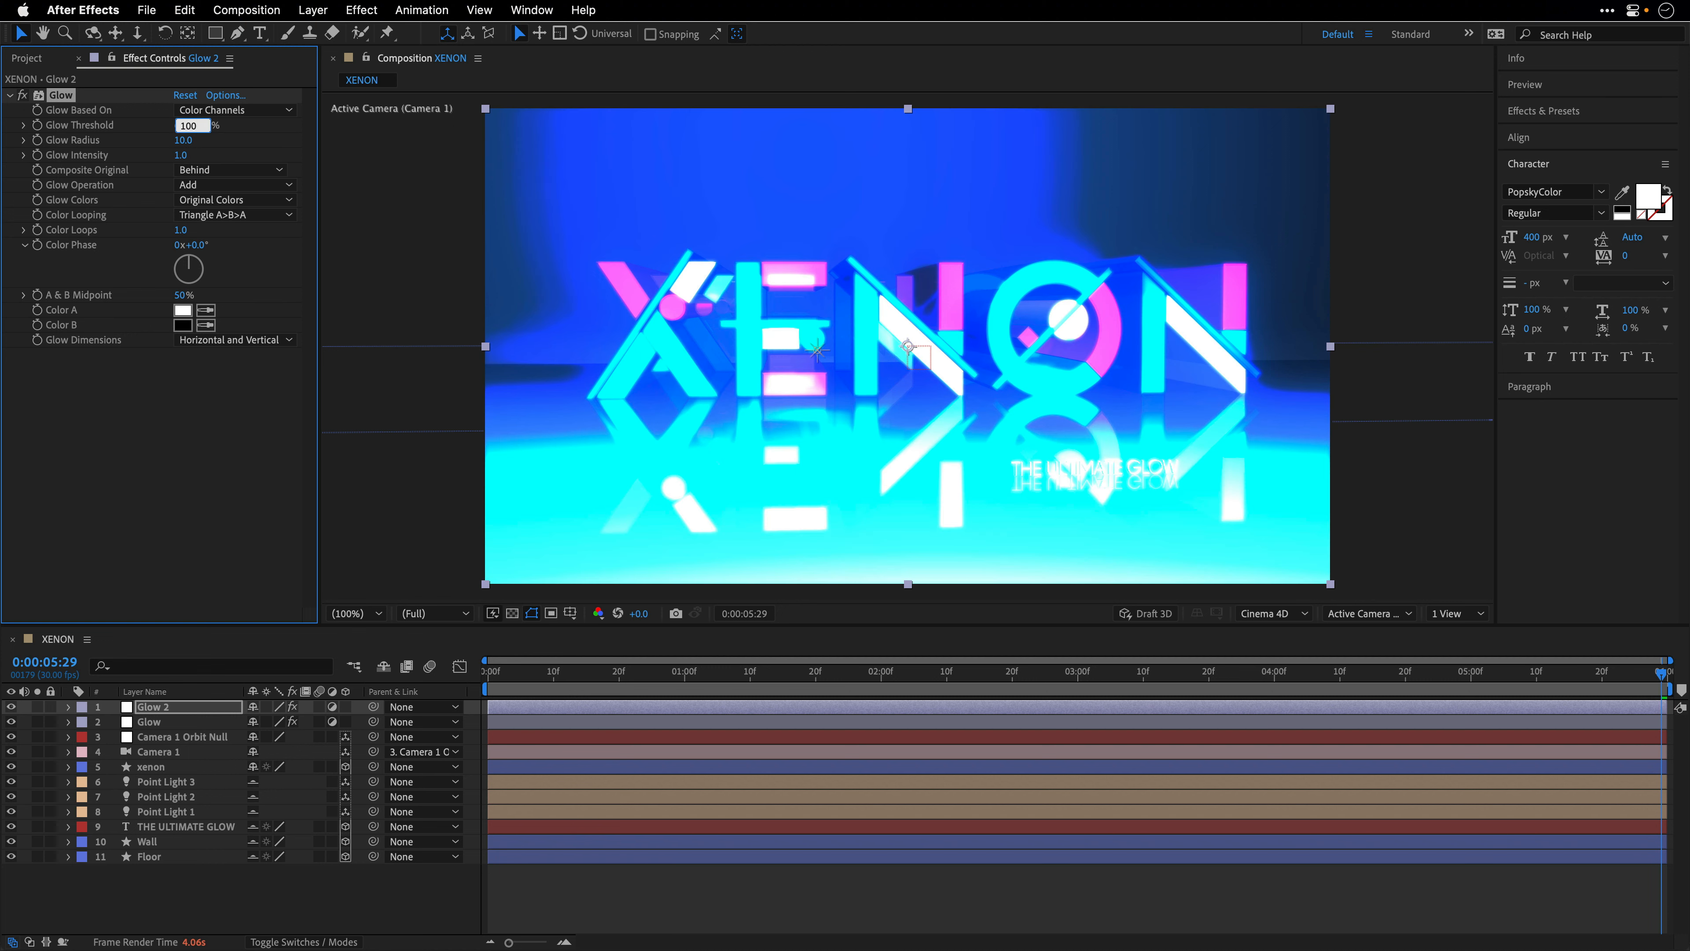
key(Tab)
text(50)
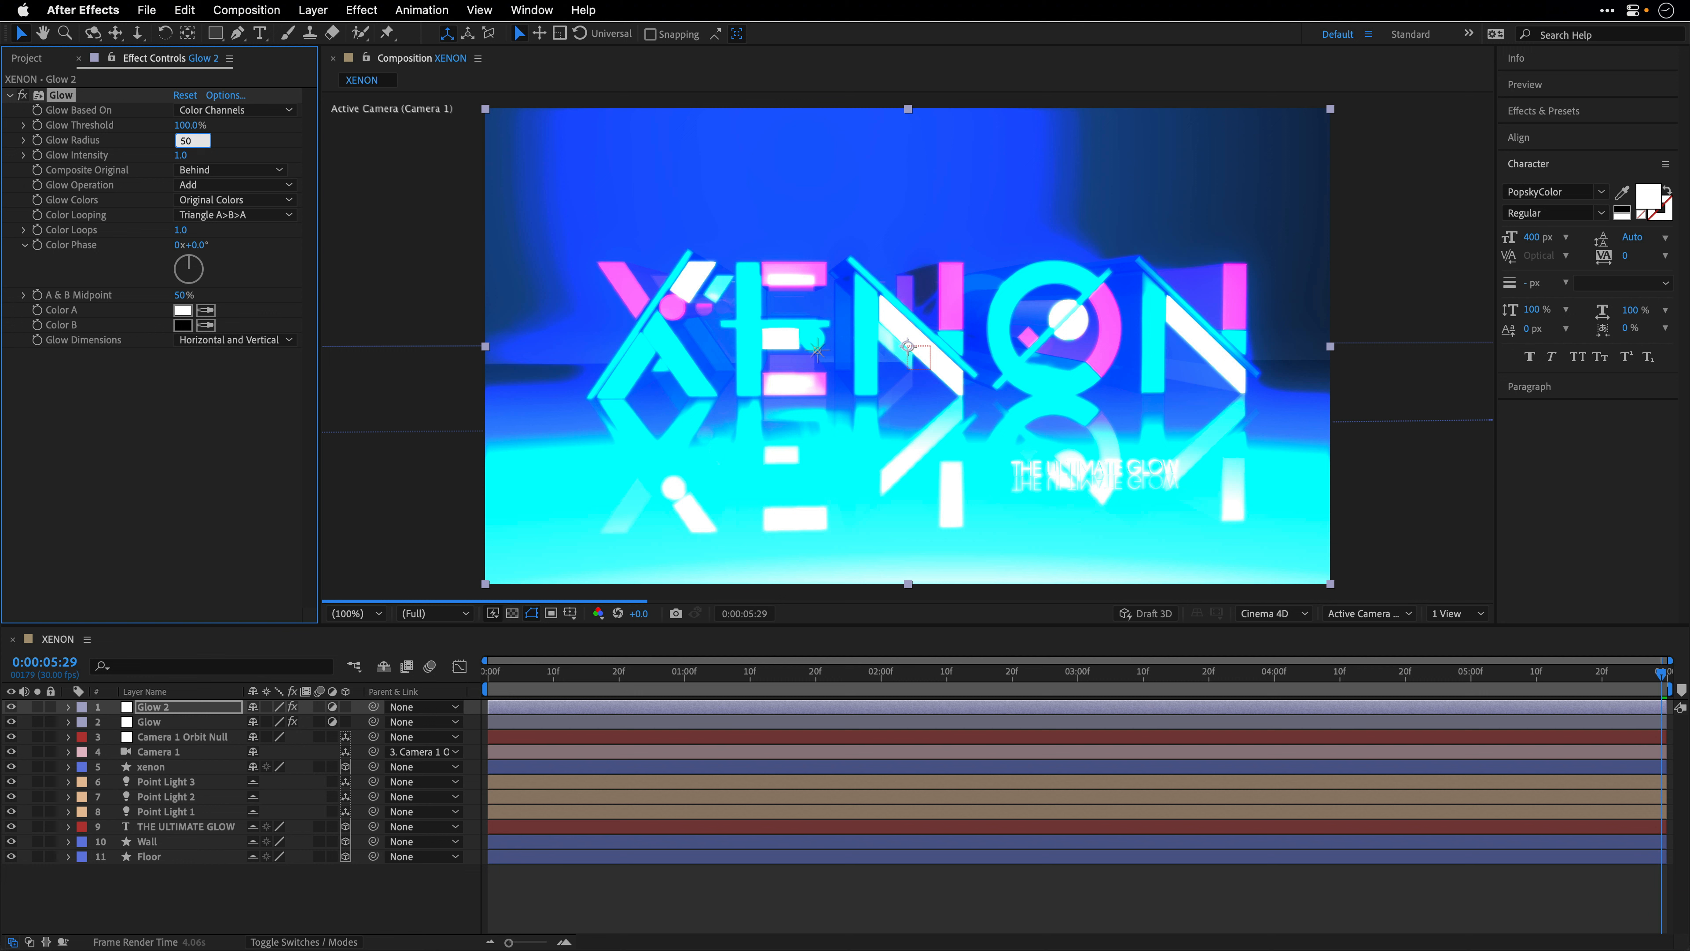
key(Tab)
text(0.5)
key(Return)
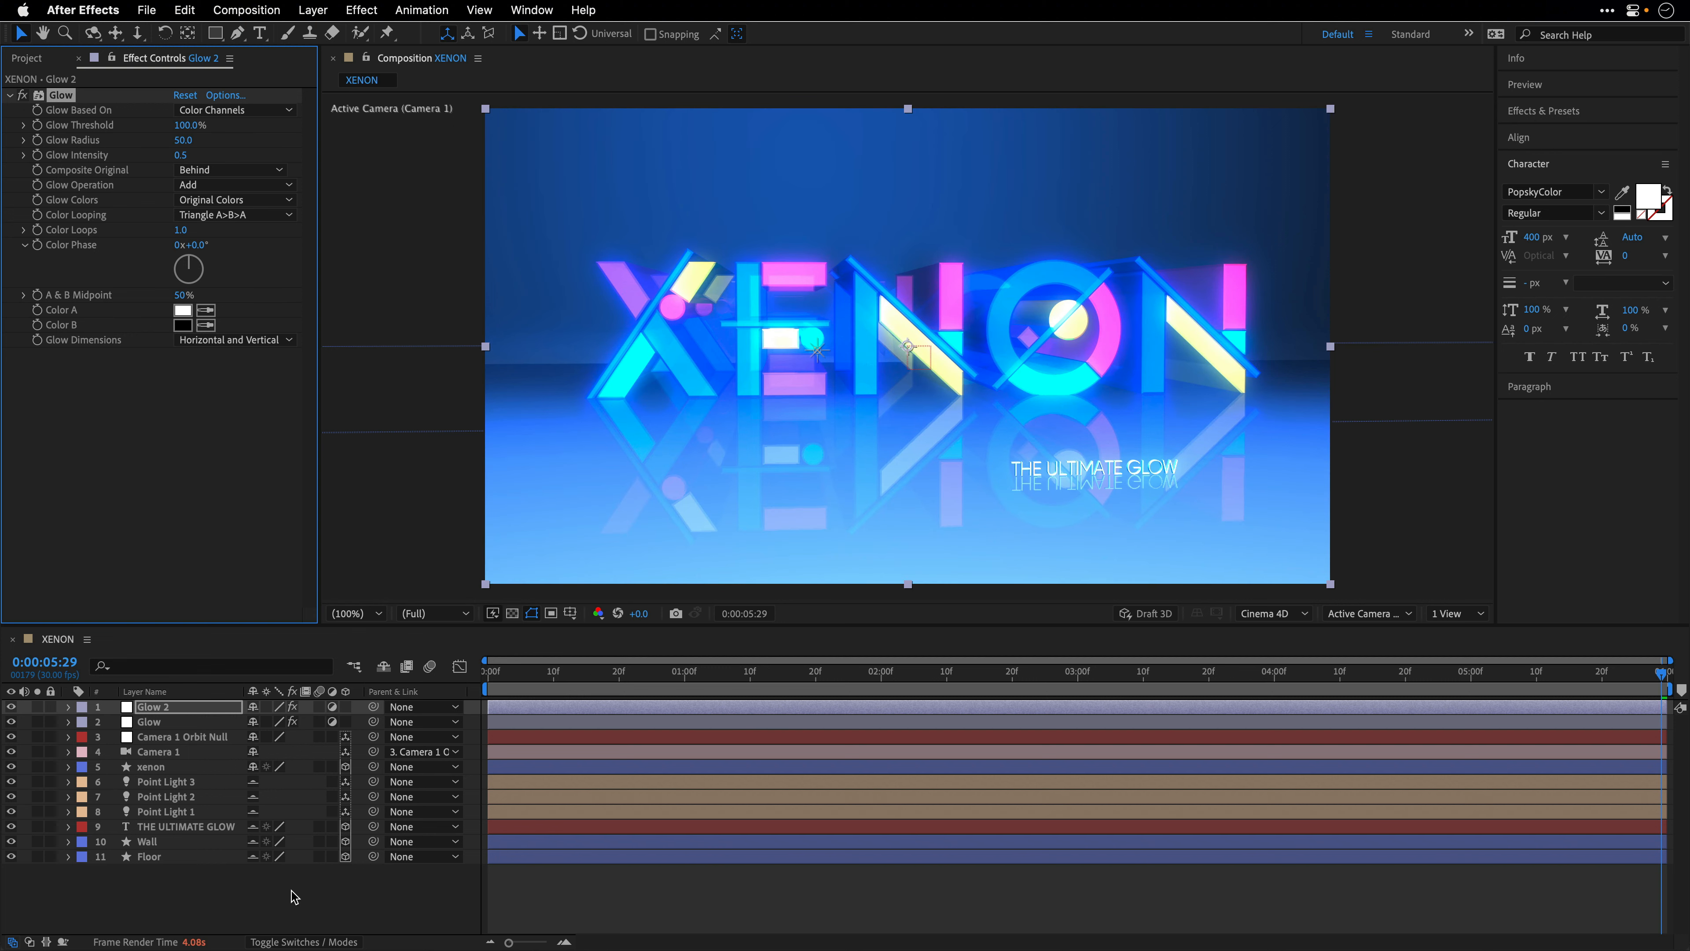
- Set the Glow Intensity on the original Glow adjustment layer to 0.5
click(151, 727)
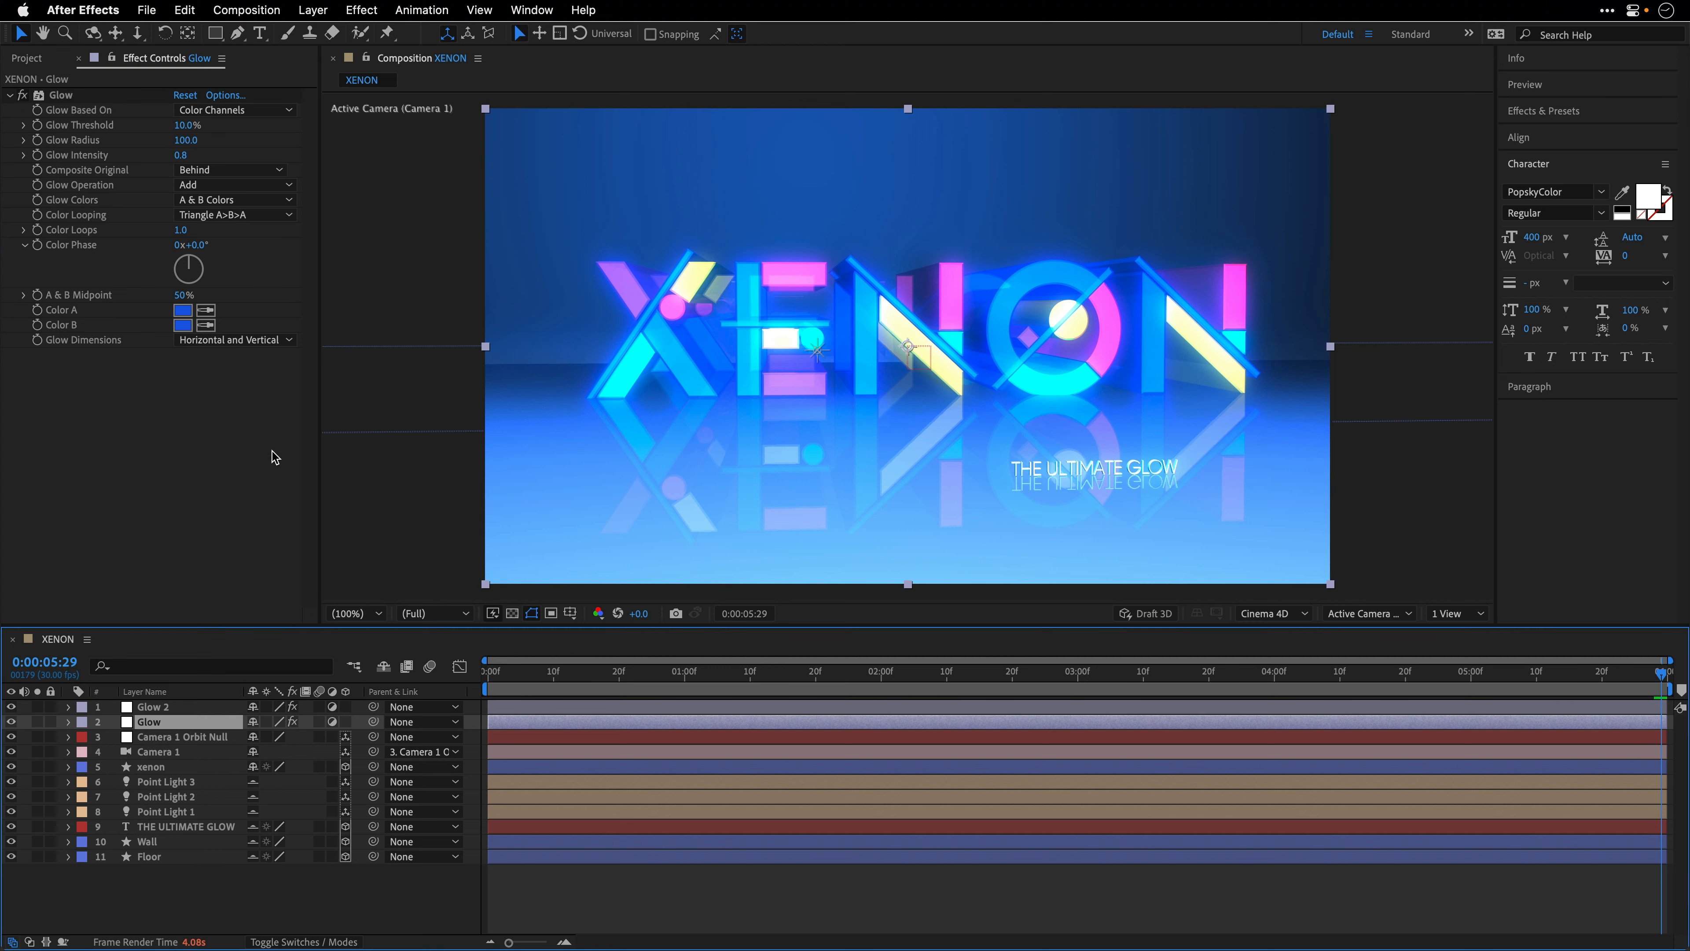
click(182, 156)
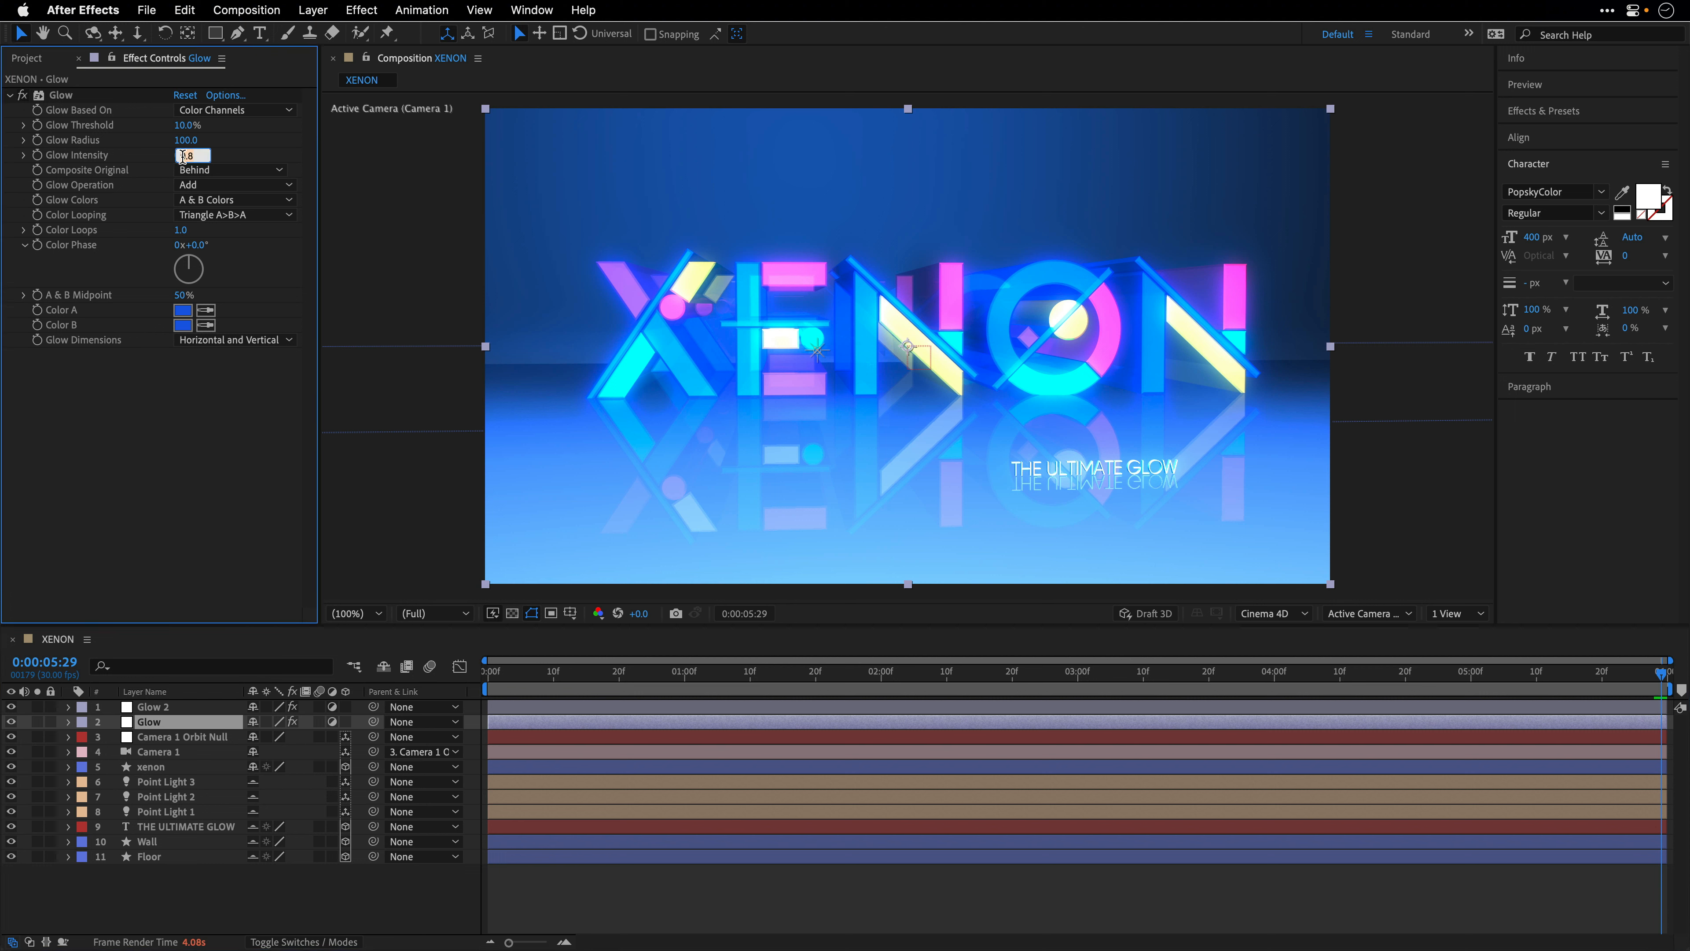
text(0.5)
key(Return)
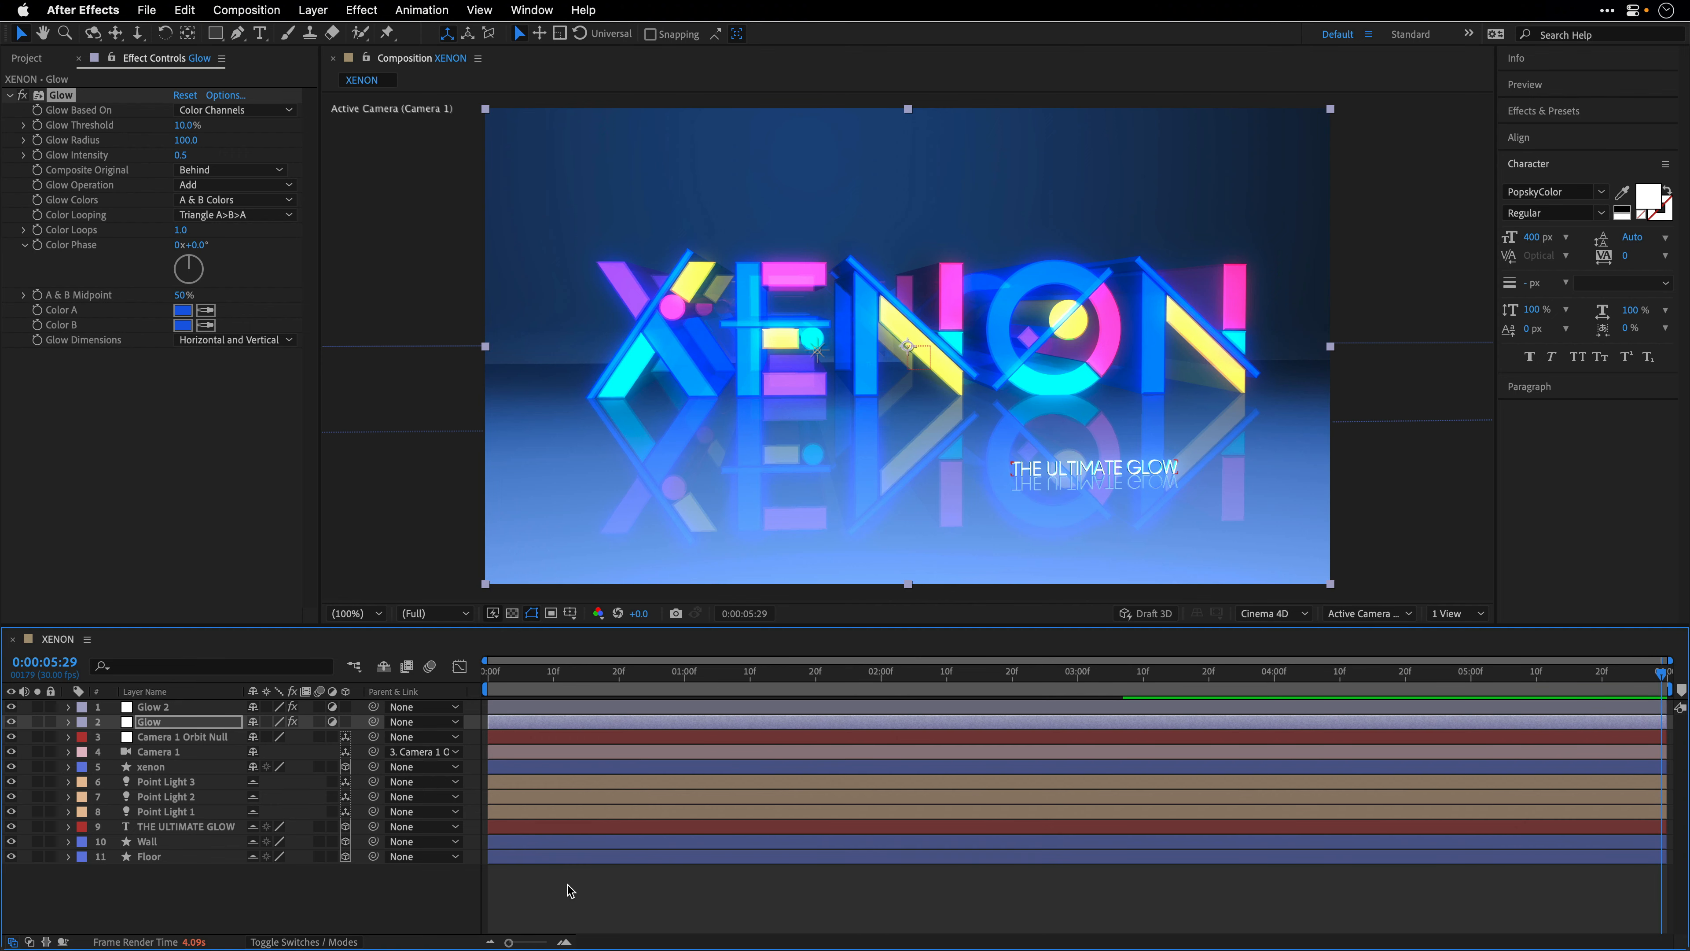
click(396, 896)
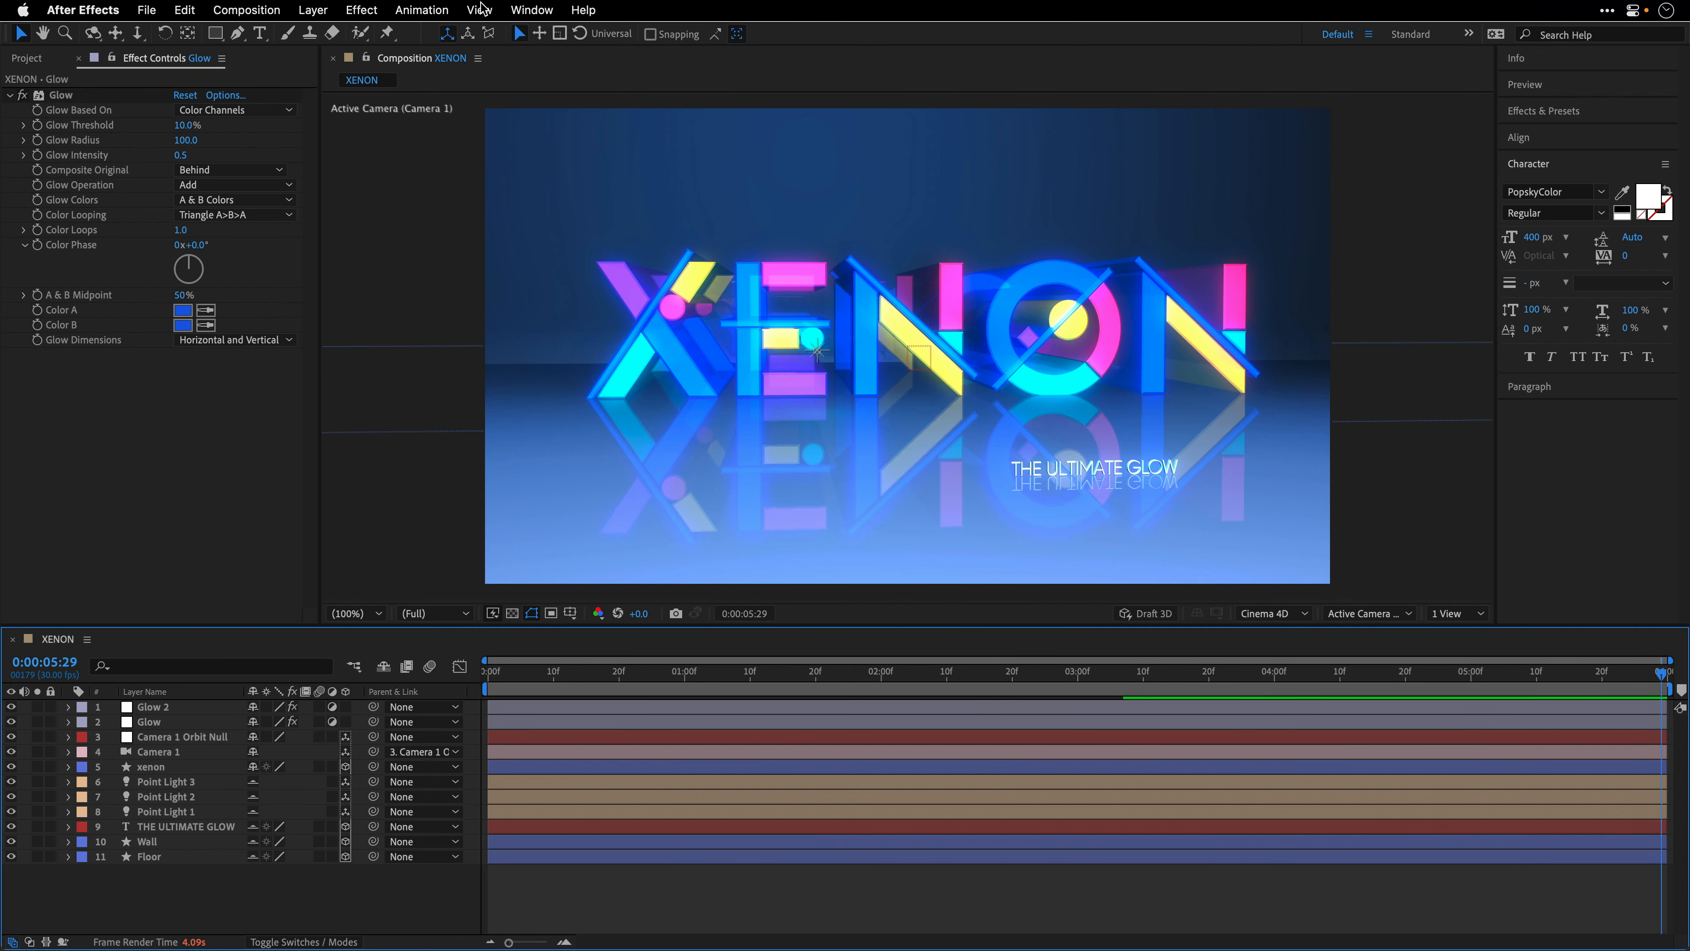
- Open the Void script panel and inspect the adjustment layer source in the project's Solids folder
click(529, 9)
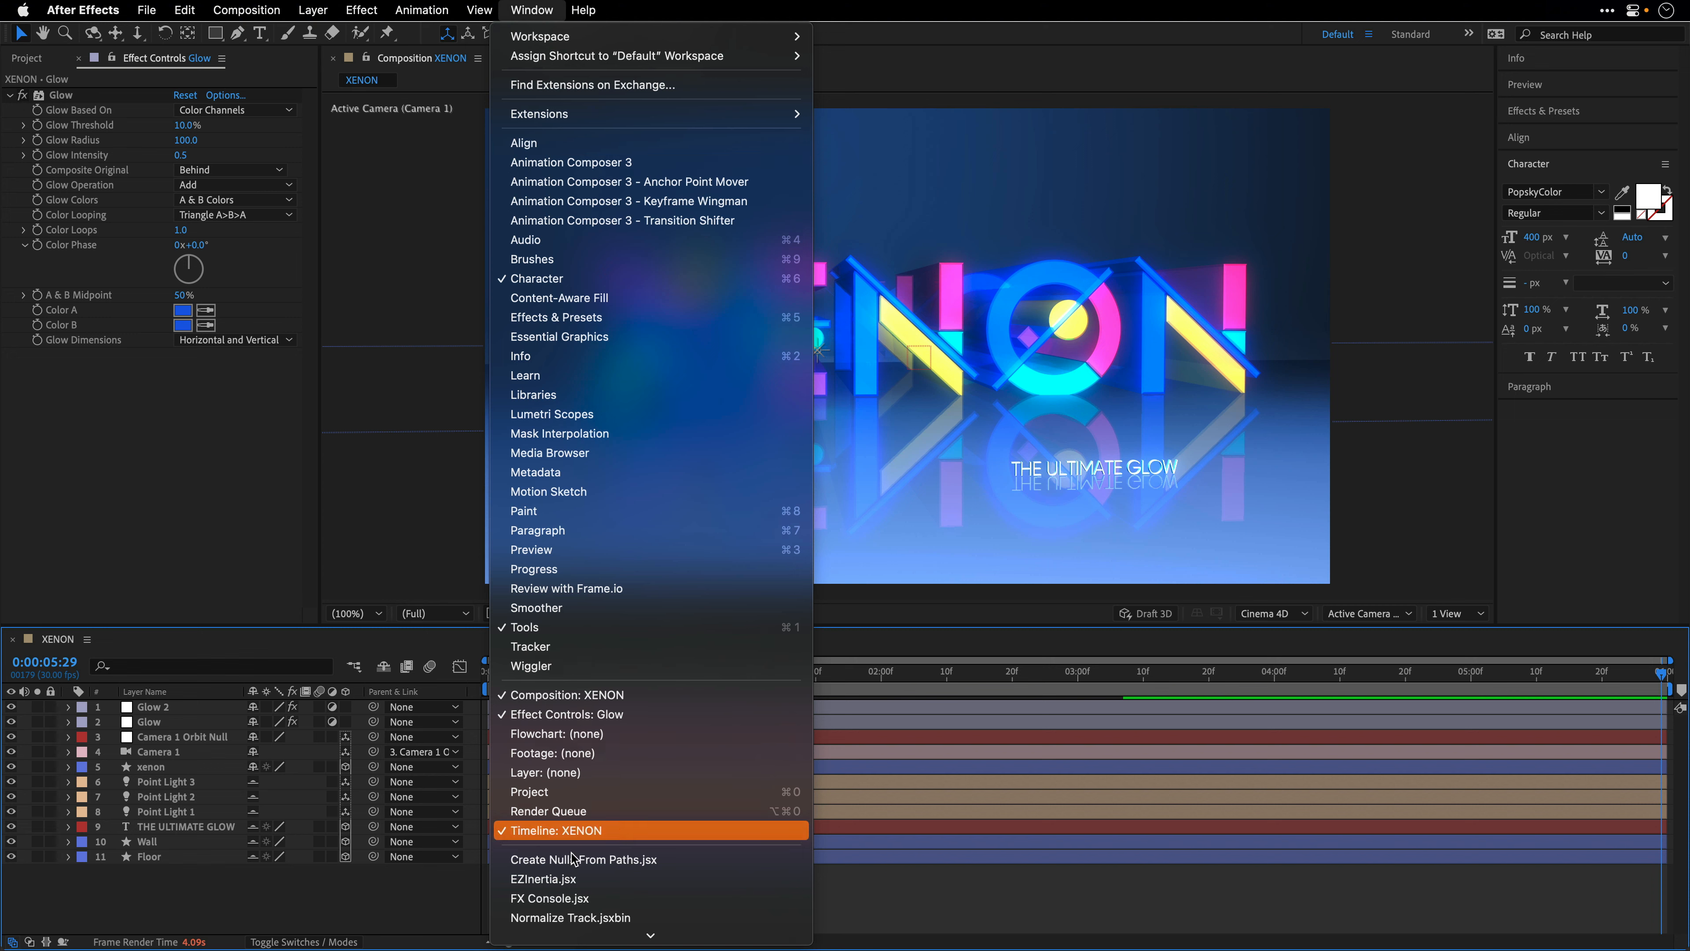
click(579, 921)
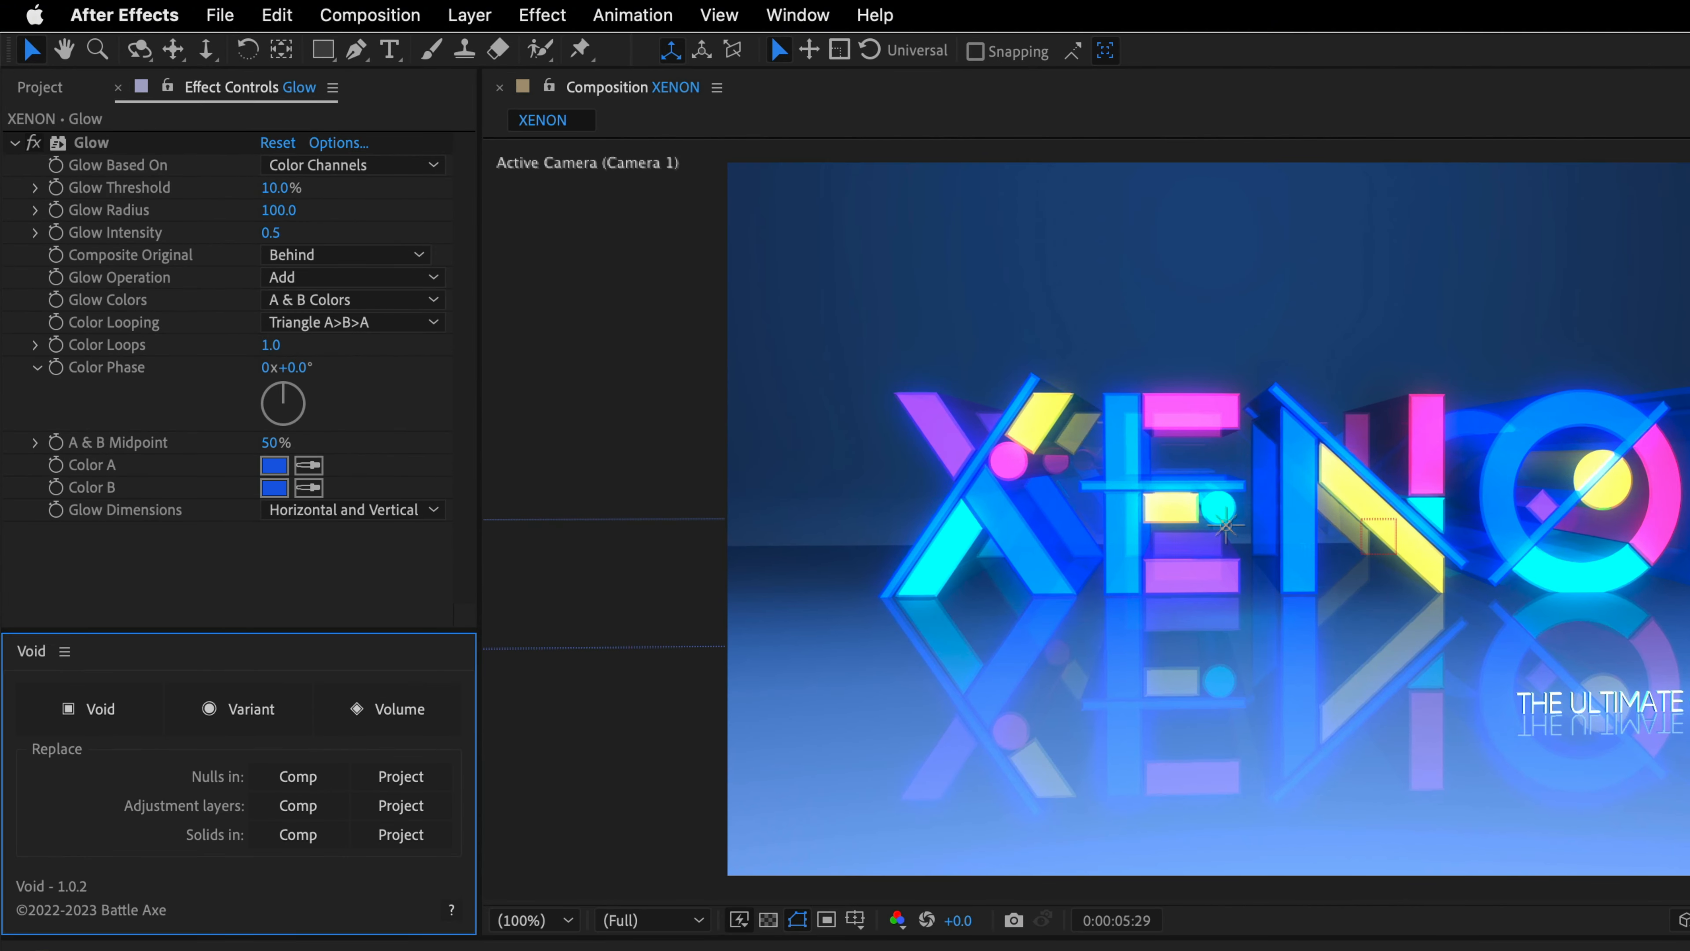
click(50, 86)
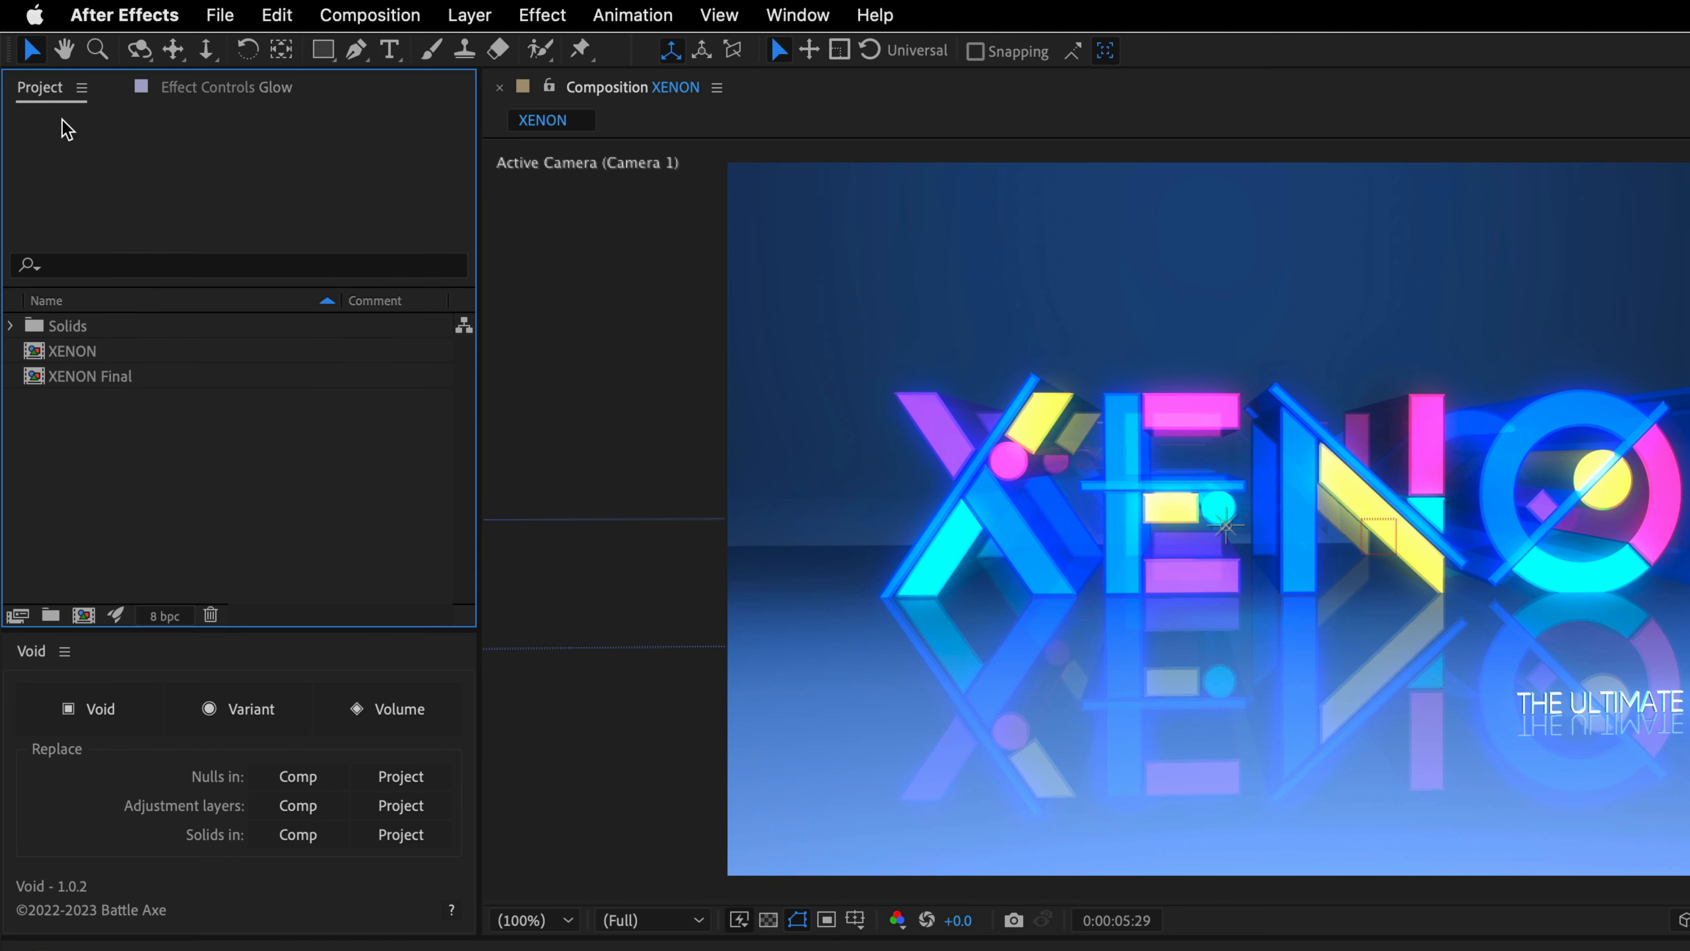
click(11, 326)
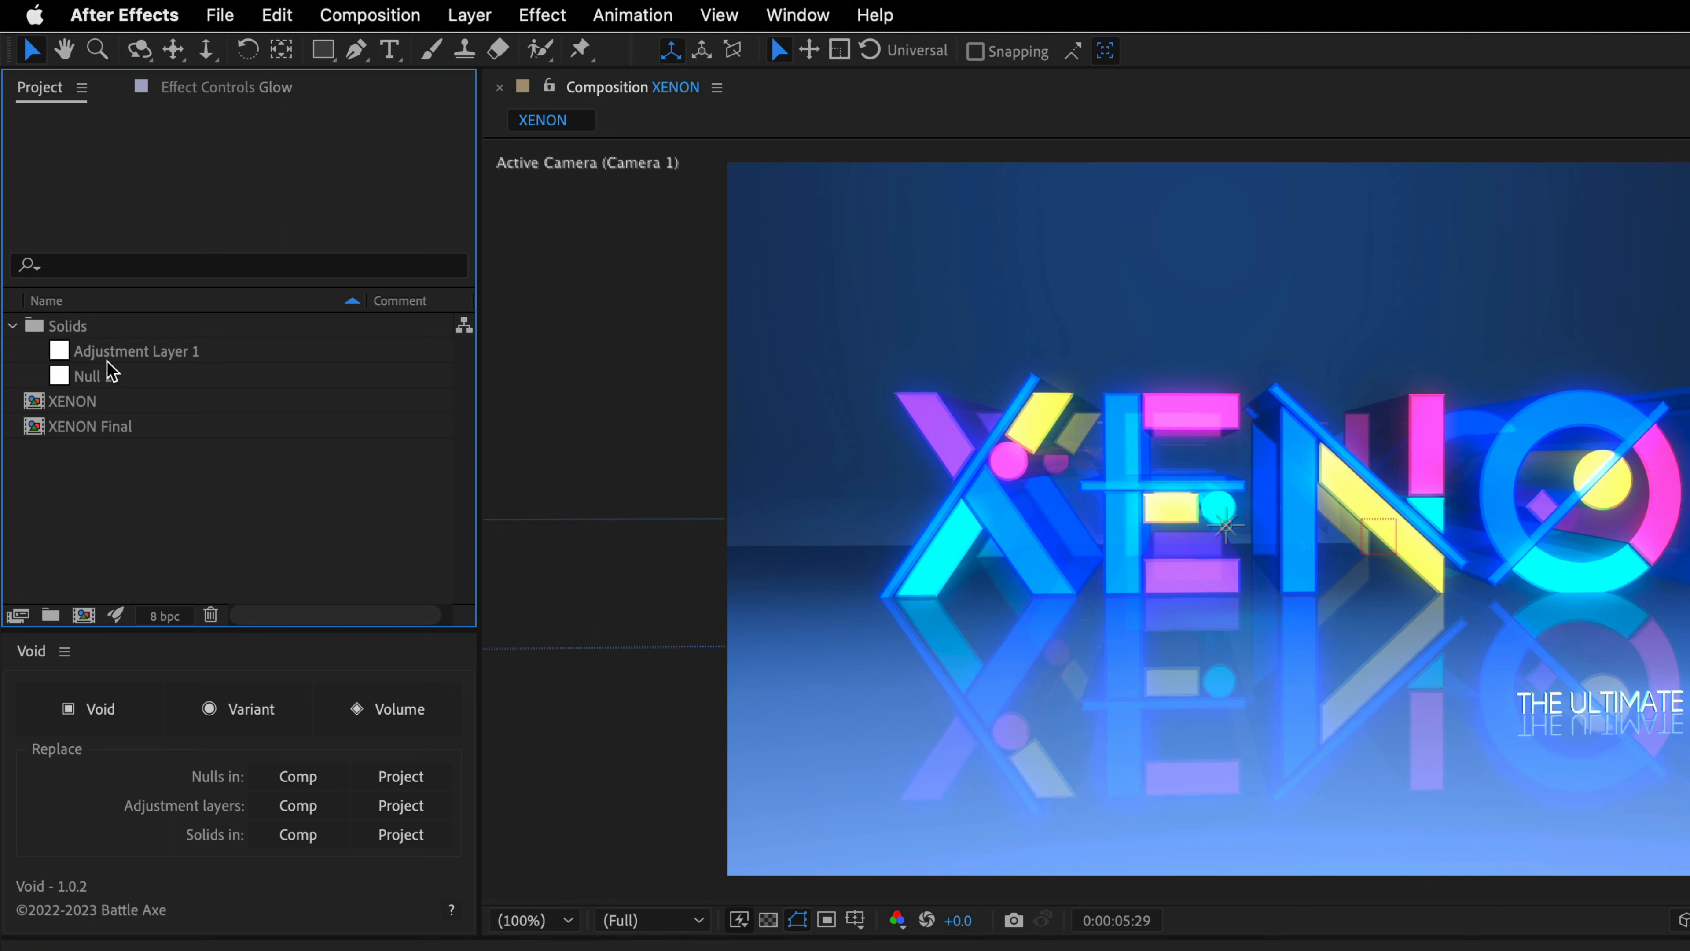
click(99, 354)
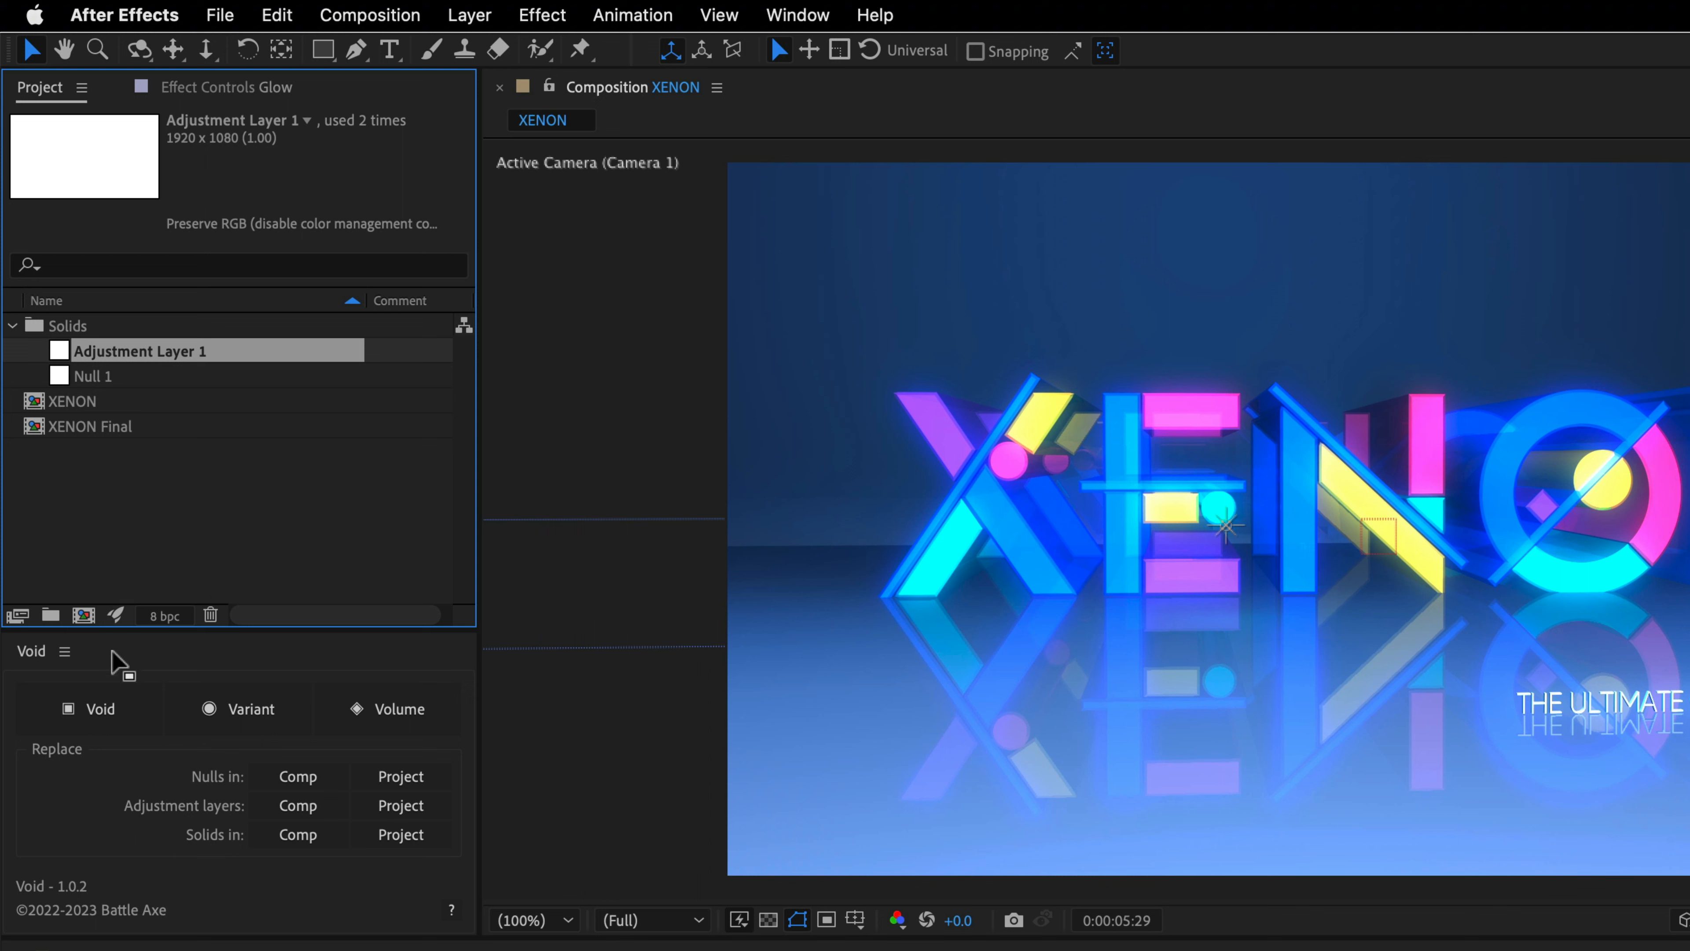
- Replace the null layers throughout the project using Void
click(123, 664)
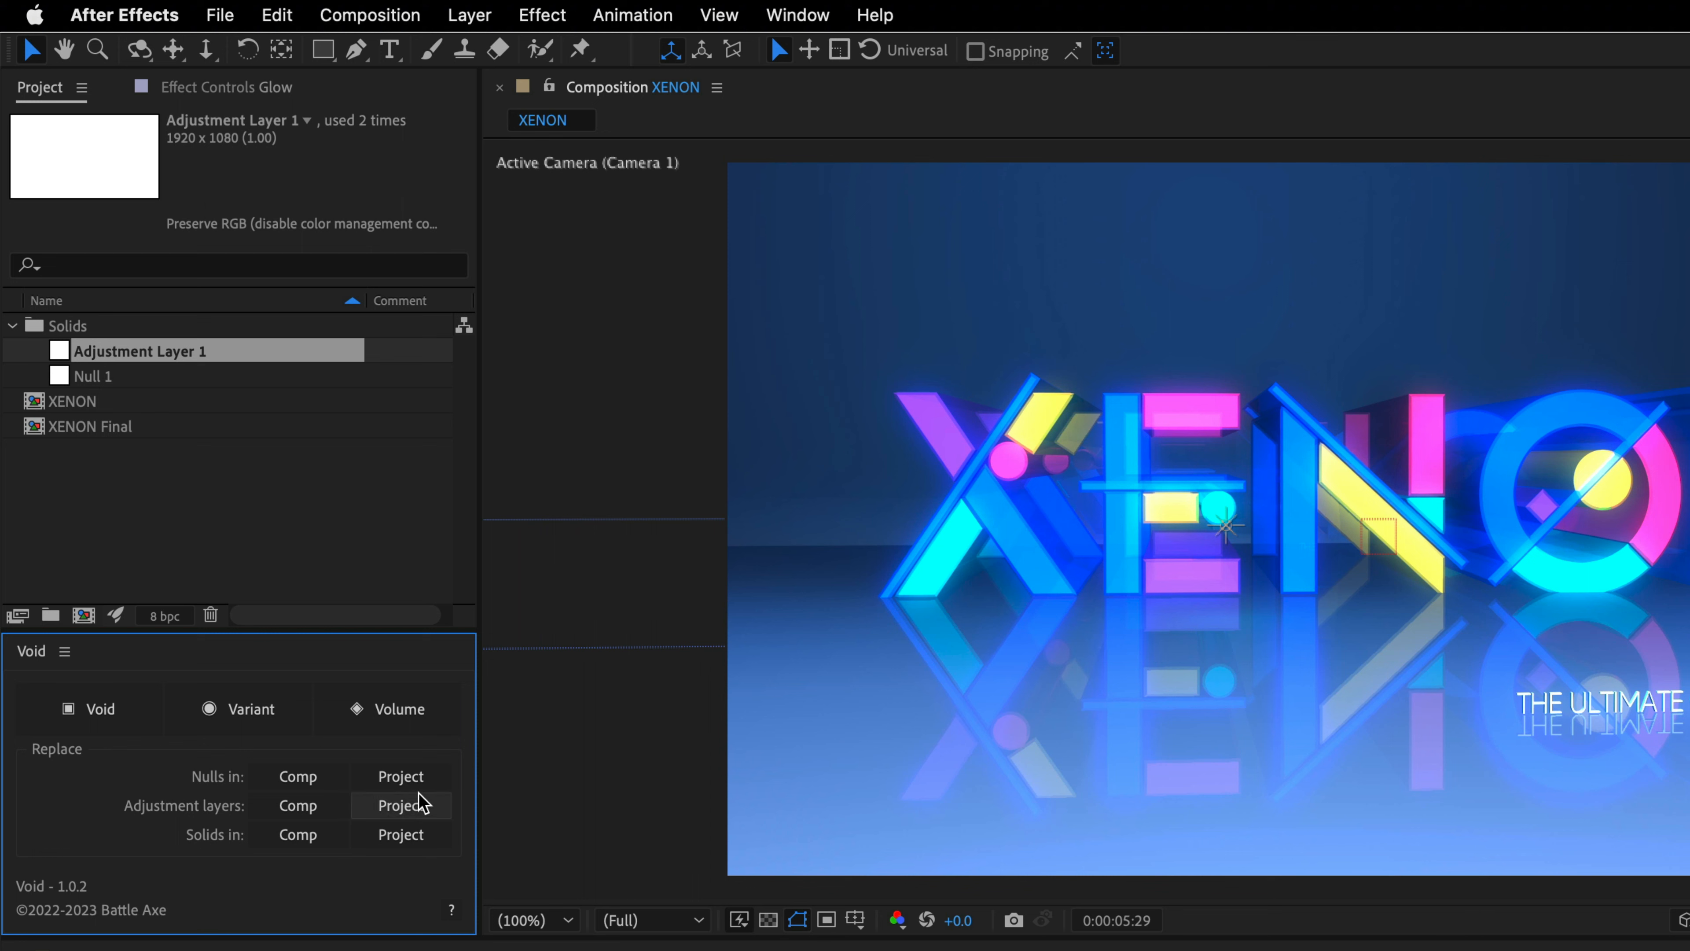
click(420, 781)
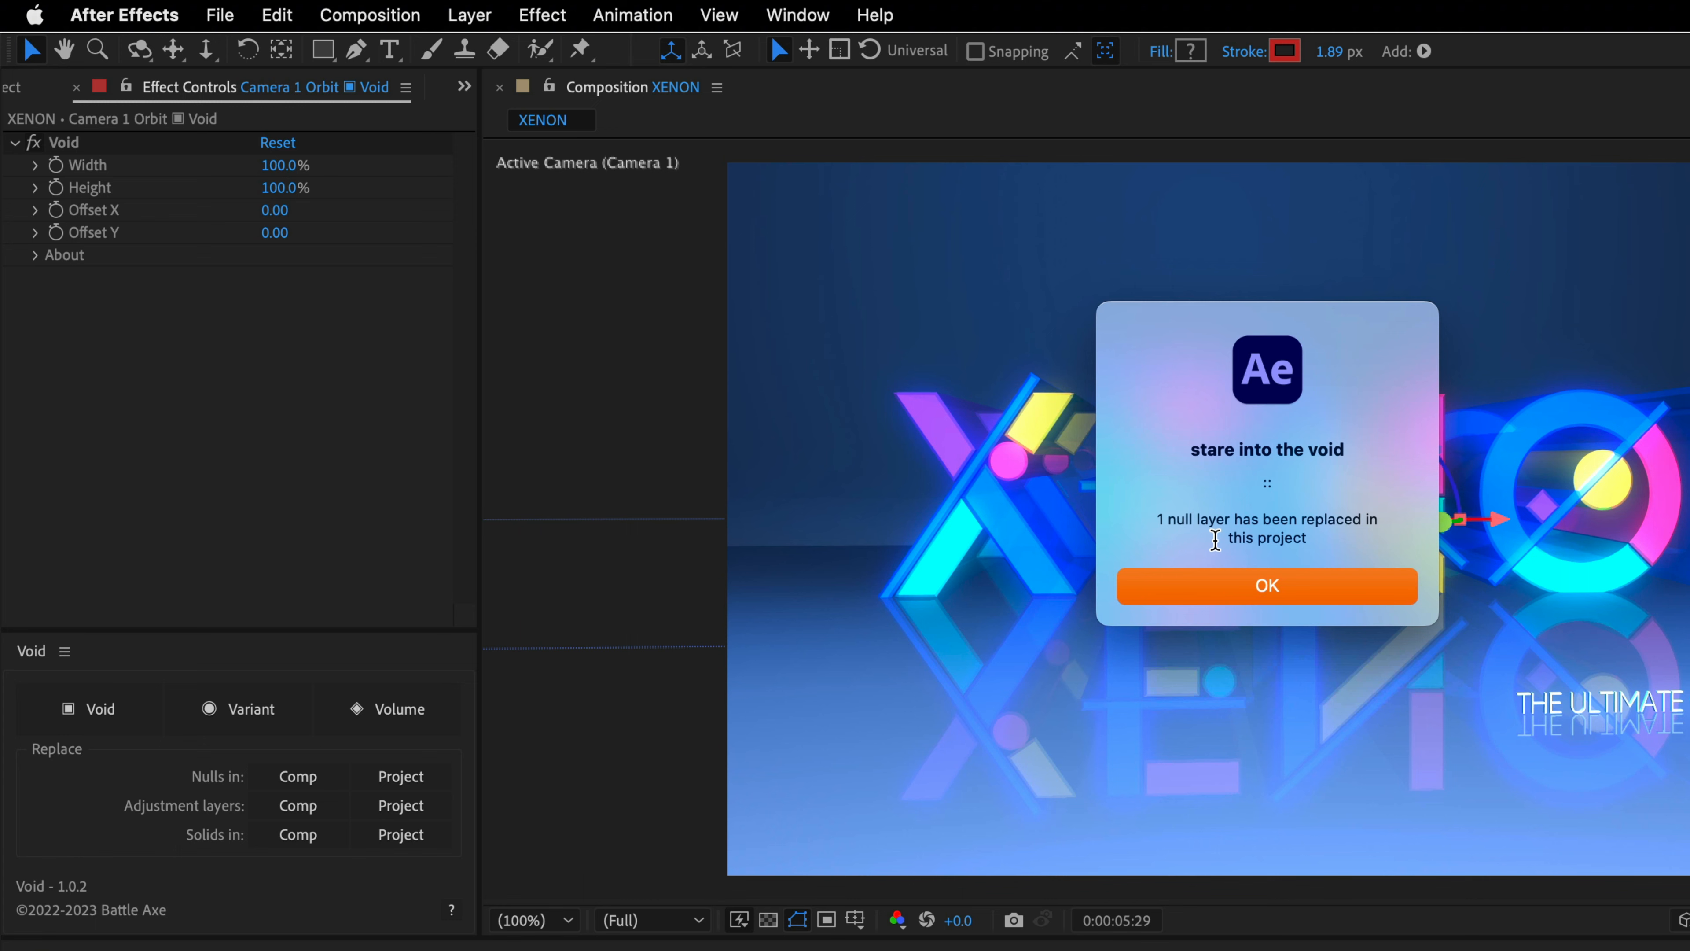
click(1284, 589)
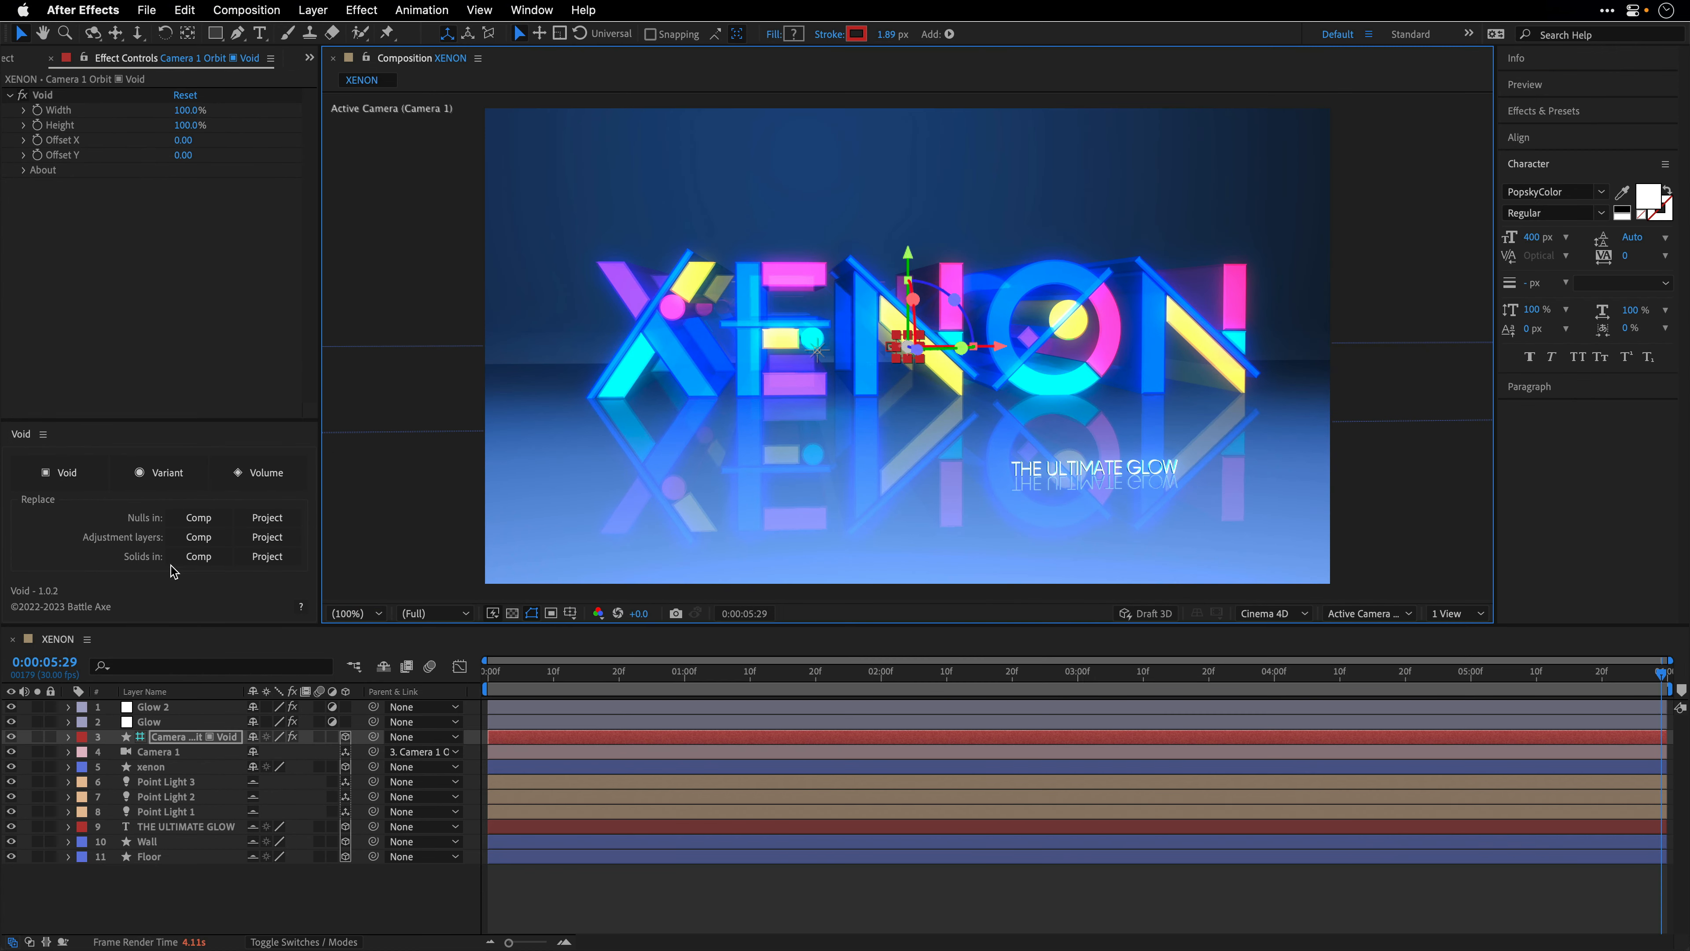
- Replace all adjustment layers across the project with Void, and run the same project-wide replacement for solids
click(283, 543)
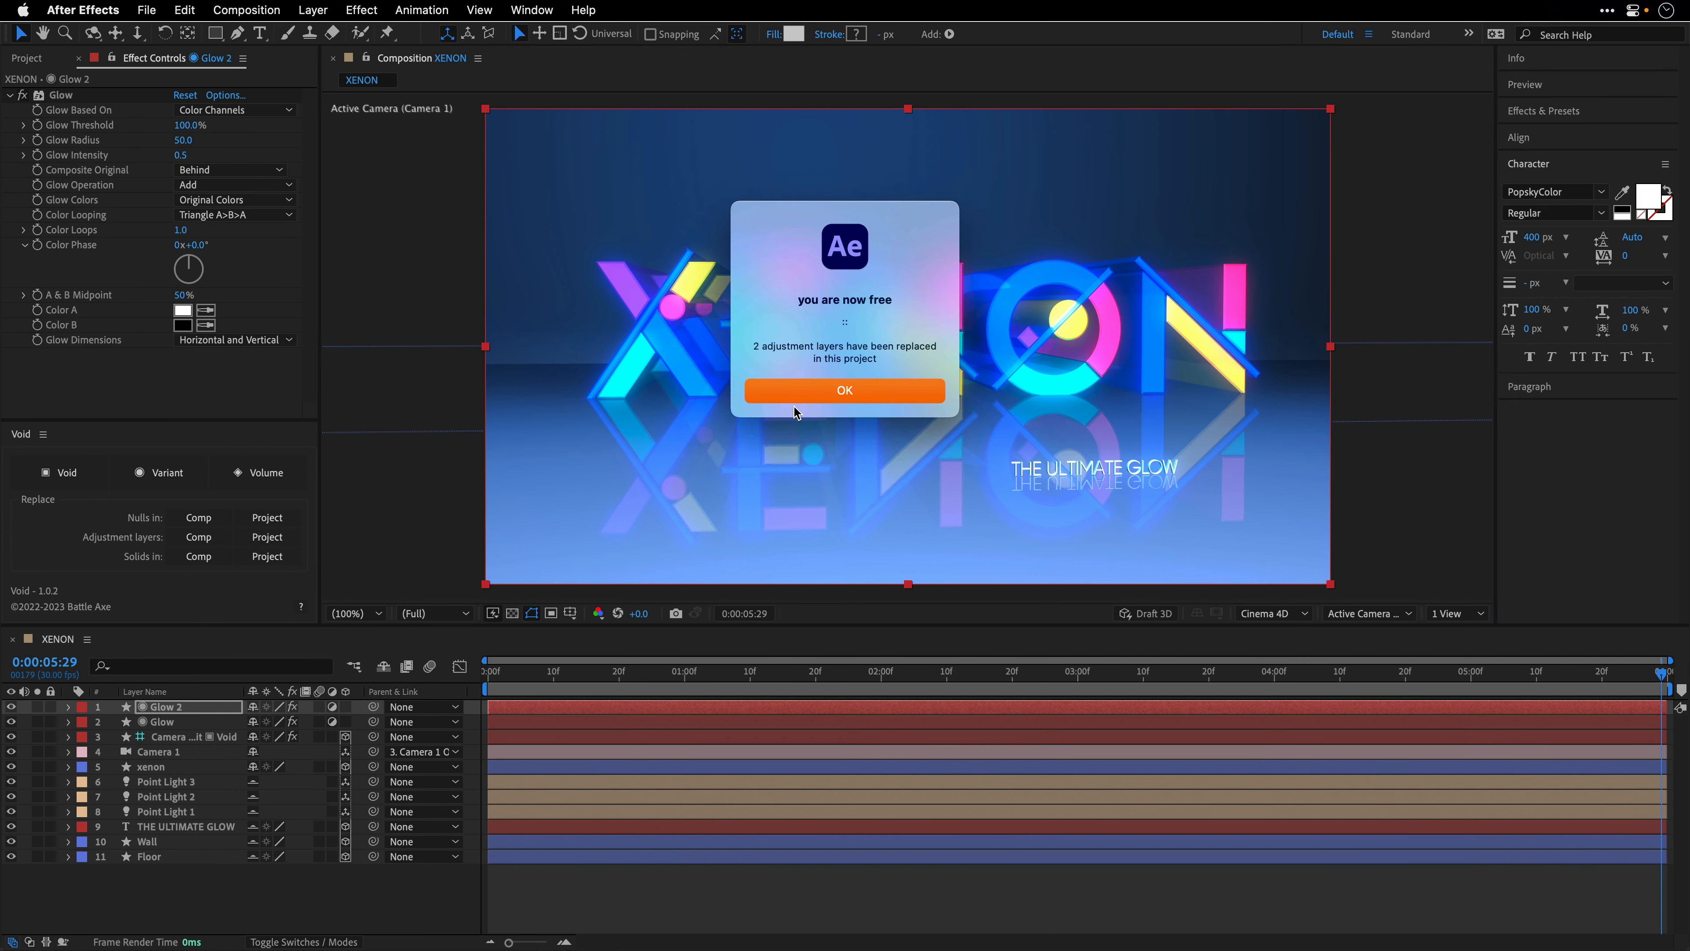
click(855, 396)
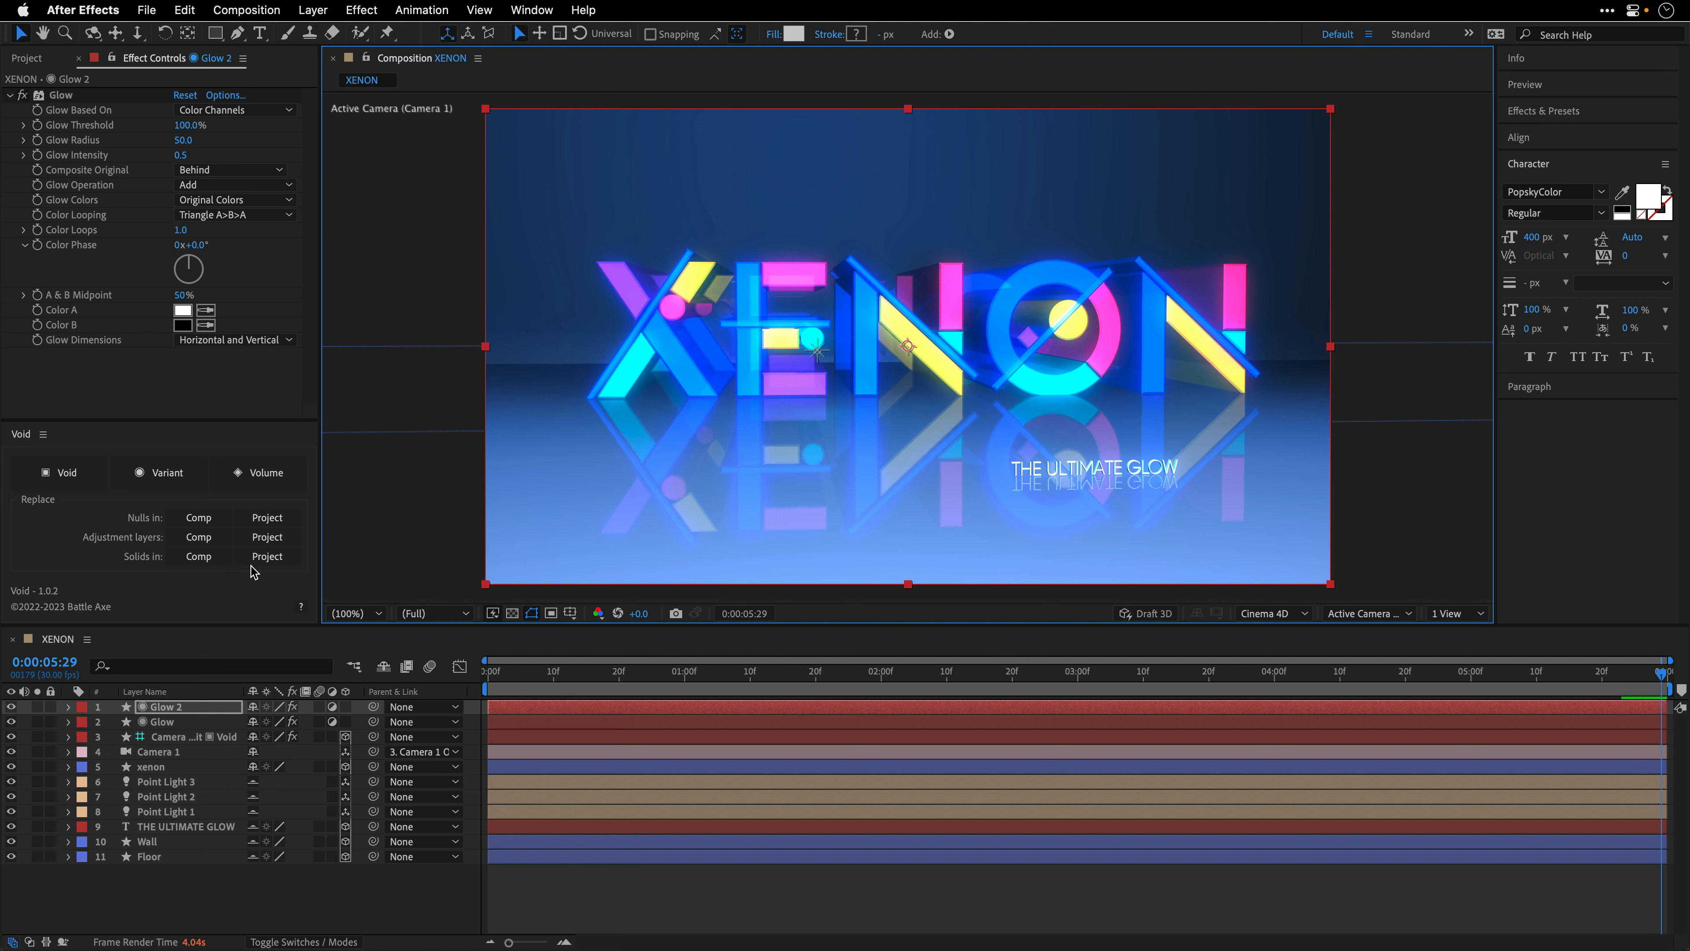
click(267, 556)
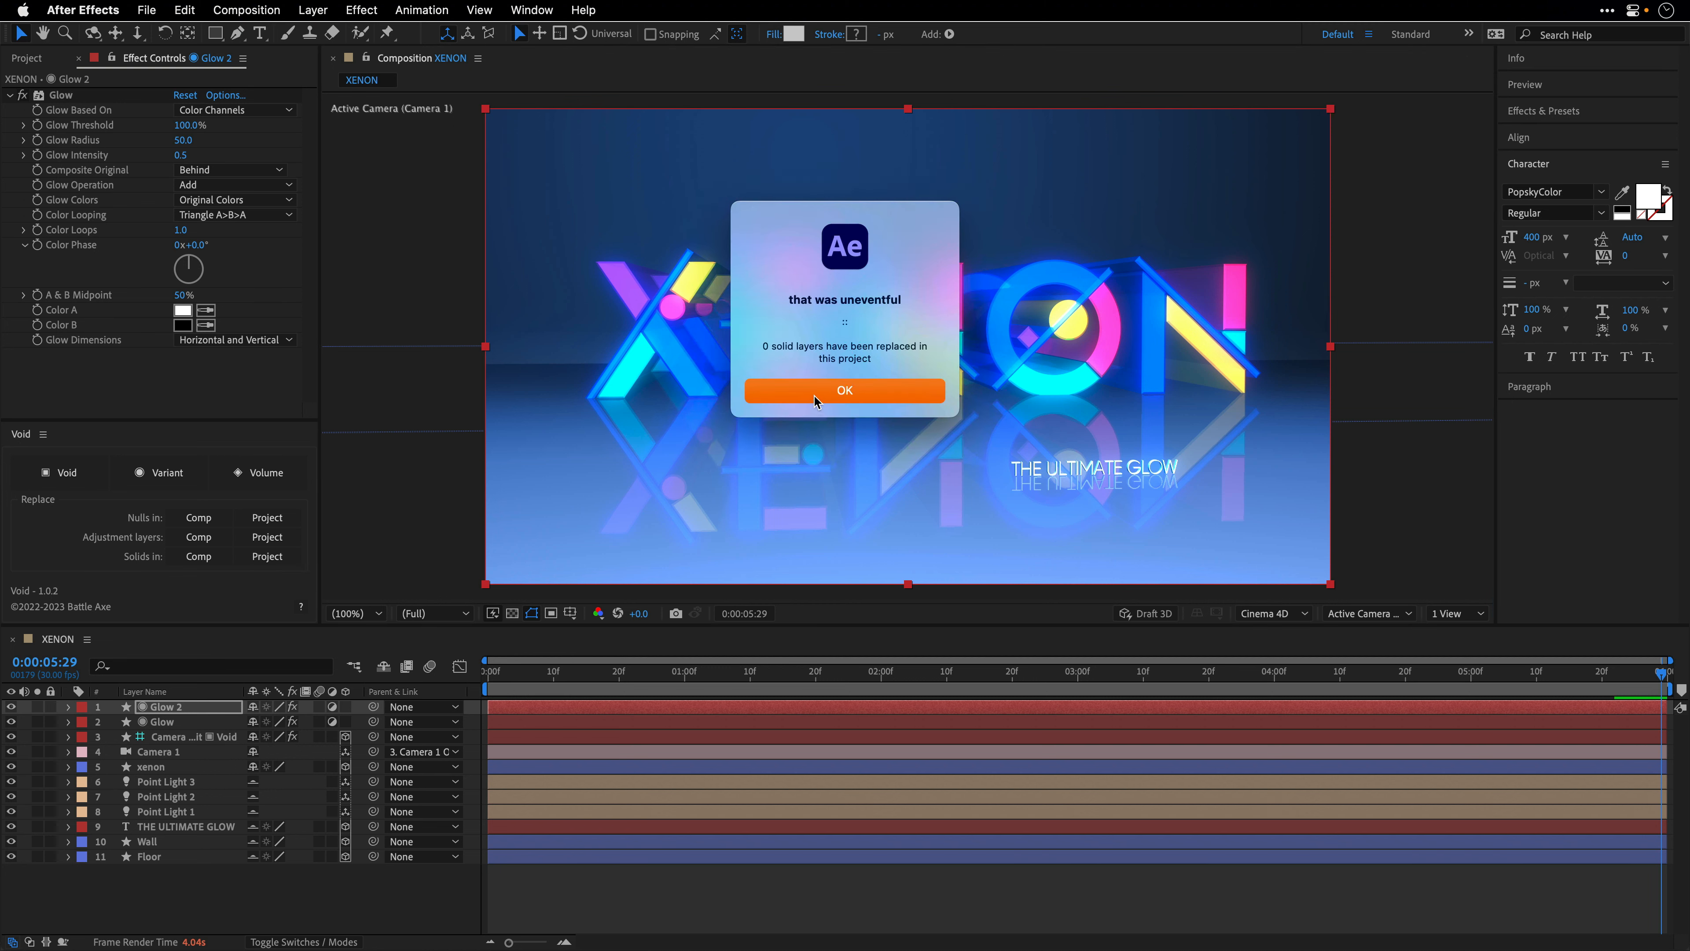
click(842, 392)
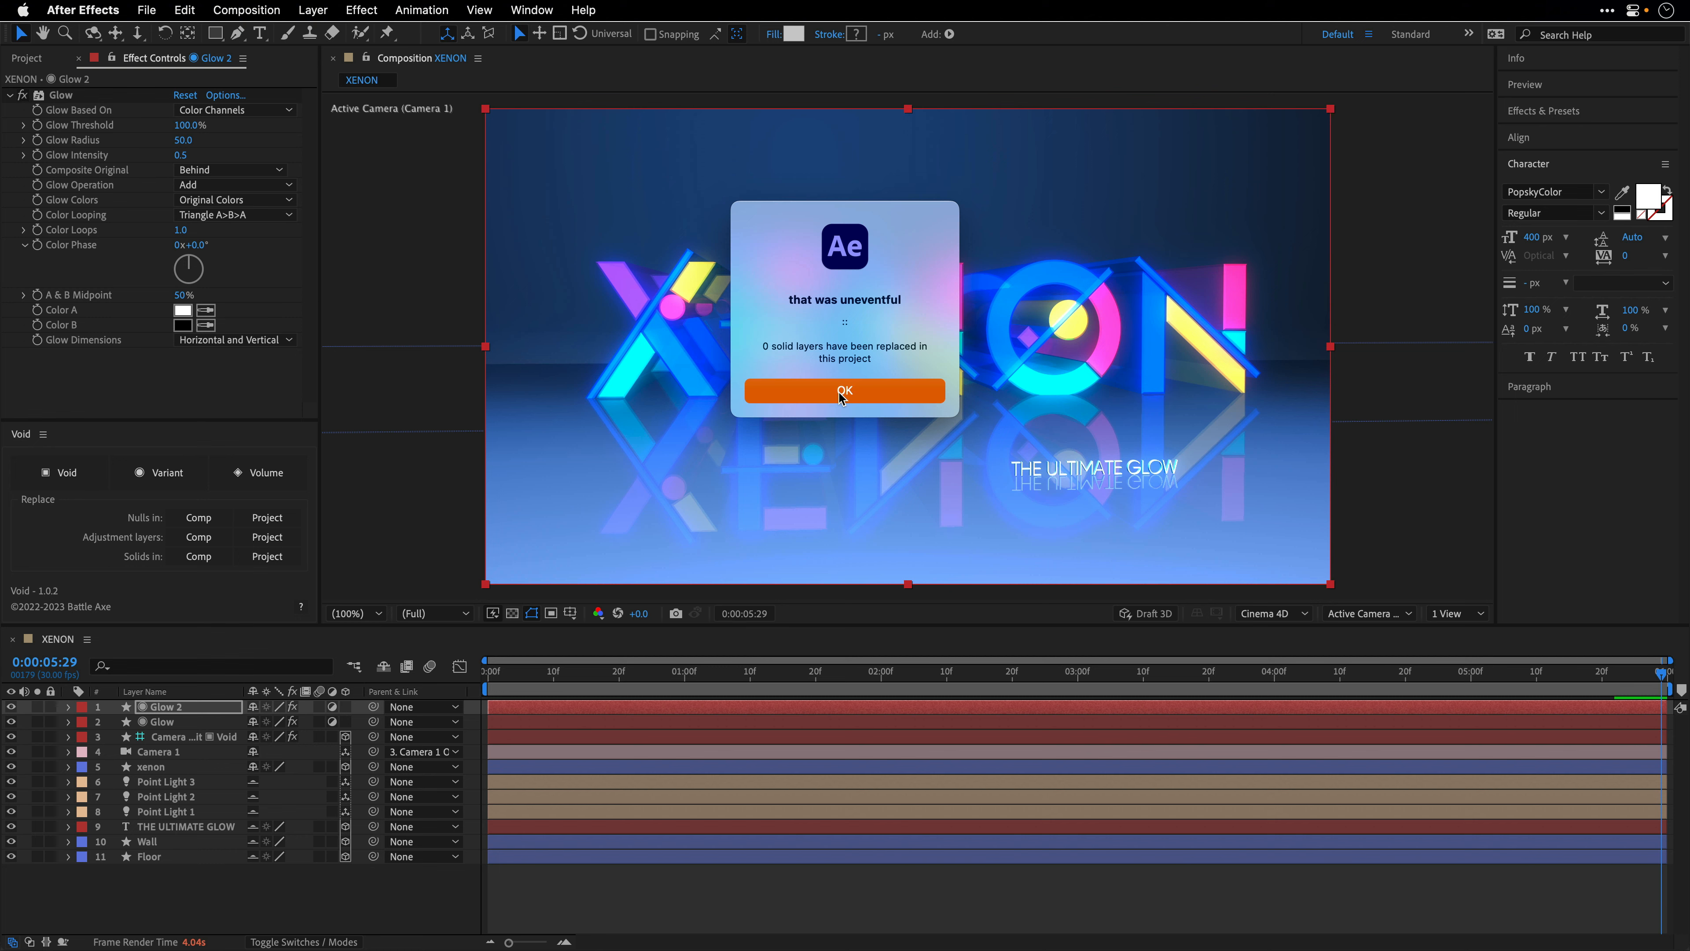
- Delete the empty Solids folder from the project
click(32, 66)
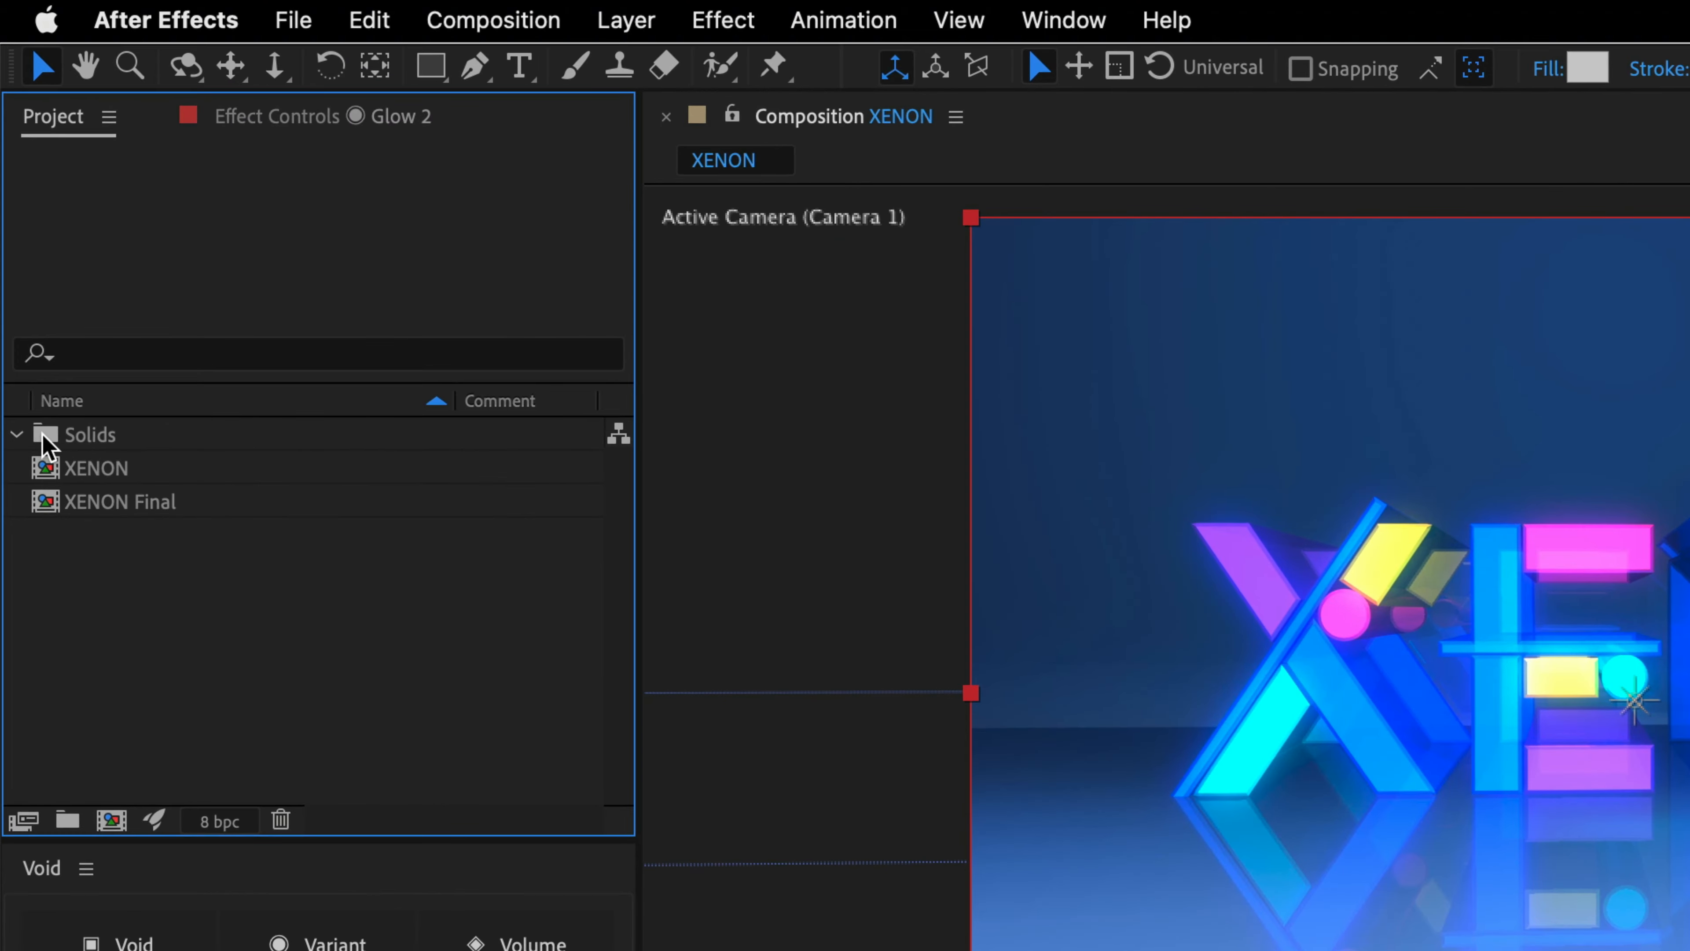
click(44, 437)
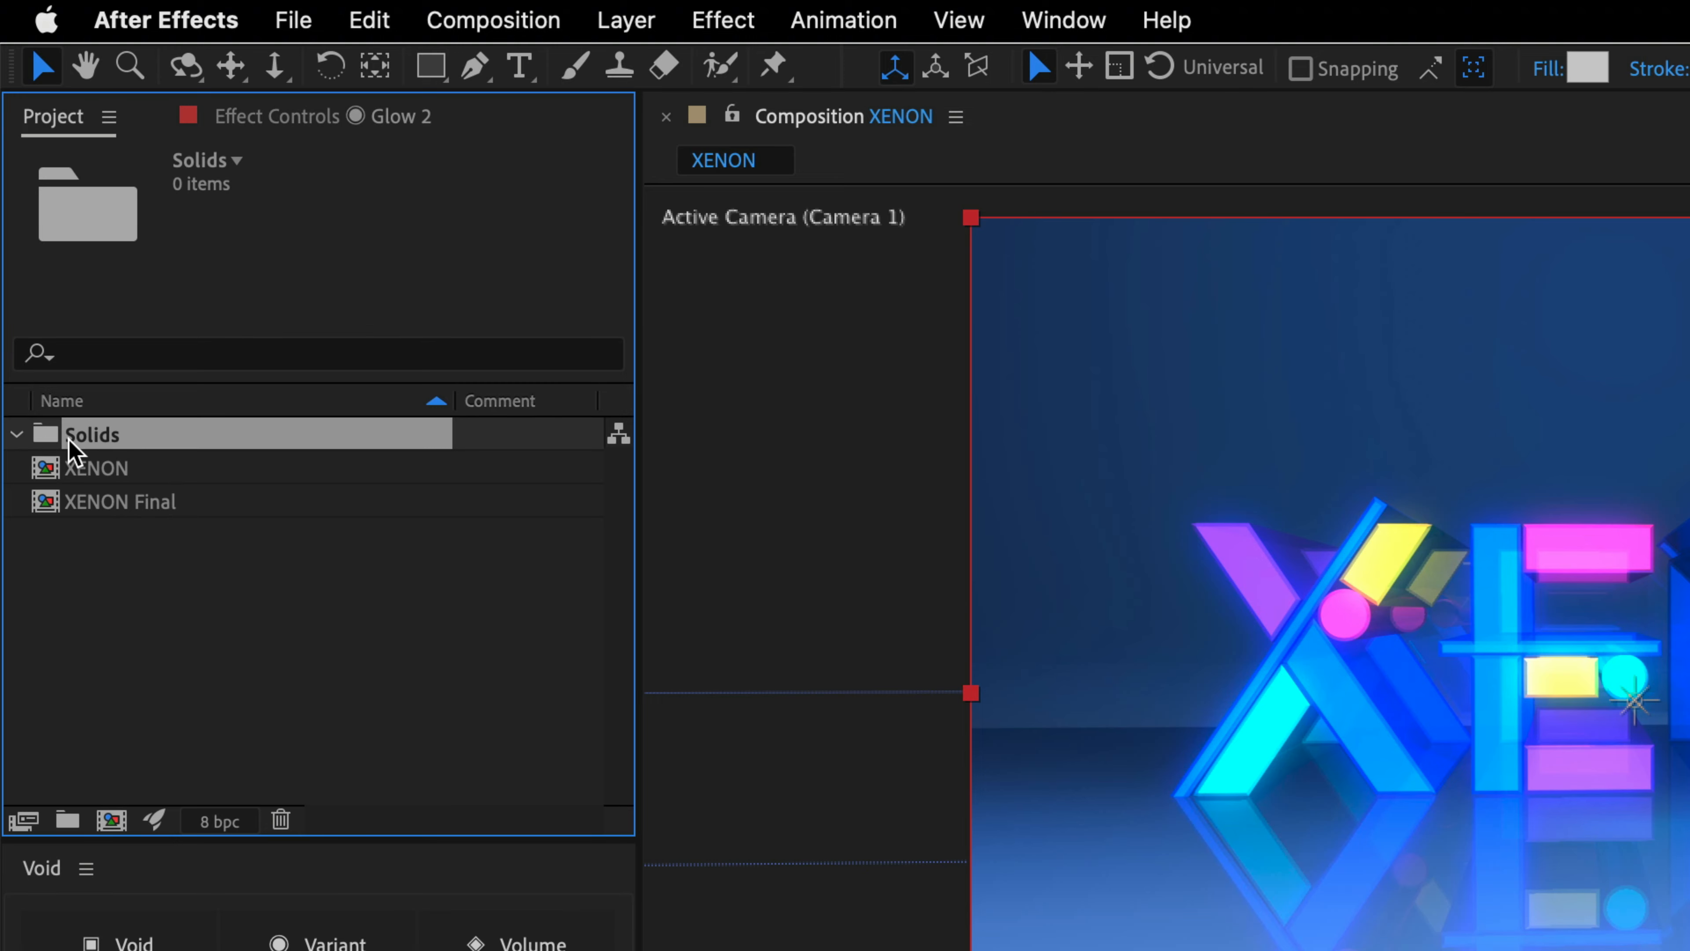
click(280, 821)
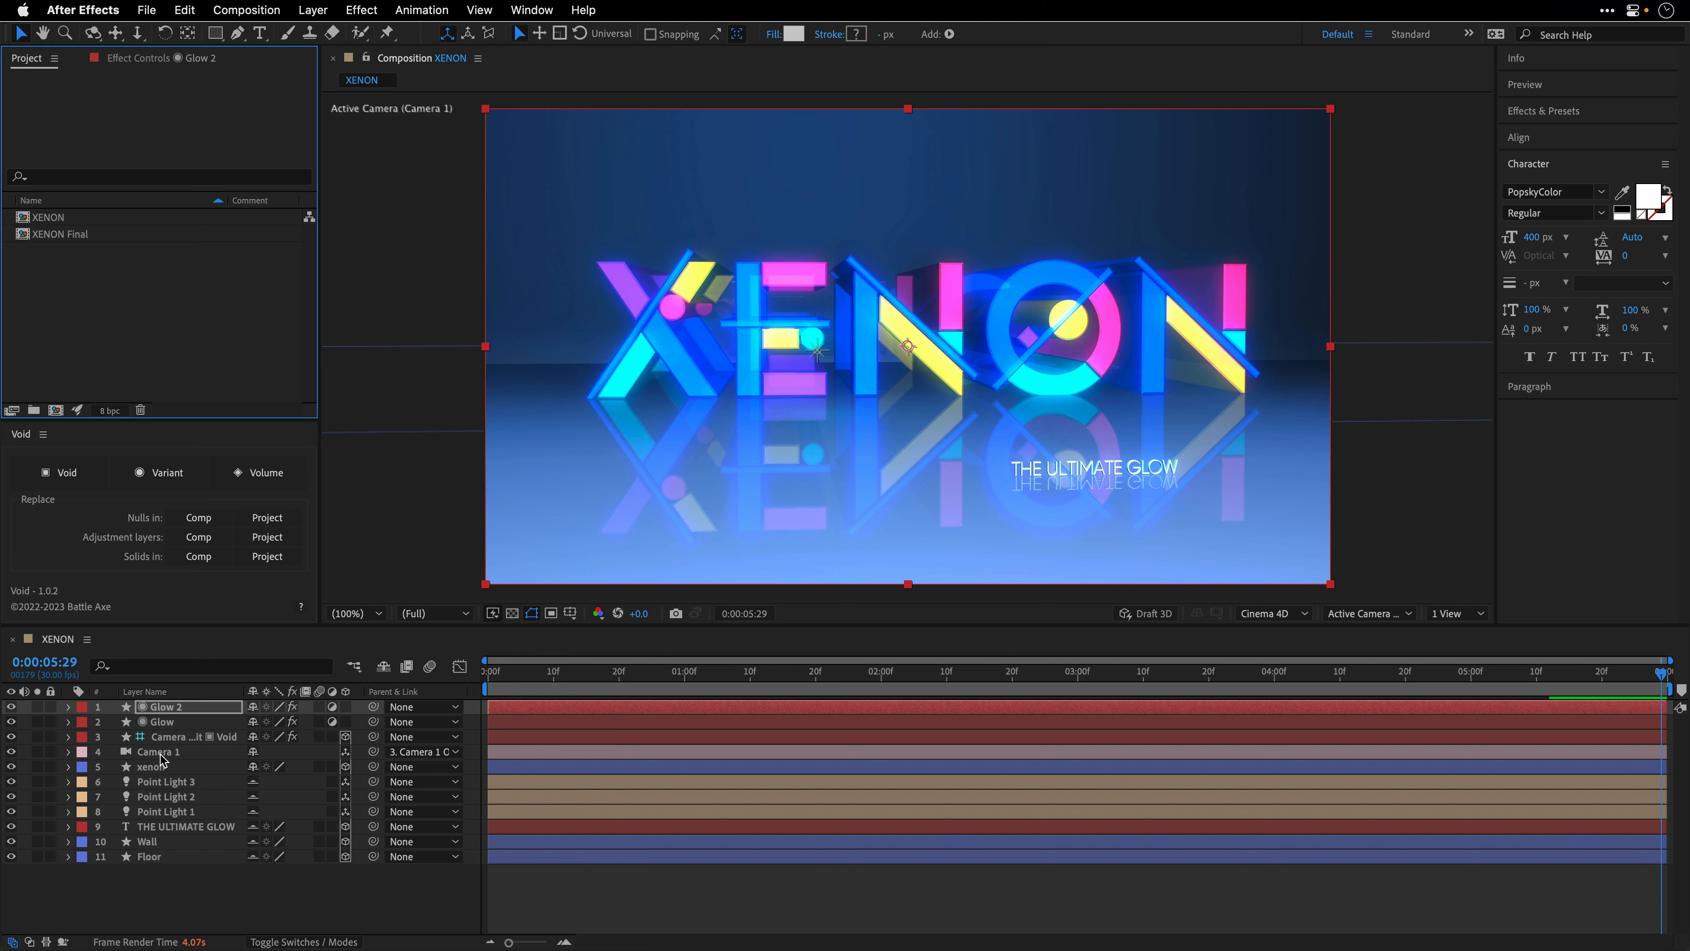
- Deselect the layers and view the composition from 0:00:00:00 in a maximized viewer
click(220, 883)
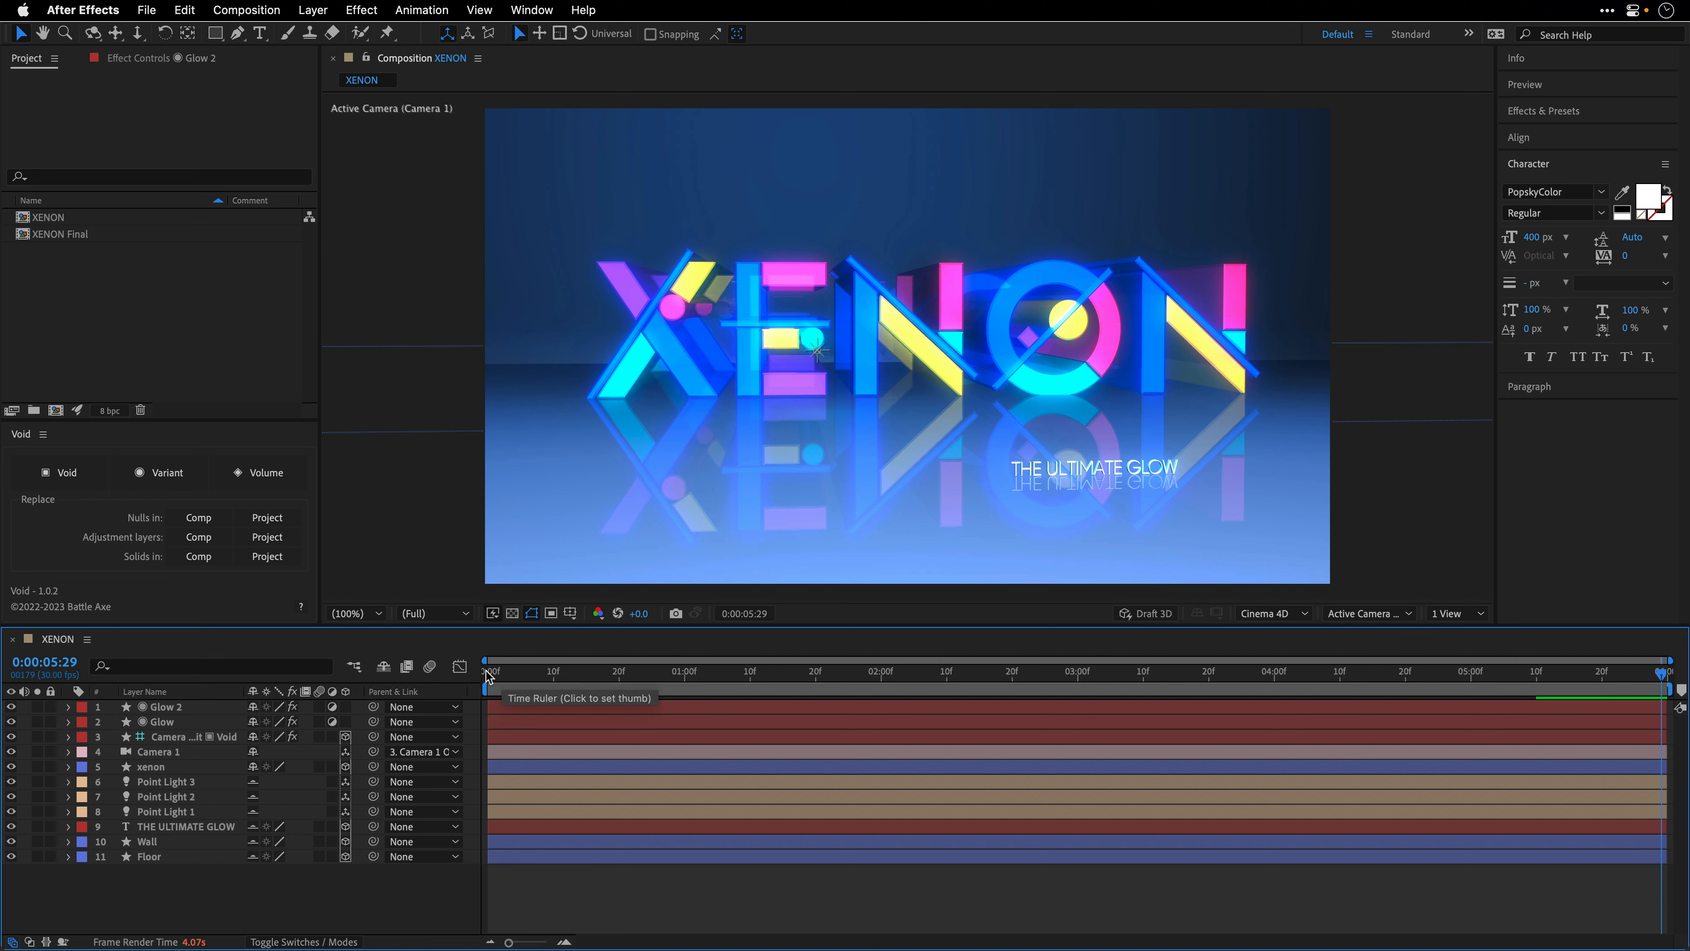
click(488, 677)
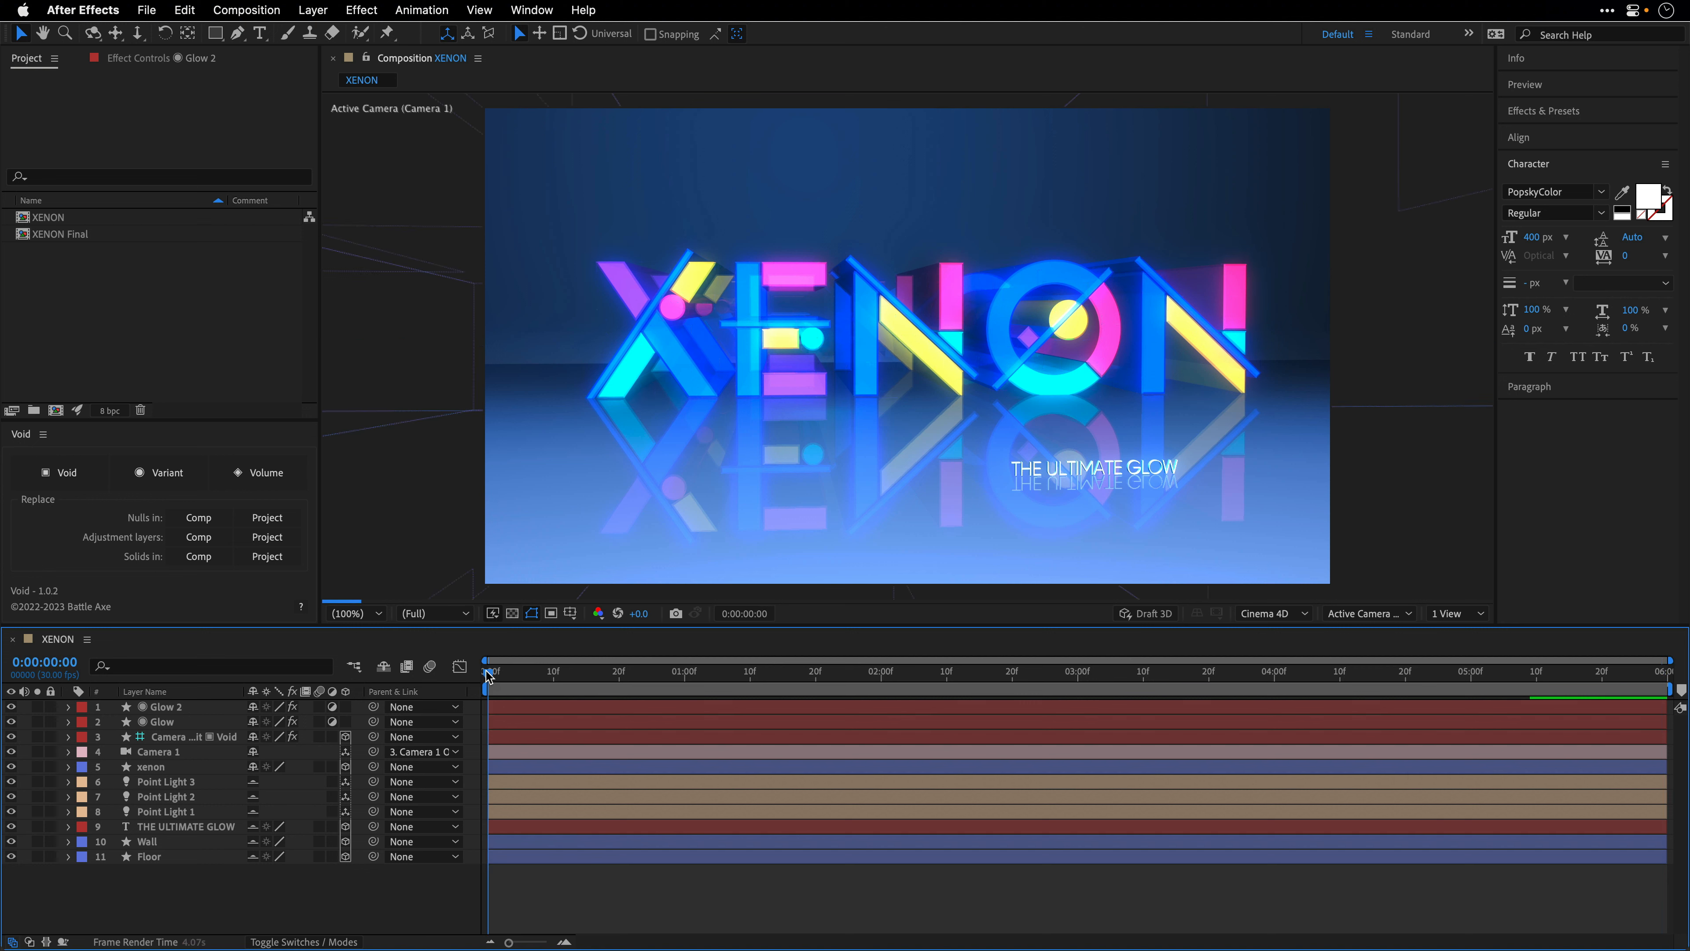
key(grave)
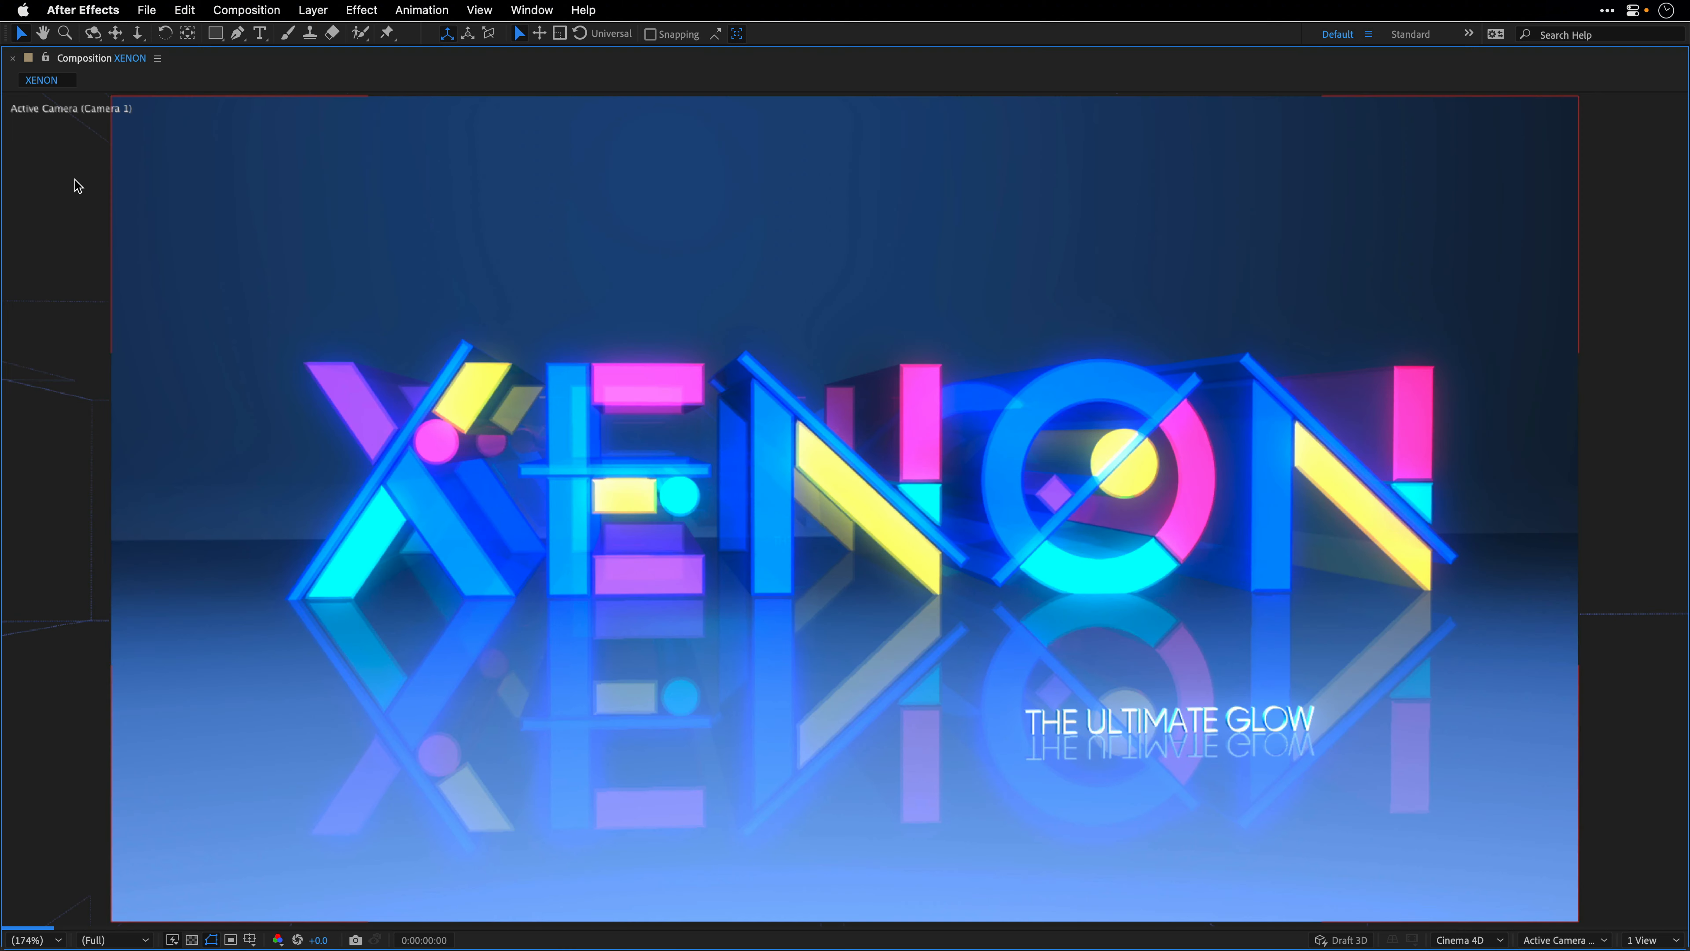